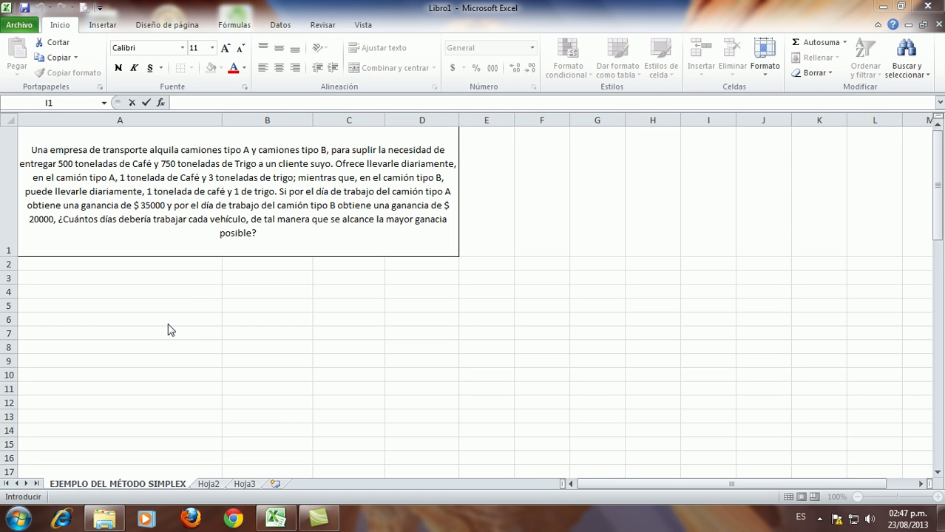
- Enter the first variable definition "X = # DÍAS / CAMIÓN TIPO A" in cell A5
key(Escape)
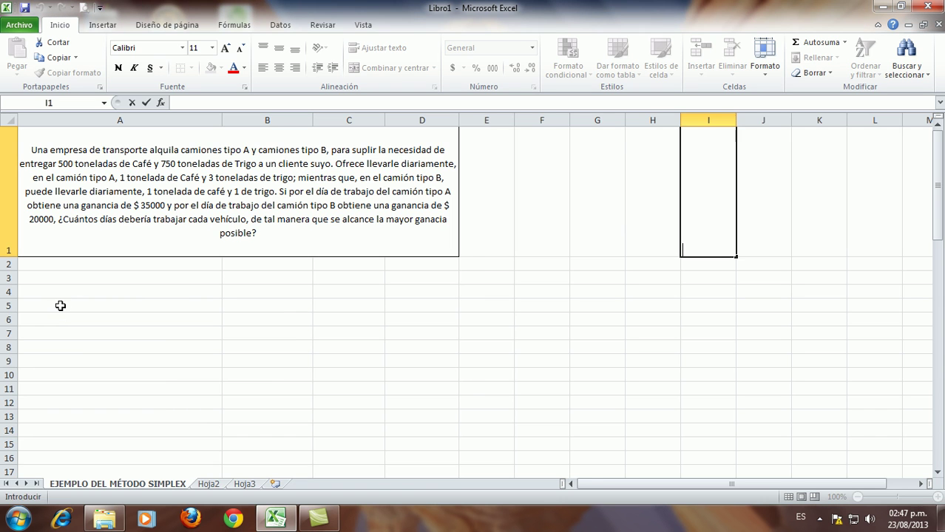
click(61, 305)
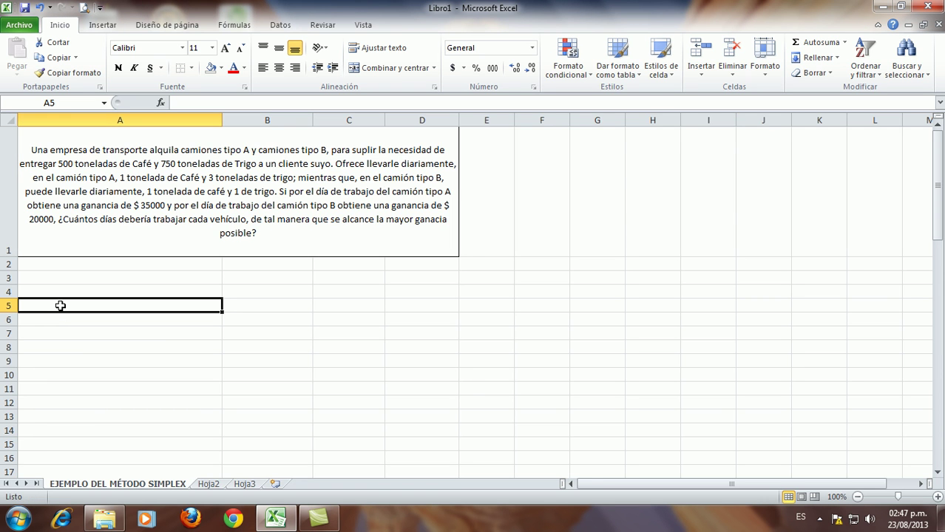
text(X)
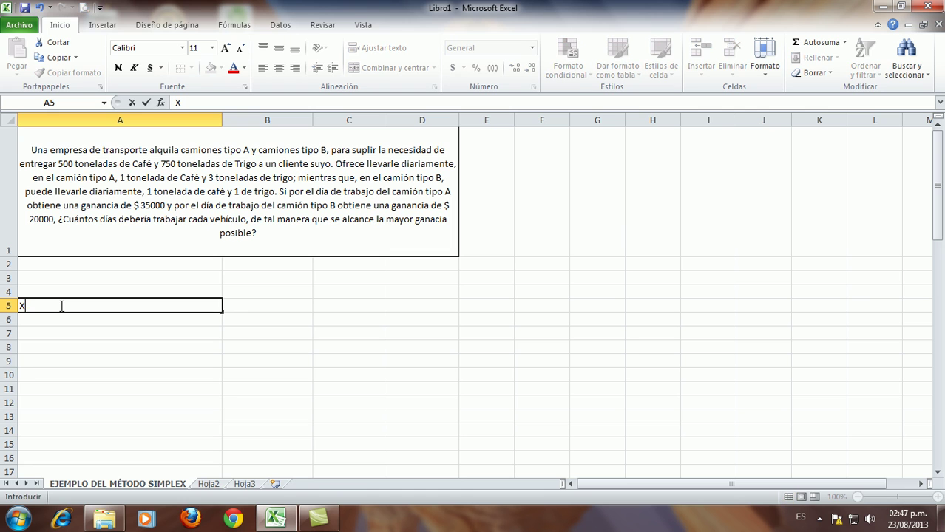
text( =)
text( #)
text( diuas)
key(BackSpace)
key(BackSpace)
key(BackSpace)
key(BackSpace)
key(BackSpace)
text(DÍS)
key(BackSpace)
text(AS / CAMIÓN T)
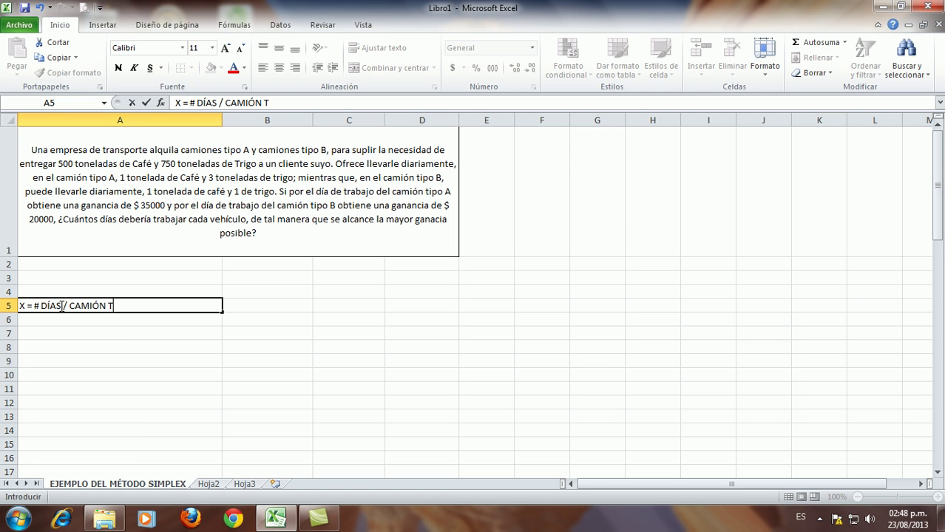
text(IPO a)
key(BackSpace)
text(A)
- Enter "Y = # DÍAS / CAMIÓN TIPO B" in cell A6 and narrow column A to just fit the two definitions
click(52, 320)
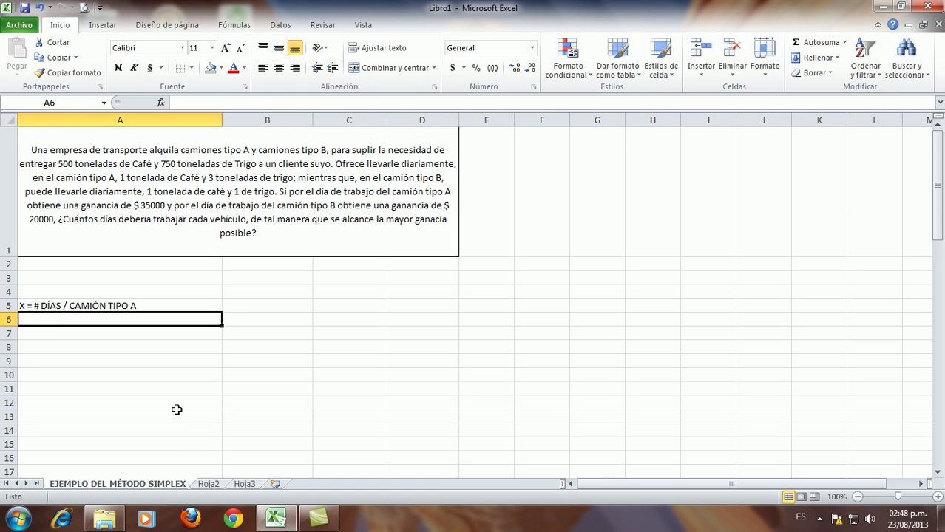
text(Y = #)
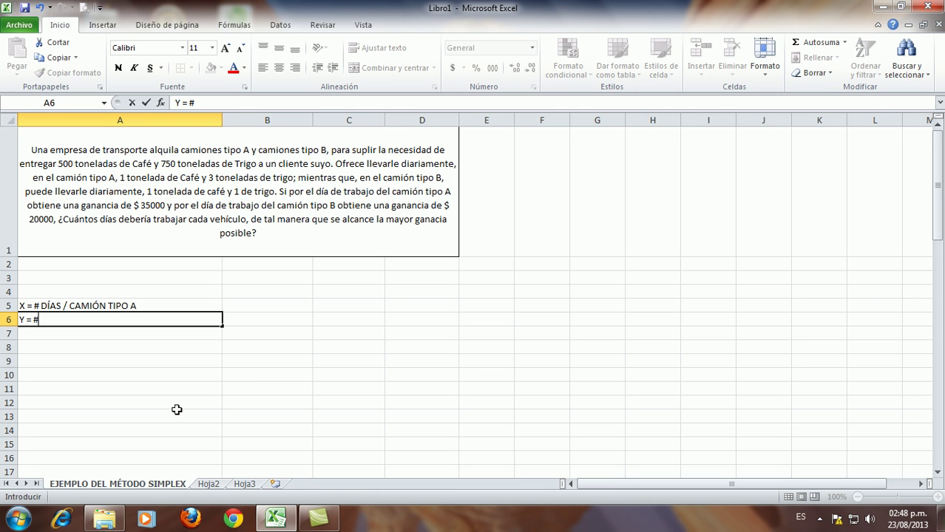
text( DÍAS / CAMIÓN TIPO b)
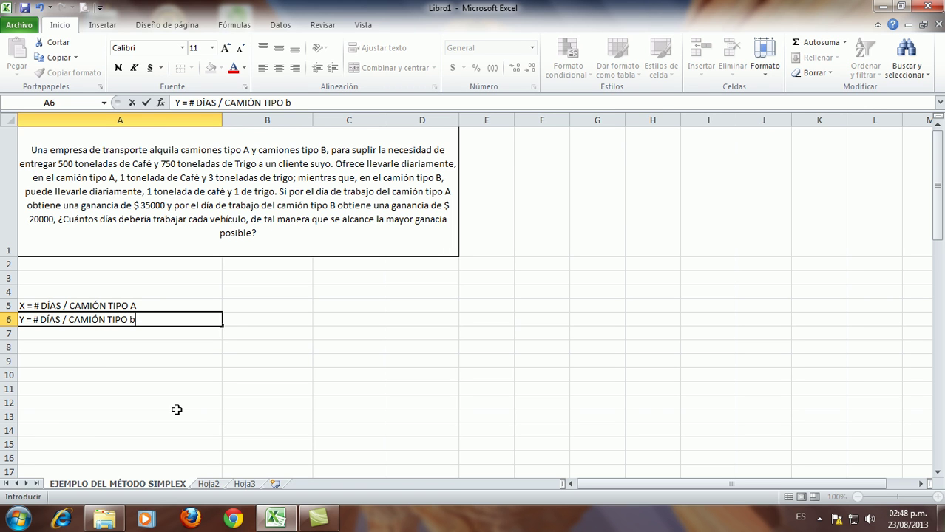
key(BackSpace)
text(B)
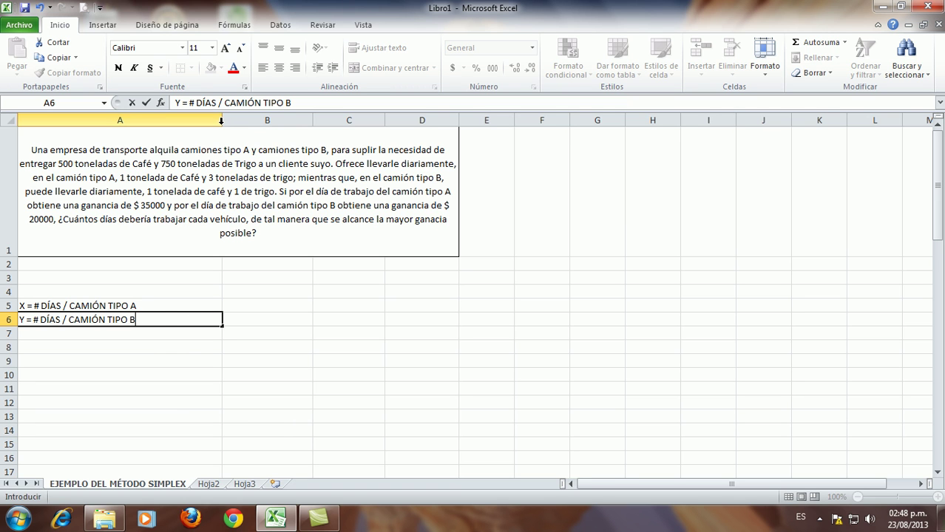
click(158, 345)
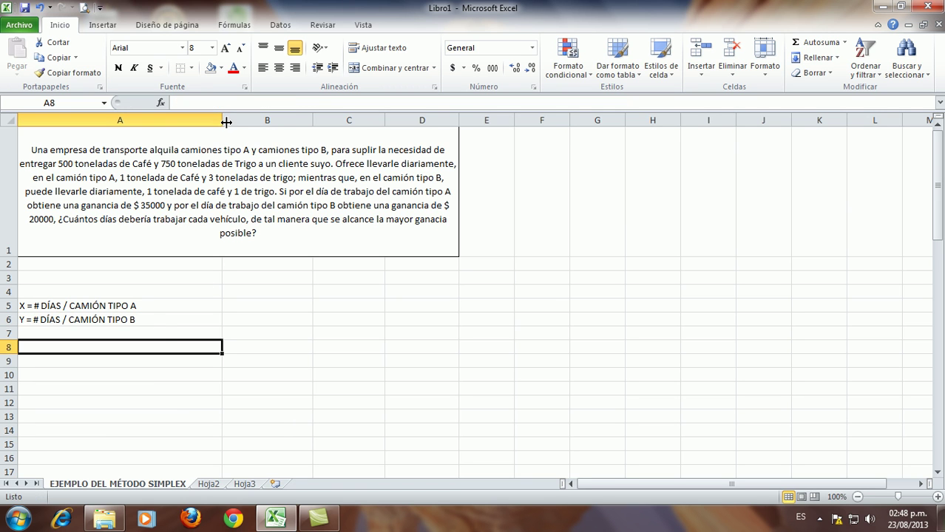
drag(224, 118, 149, 127)
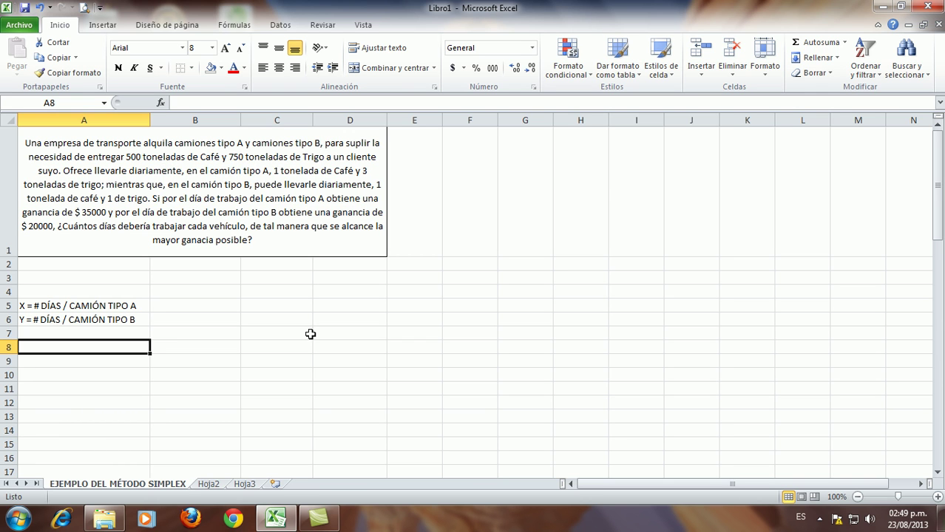
- Enter the product headings CAFÉ in cell B4 and TRIGO in cell C4
click(191, 292)
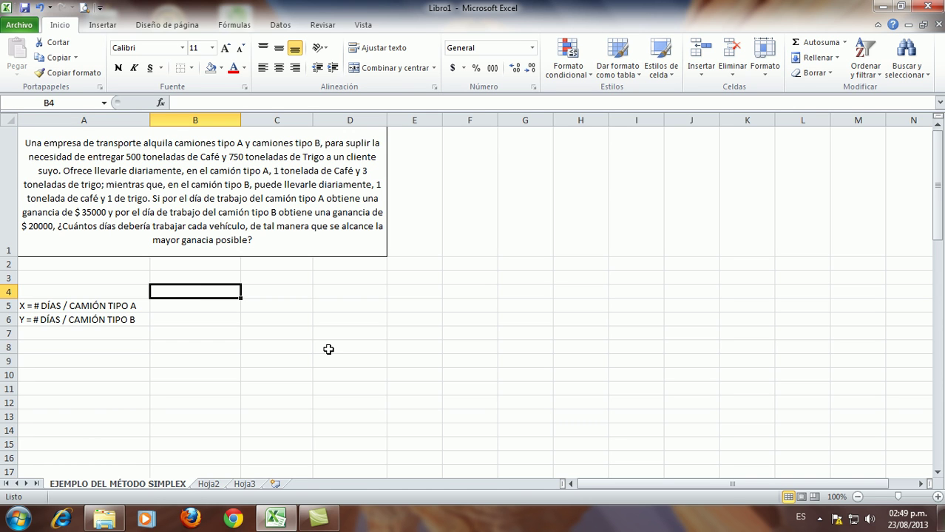
text(C)
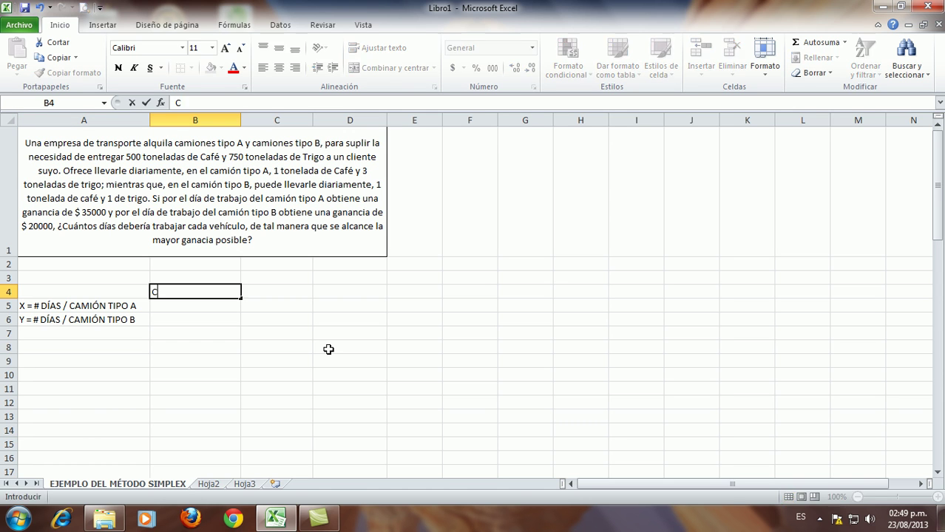
text(AFÉ)
click(287, 293)
text(TRIGO)
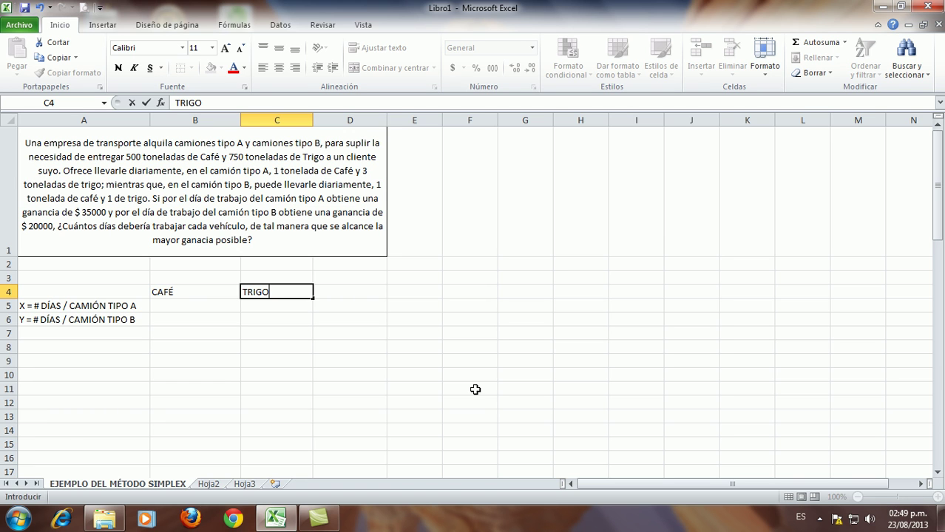
- Add a DISPONIBILIDAD row in row 7 with 500 for CAFÉ and 750 for TRIGO
click(81, 335)
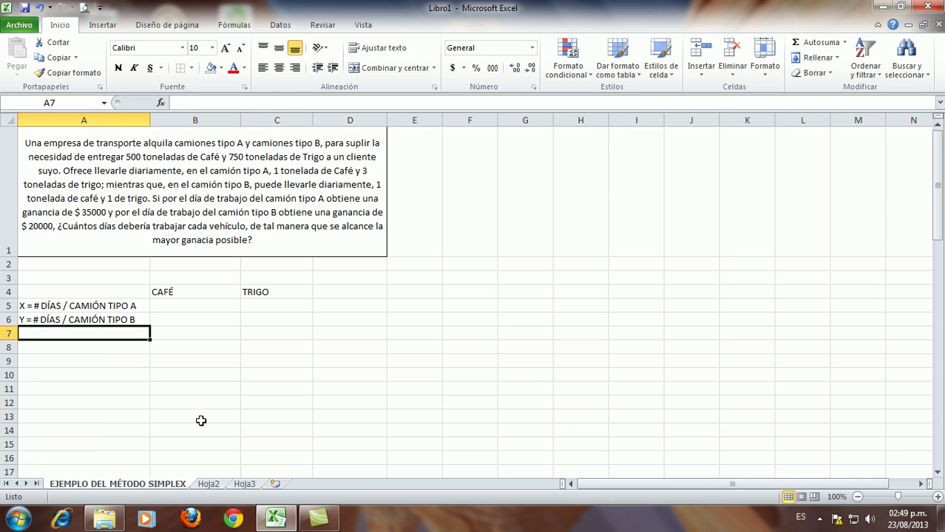
text(DISPONIBILIDAD)
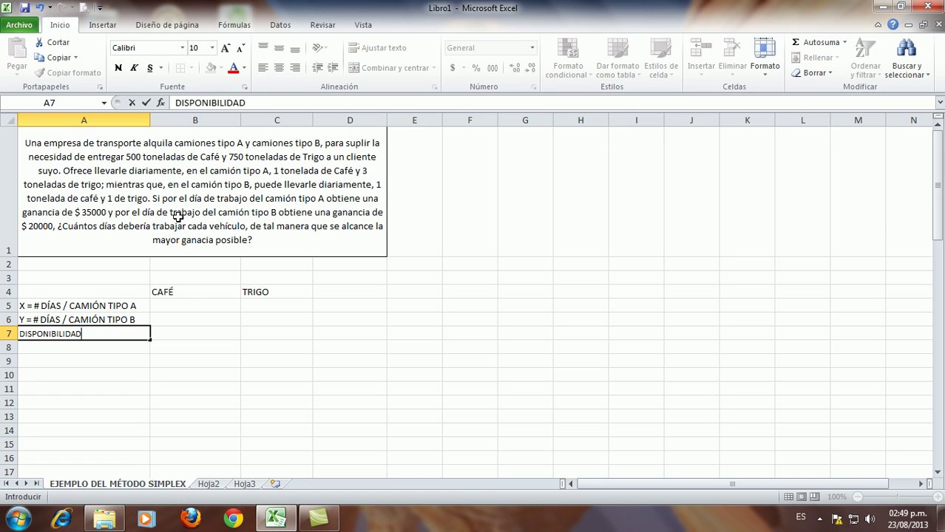
mouse_move(275, 520)
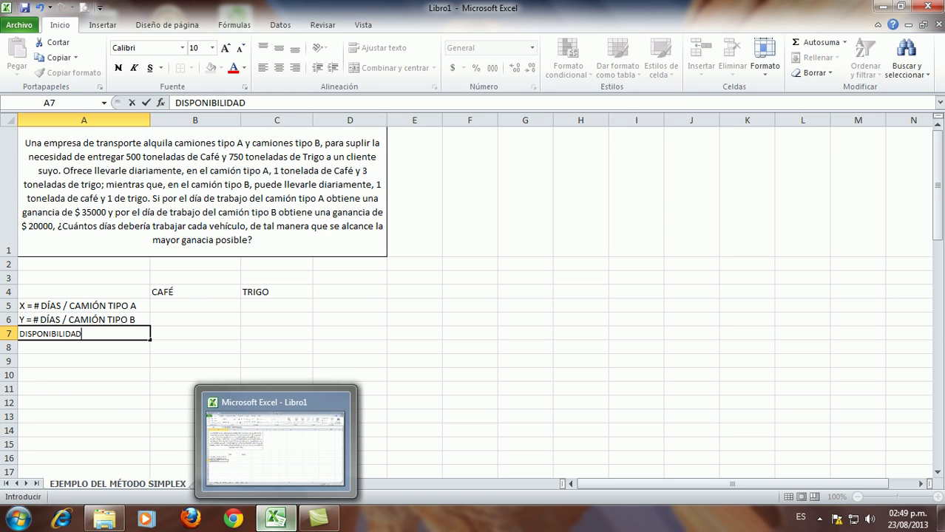
click(179, 333)
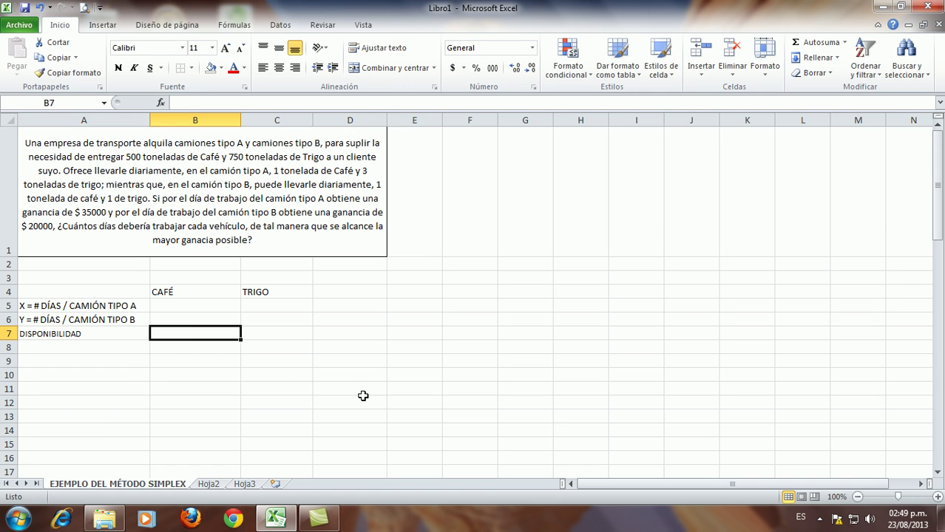
text(500)
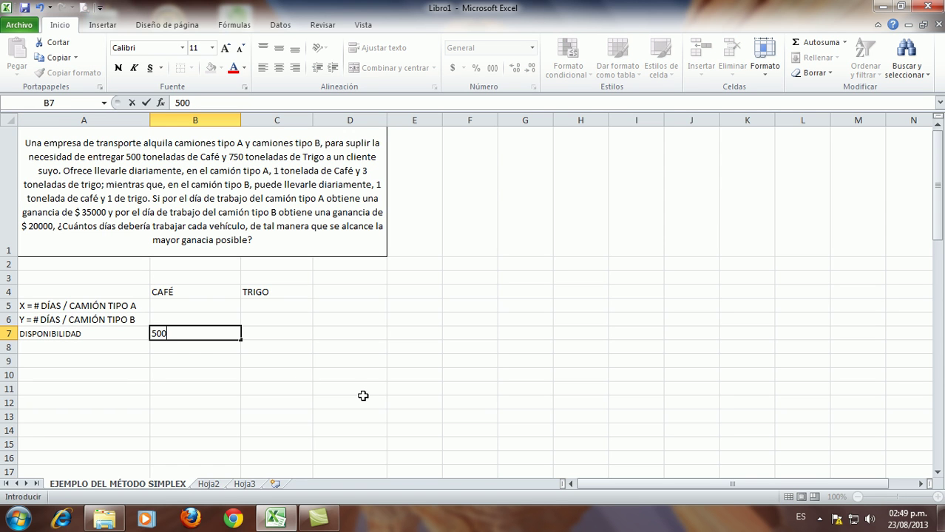
click(269, 334)
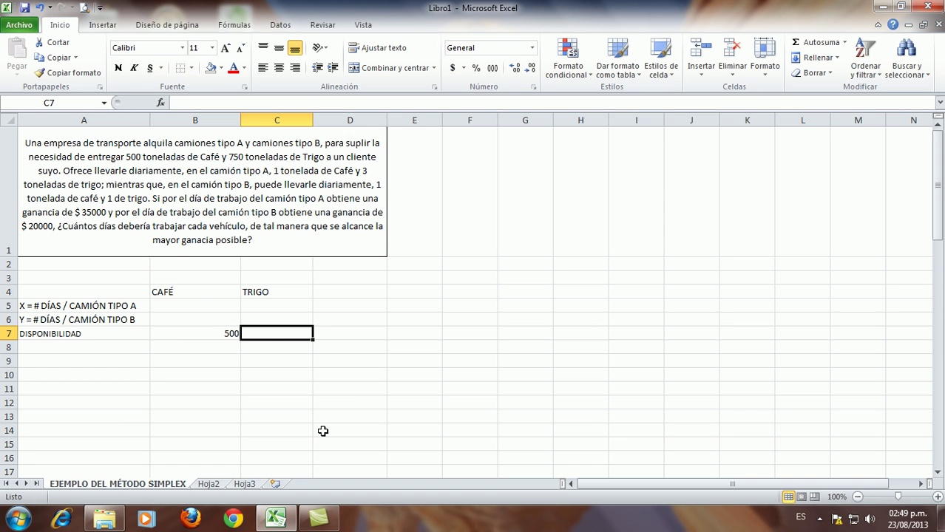
text(750)
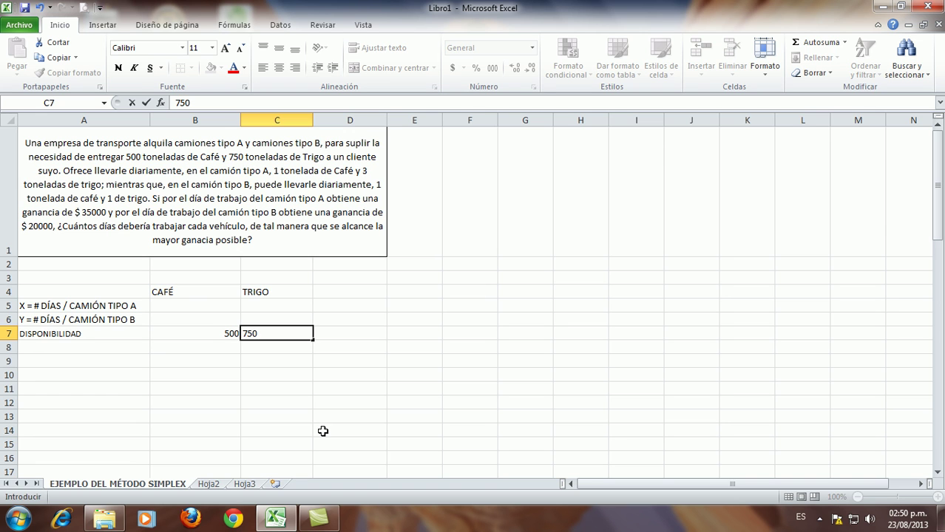
click(231, 385)
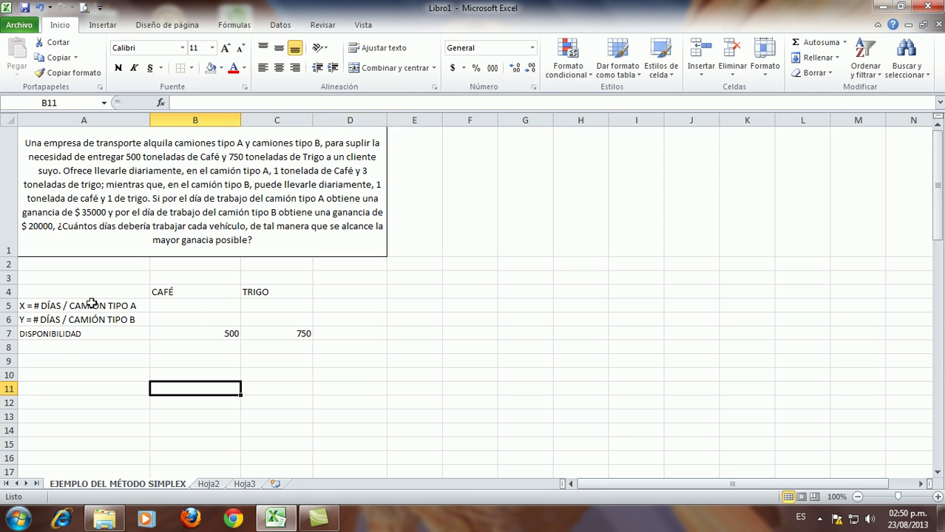
- Fill in the daily tonnes of CAFÉ and TRIGO: 1 and 3 for truck type A, 1 and 1 for truck type B
click(167, 307)
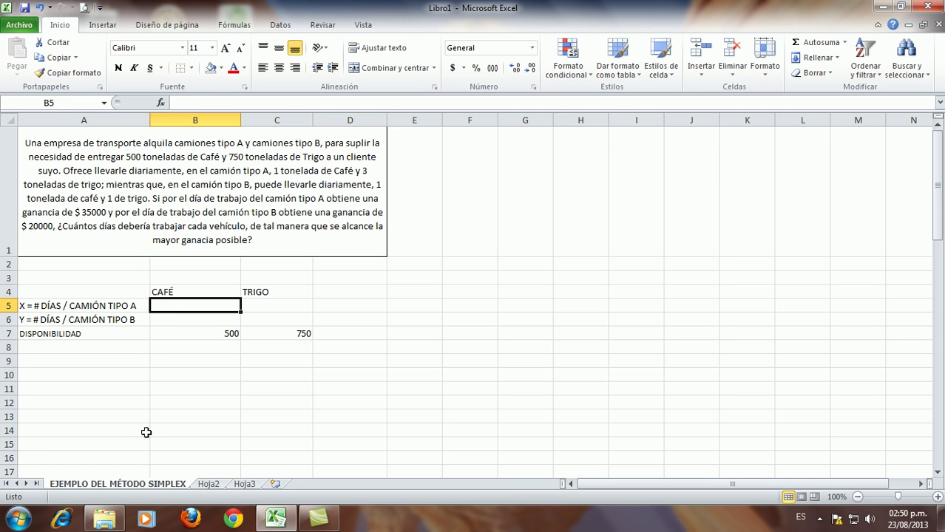
text(1)
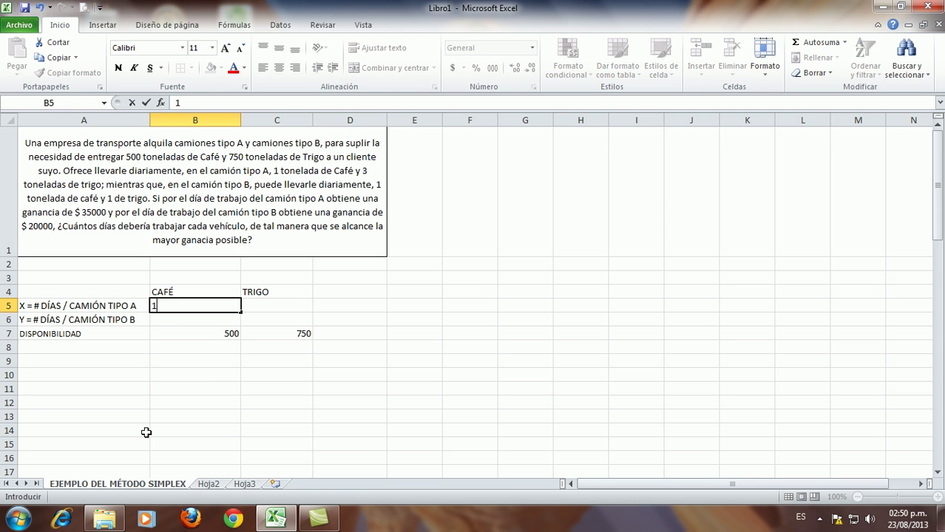
click(258, 307)
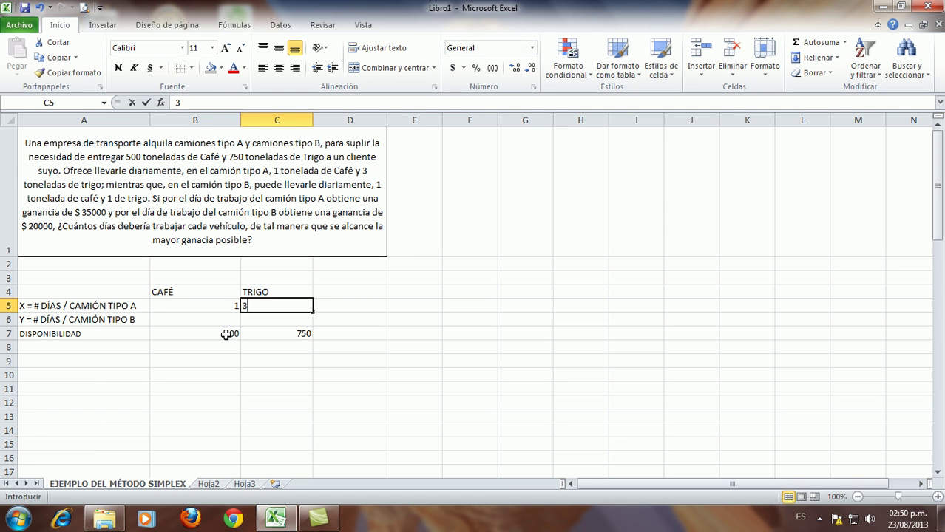
text(3)
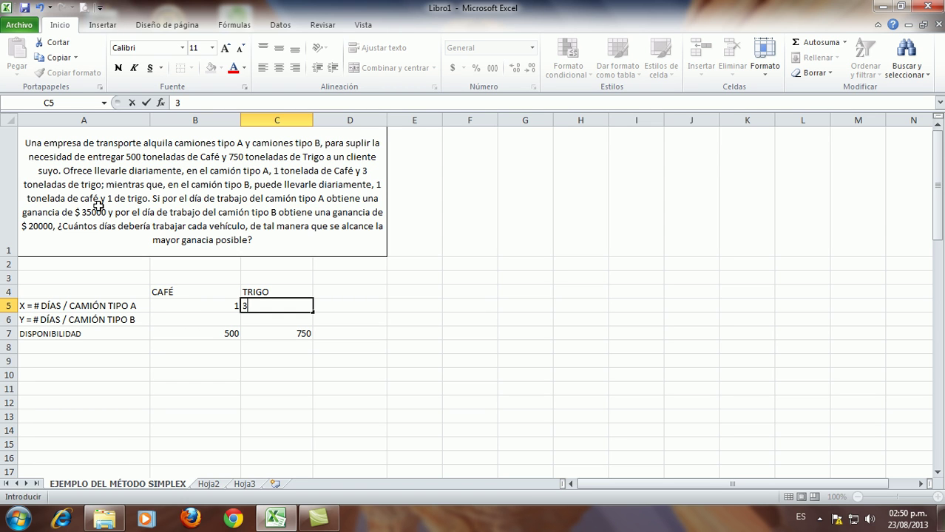
click(206, 317)
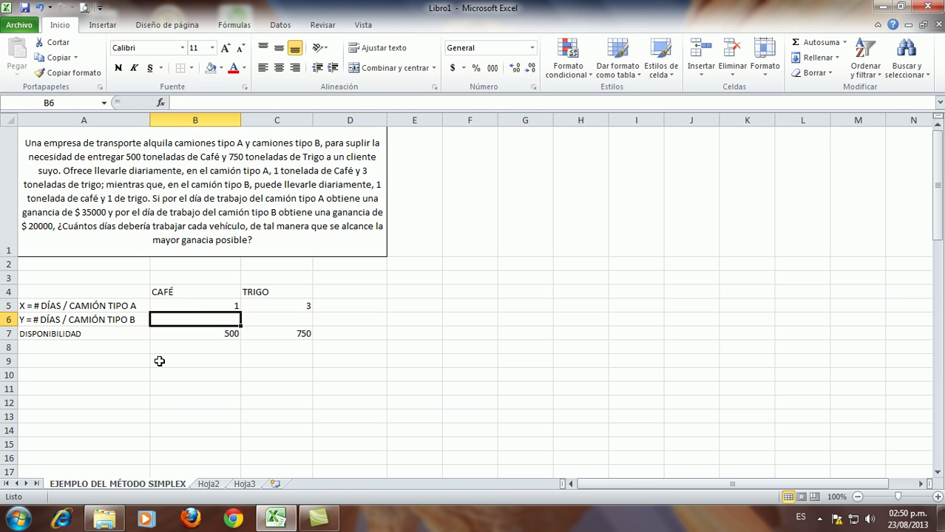
text(1)
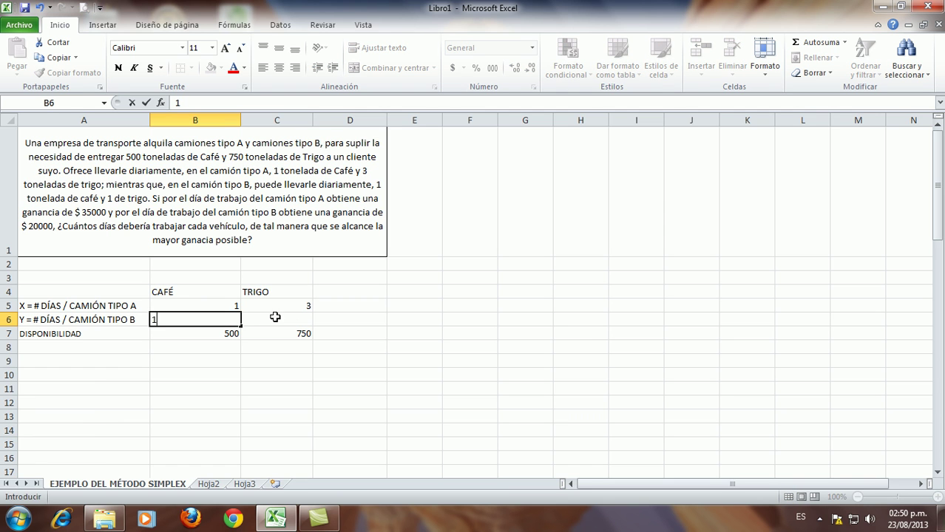
click(275, 318)
text(1)
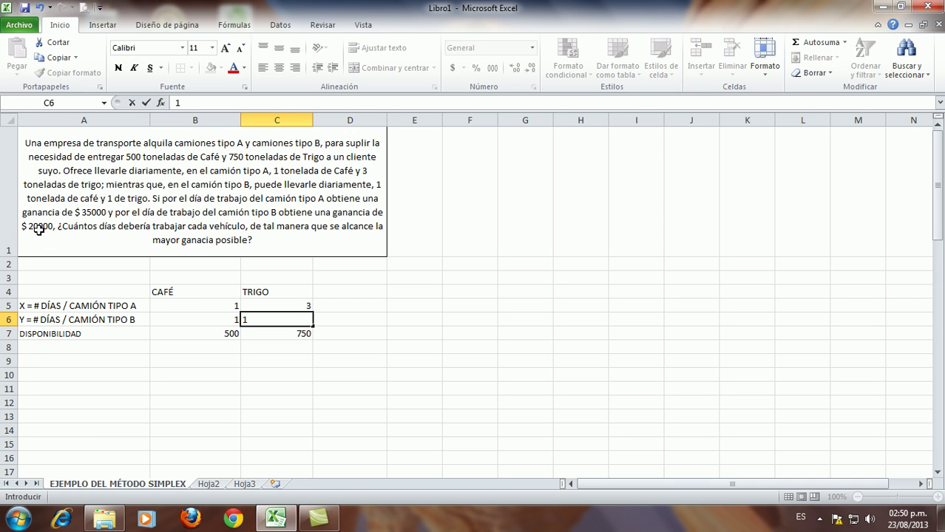
- Add a "$ GANANCIA" column in column D with 35000 for truck type A and 20000 for truck type B
click(345, 291)
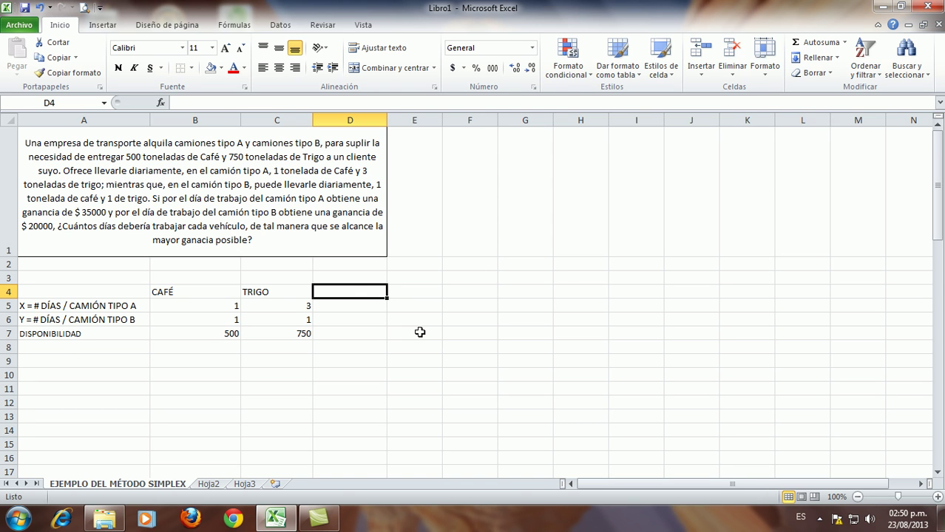
text($)
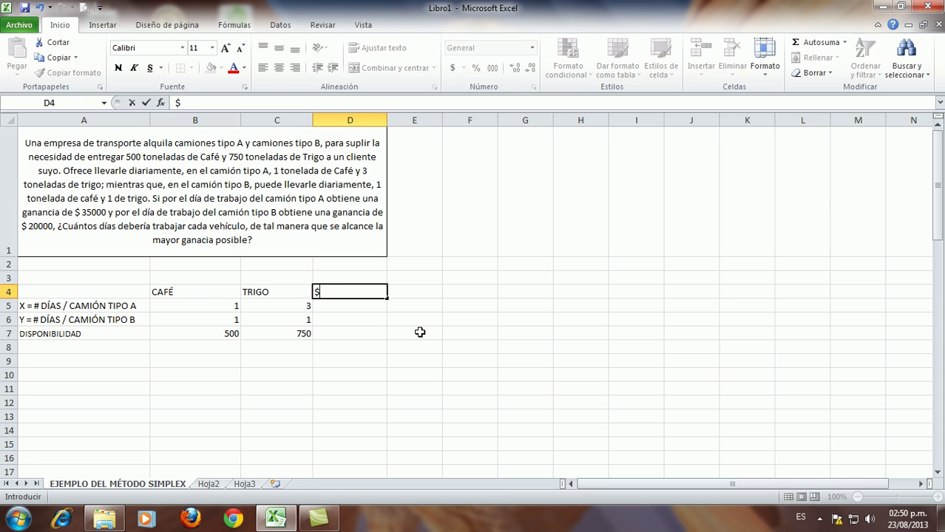
text( GANANCIA)
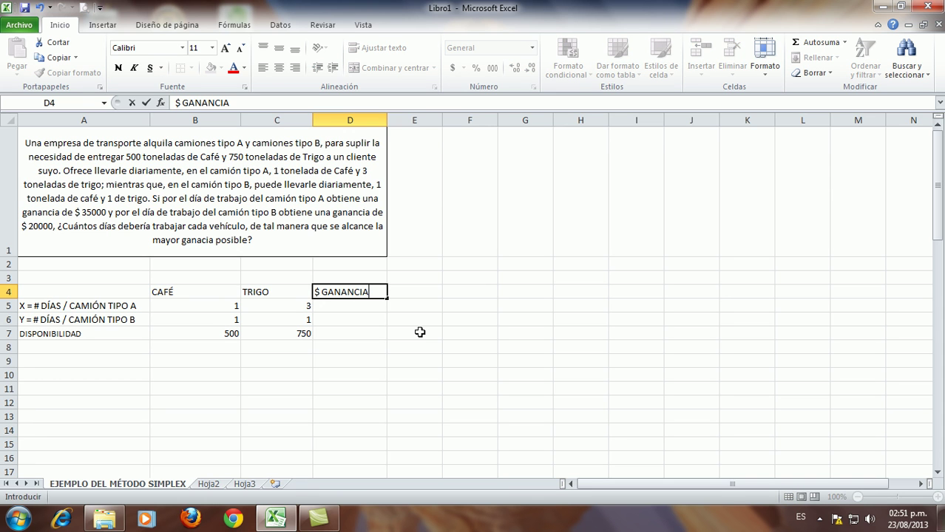
click(355, 303)
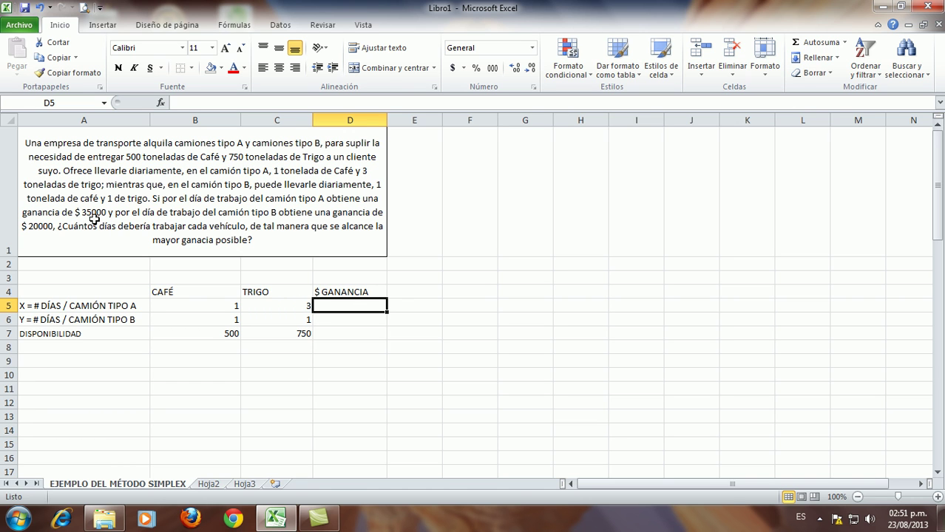
text(3)
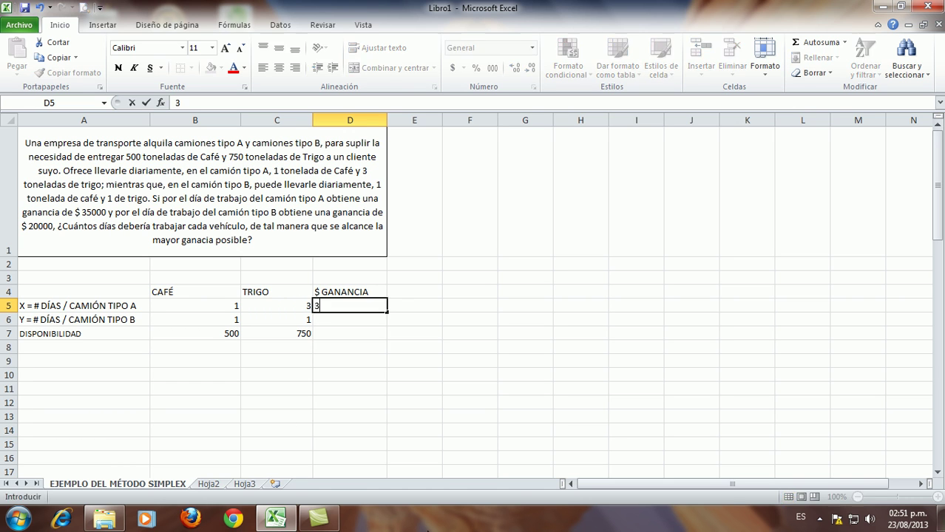
text(5000)
click(354, 321)
text(20)
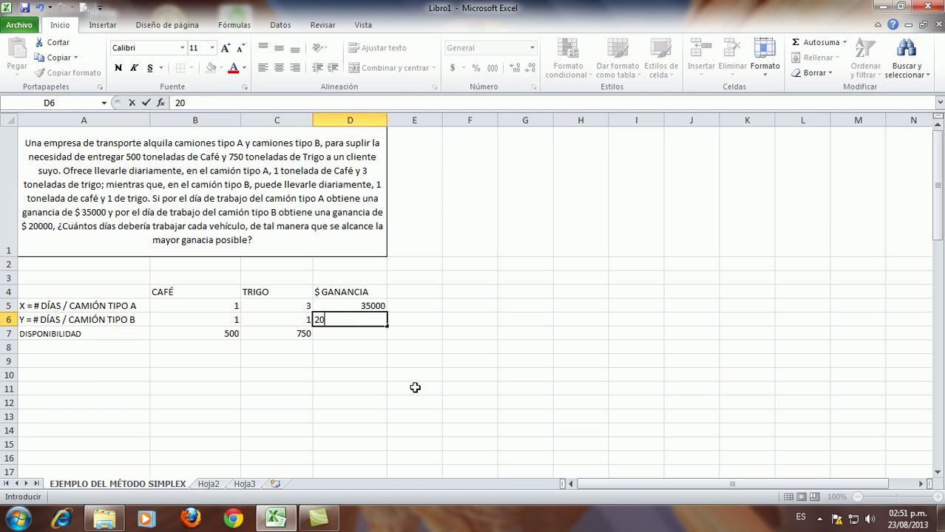
text(000)
click(297, 394)
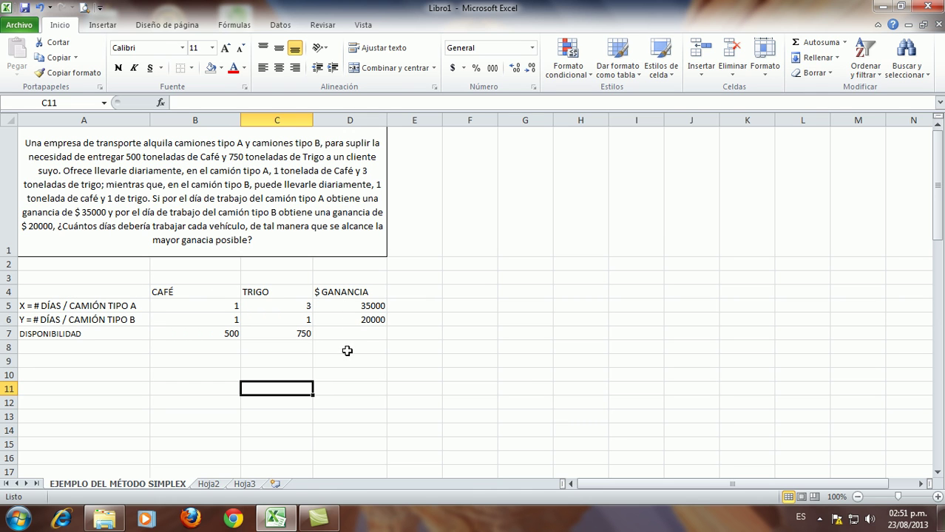
- Apply all borders to the data table A4:D7 and center its contents horizontally
click(107, 291)
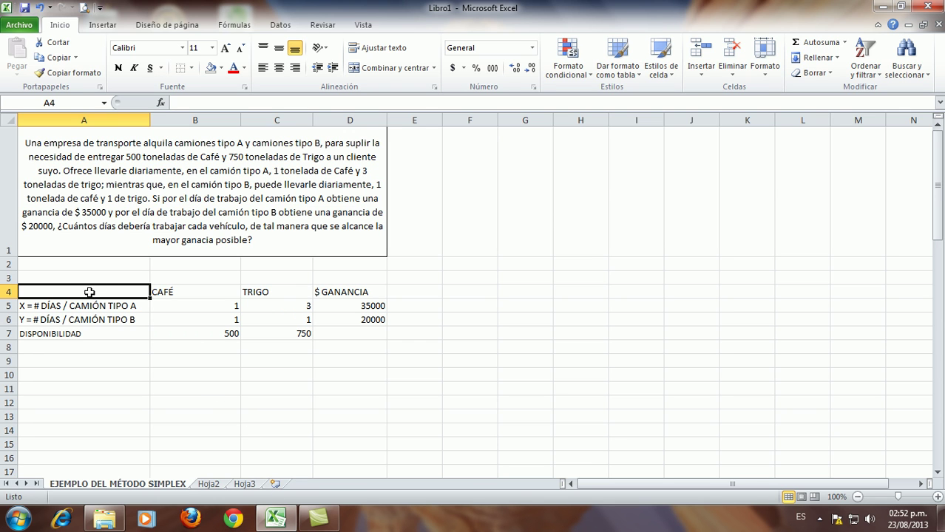
drag(85, 292, 346, 329)
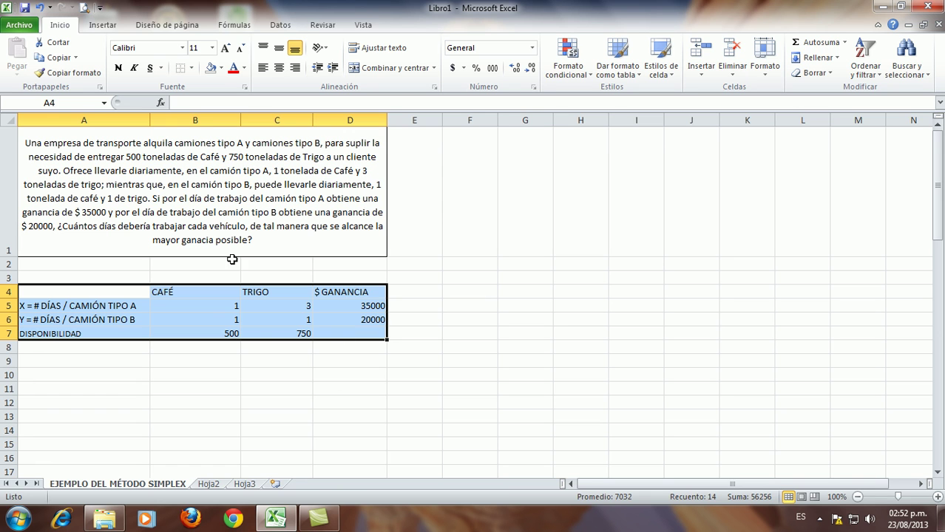
click(191, 68)
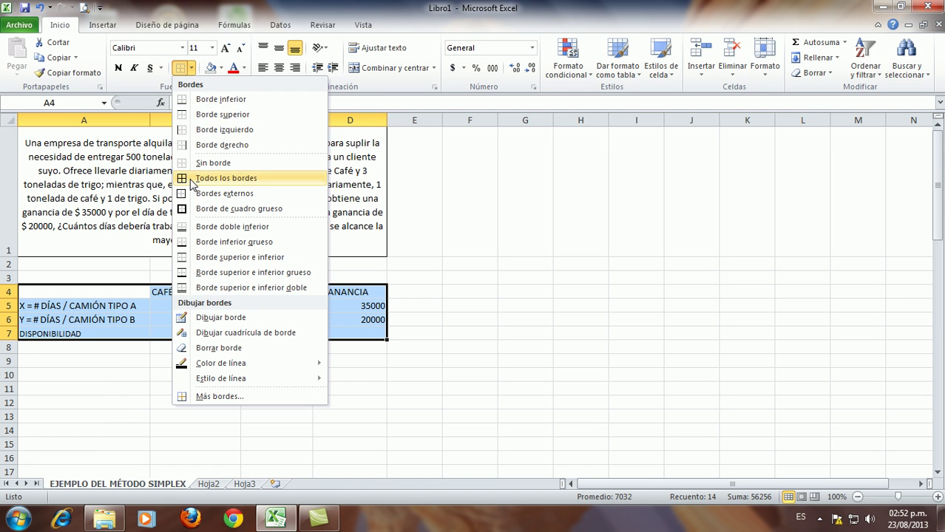
click(222, 178)
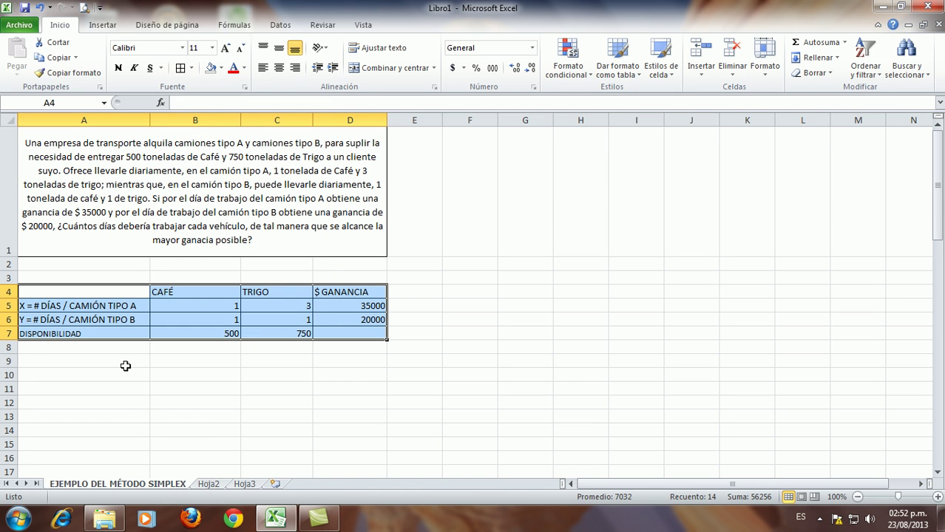
click(280, 73)
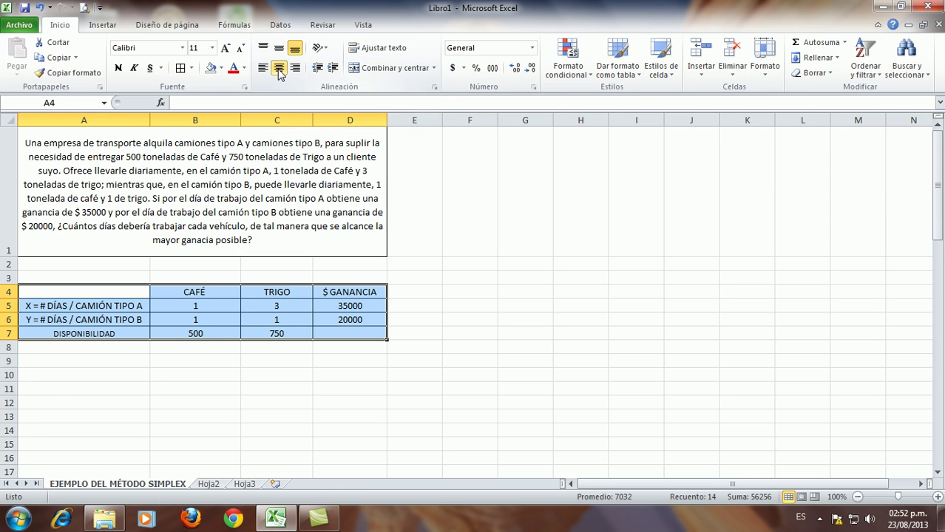
click(222, 408)
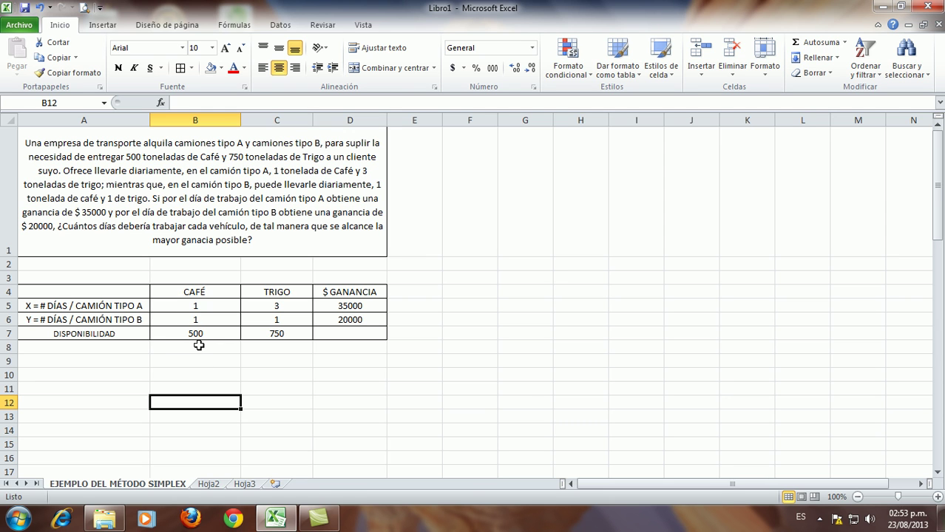
- Write the CAFÉ constraint X+Y<=500 in cell A10 and the TRIGO constraint 3X+Y<=750 in cell A11
click(94, 375)
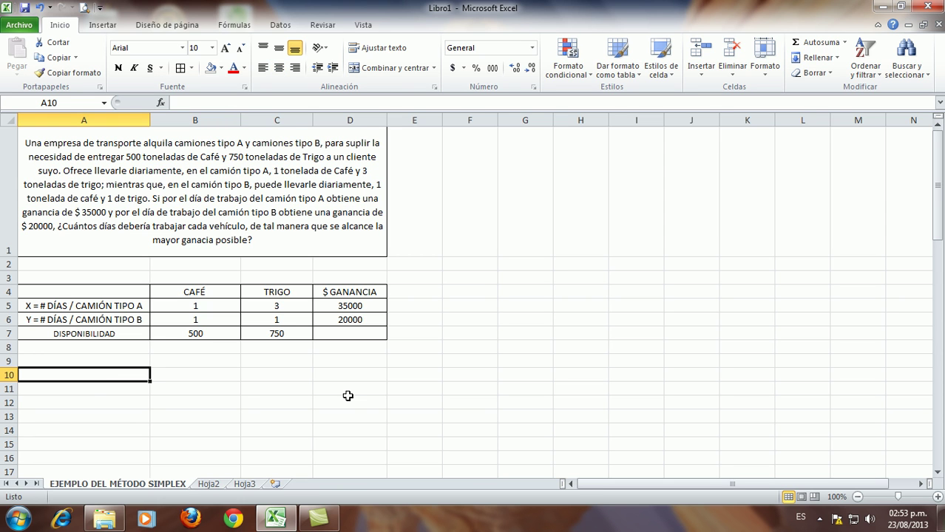
text(X+Y)
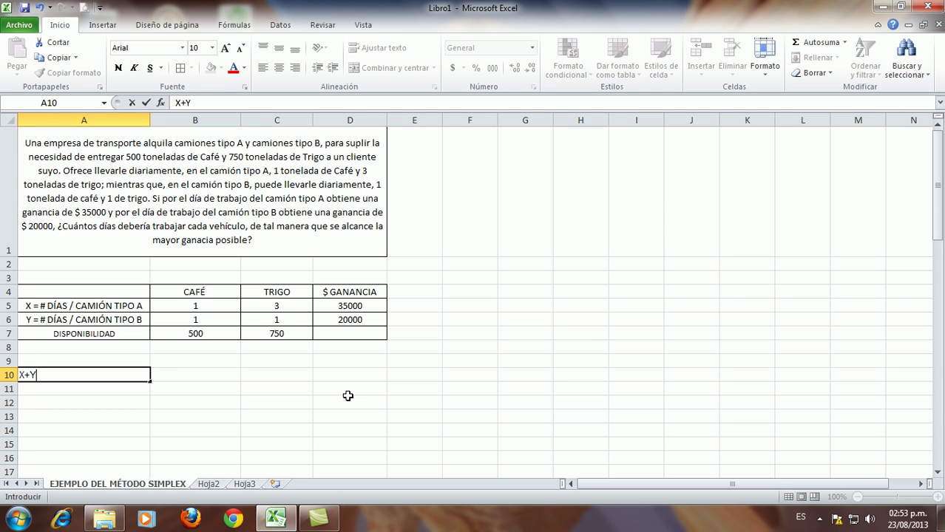
text(<=500)
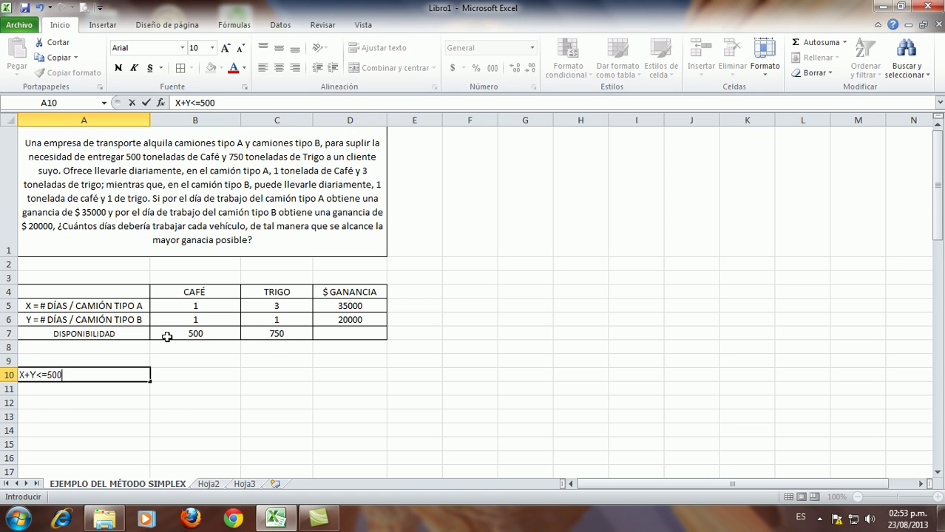
click(71, 389)
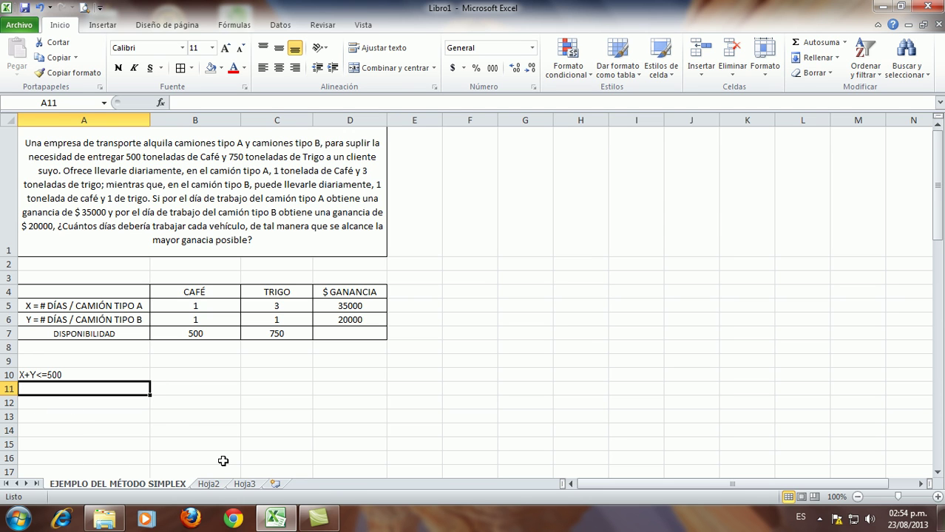
text(3X)
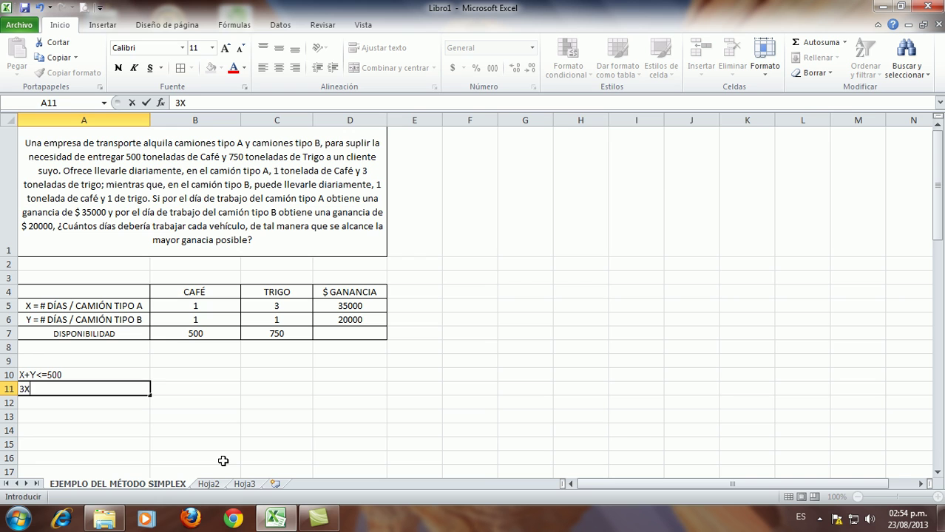
text(+Y<=750)
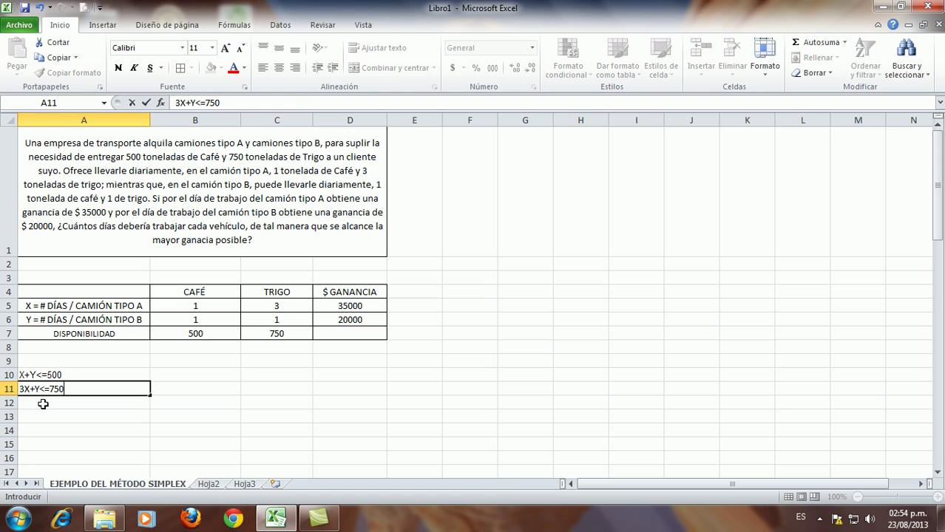
- Enter the non-negativity conditions "X>=0 ; Y>=0" in cell B10
click(184, 376)
text(X)
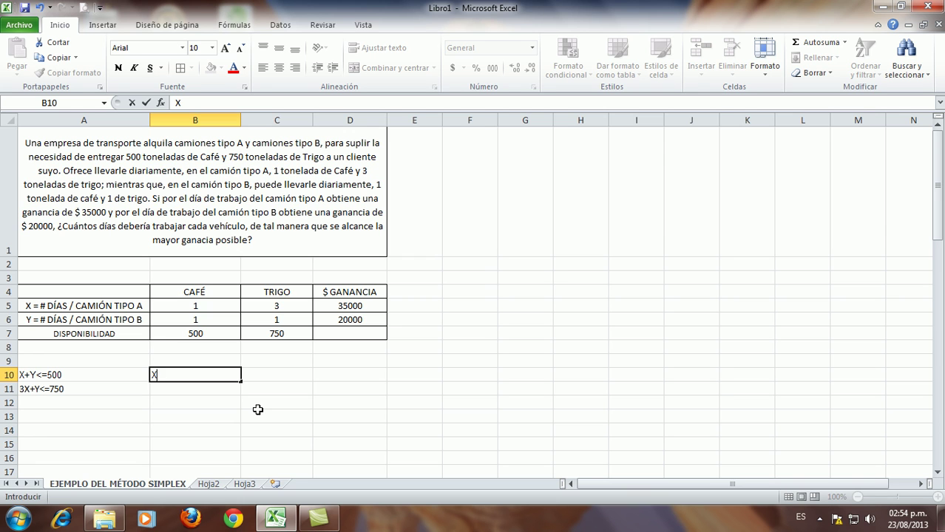
text(+Y<)
key(BackSpace)
text(>=0   ;  Y>=0)
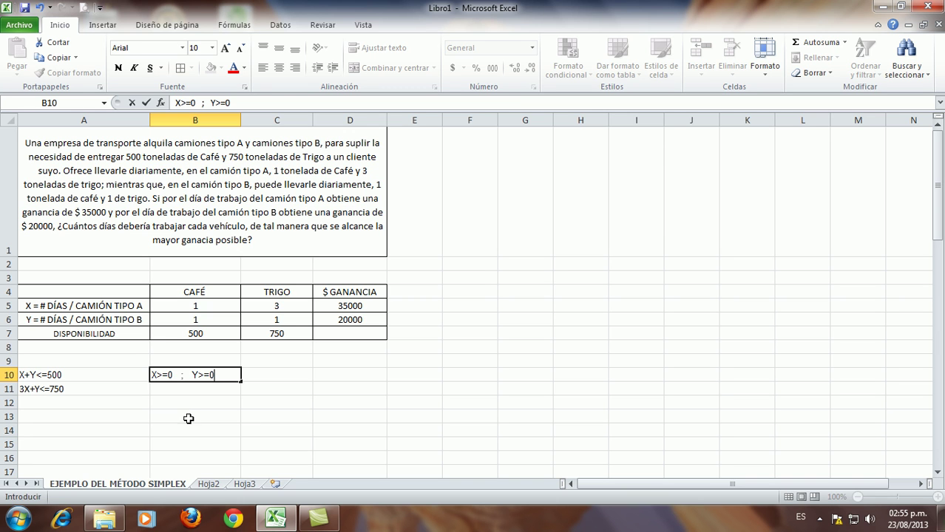
- Write the objective function "Z max = 35000X + 20000Y" in cell B11
click(156, 390)
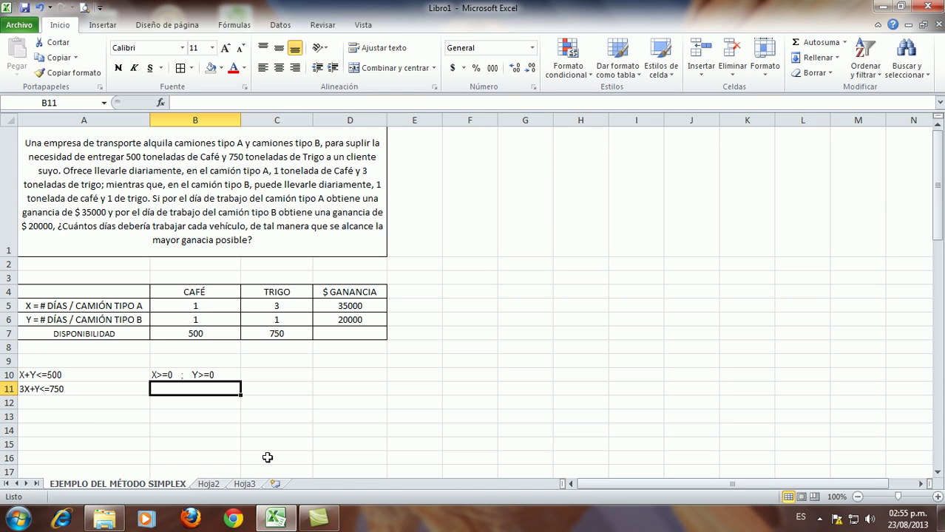
text(z)
key(BackSpace)
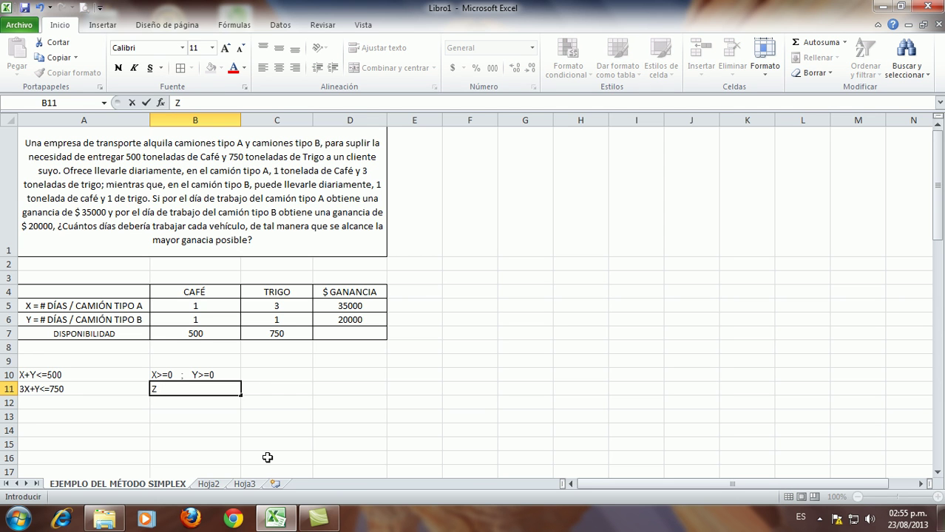
text(max =)
click(363, 306)
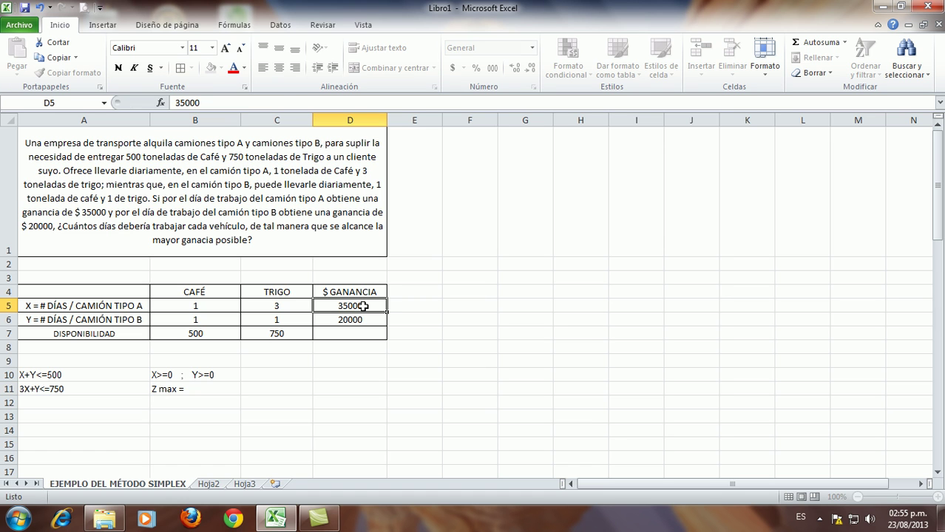
click(106, 305)
double_click(190, 388)
text(35)
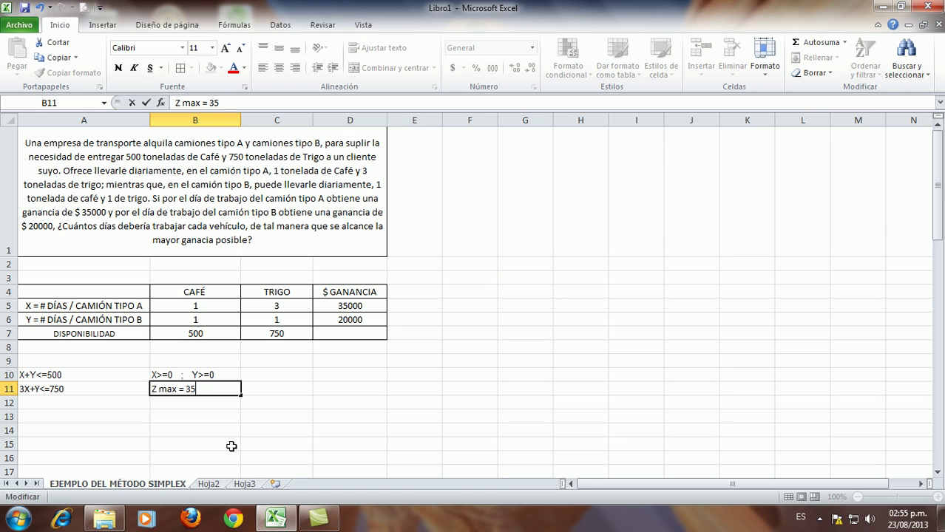
text(000X + 2000)
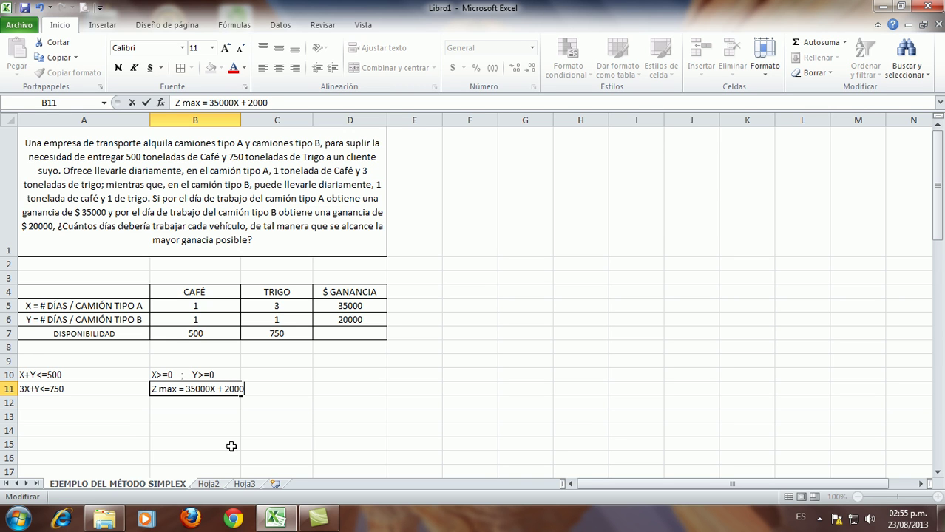
text(0Y)
click(201, 432)
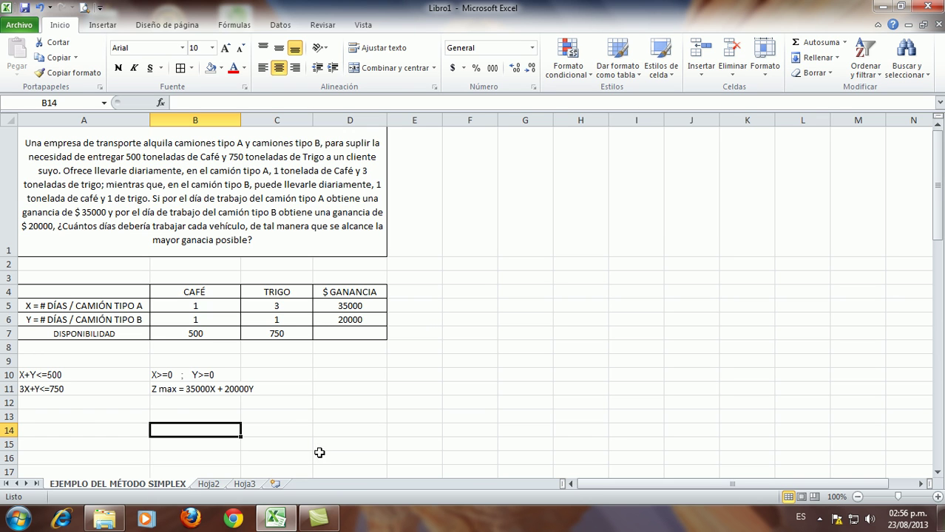
- Write the first constraint as an equation with a slack variable, "X + Y + S1 = 500", in cell A13
click(63, 416)
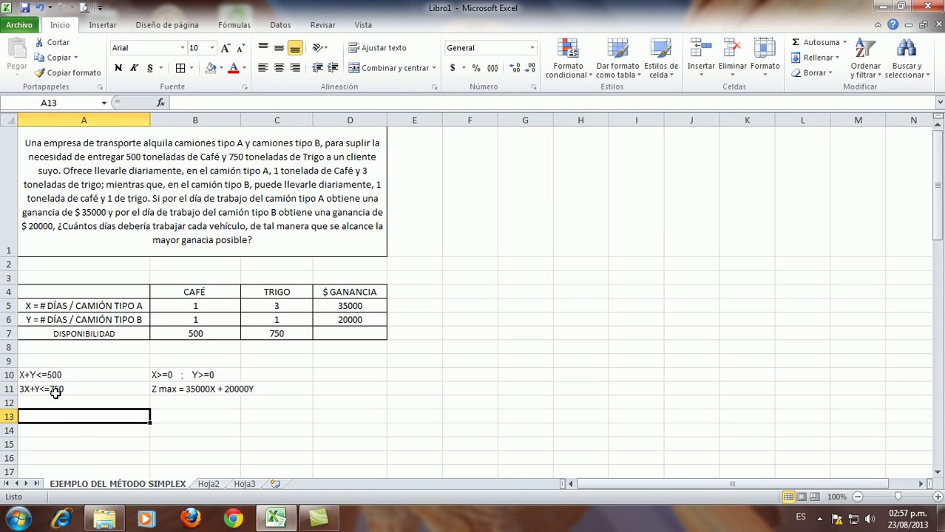
double_click(32, 416)
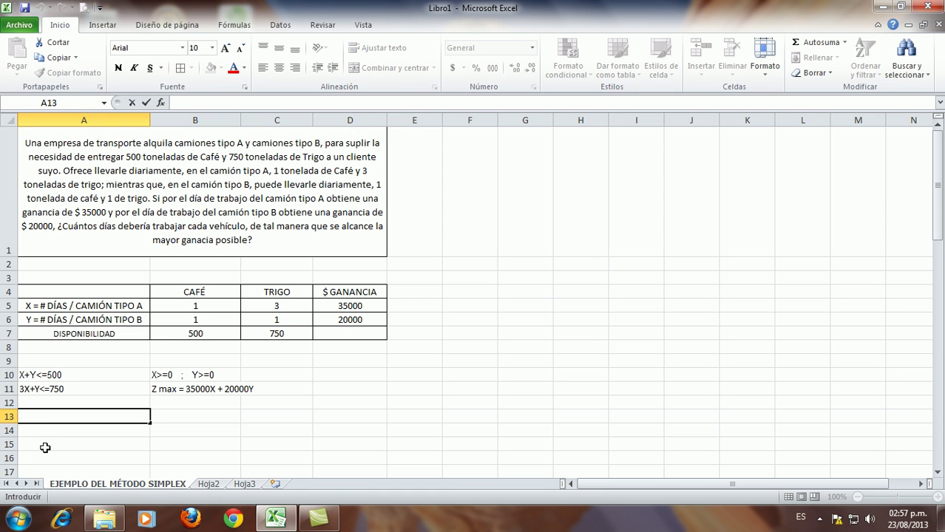
text(X+)
key(BackSpace)
text(+ Y + S1)
text(= )
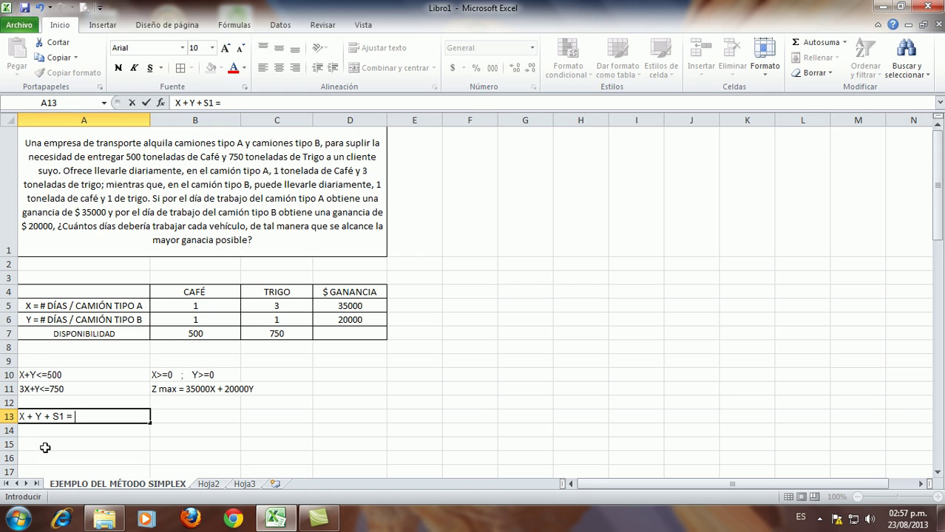
text(500)
- Write the second constraint as an equation with a slack variable, "3X + Y + S2 = 750", in cell A14
click(45, 431)
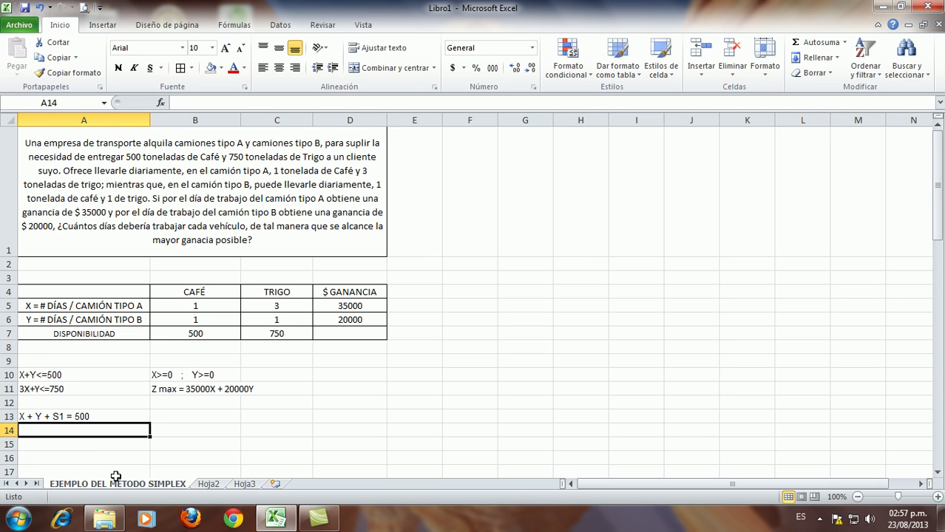
text(3X)
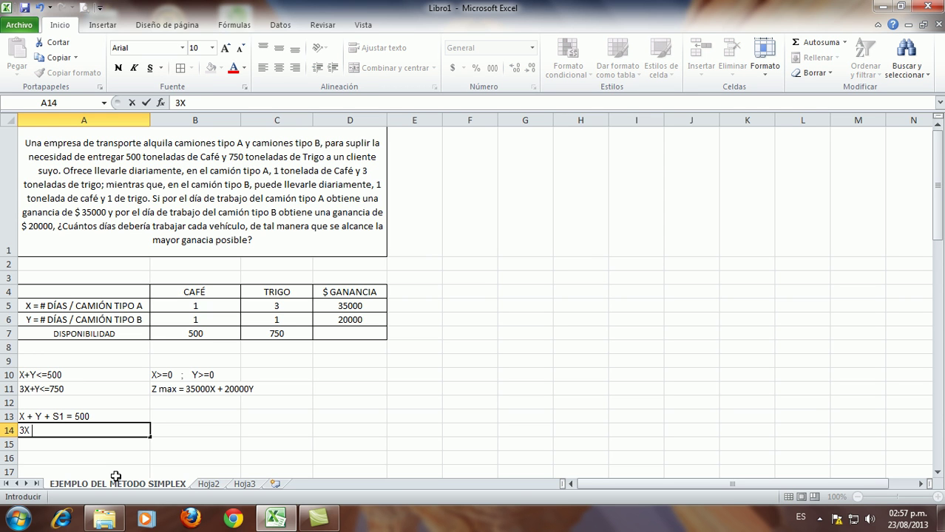
text( + Y +)
text(S2 = 750)
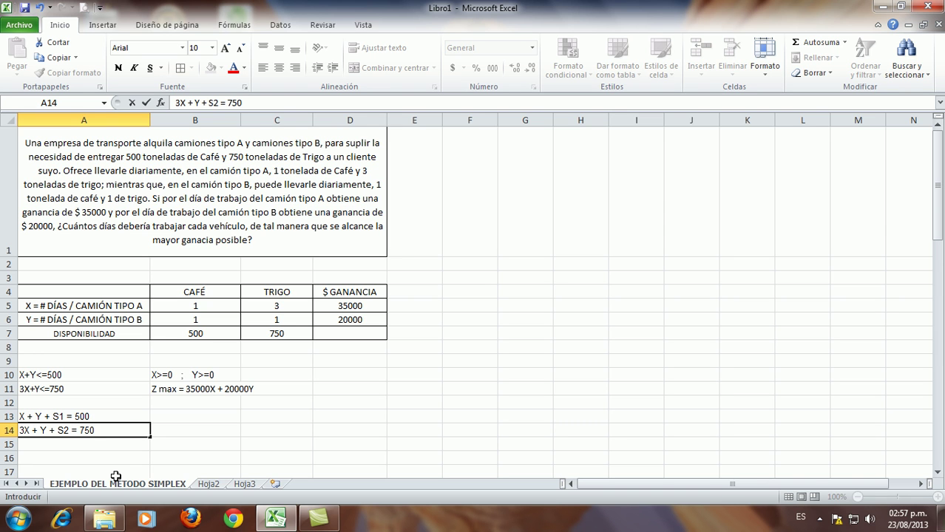
- Enter the objective function set equal to zero, "Z max - 35000X - 20000Y = 0", in cell A15
scroll(166, 457, down, 1)
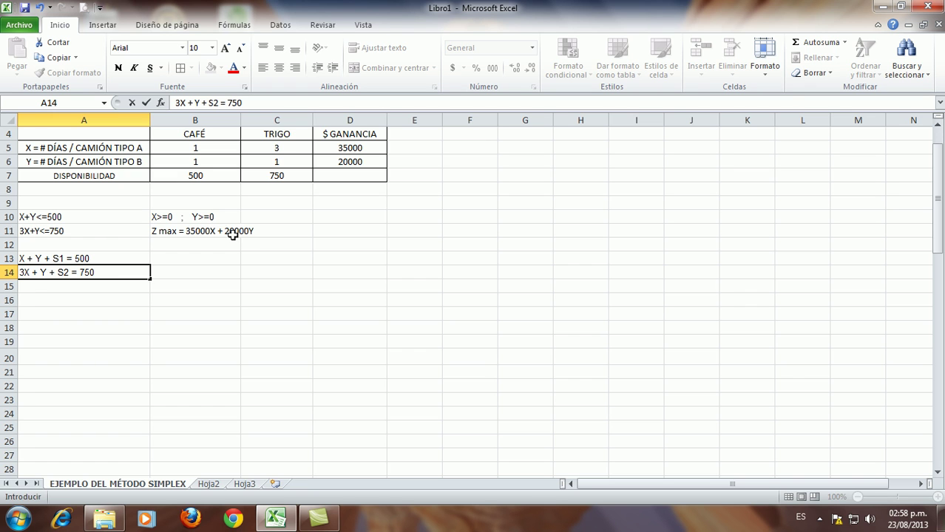
click(80, 286)
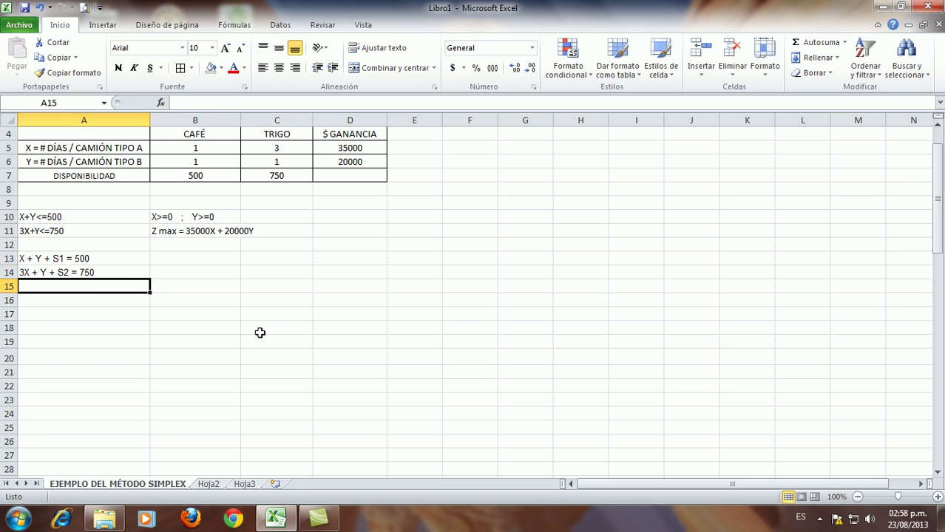
text(Z max)
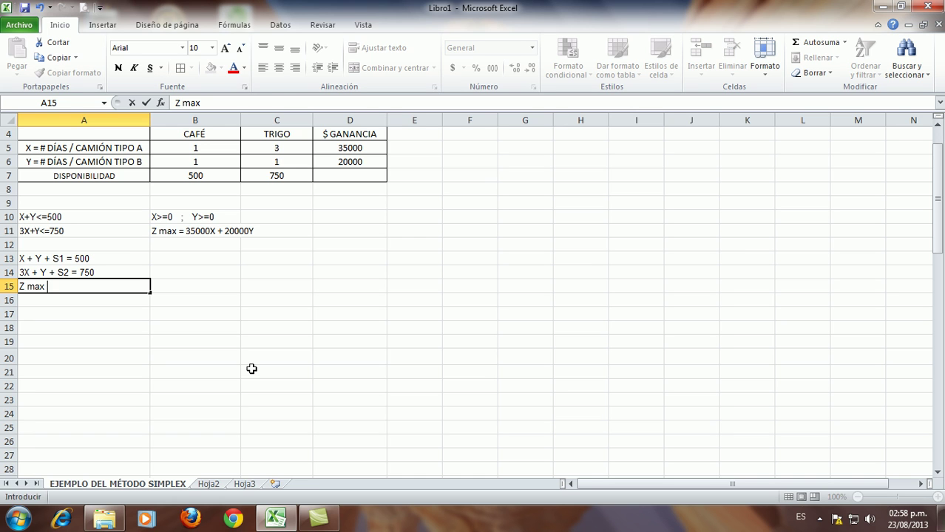
text(- 35000x - 20000)
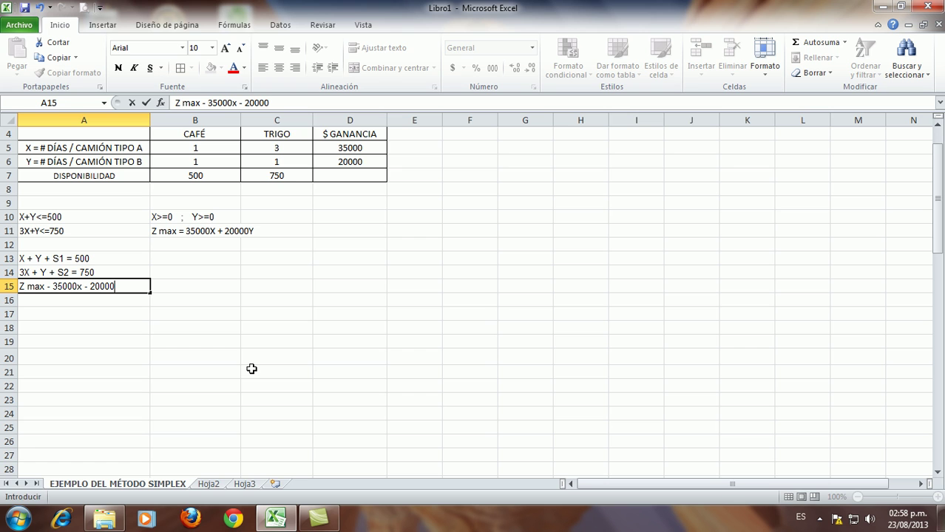
text(Y)
click(82, 286)
key(BackSpace)
text(X)
key(Right)
key(Right)
key(Right)
key(Right)
key(Right)
key(Right)
key(Right)
key(Right)
key(Right)
text(= 0)
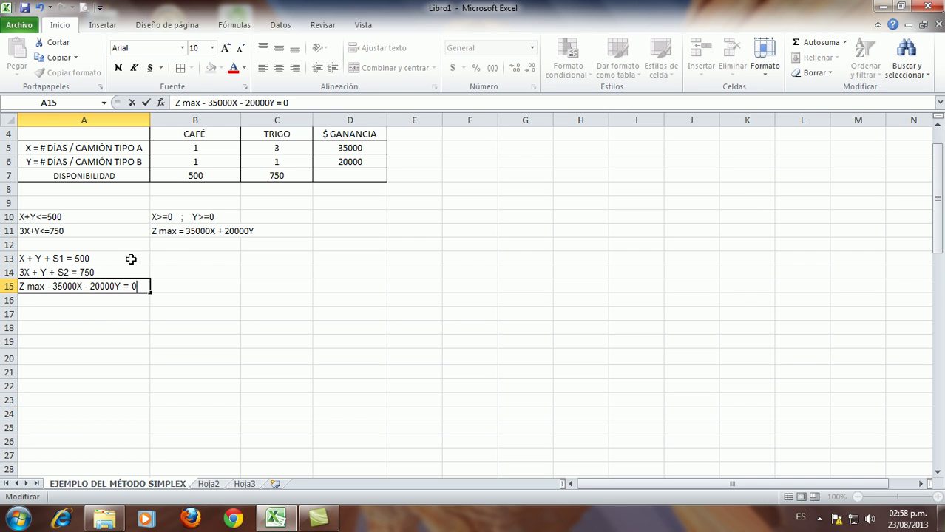
- Title the table "TABLA 1" in cell B17 and enter the row labels S1, S2 and Z in cells B19 to B21
click(192, 259)
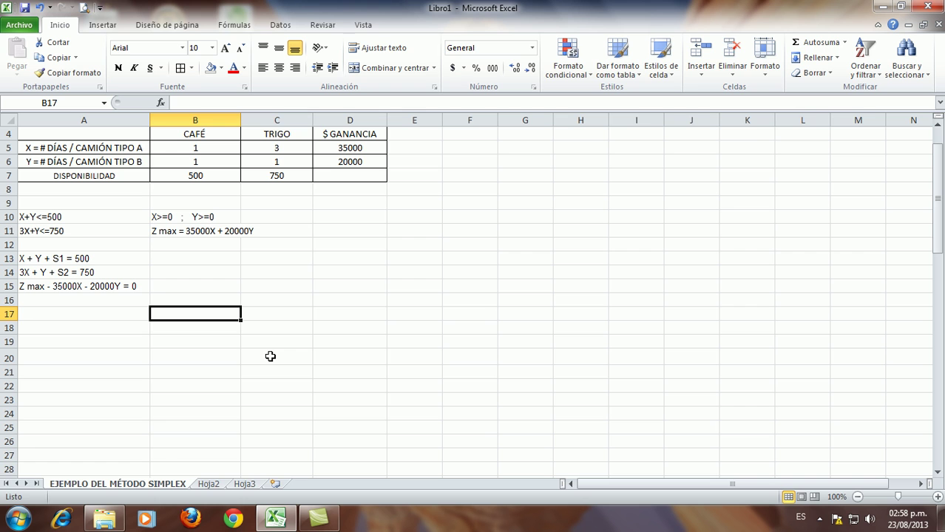
text(TABLA 1)
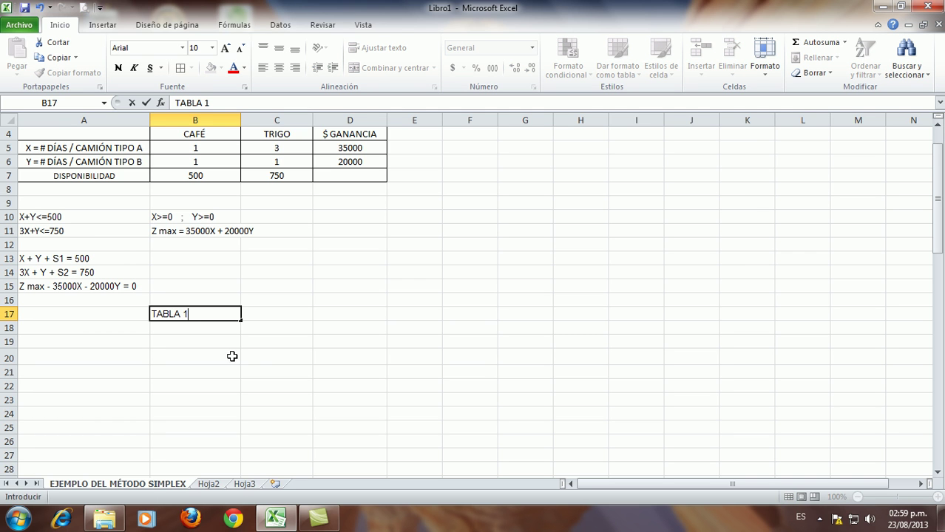
click(193, 344)
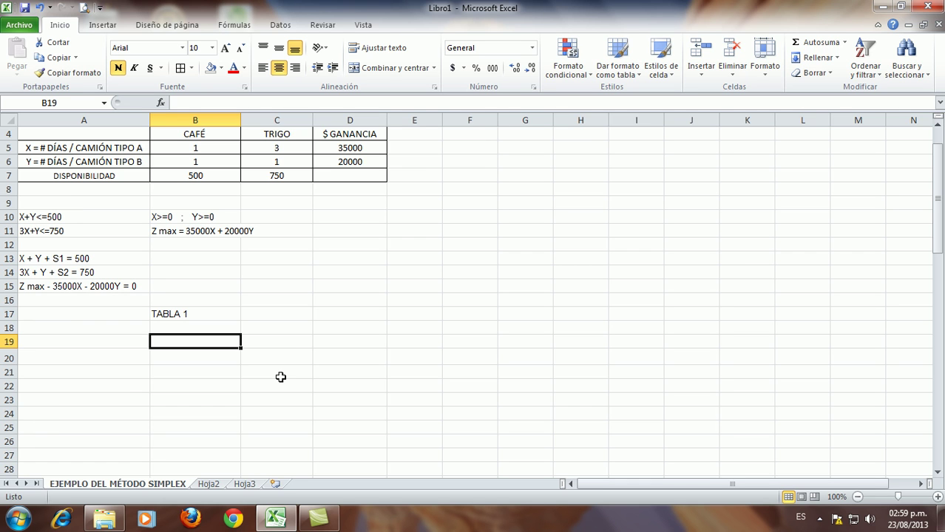
text(S1)
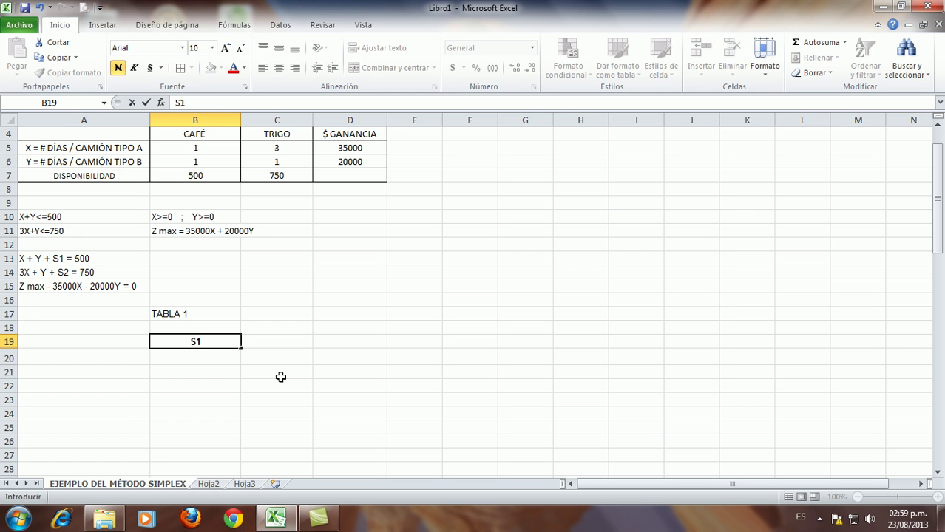
key(Return)
text(S2)
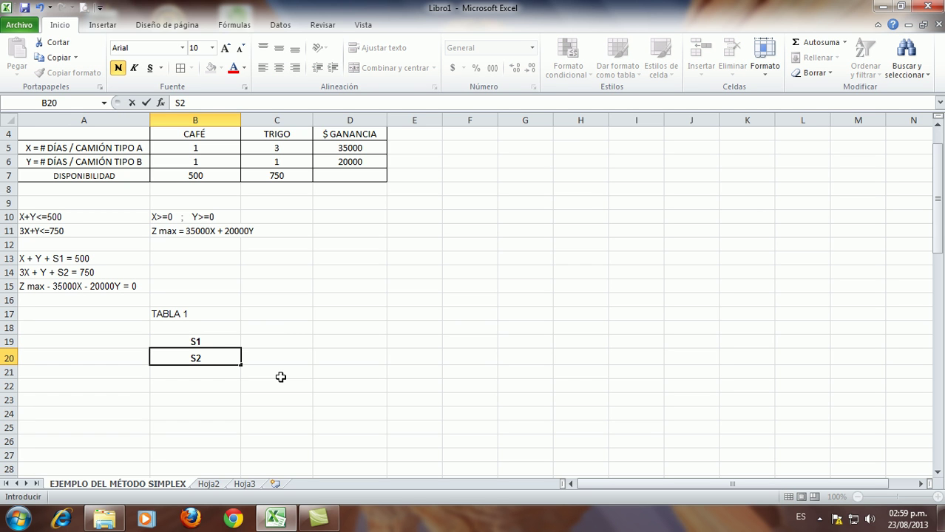
key(Return)
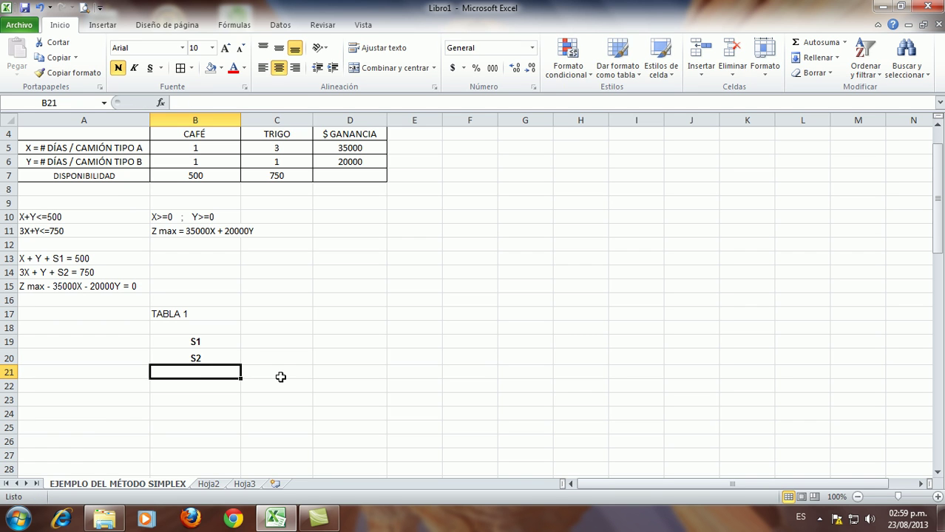
text(Z)
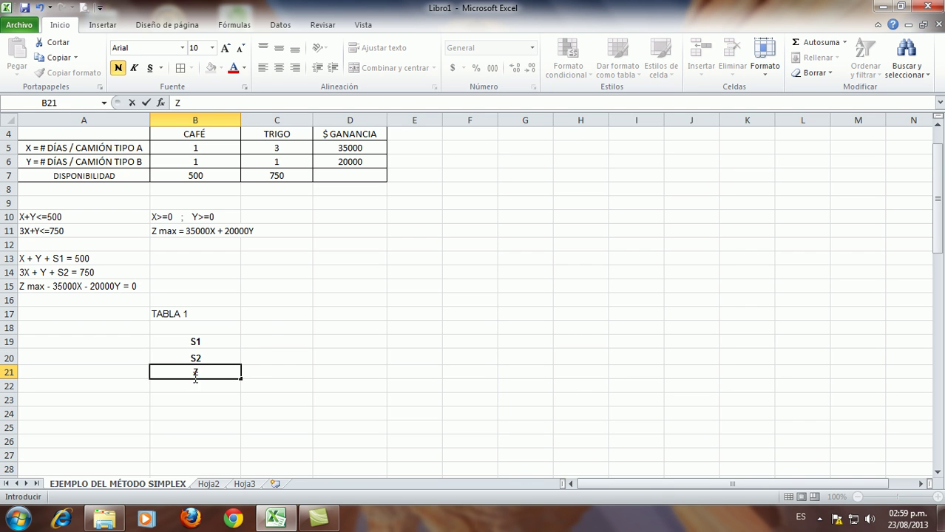
- Enter the column headings X, Y, S1, S2, SOL and RAZÓN in cells C18 to H18
click(270, 328)
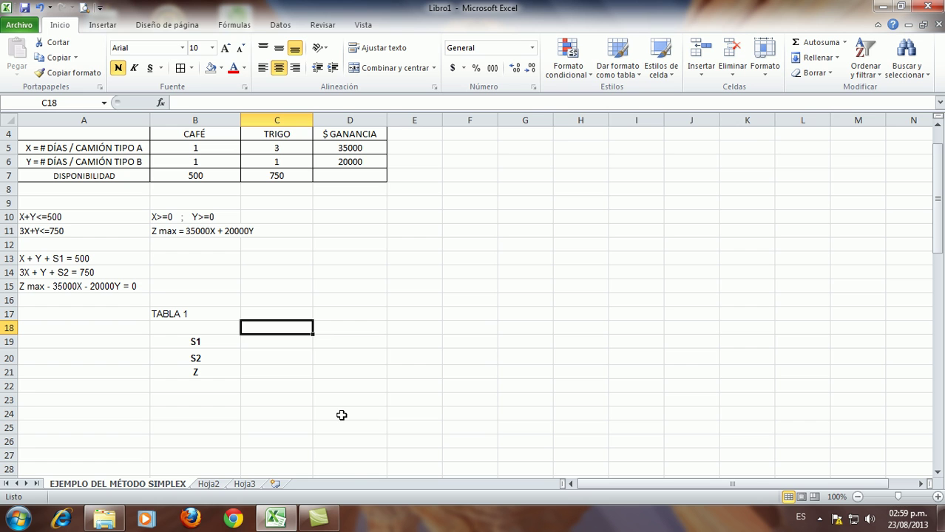
text(X)
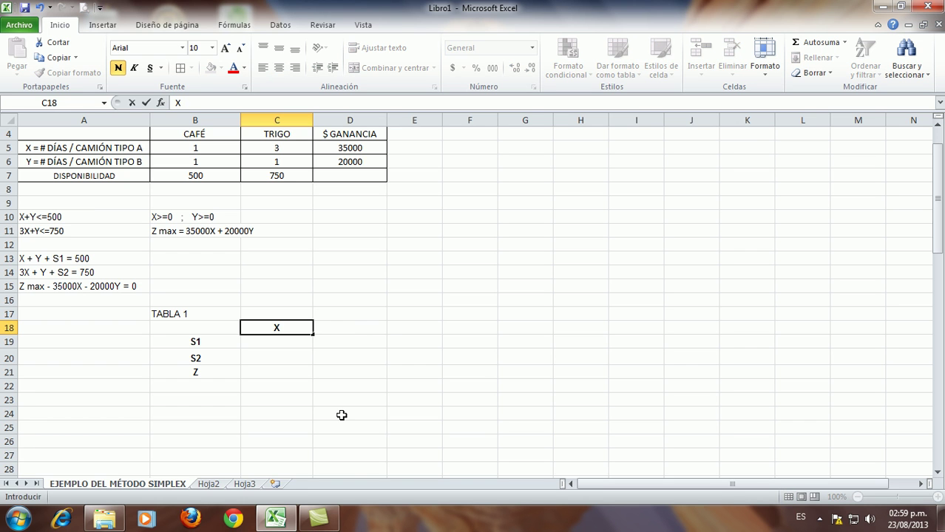
key(Tab)
text(Y)
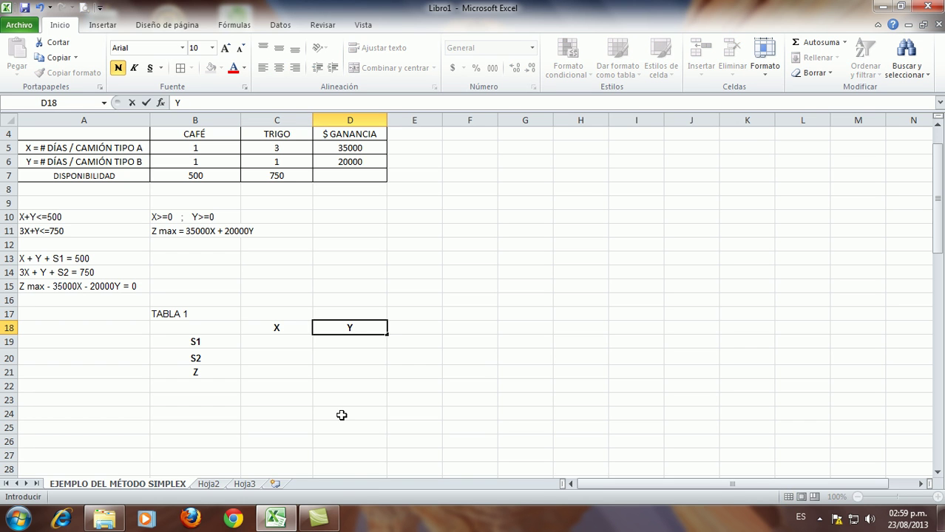
key(Tab)
text(S1)
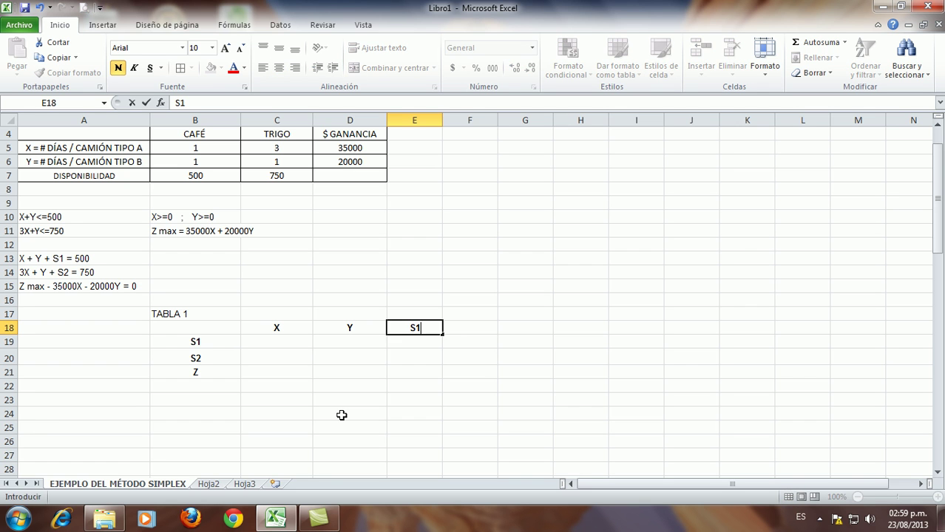
key(Tab)
text(S2)
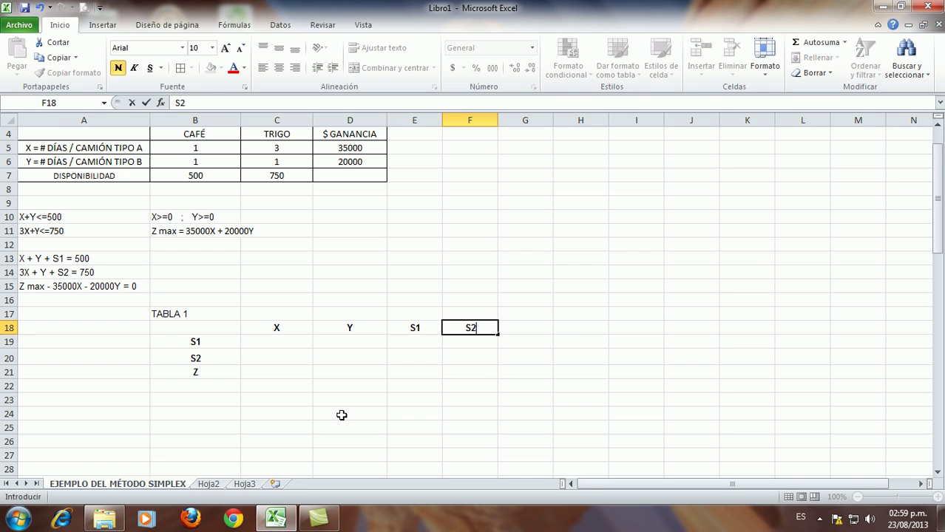
key(Tab)
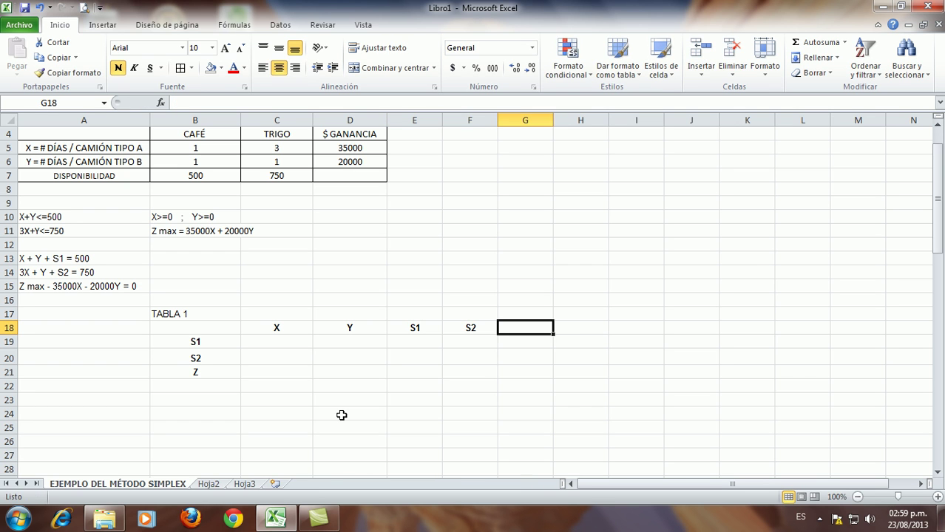
text(SOL)
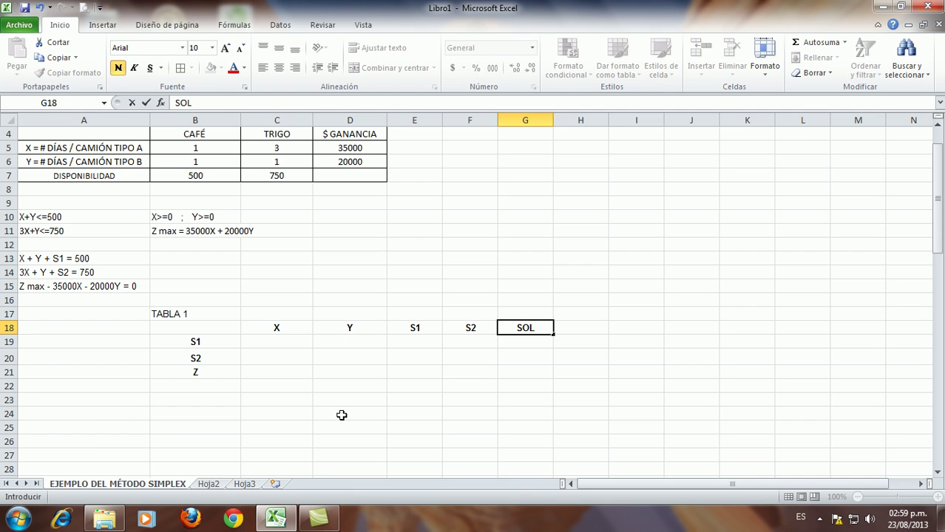
key(Tab)
text(RA)
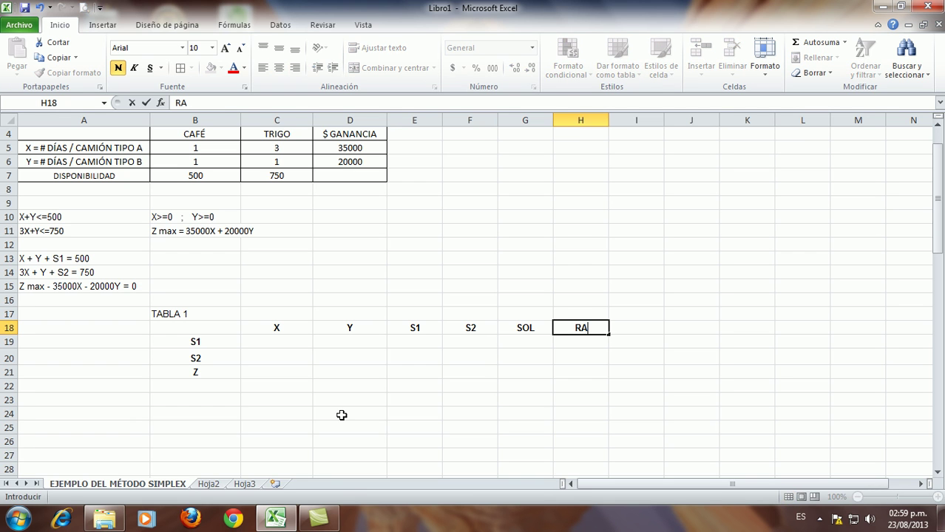
text(ZÓN)
drag(272, 347, 532, 343)
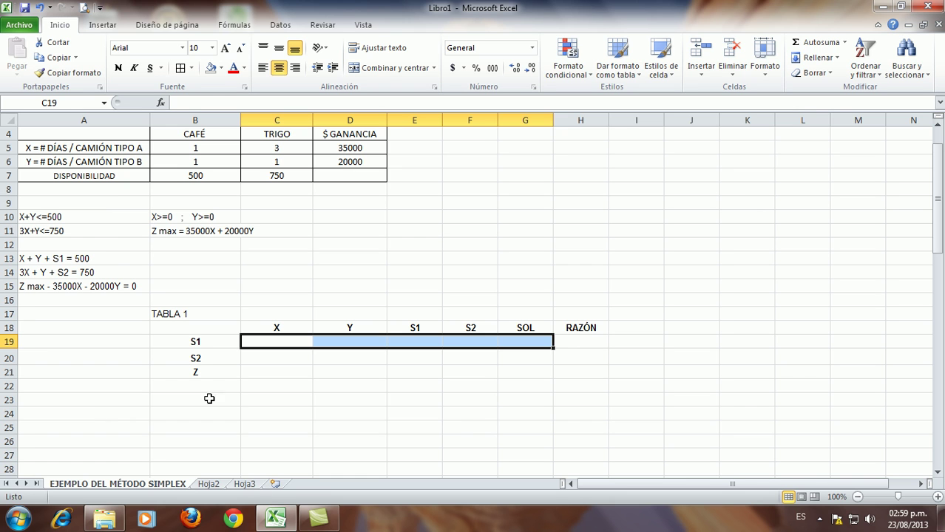
click(122, 264)
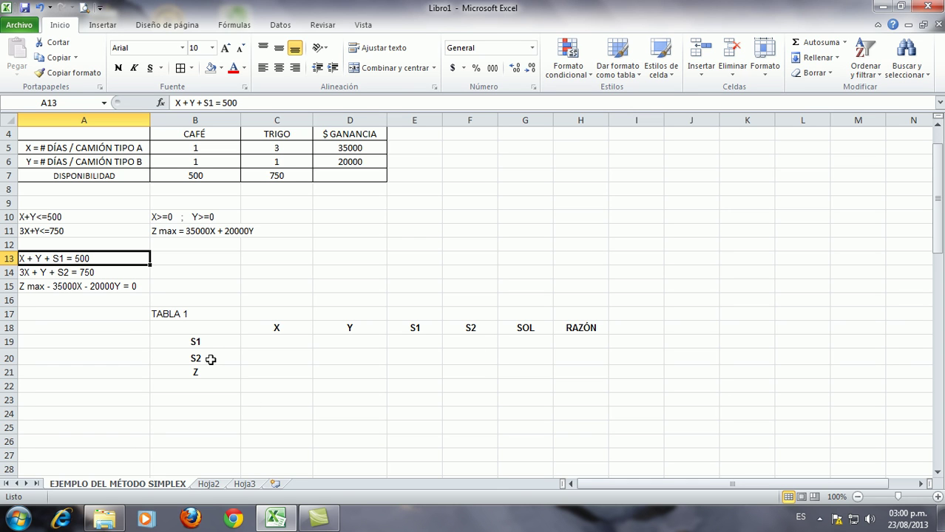
drag(246, 358, 507, 359)
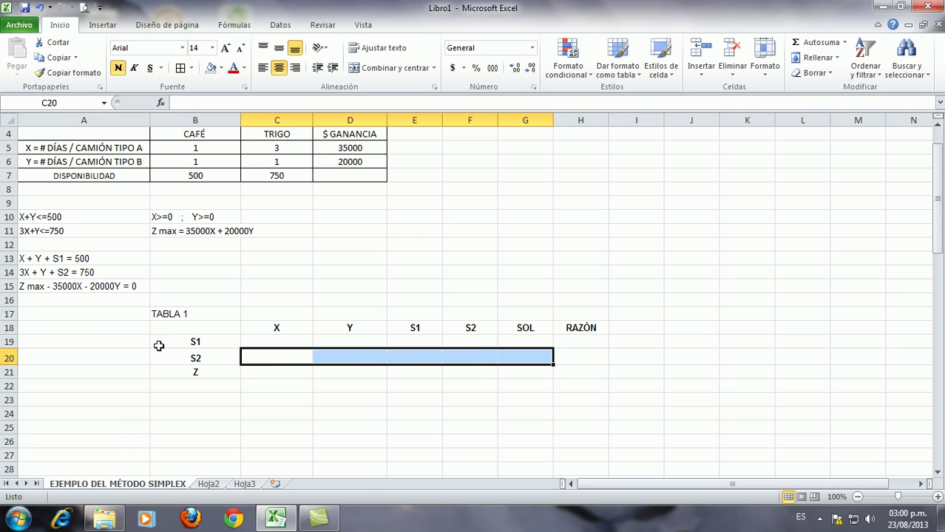
click(121, 273)
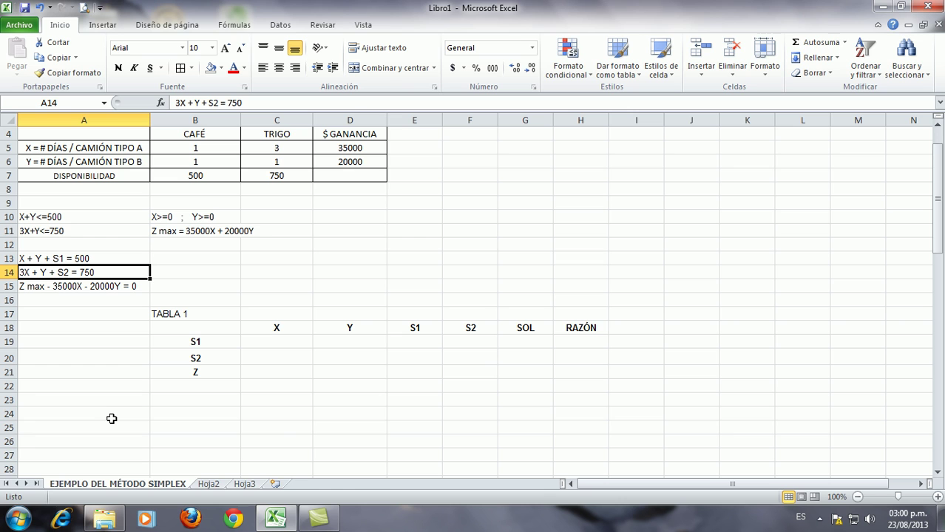
- Fill the S1 row from the first slack equation with 1, 1, 1, 0 and 500 in cells C19 to G19
click(292, 344)
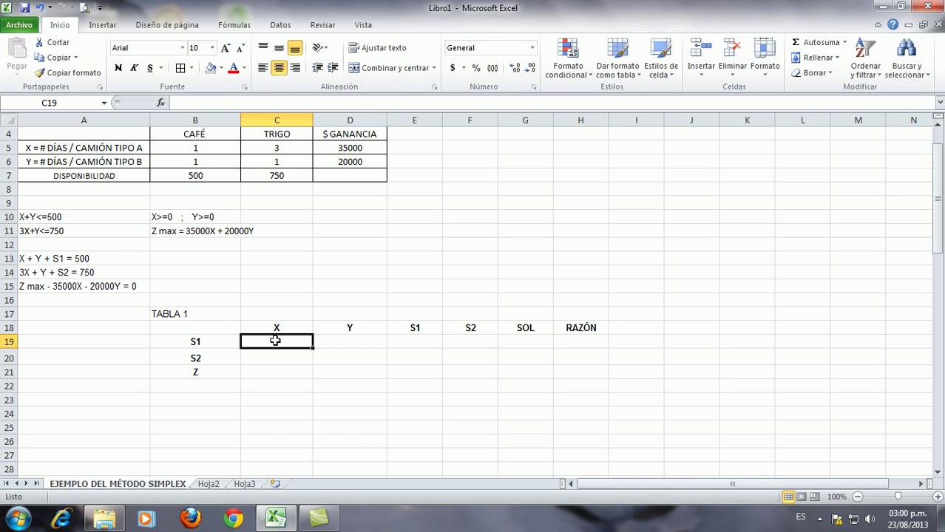
text(1)
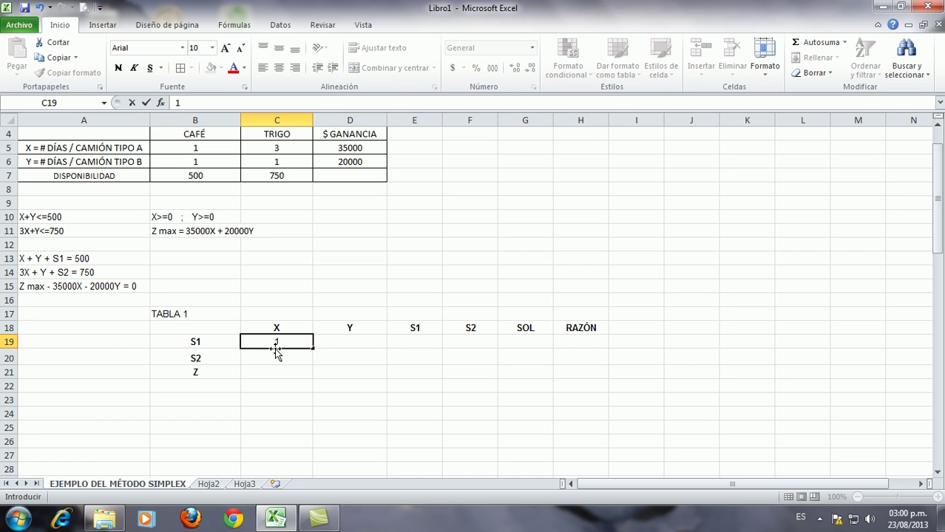
key(Tab)
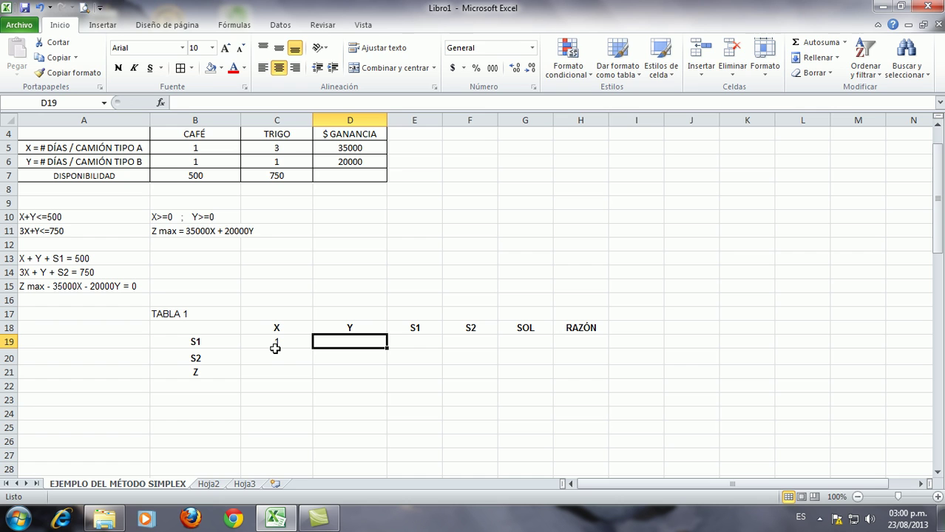
text(1)
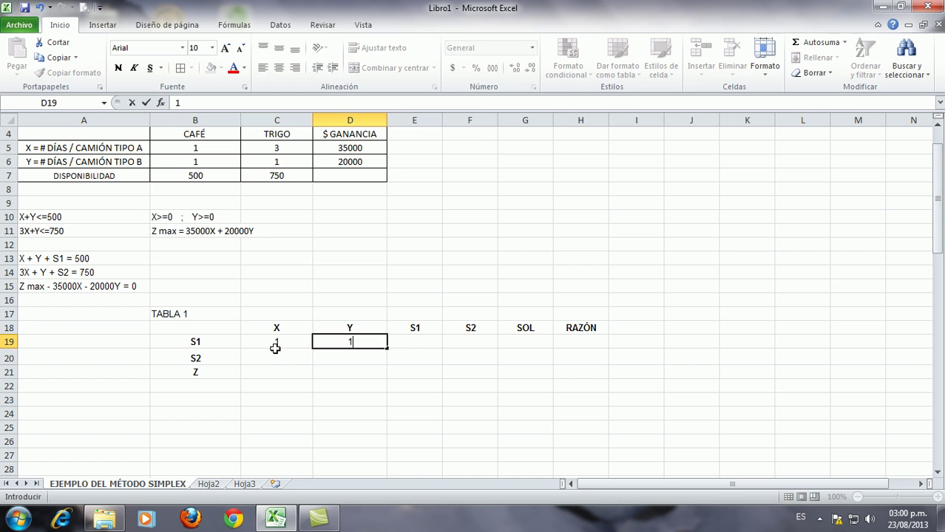
click(419, 342)
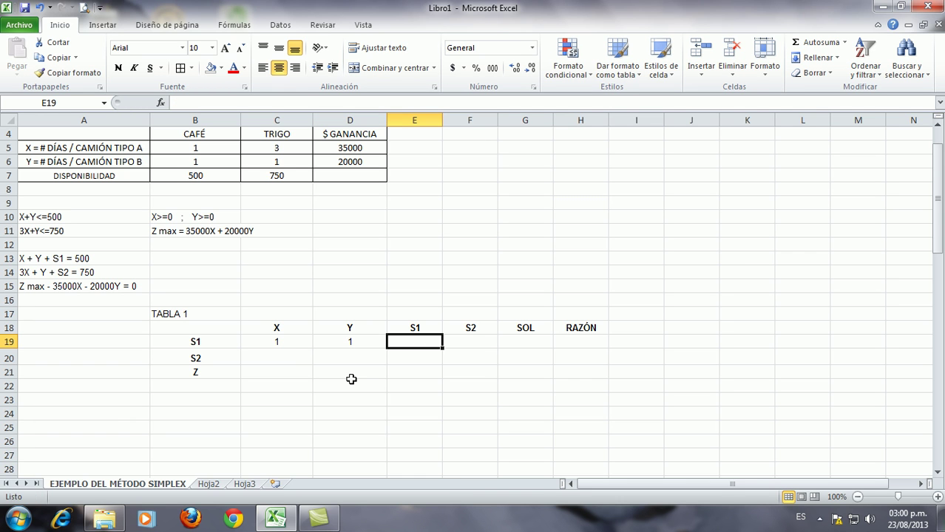
text(1)
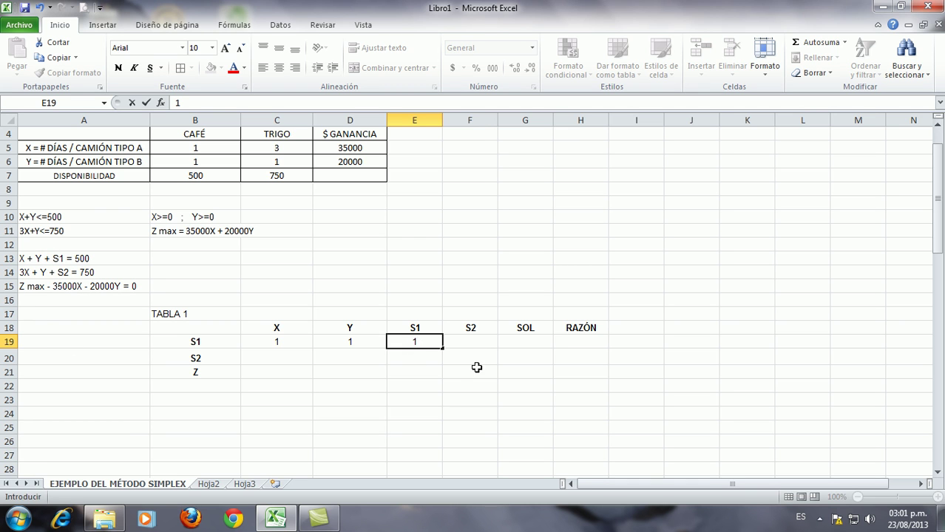
click(476, 341)
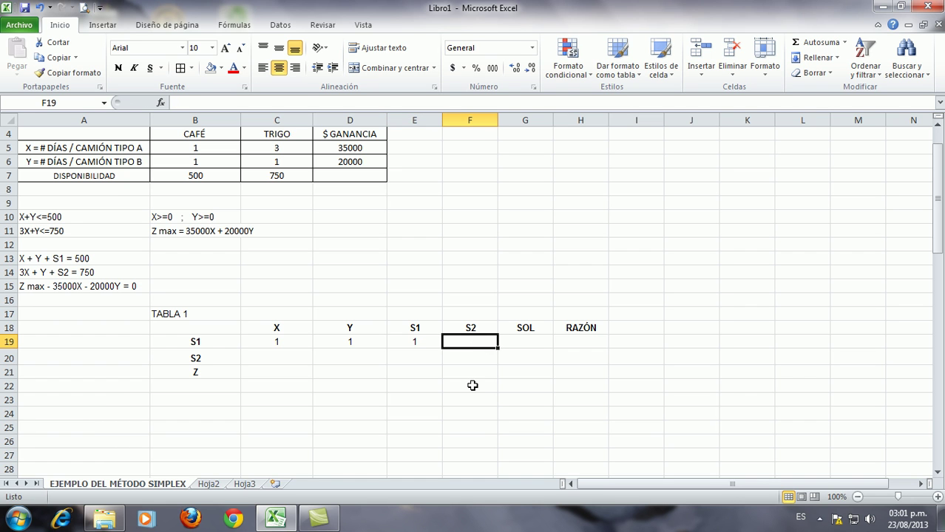
text(0)
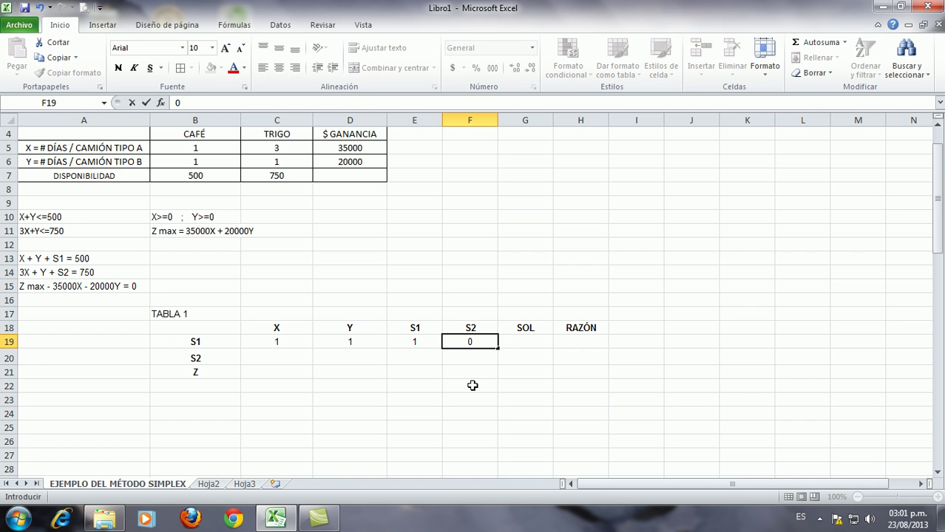
click(118, 259)
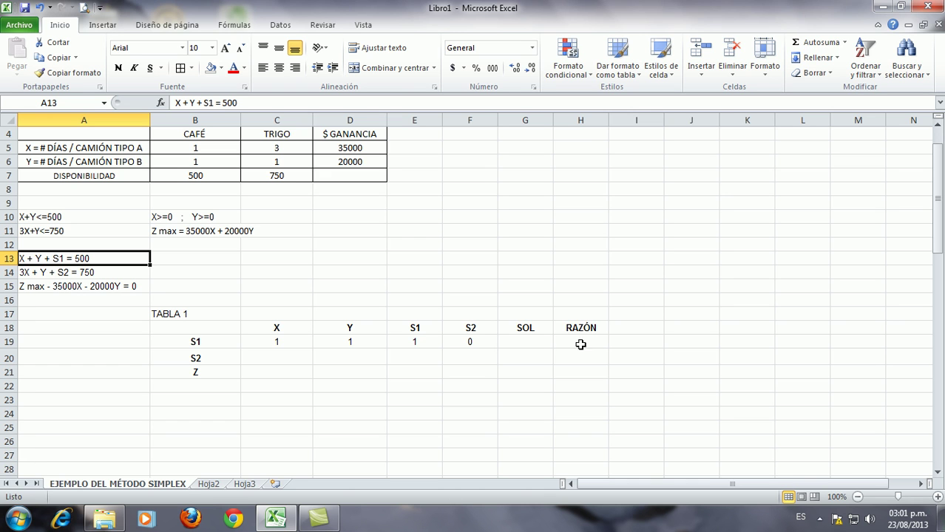
click(544, 342)
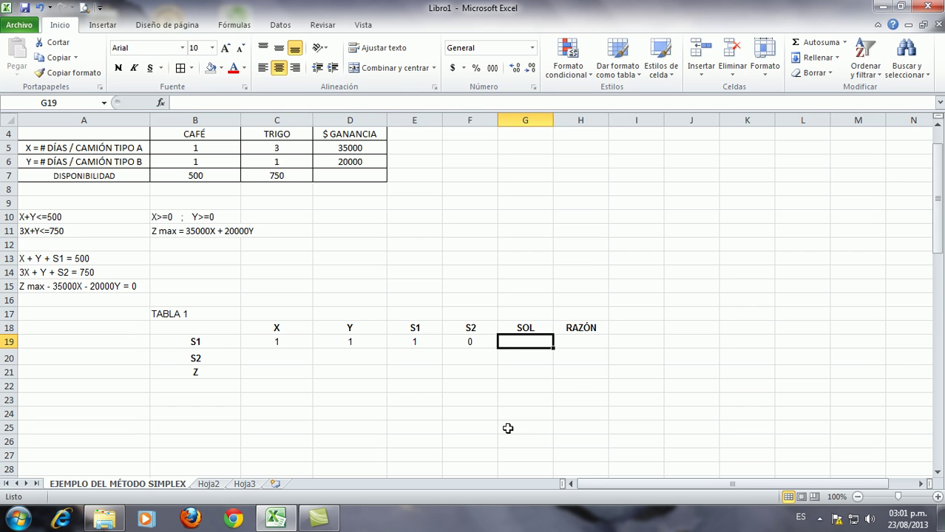
text(500)
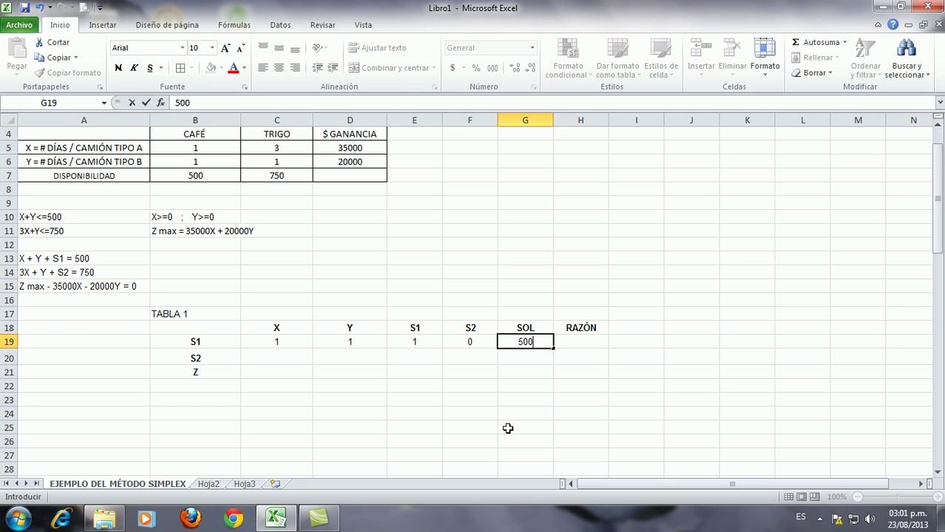
- Fill the S2 row from the second slack equation with 3, 1, 0, 1 and 750 in cells C20 to G20
click(284, 356)
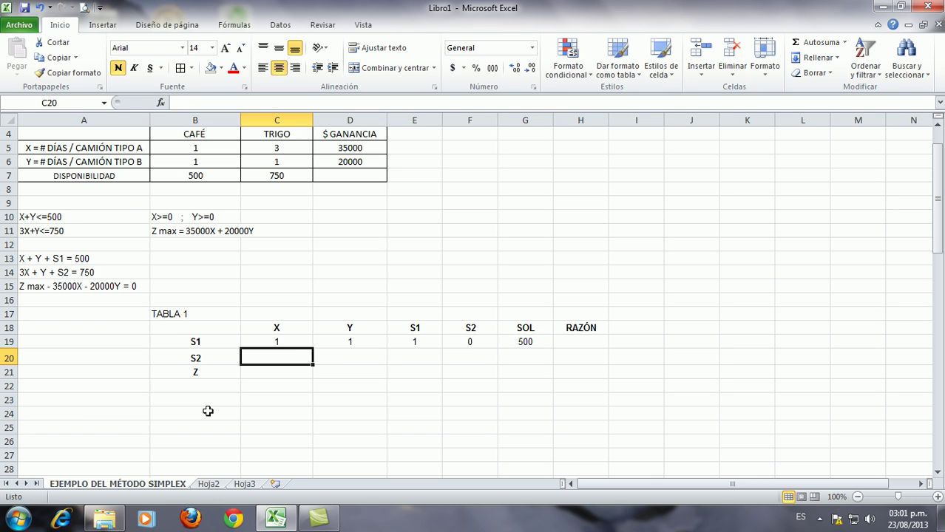
text(3)
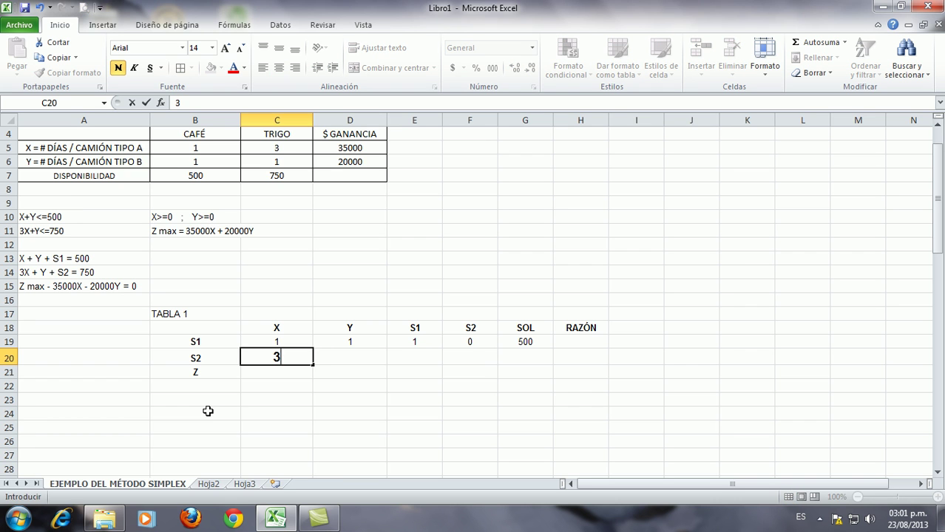
key(Tab)
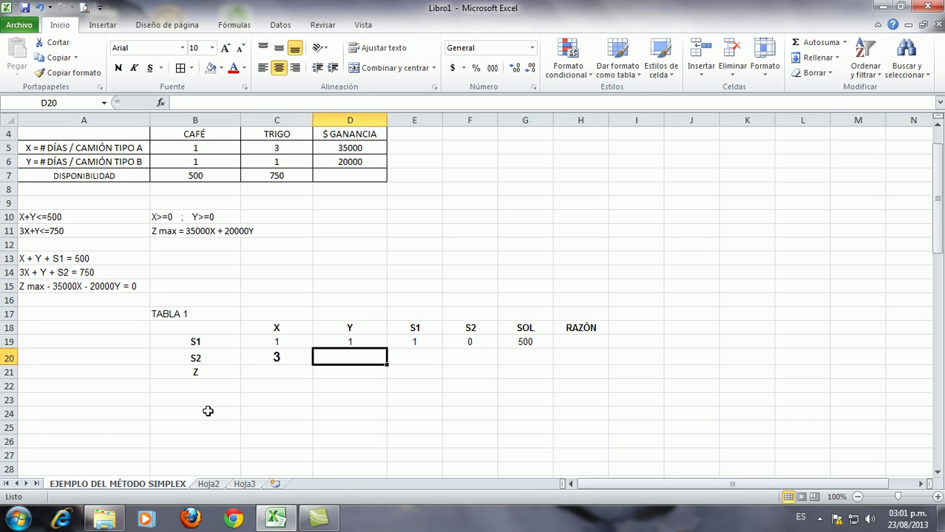
text(1)
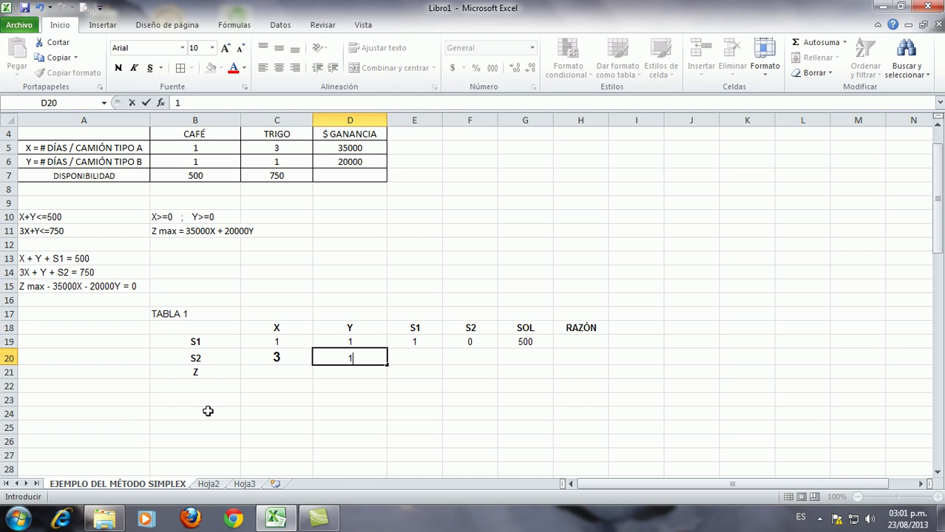
key(Tab)
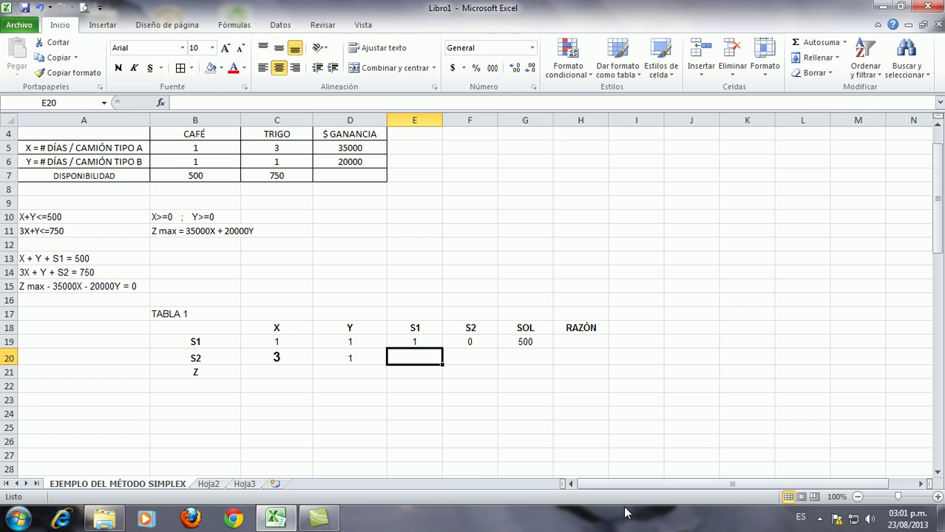
text(0)
key(Tab)
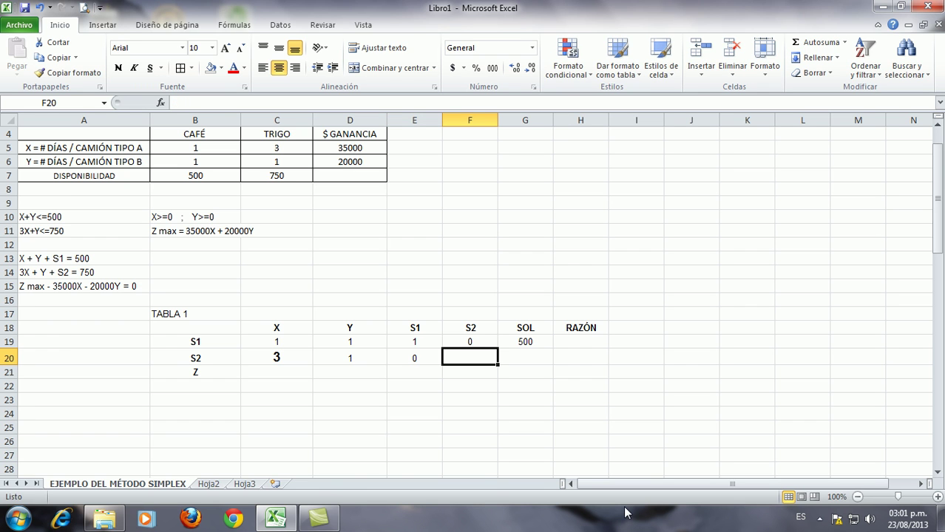
text(1)
key(Tab)
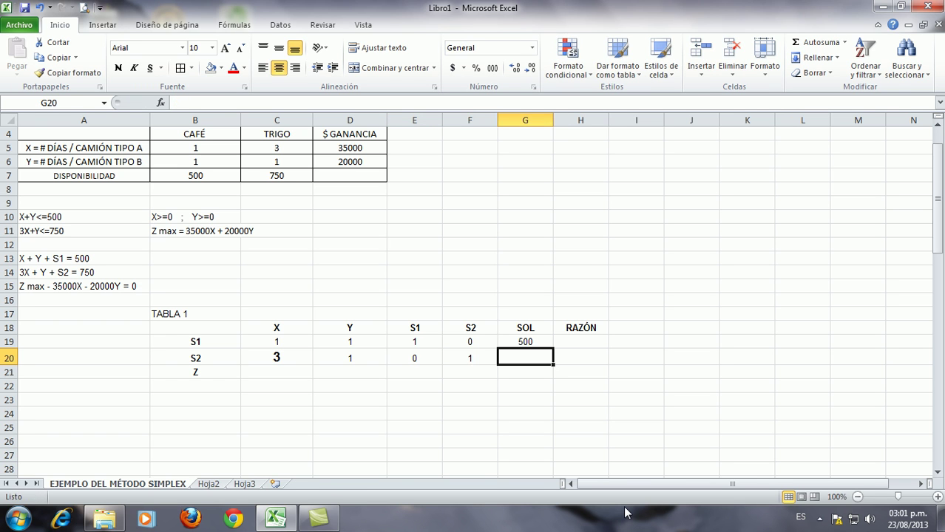
text(750)
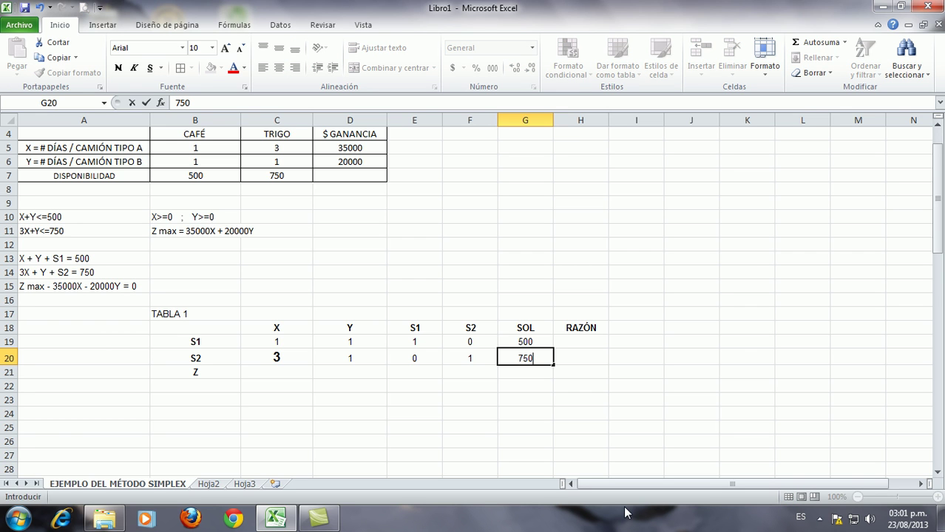
- Fill the Z row from the zero-equated objective function with -35000, -20000, 0, 0 and 0 in cells C21 to G21
click(280, 375)
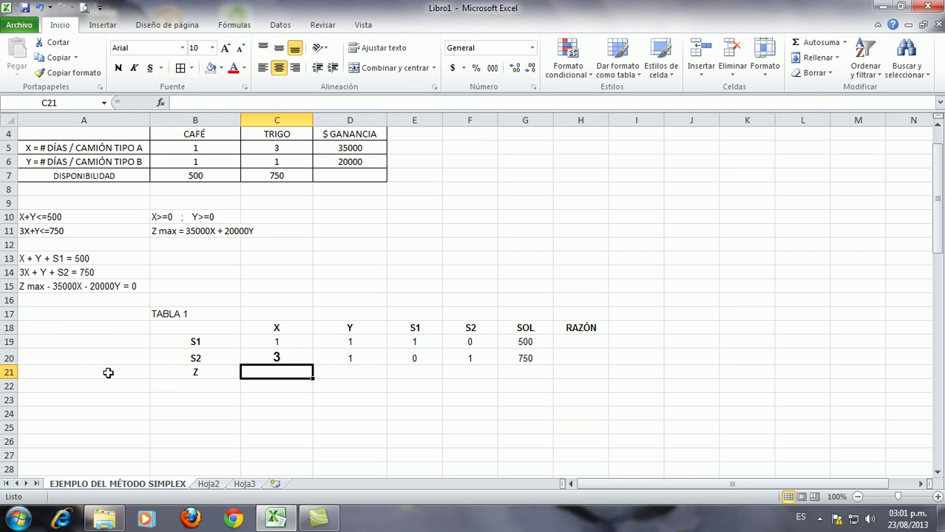
text(-35)
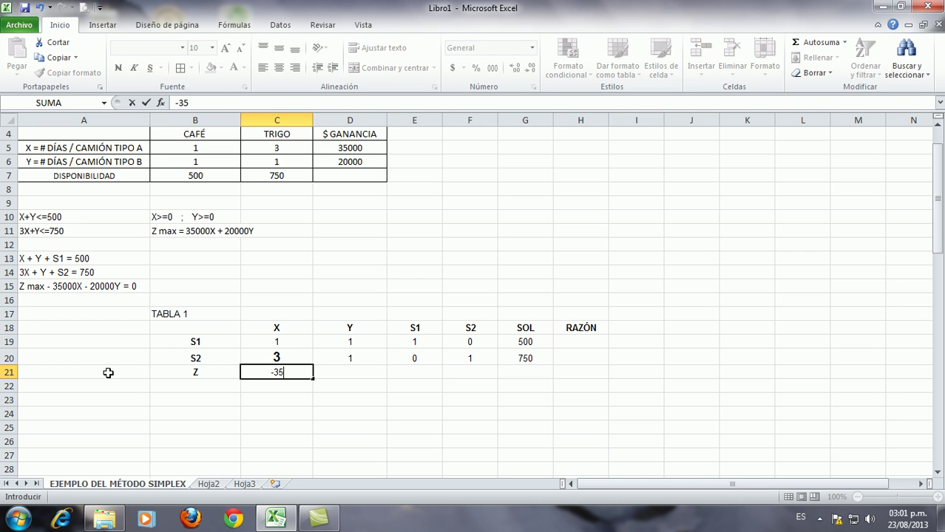
text(000)
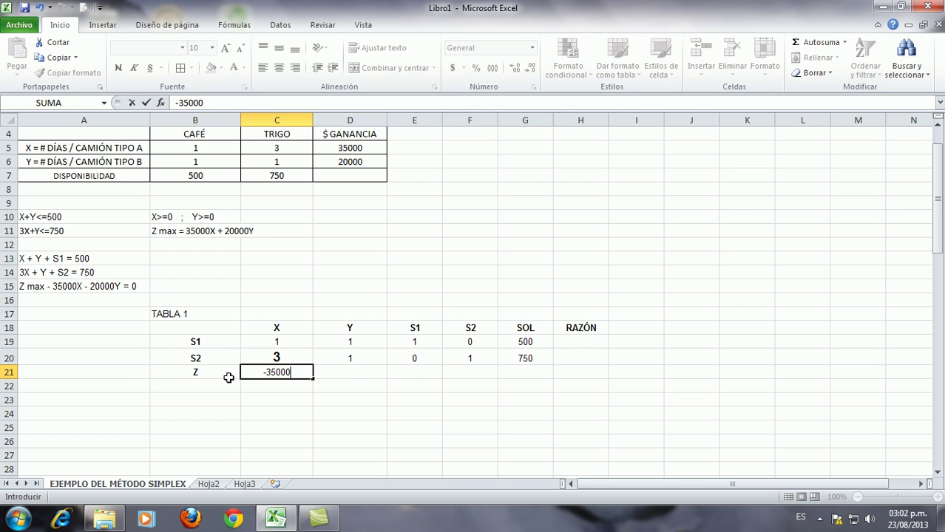
click(351, 371)
text(-)
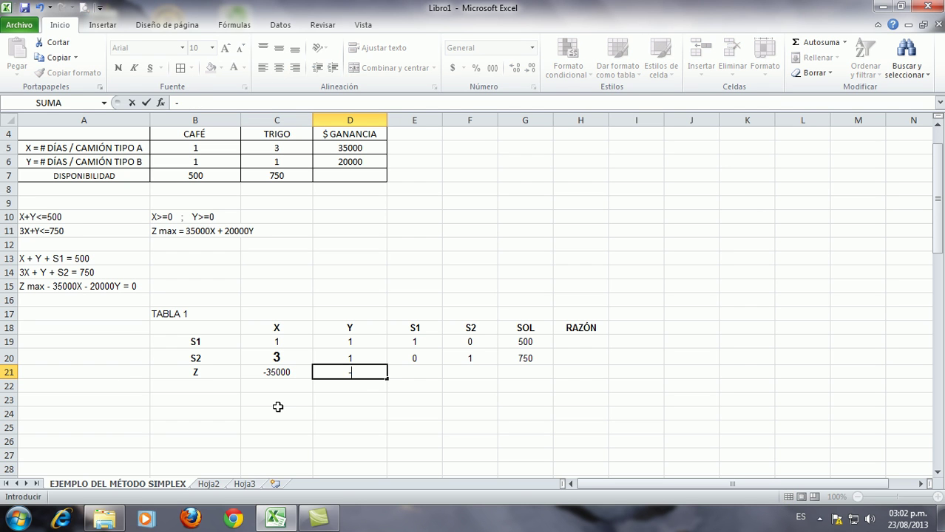
text(20000)
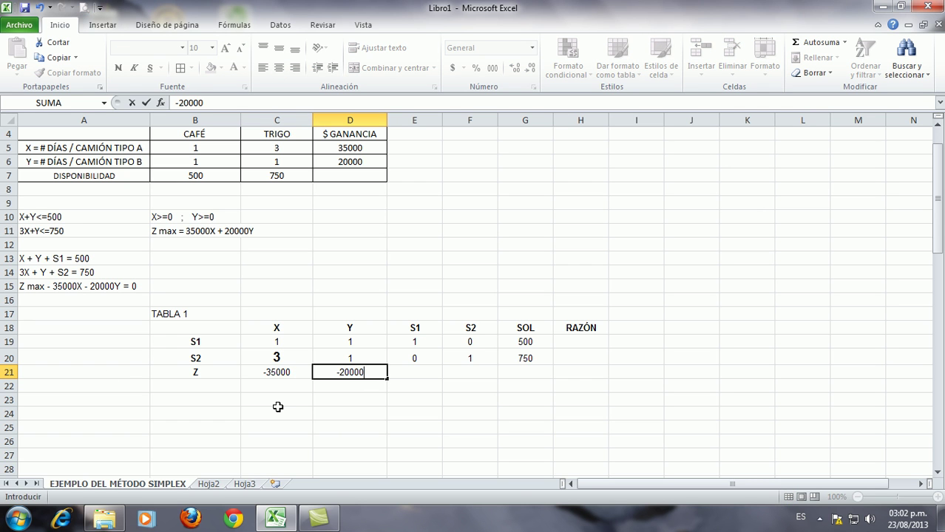
click(410, 376)
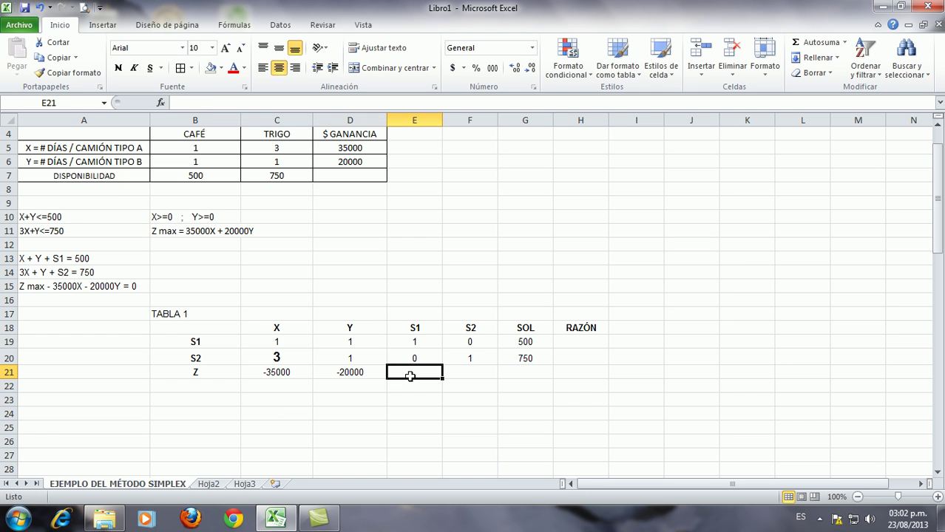
text(0)
key(Tab)
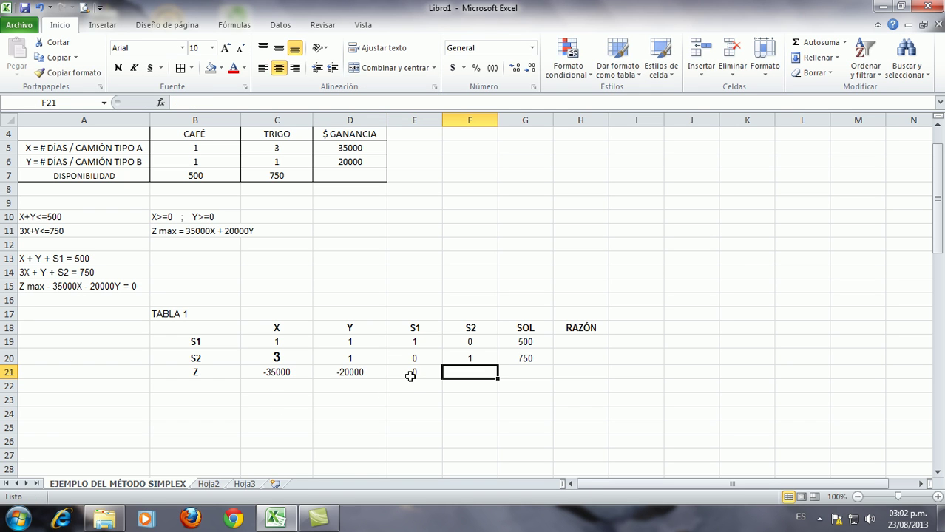
text(0)
key(Tab)
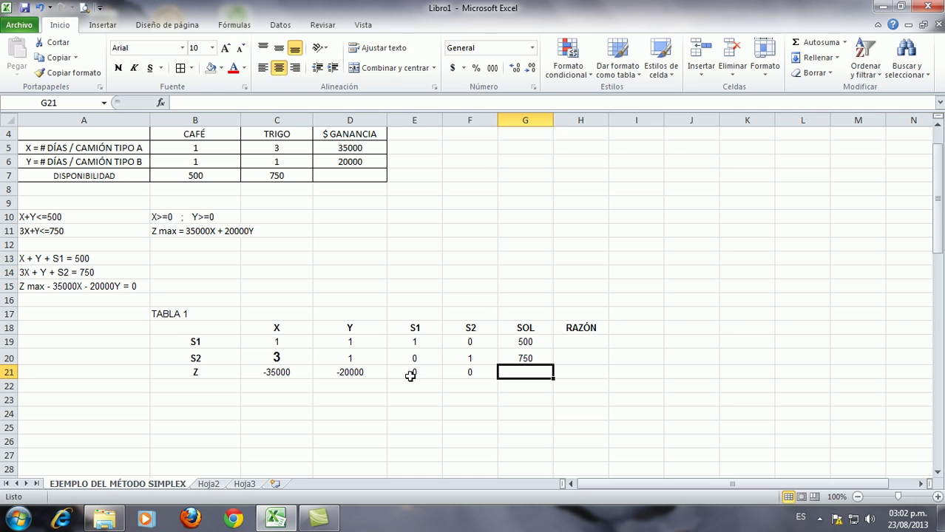
text(0)
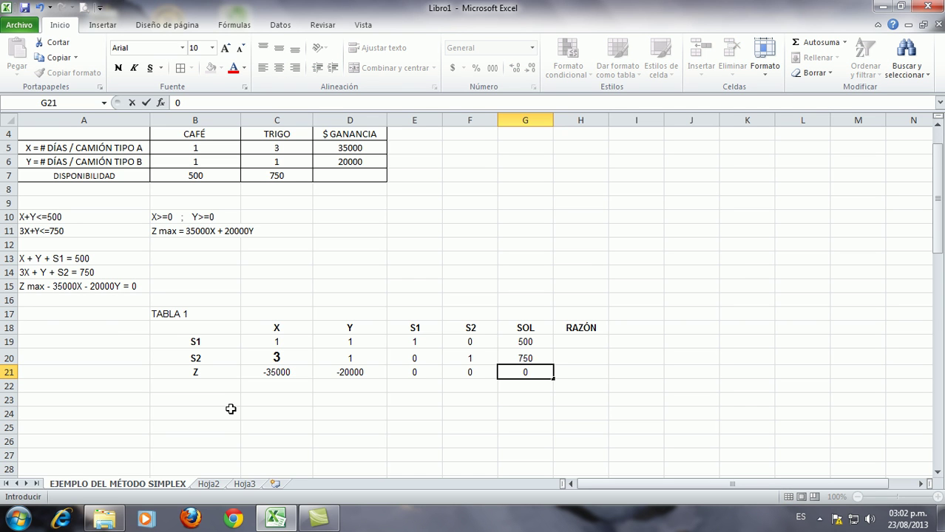
click(231, 440)
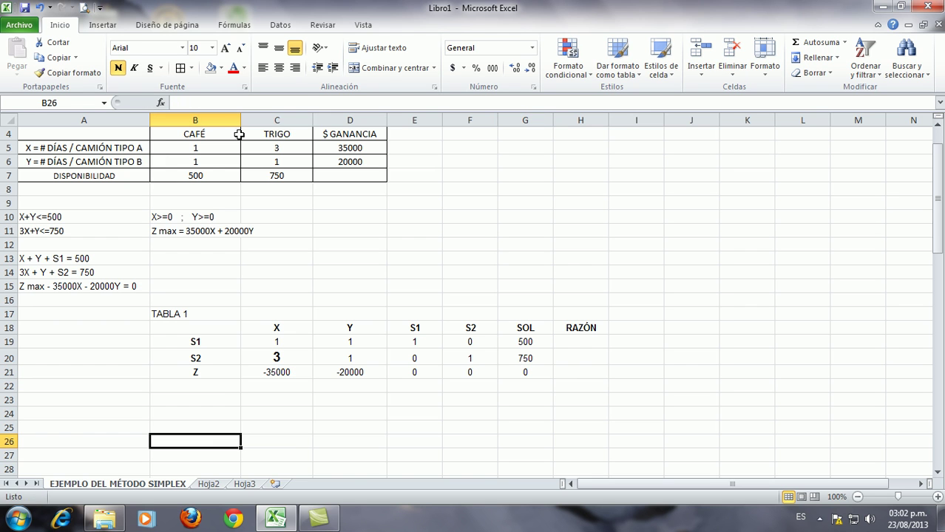
- Apply all borders to the simplex table in cells B18 to H21
drag(210, 329, 584, 376)
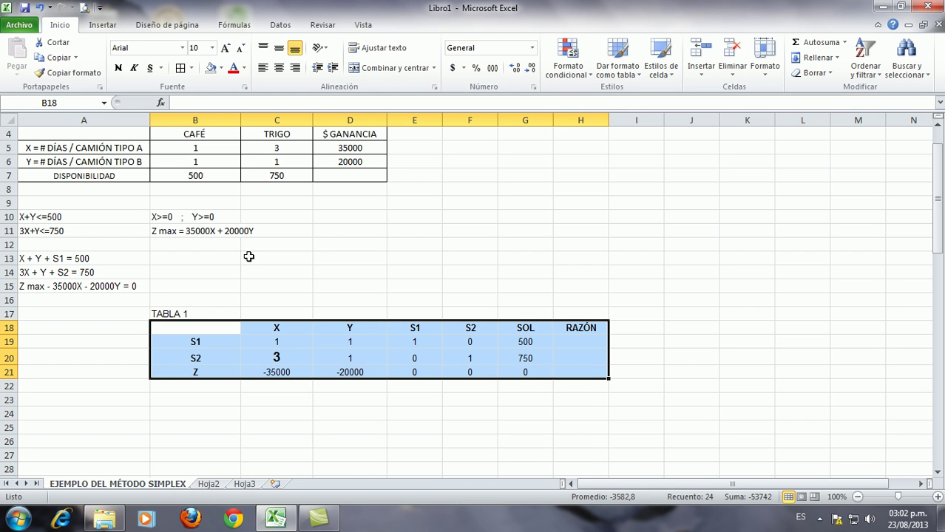
click(191, 67)
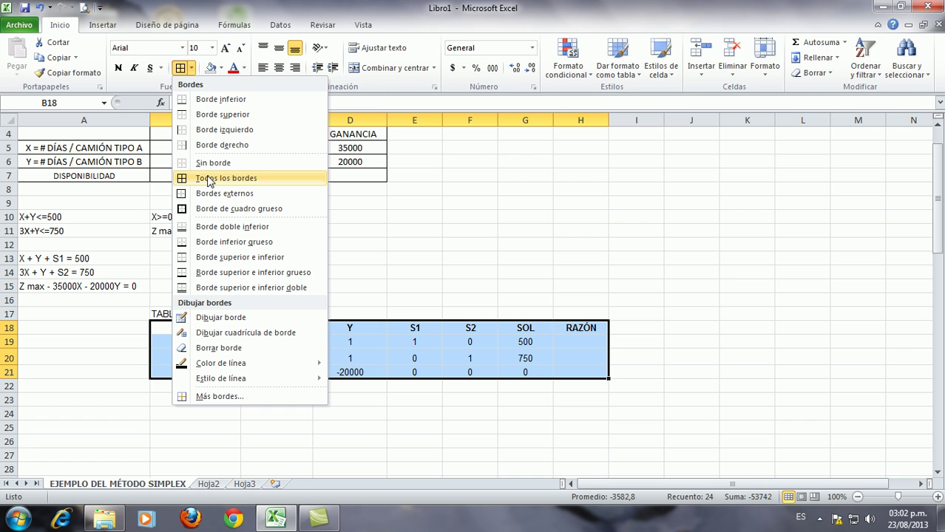
click(208, 179)
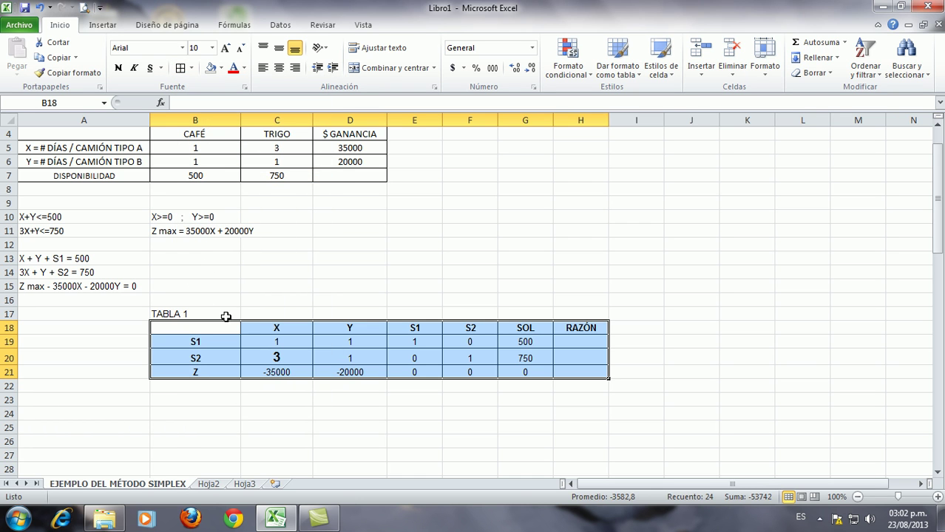
- Remove the bold from the 3 in cell C20 and set its font size to 10
click(278, 358)
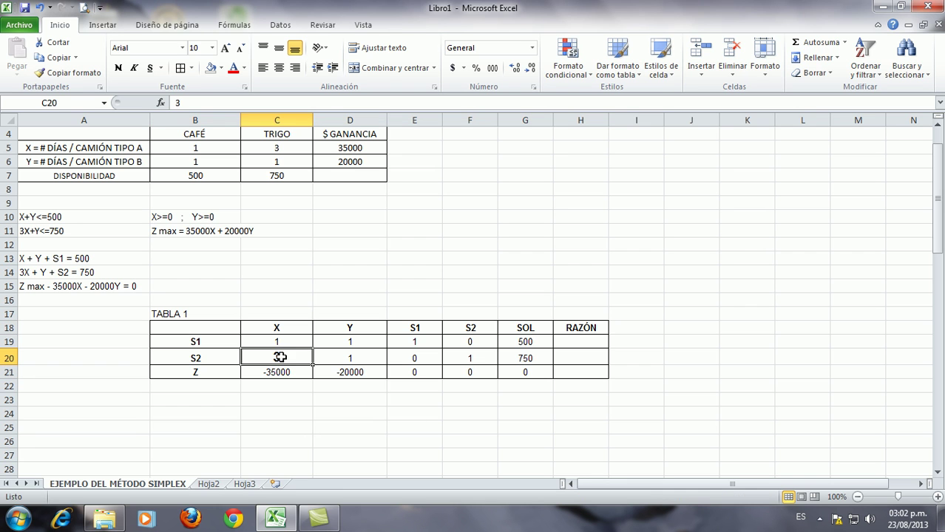
click(118, 67)
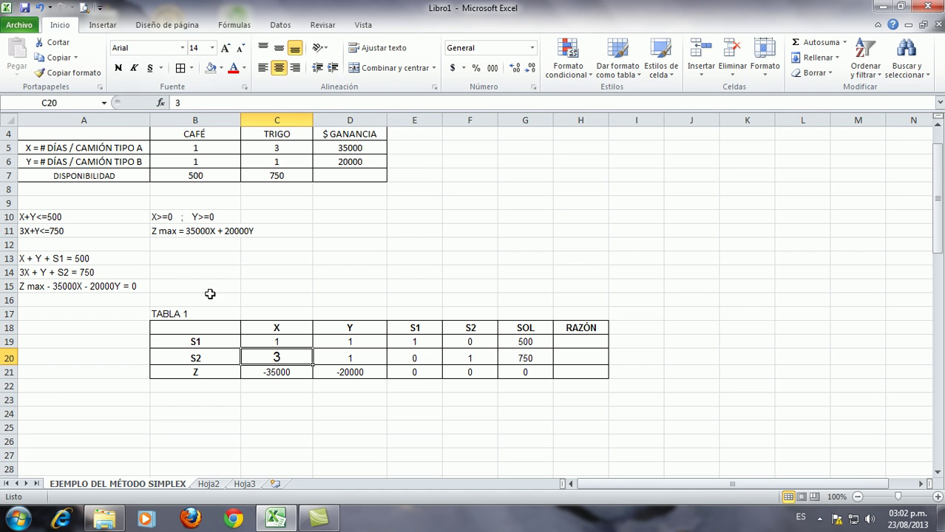
click(279, 342)
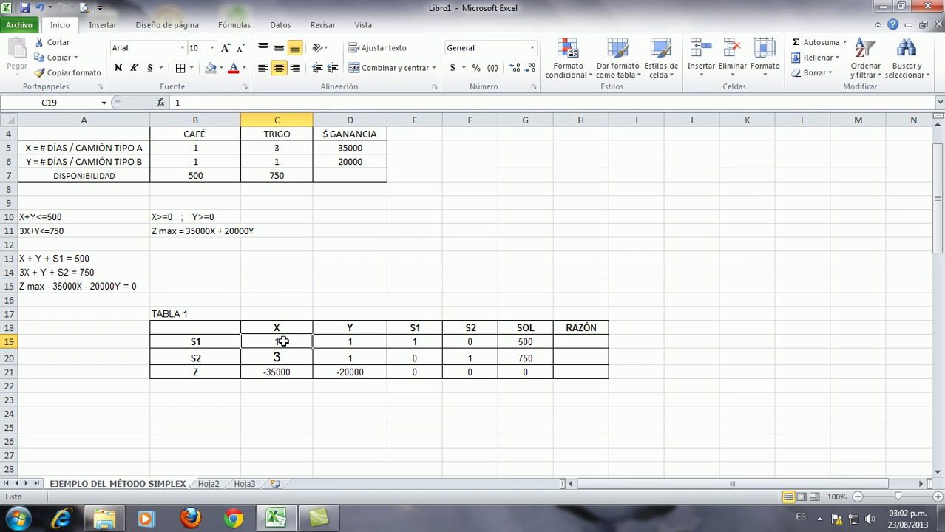
click(275, 357)
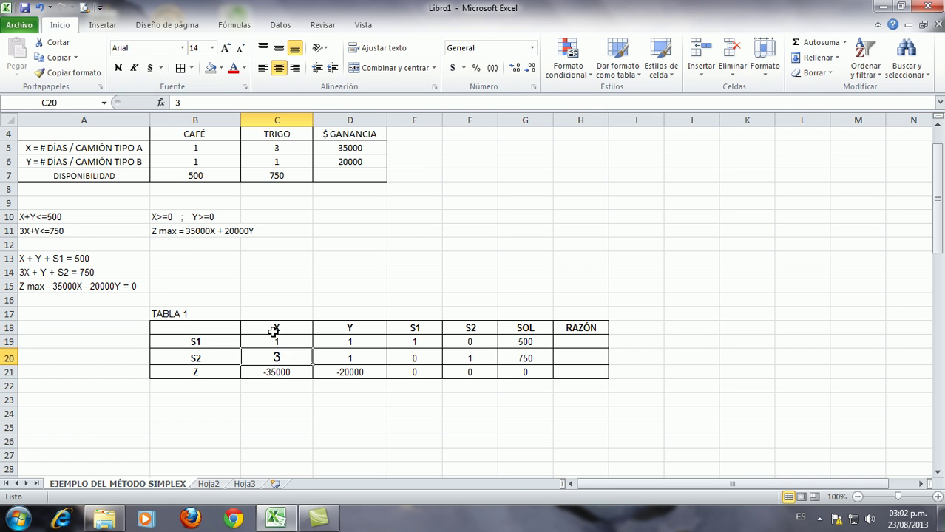
click(212, 48)
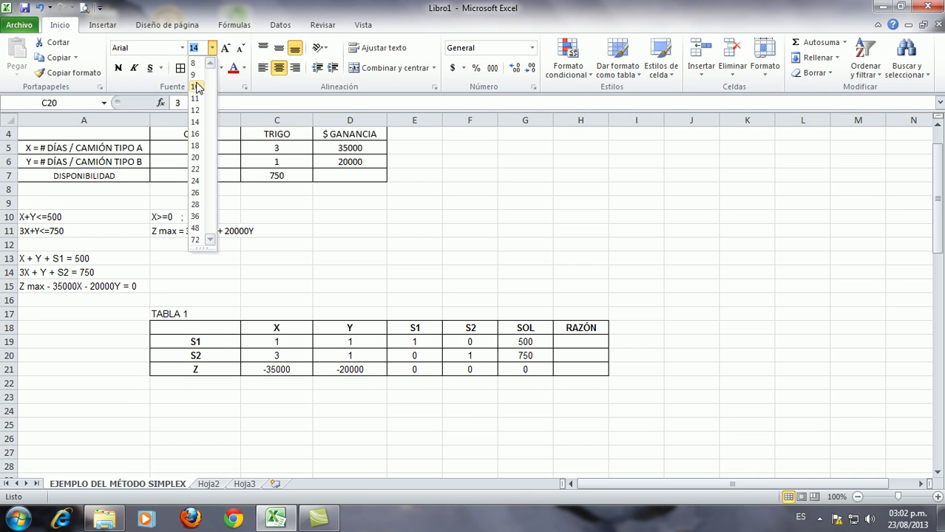
click(198, 118)
click(293, 422)
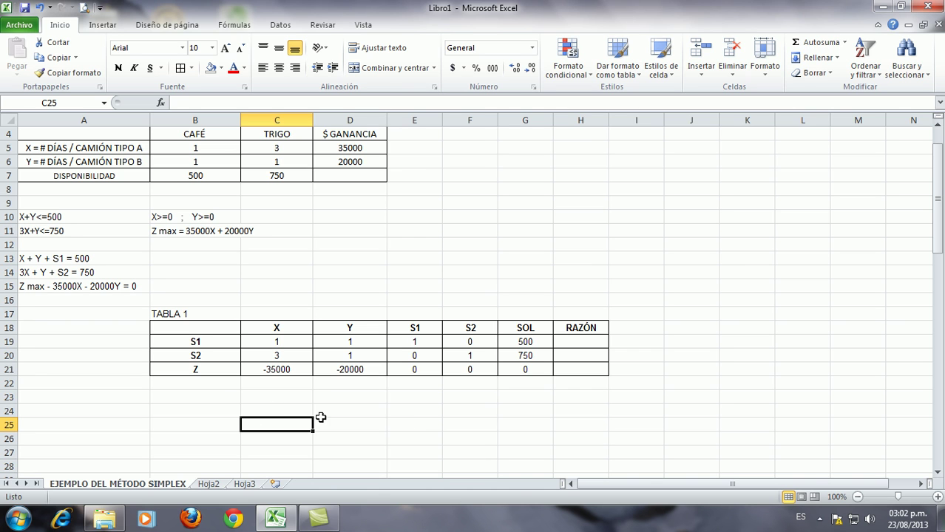
- Shade the X pivot column of TABLA 1, cells C18 to C21, with a light red fill
drag(211, 371, 524, 373)
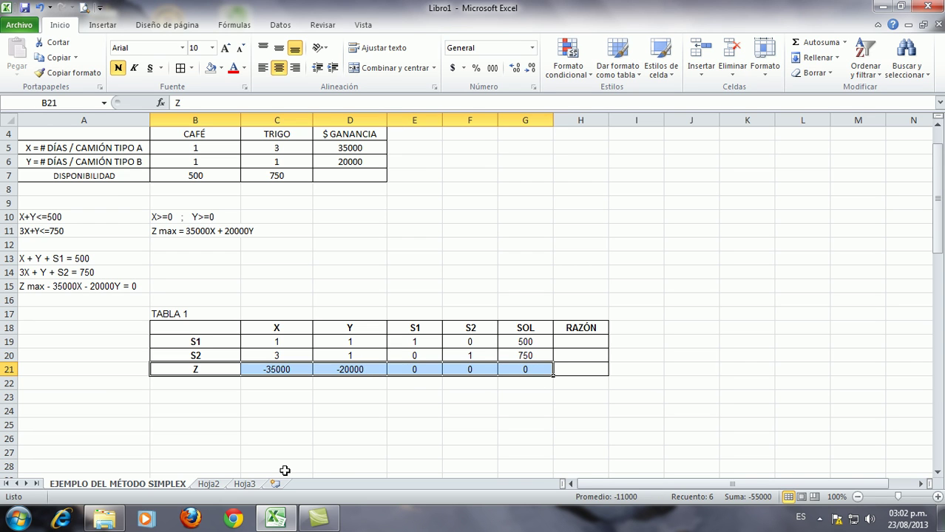
click(283, 452)
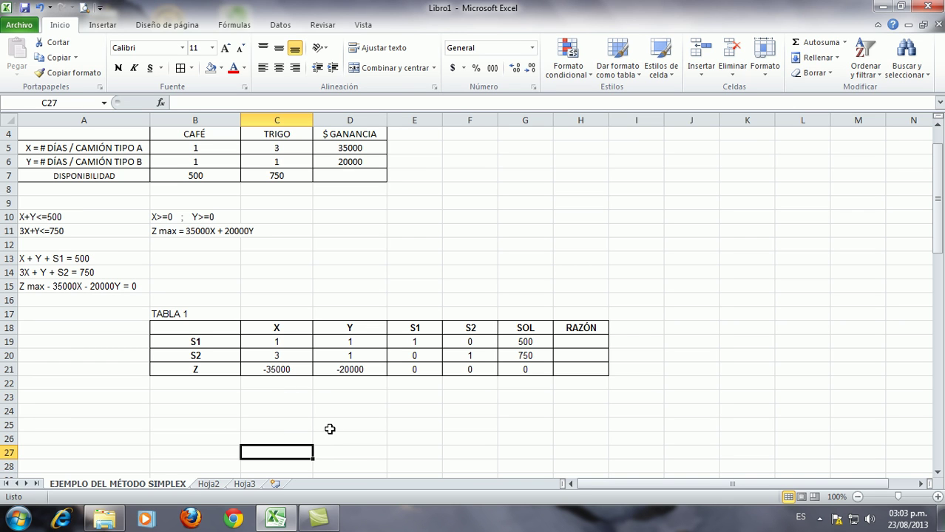
click(262, 326)
drag(266, 331, 265, 371)
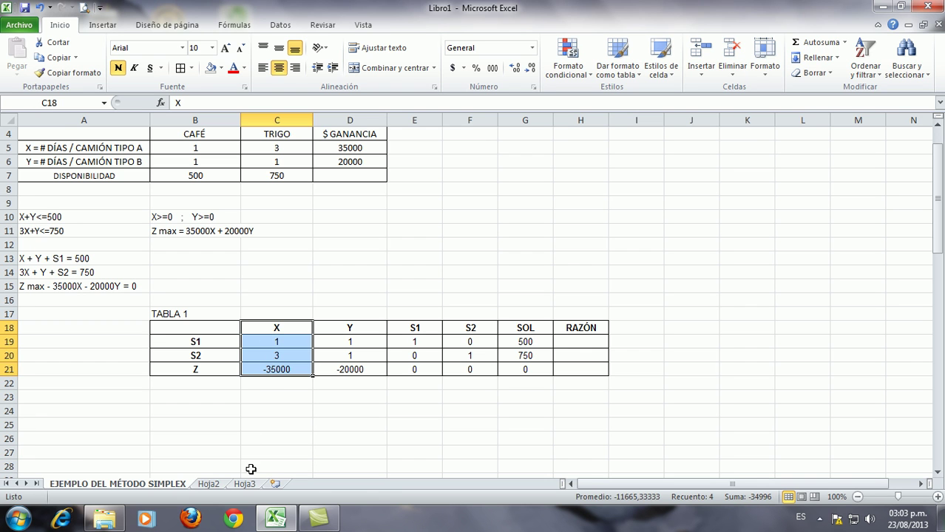
click(222, 68)
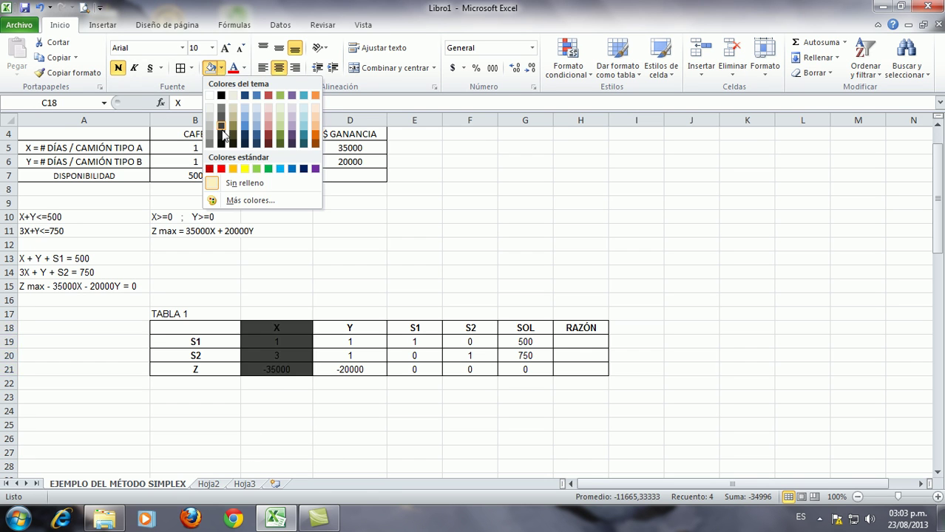
click(268, 119)
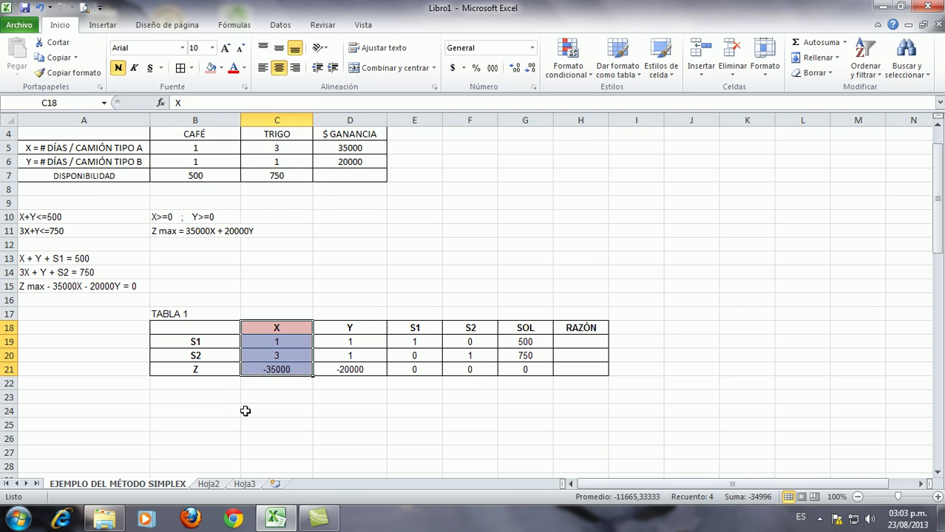
click(246, 408)
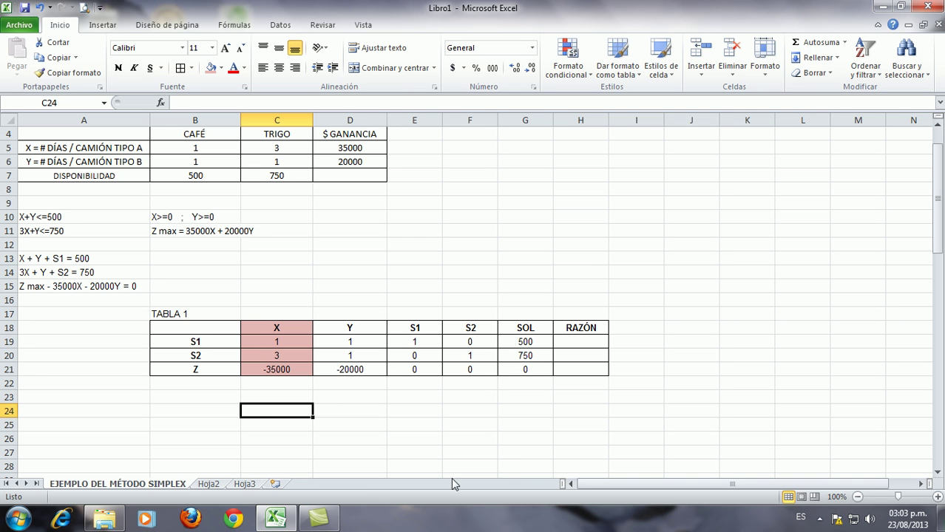
- Calculate the S1 ratio in the RAZÓN column, cell H19, with the formula =G19/C19
click(558, 343)
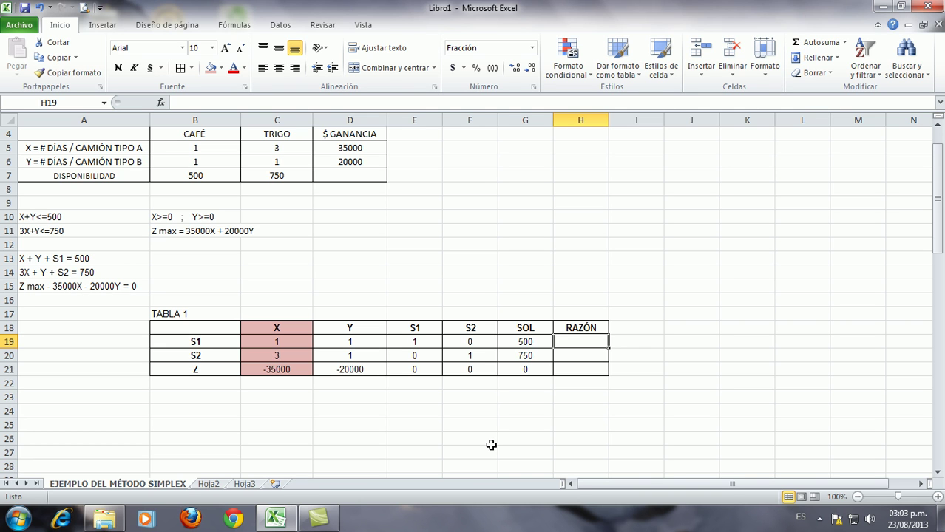
text(=)
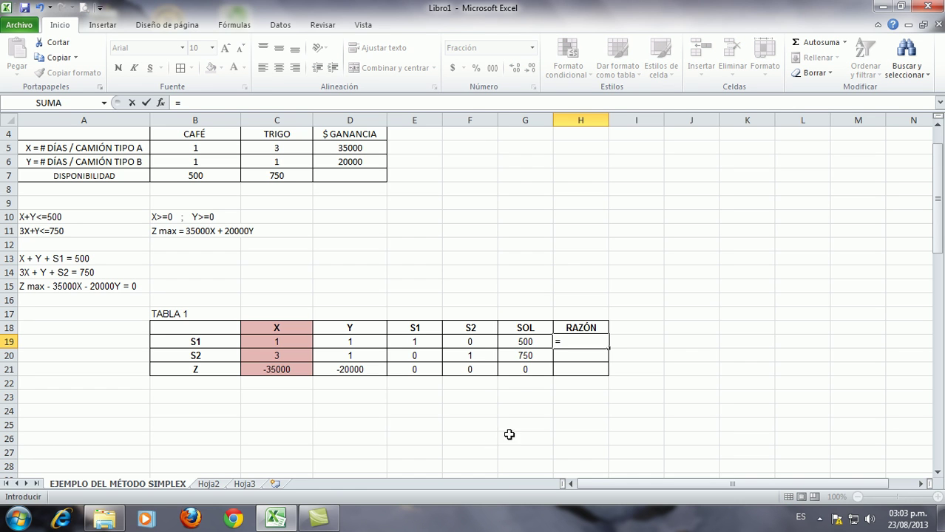
click(528, 341)
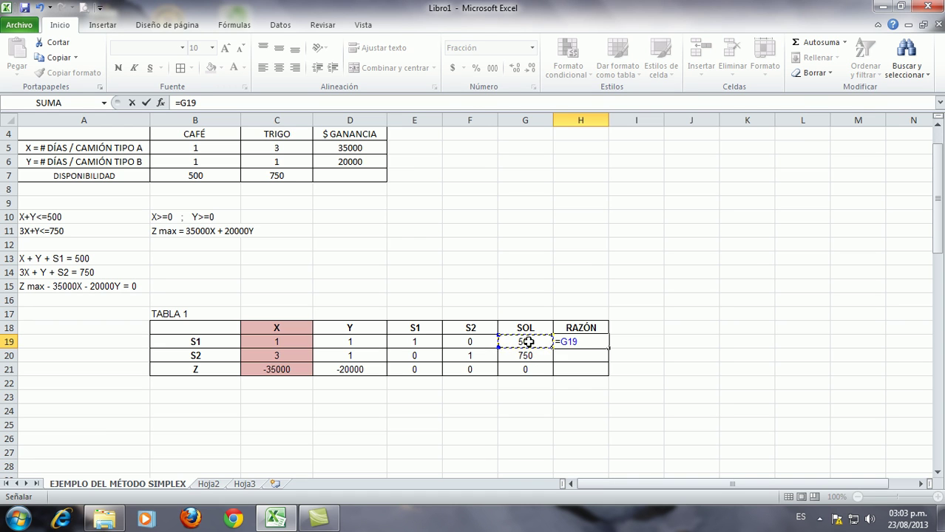
text(/)
click(300, 341)
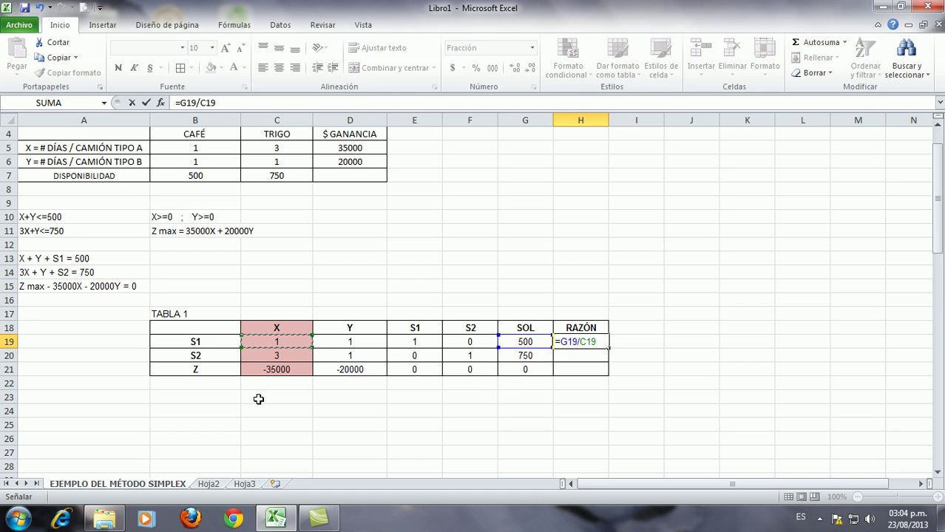
key(Return)
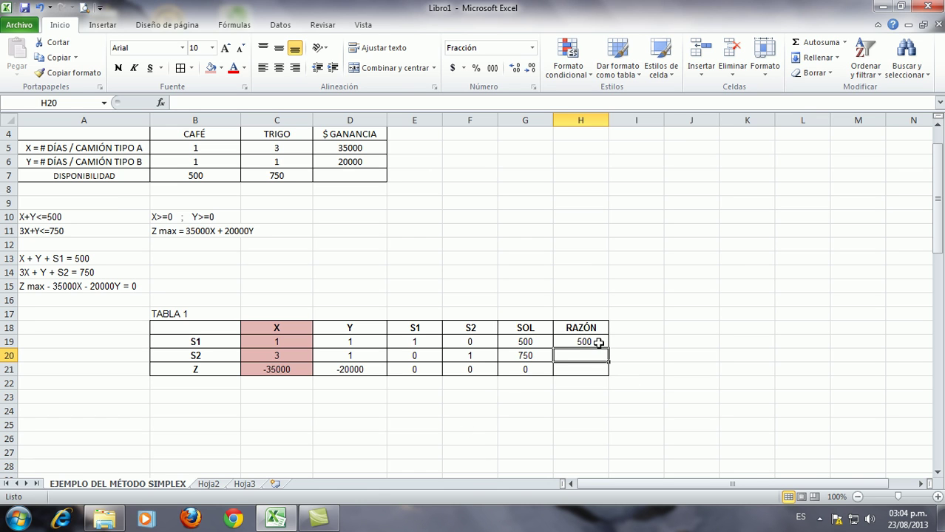
- Copy the ratio formula from H19 down to H20 for the S2 row and check the copied formula
click(598, 342)
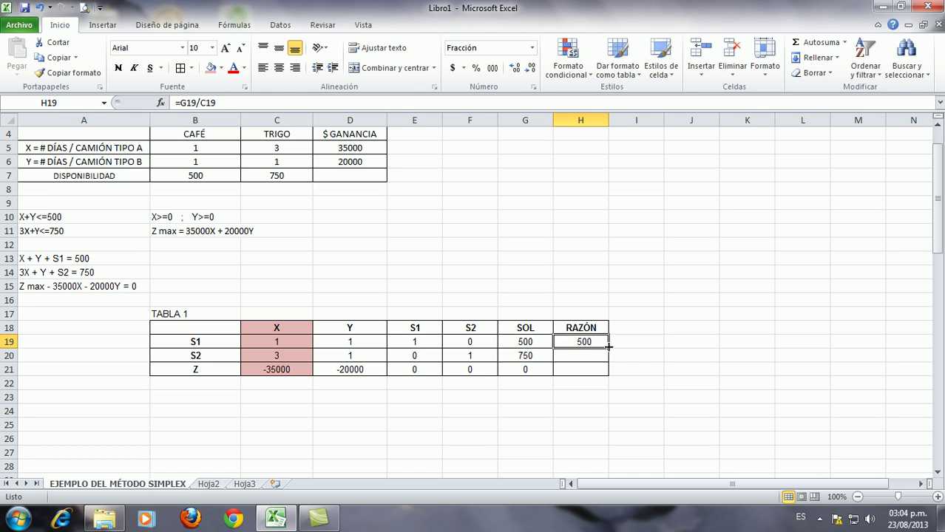
drag(607, 346, 608, 362)
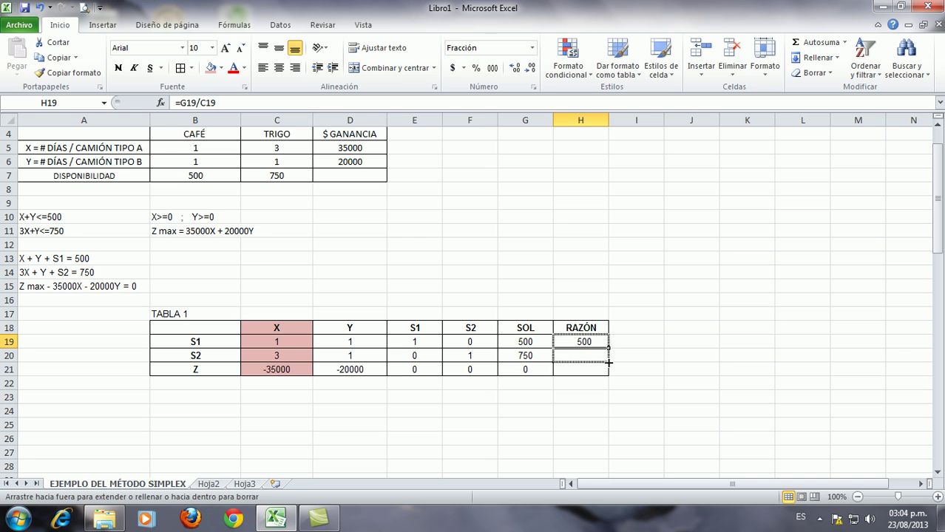
drag(608, 362, 607, 362)
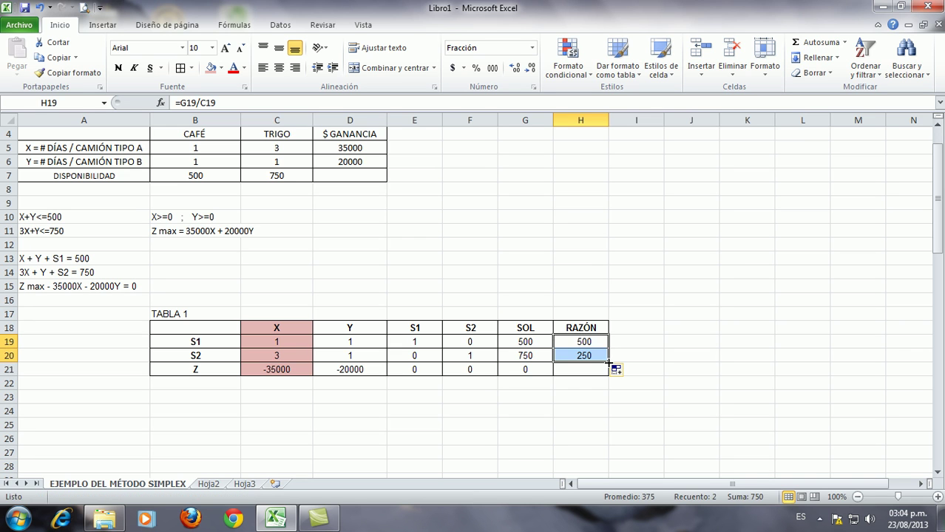
click(515, 440)
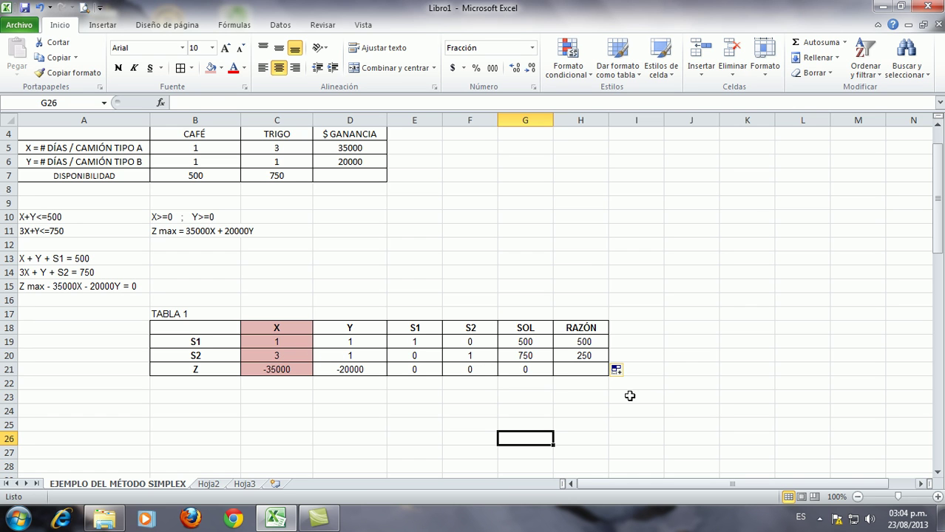
double_click(569, 356)
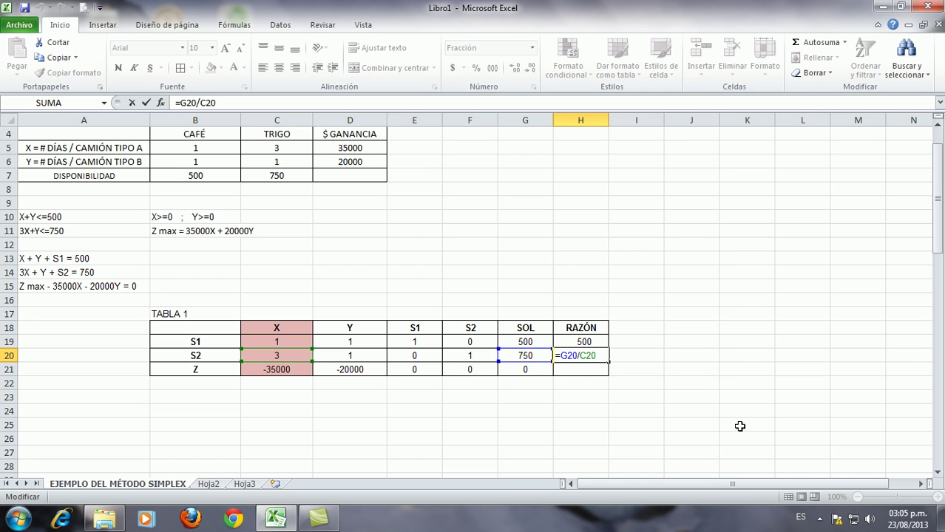
key(Return)
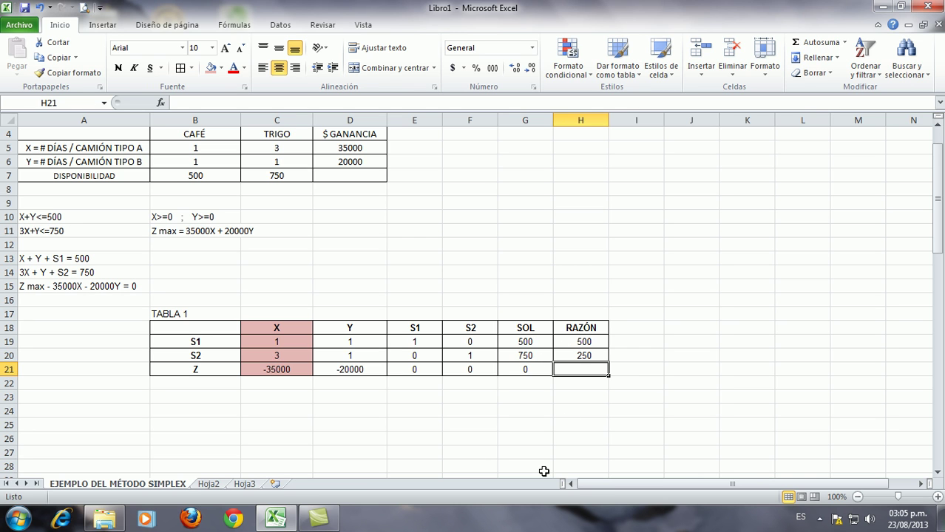
- Shade the S2 pivot row of TABLA 1, cells B20 to G20, with the same light red fill
click(535, 356)
drag(536, 356, 199, 354)
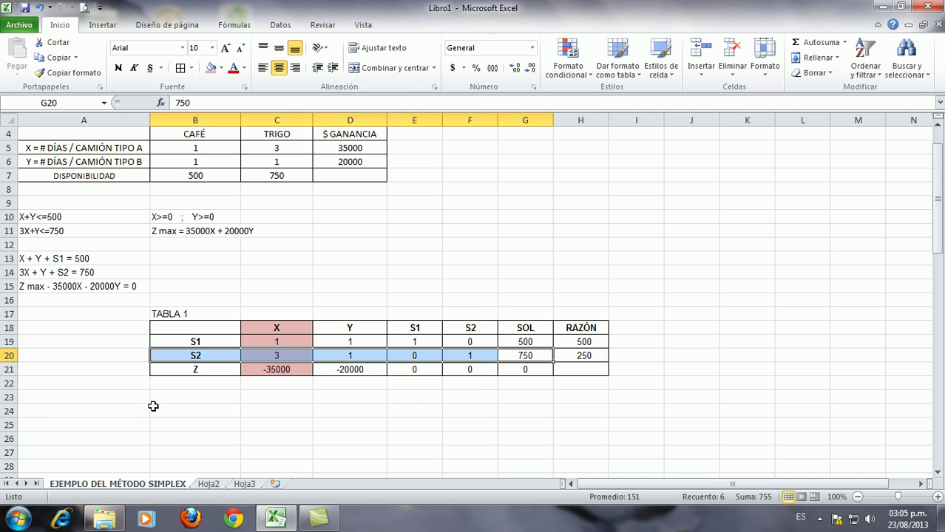
click(212, 68)
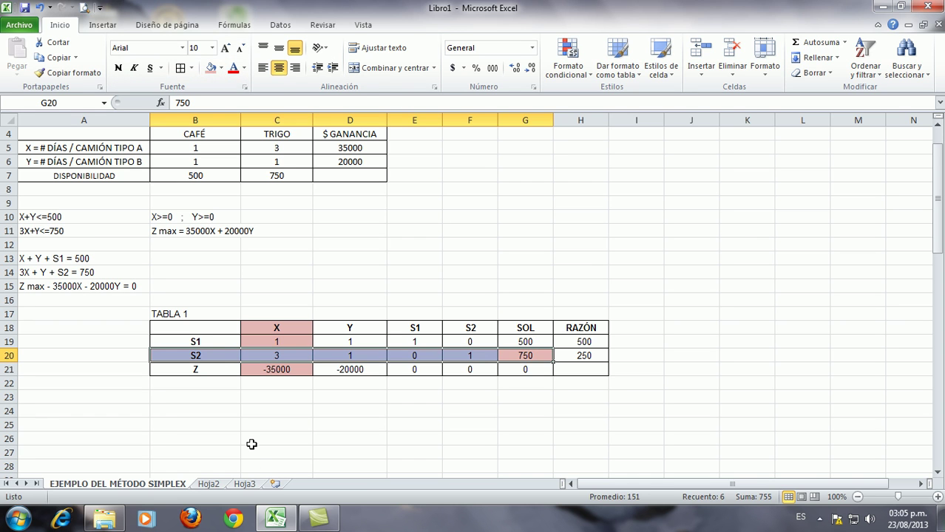
click(251, 444)
- Emphasise the pivot element in cell C20 by making it bold with font size 14
click(265, 357)
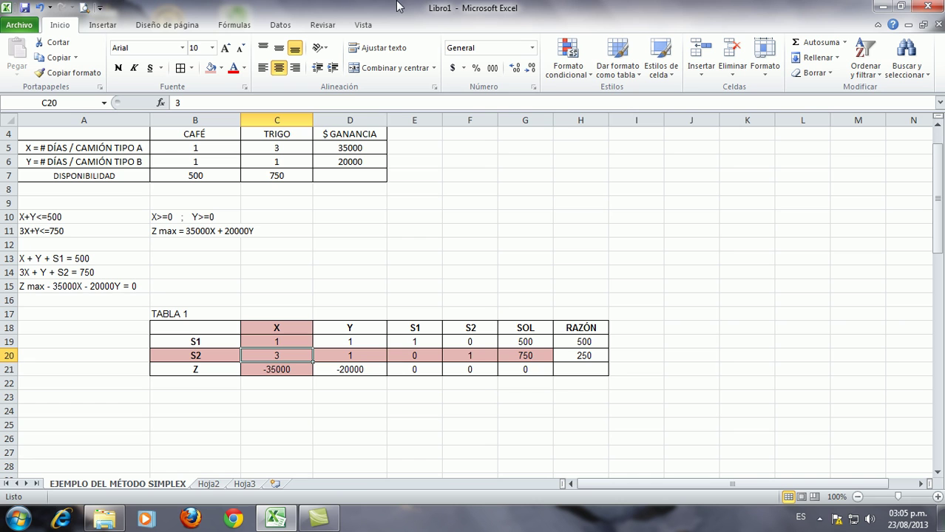
click(118, 67)
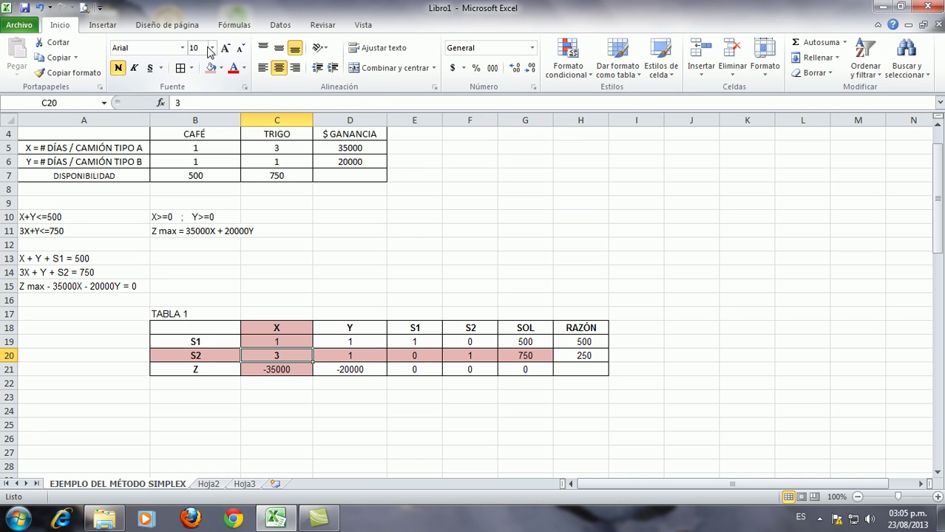
click(211, 48)
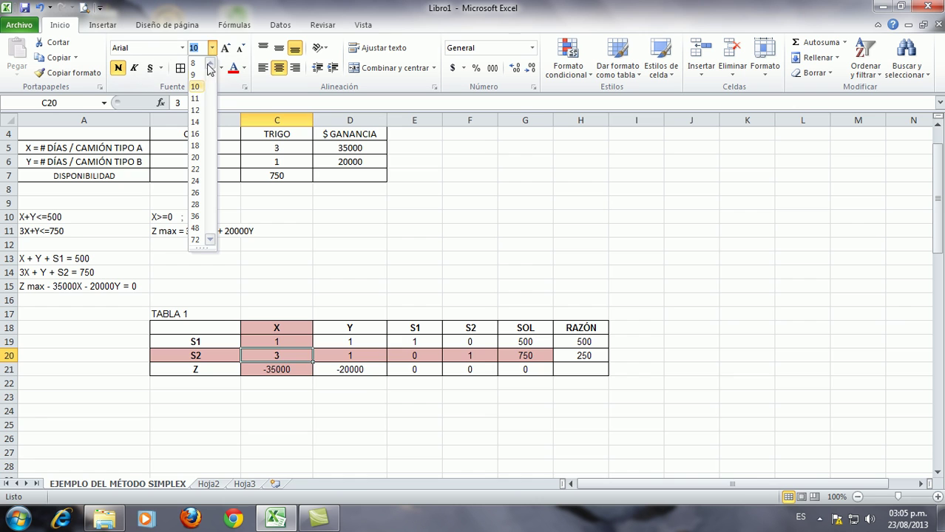
click(195, 122)
click(256, 417)
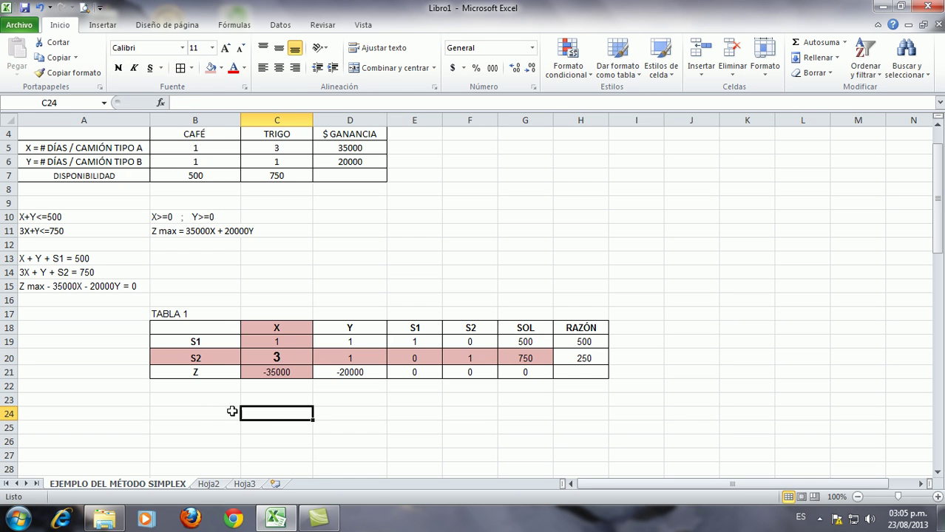
- Label cell B24 "Elem. Pivote" and enter the pivot value 3 in cell C24
click(194, 414)
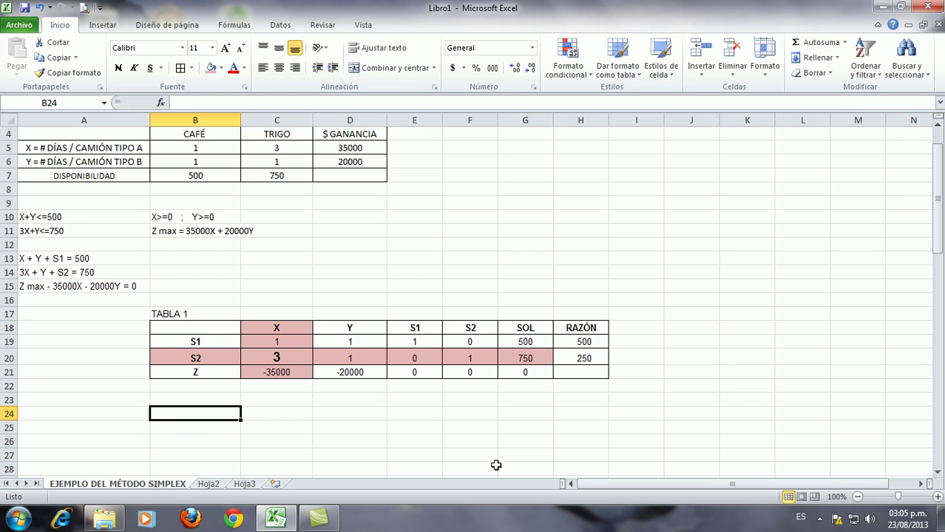
text(E)
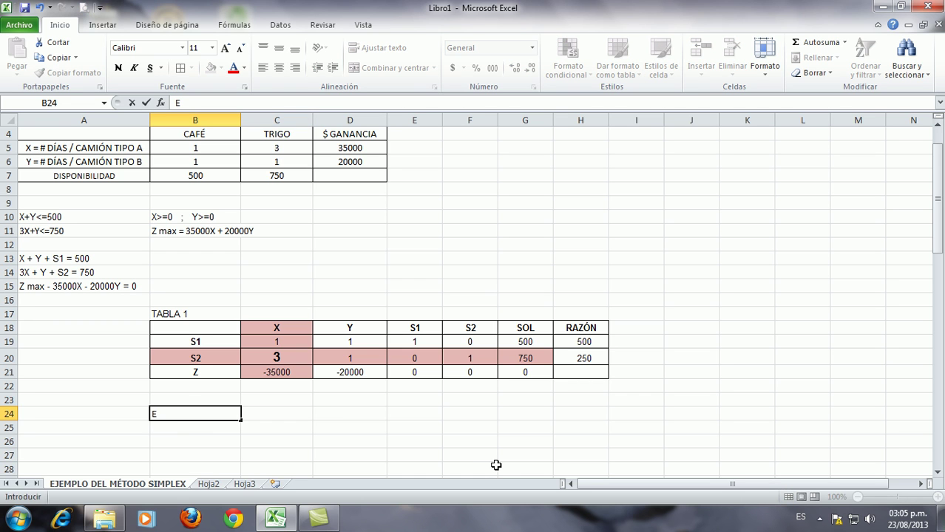
text(lem. pivote)
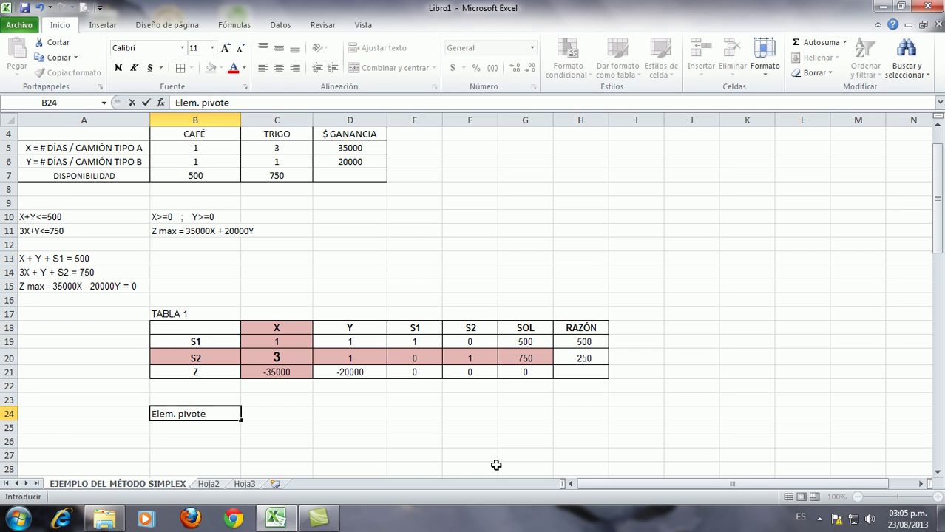
click(296, 411)
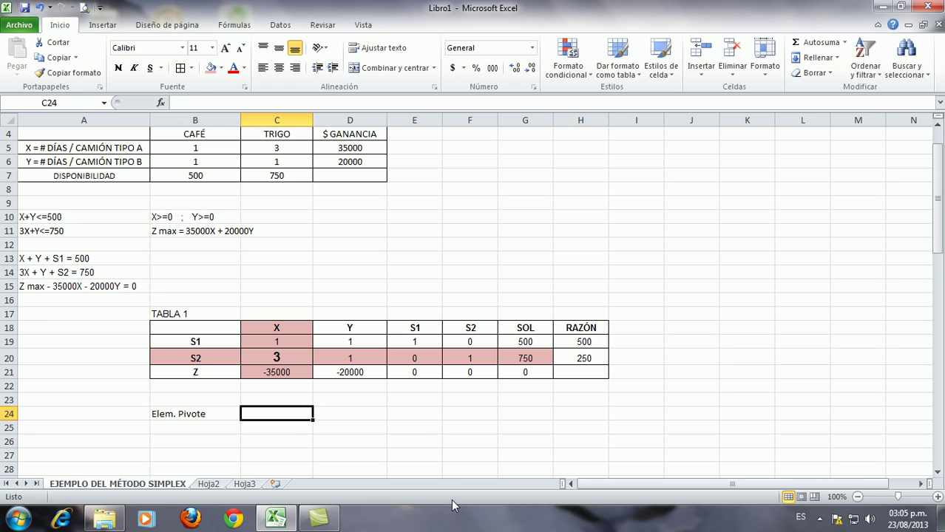
text(3)
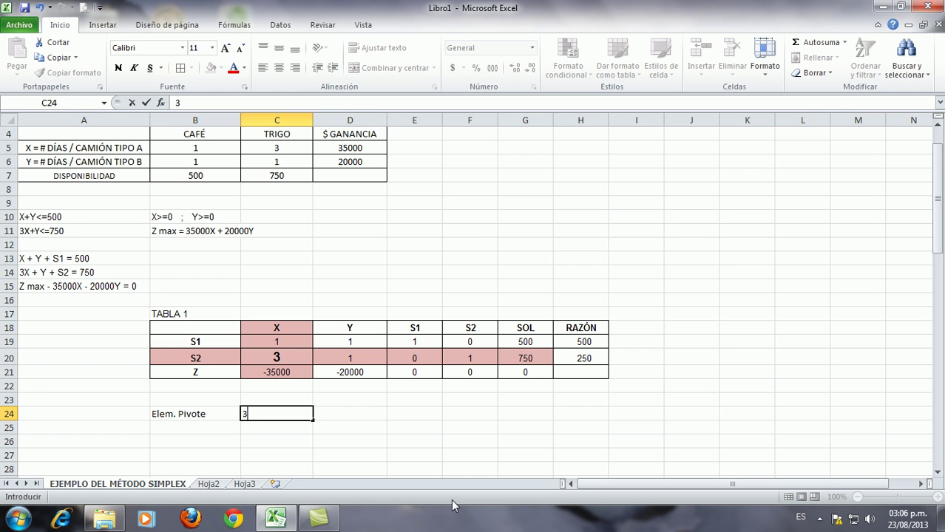
- Label cell B25 "Fila pivote - Nueva X" for the new pivot row
click(193, 428)
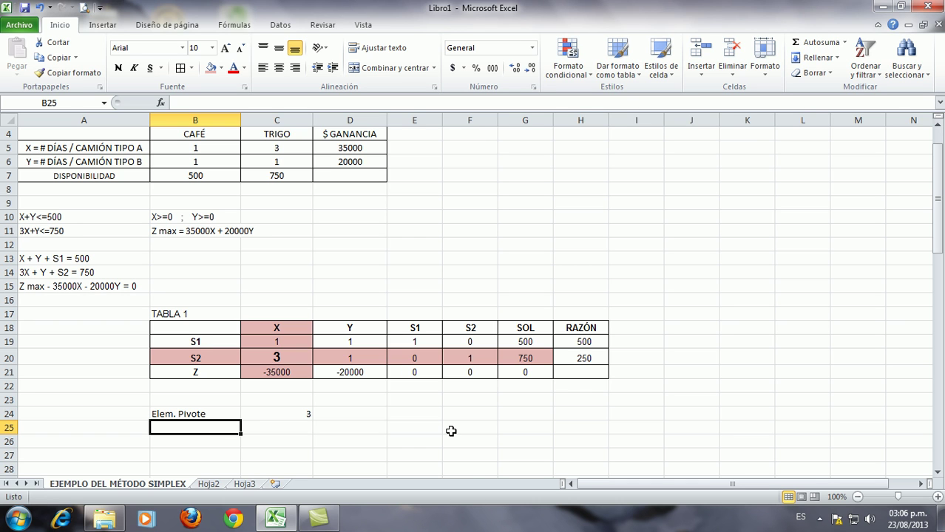
text(Fila p)
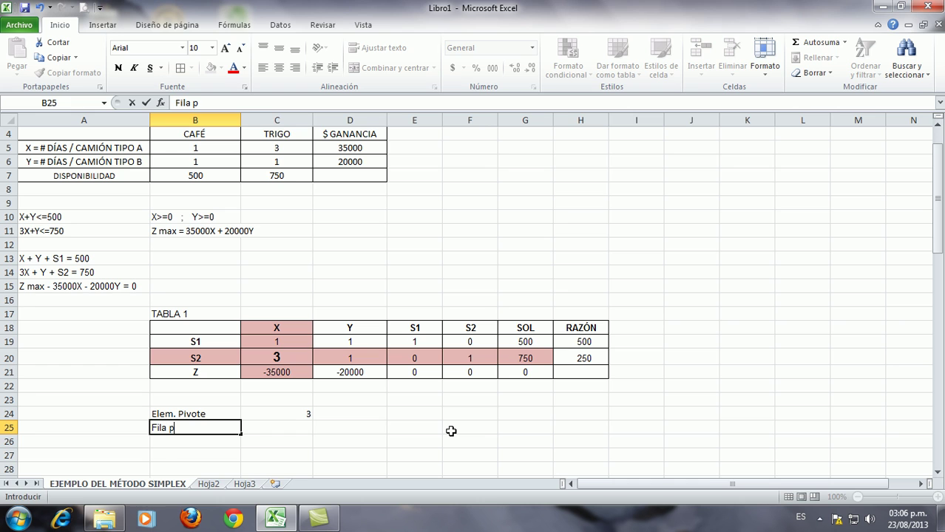
text(ivote - Nueva X)
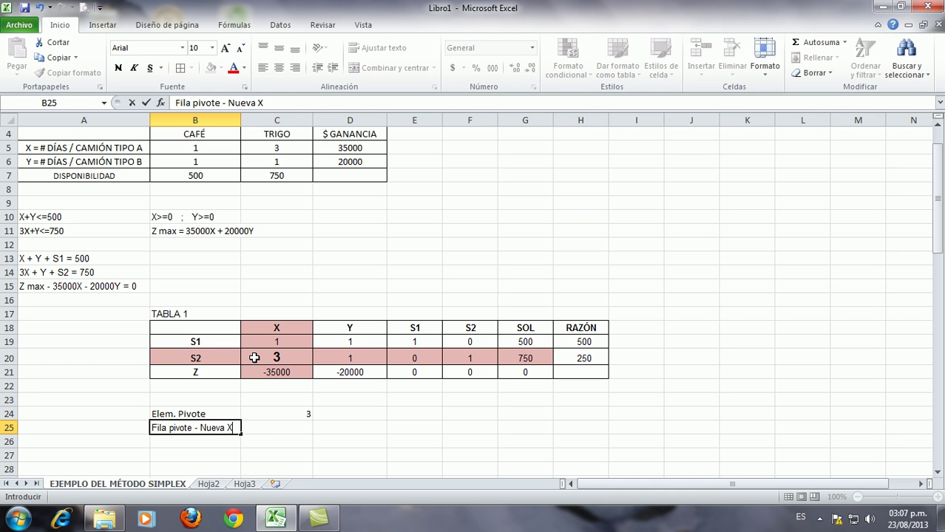
- Divide the X value of the pivot row by the pivot element in cell C25, using =C20/$C$24 with an absolute divisor reference
click(260, 432)
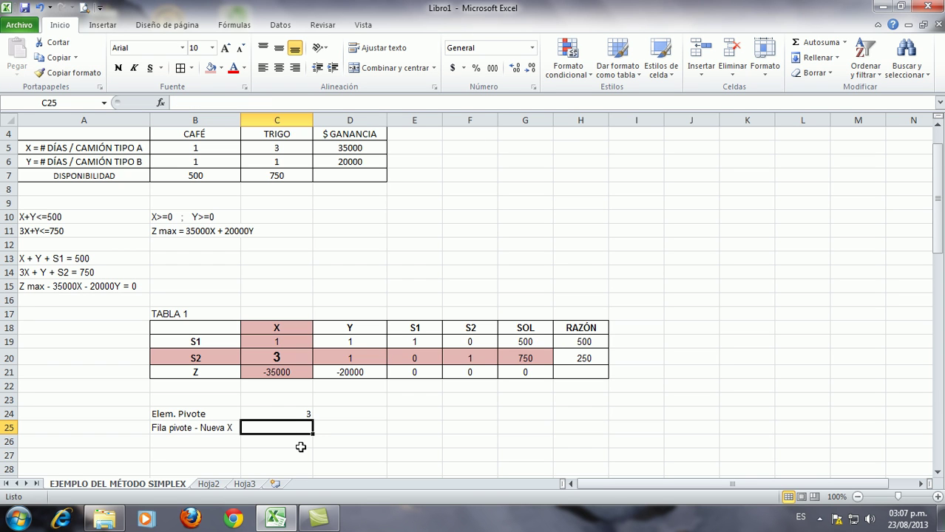
text(=)
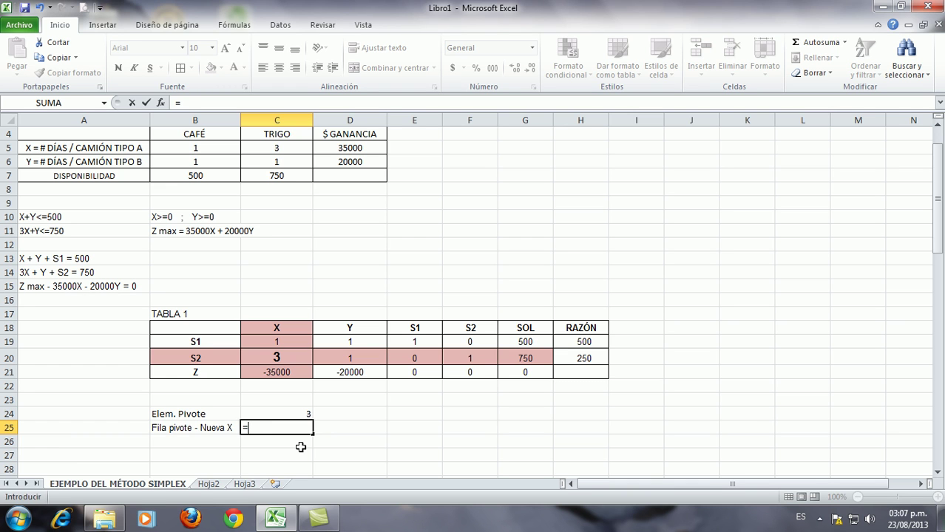
click(275, 357)
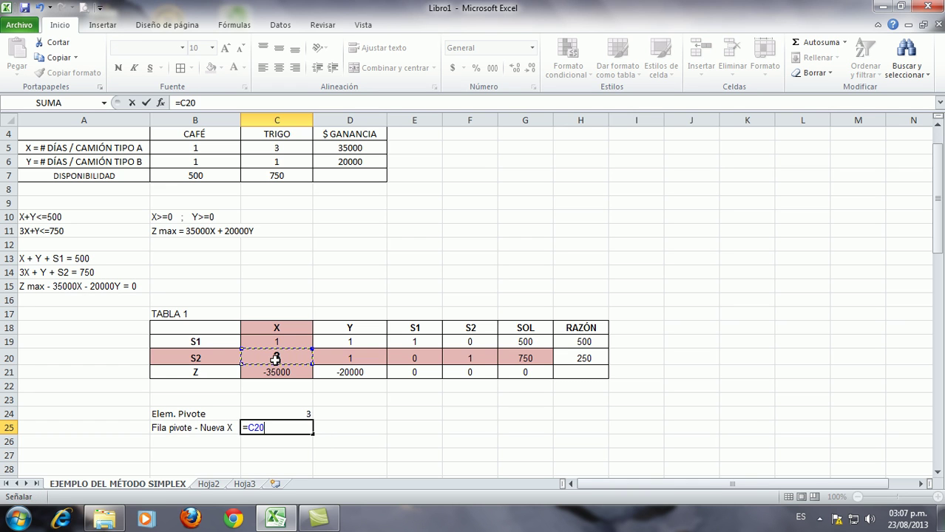
text(/)
click(285, 413)
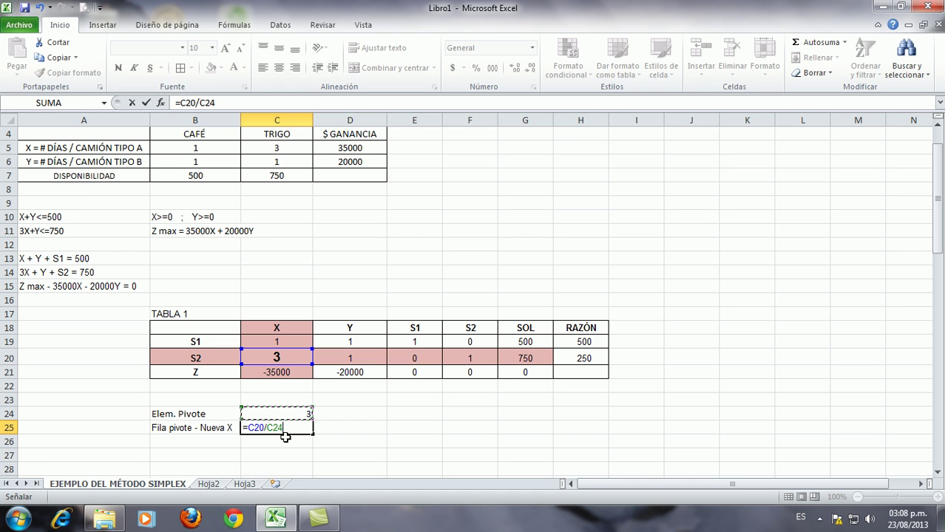
click(273, 428)
key(F4)
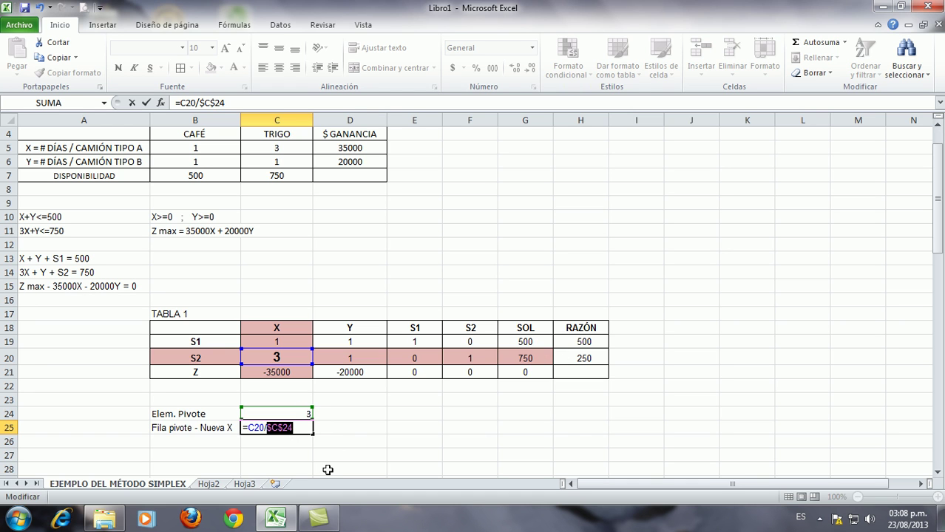
key(Return)
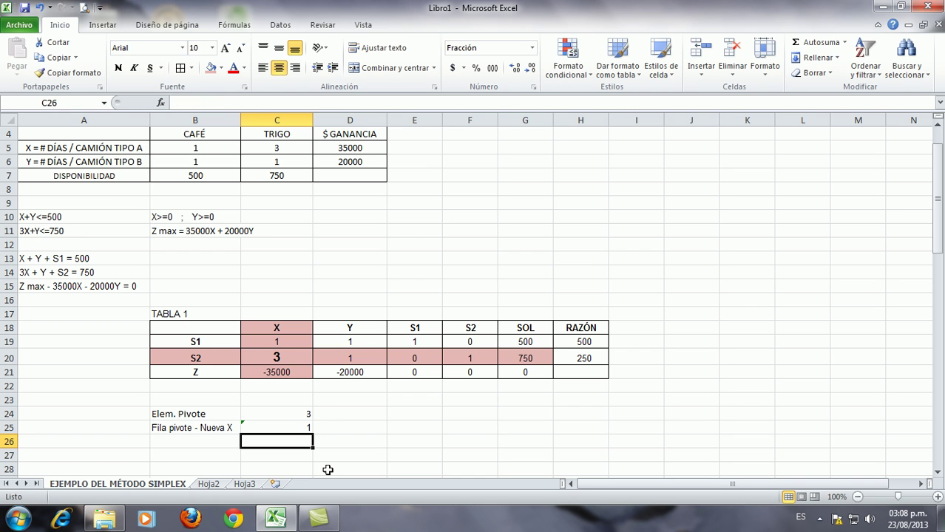
- Copy the new pivot row formula from C25 across to G25
click(286, 428)
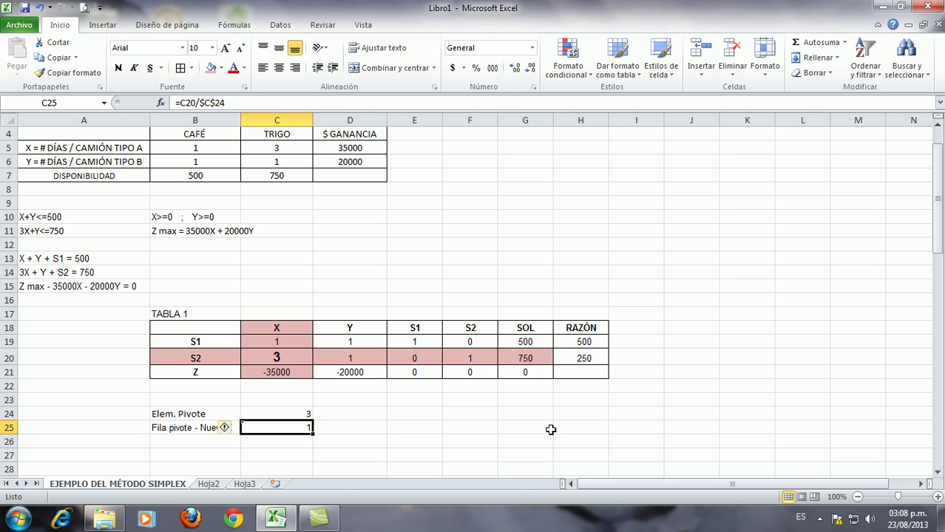
drag(311, 434, 529, 437)
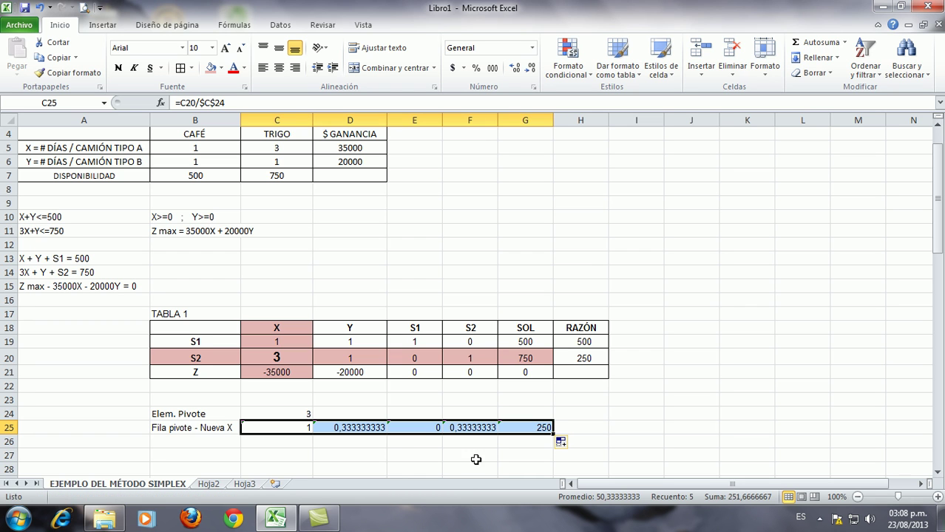
click(396, 467)
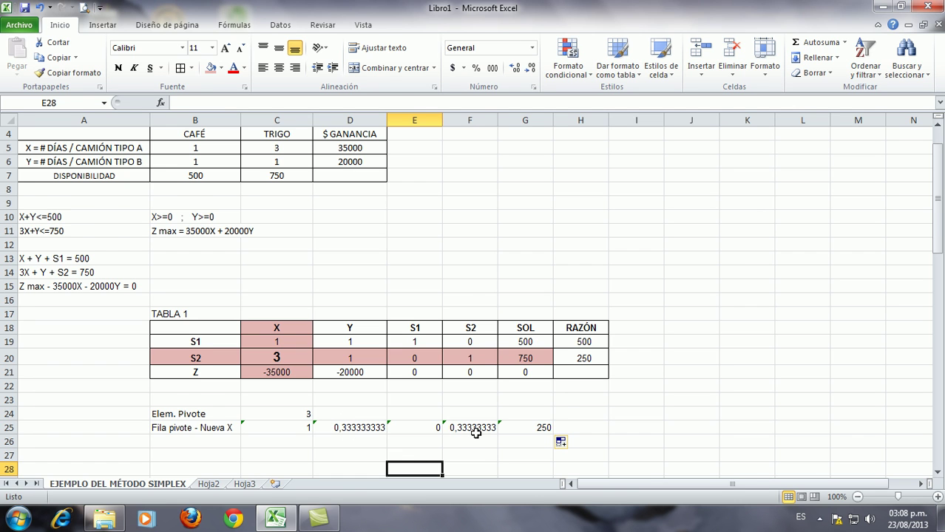
scroll(476, 434, down, 1)
scroll(475, 434, down, 1)
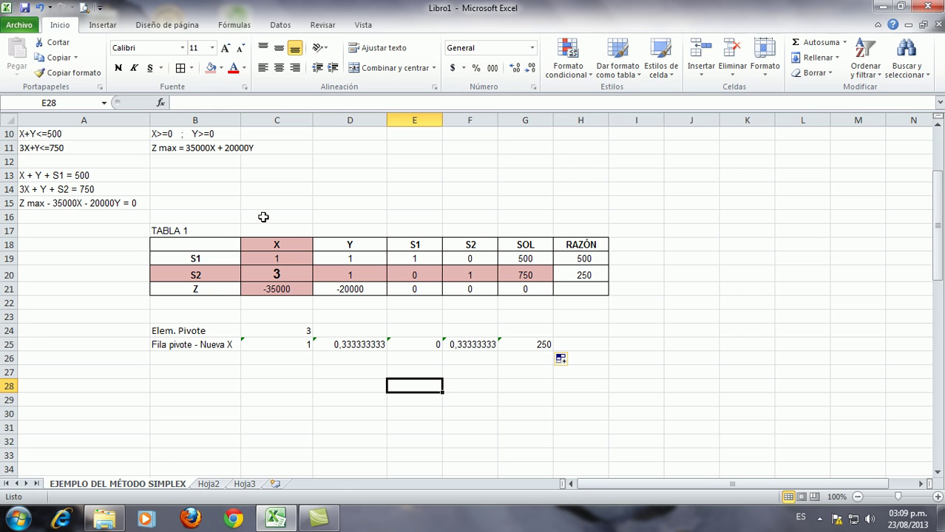
- Add borders around the cells of the pivot element row B24:C24 and the new pivot row B25:G25
drag(194, 330, 255, 327)
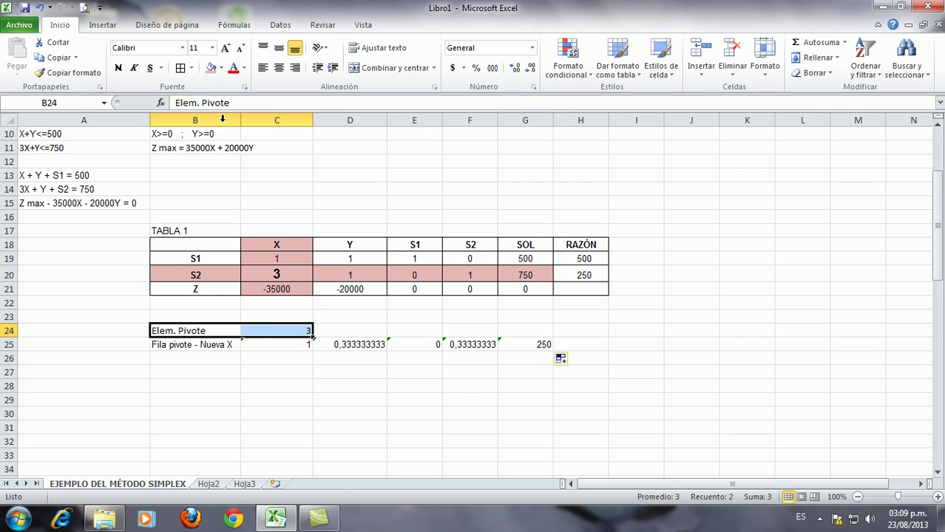
click(183, 68)
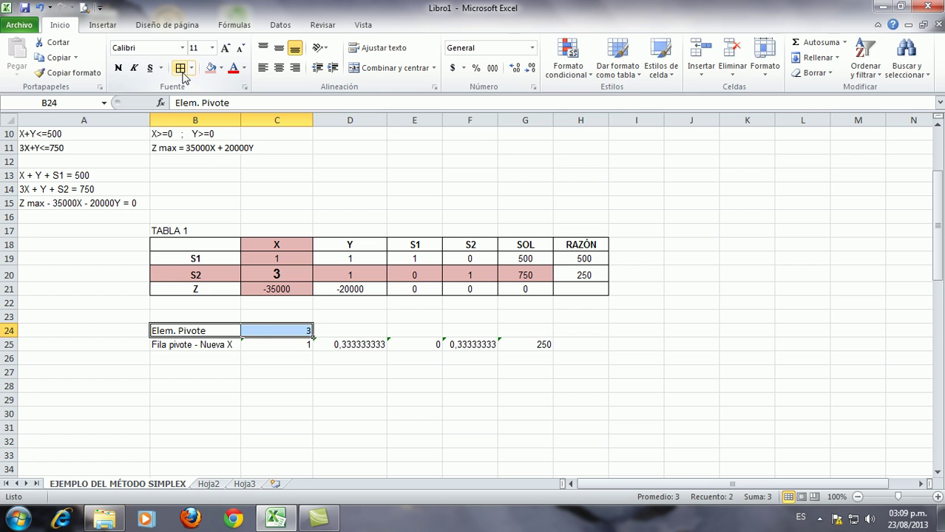
click(201, 345)
drag(201, 344, 534, 348)
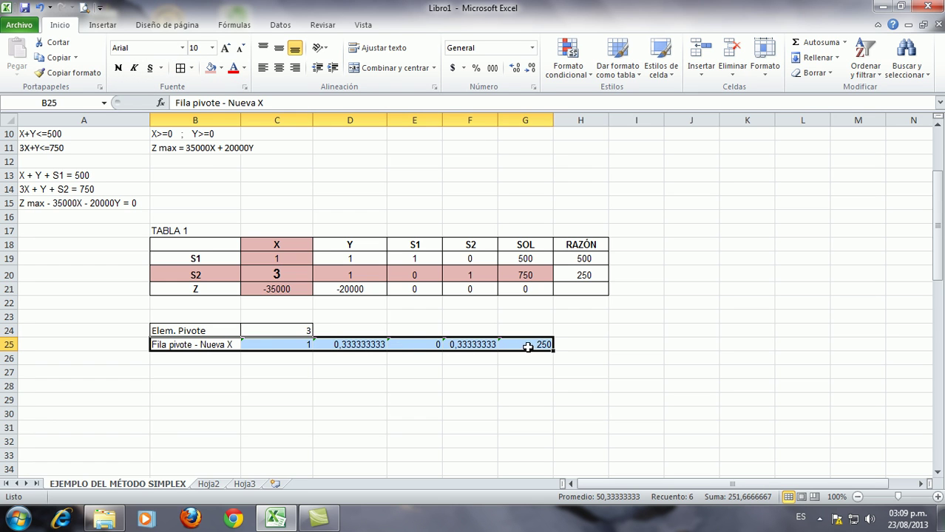
click(181, 68)
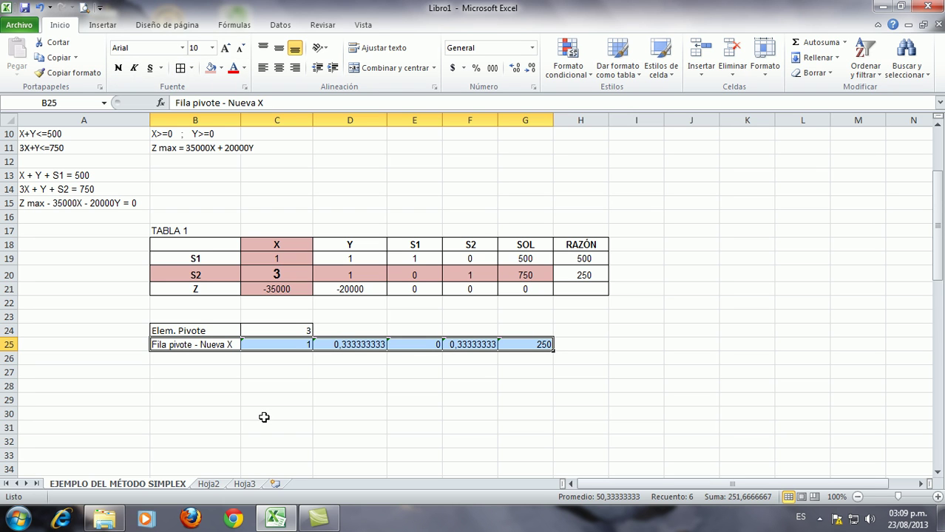
- Make the "Fila pivote - Nueva X" label in B25 bold and fit column B's width to its contents
click(189, 347)
click(118, 68)
click(206, 414)
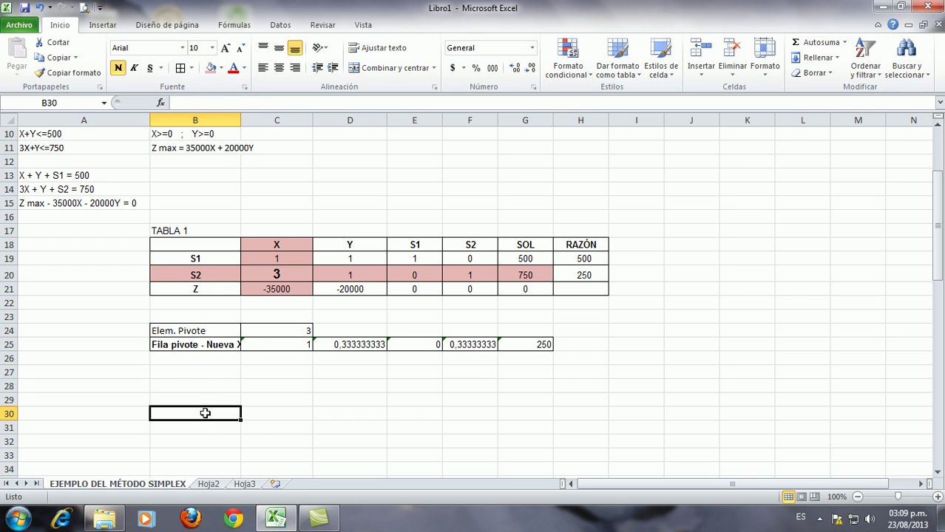
double_click(240, 119)
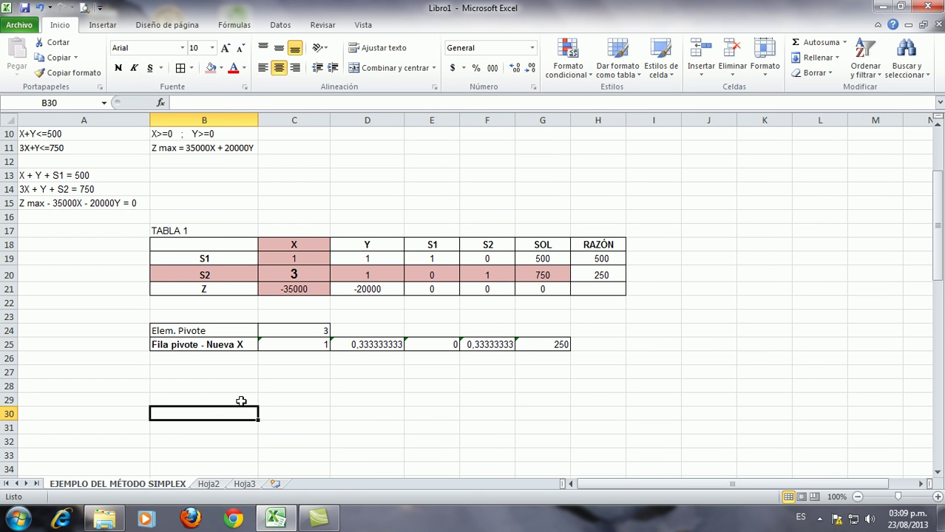
- Label cell B27 "Fila S1" and enter the S1 row's coefficients 1, 1, 1, 0 and 500 in C27:G27
click(169, 374)
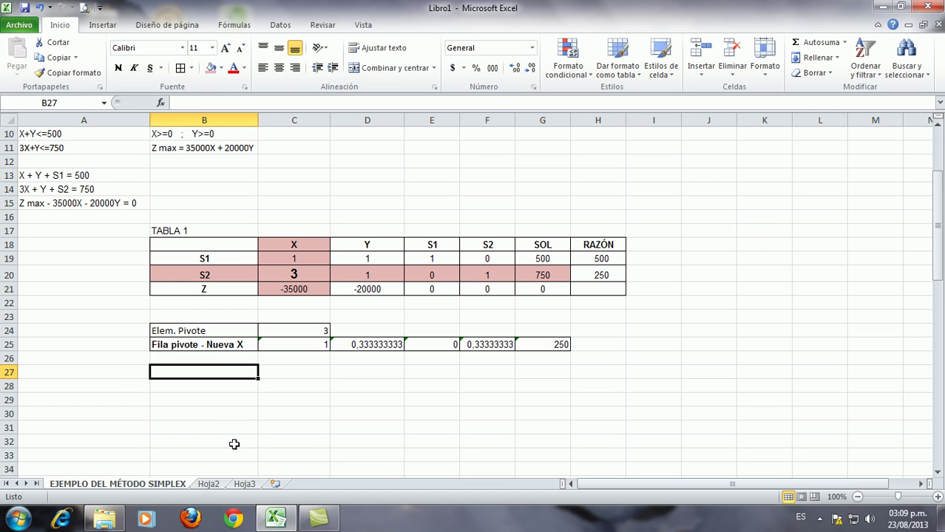
text(Fila S1)
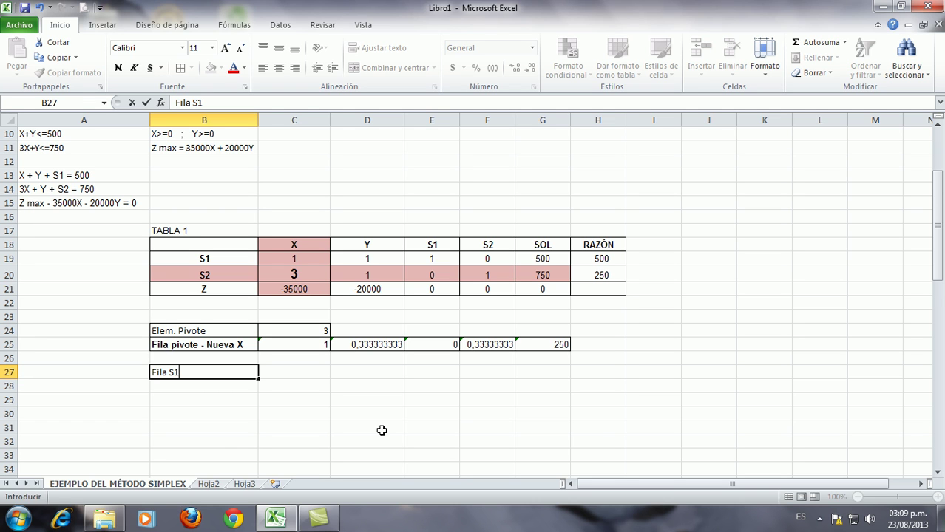
drag(296, 371, 540, 376)
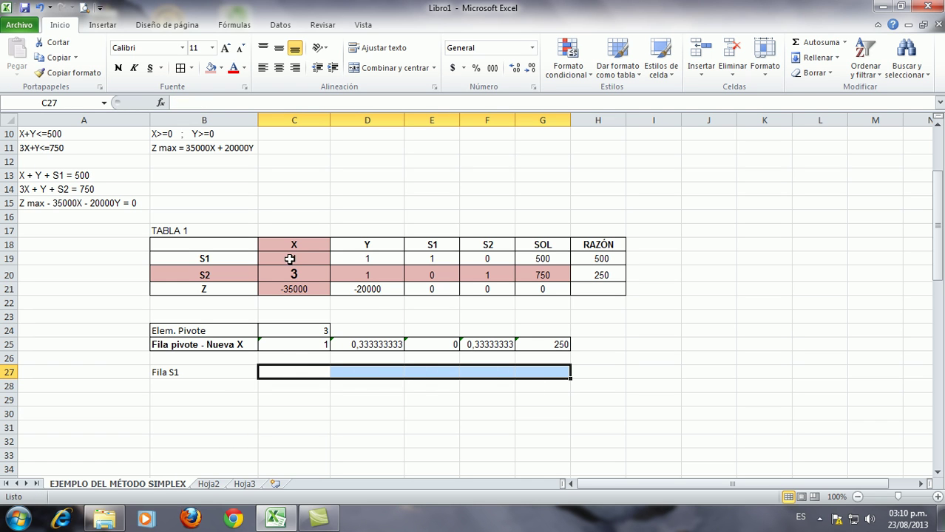
drag(316, 258, 544, 258)
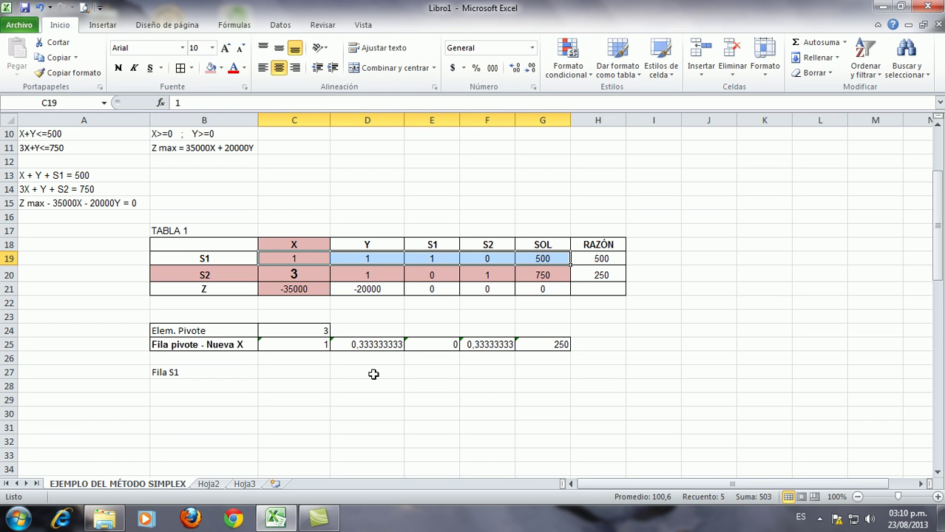
drag(273, 370, 517, 380)
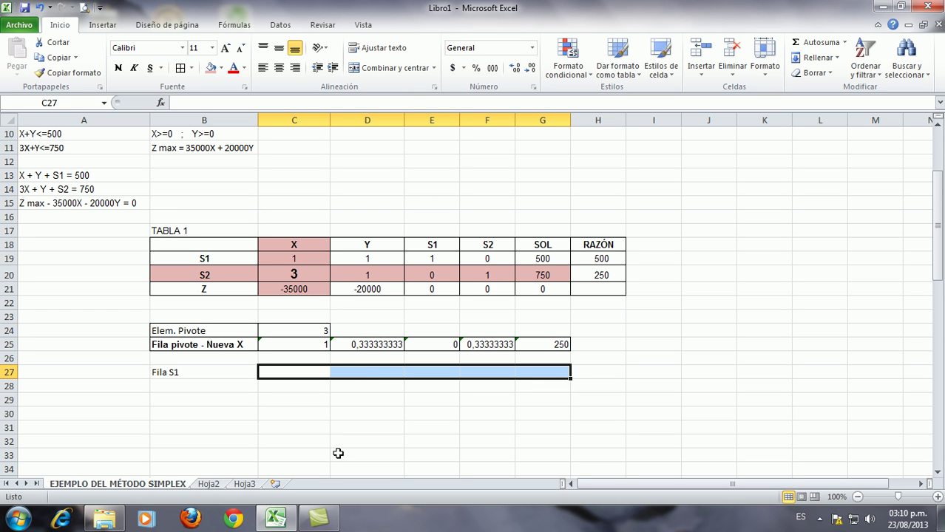
click(303, 372)
text(1)
key(Tab)
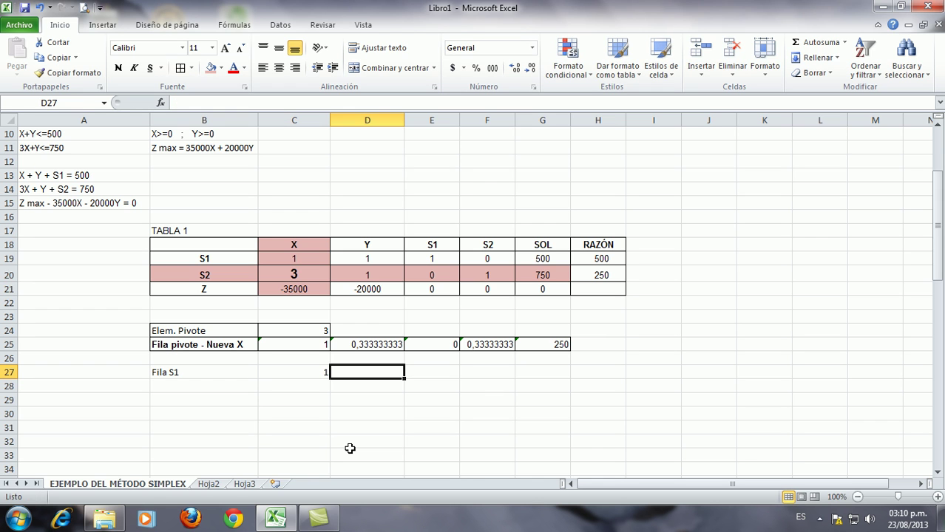
text(1)
key(Tab)
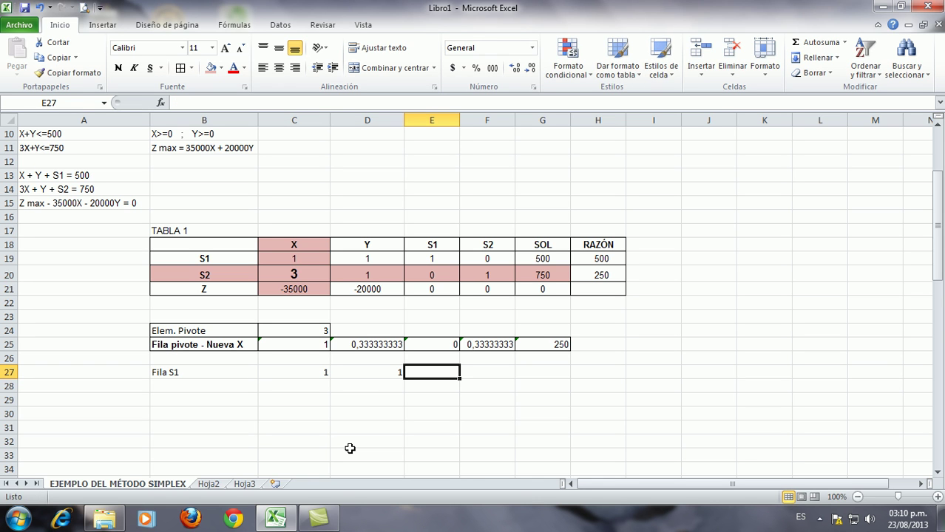
text(1)
key(Tab)
text(0)
key(Tab)
text(50)
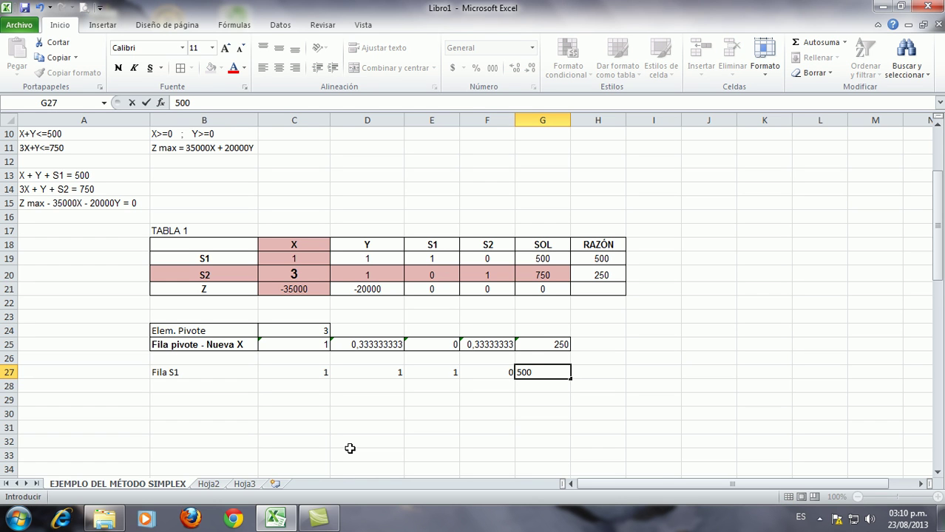
text(0)
- Label cell B28 "Elem. Pivote" and enter the S1 row's pivot column value 1 in every cell of C28:G28
click(180, 387)
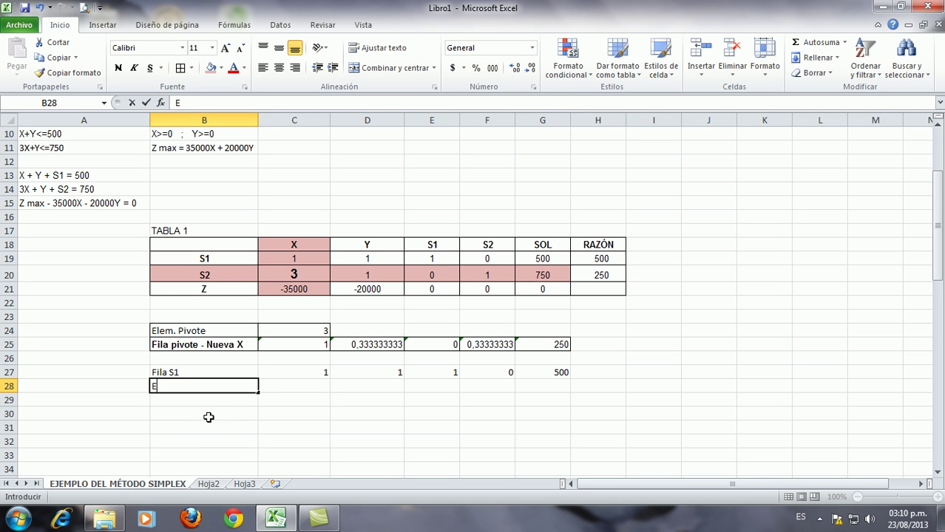
text(Elem. pivote)
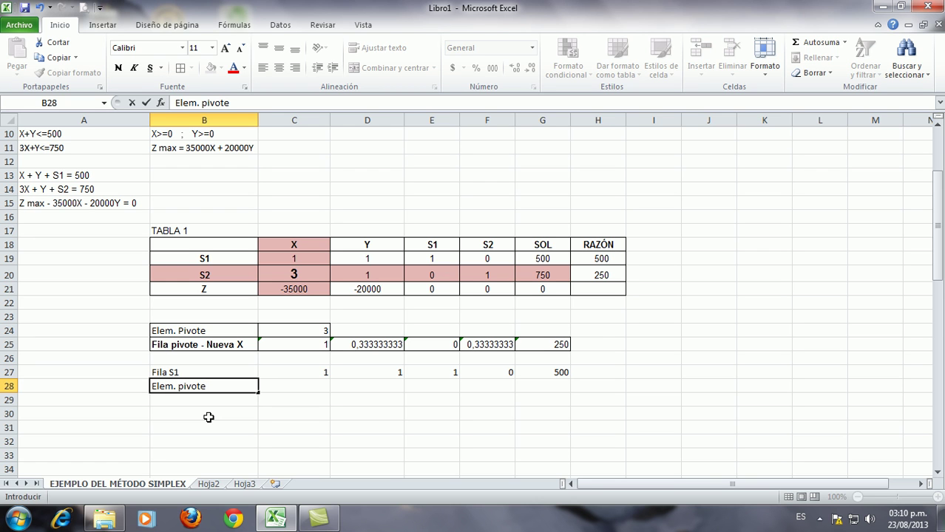
click(311, 258)
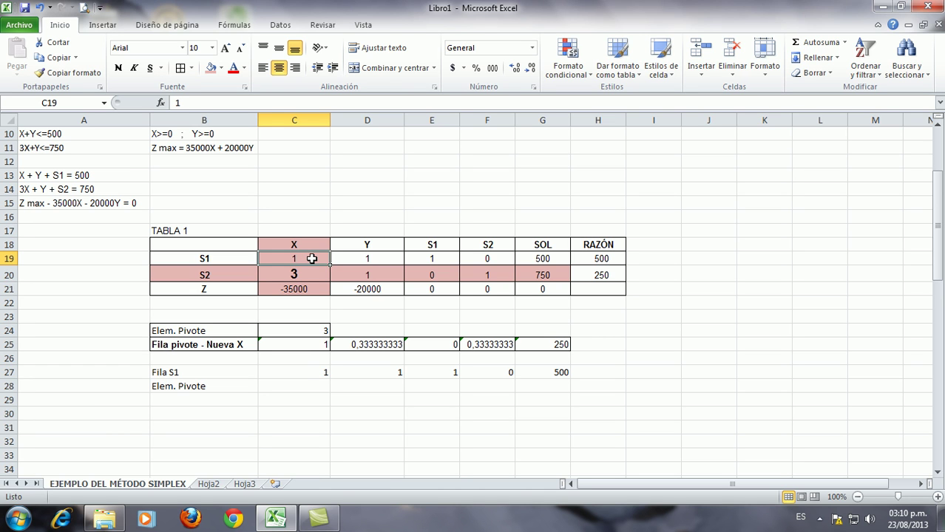
click(303, 387)
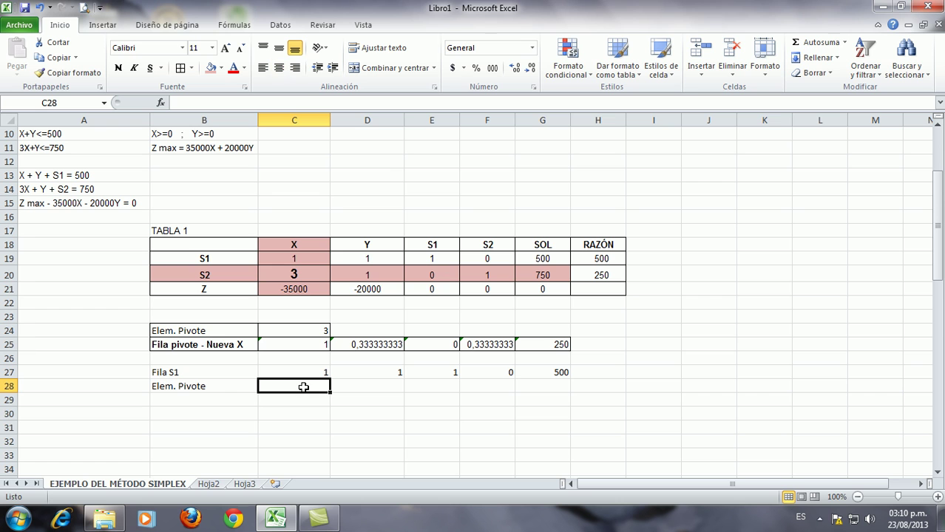
drag(308, 387, 527, 396)
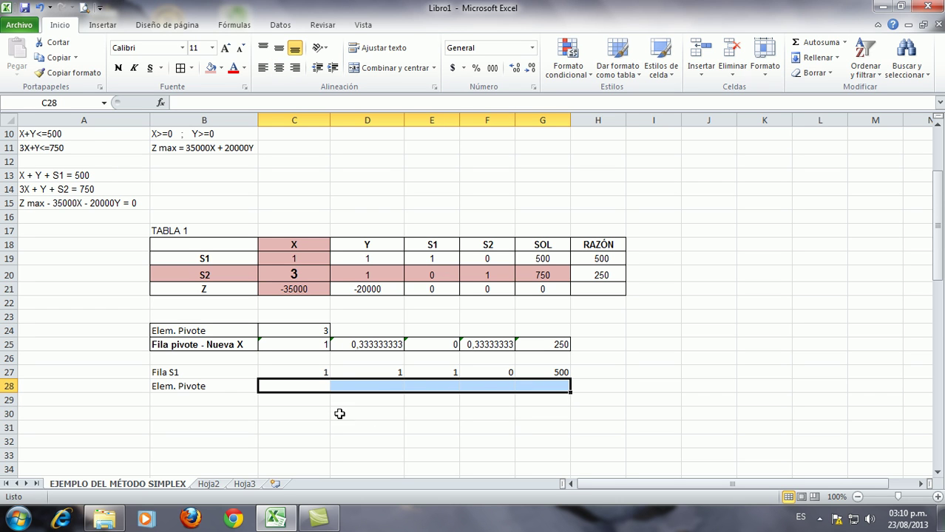
click(300, 387)
text(1)
key(Tab)
text(1)
key(Tab)
text(1)
key(Tab)
text(1)
key(Tab)
text(1)
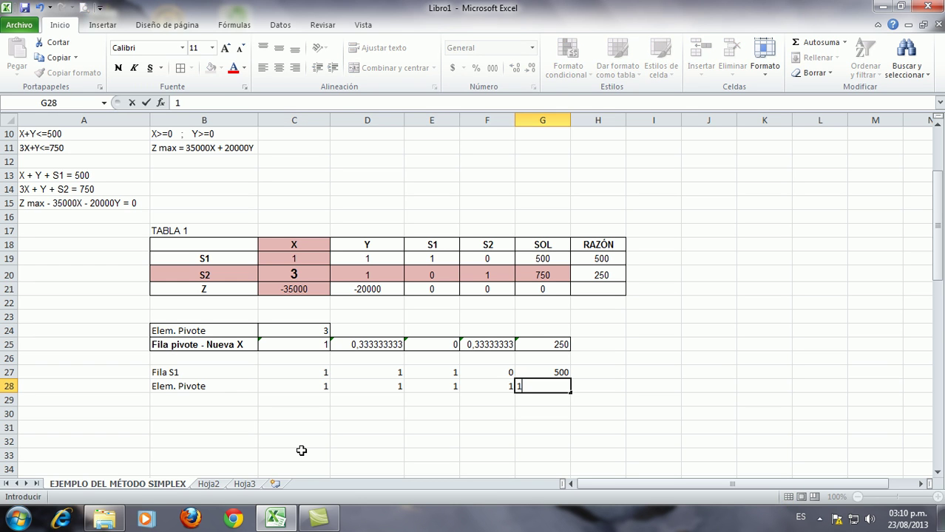
- Label cell B29 "Fila pivote" below the pivot element row
click(186, 399)
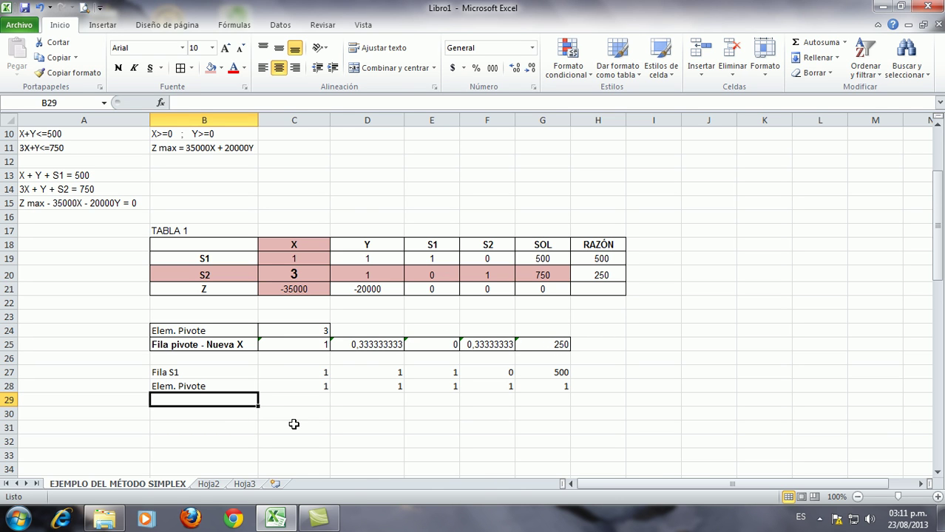
text(Fila pivote)
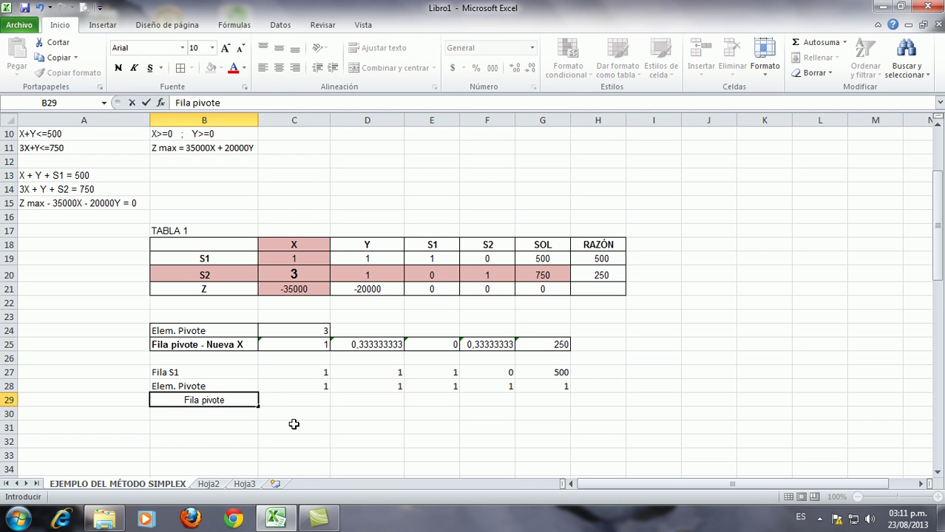
click(293, 425)
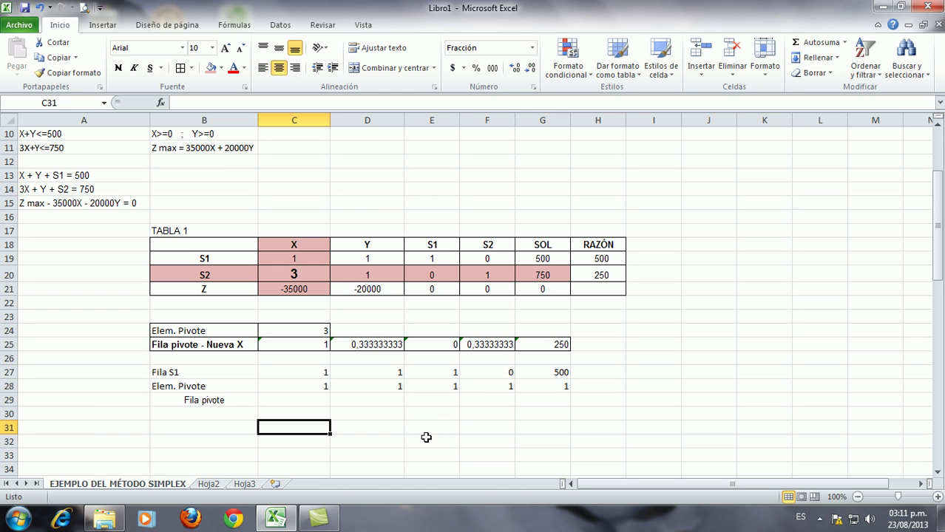
- Try to copy the new pivot row C25:G25 into C29:G29 as values only
click(296, 345)
drag(297, 344, 541, 345)
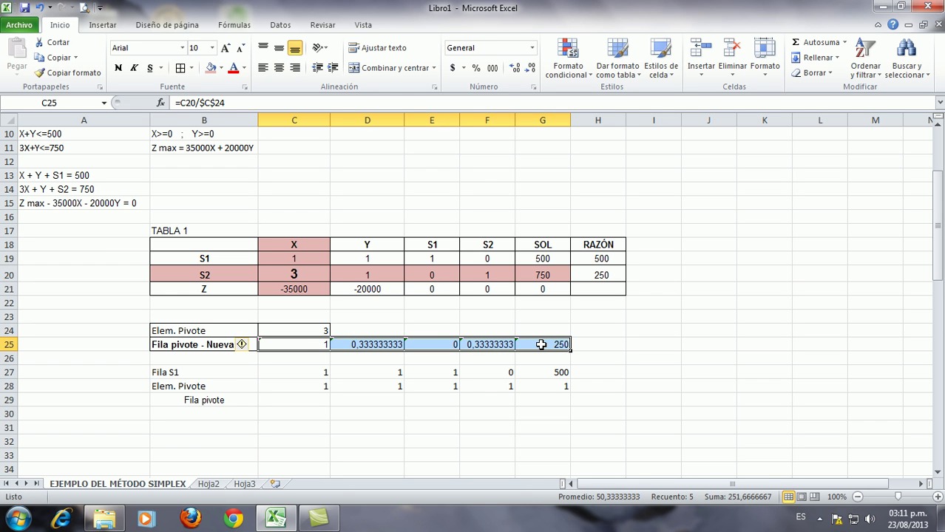
right_click(540, 345)
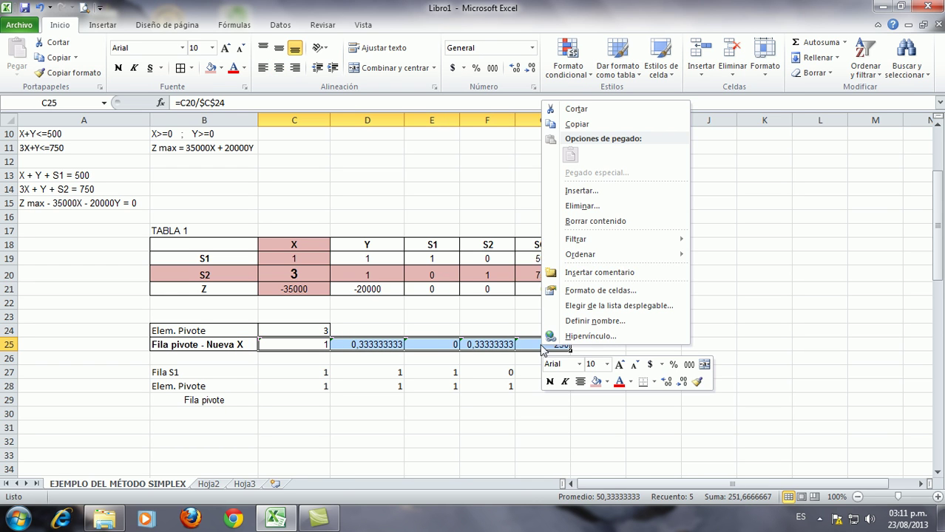
click(569, 124)
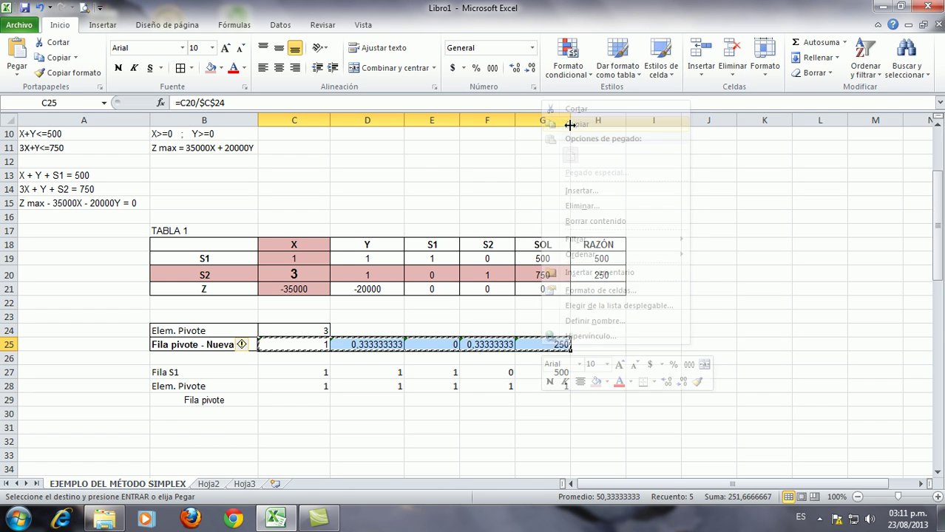
click(298, 400)
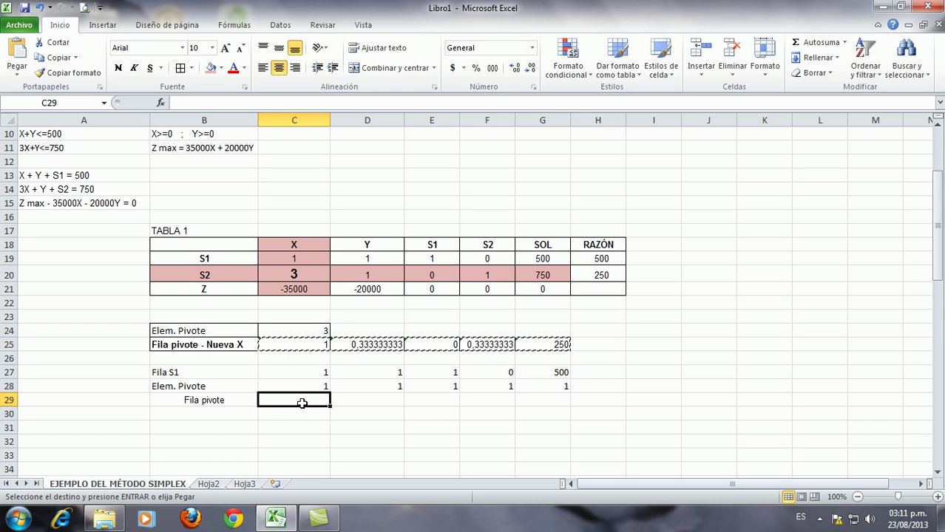
right_click(302, 400)
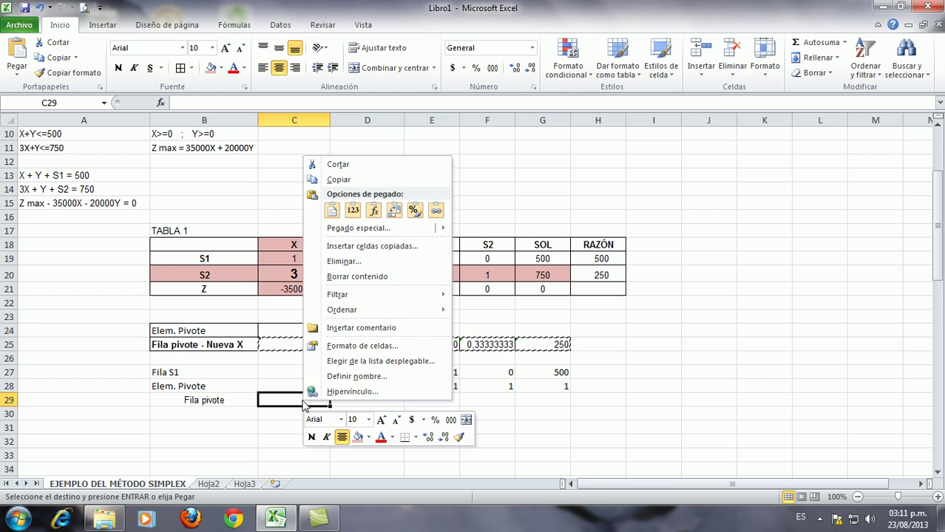
click(335, 230)
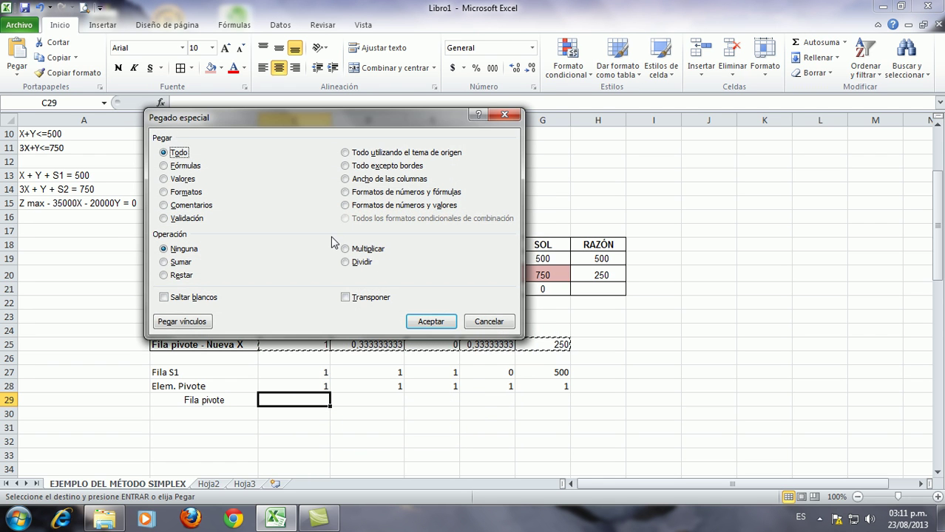
click(163, 180)
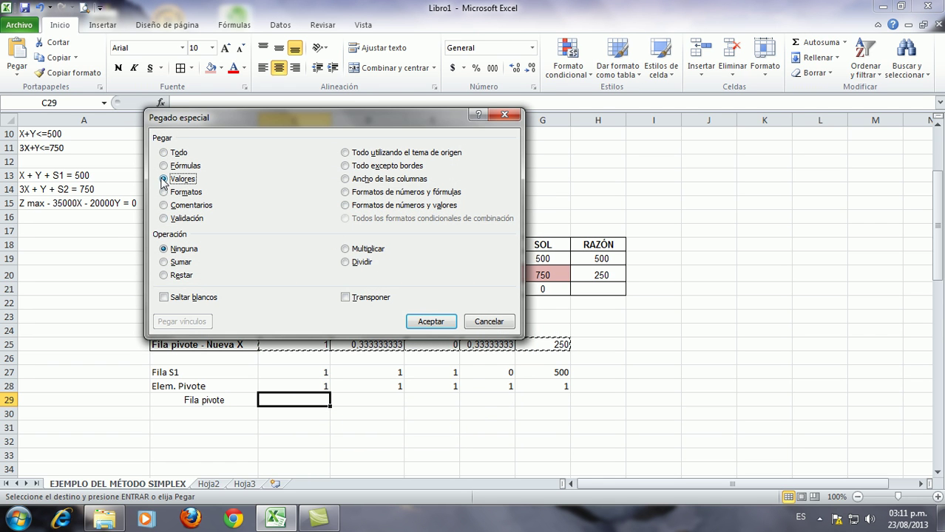
click(436, 322)
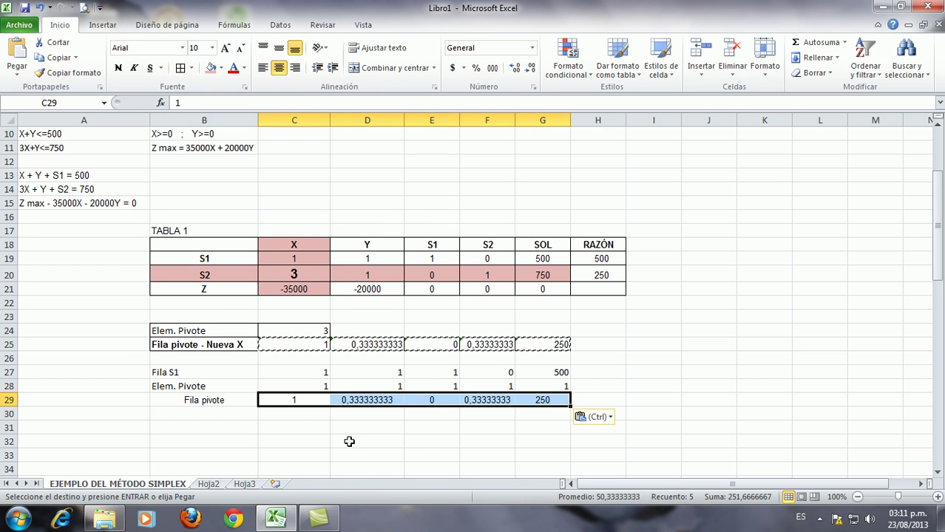
key(Return)
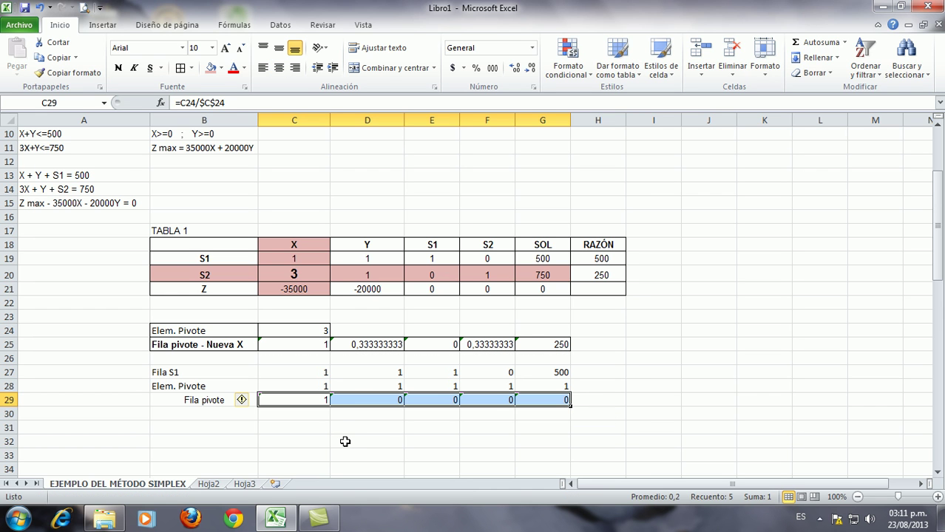
- Format the new pivot row cells C25:G25 as fractions of up to one digit
click(327, 429)
drag(303, 345, 537, 346)
right_click(537, 348)
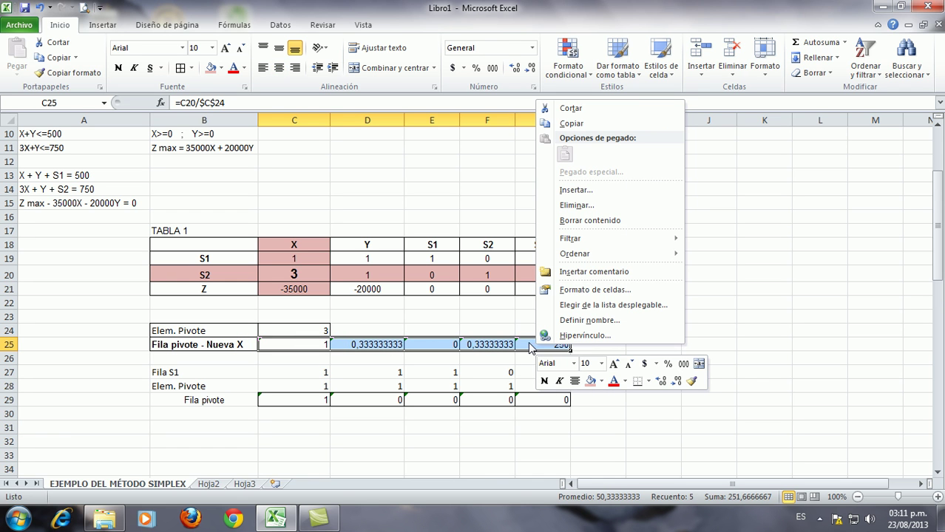
click(578, 290)
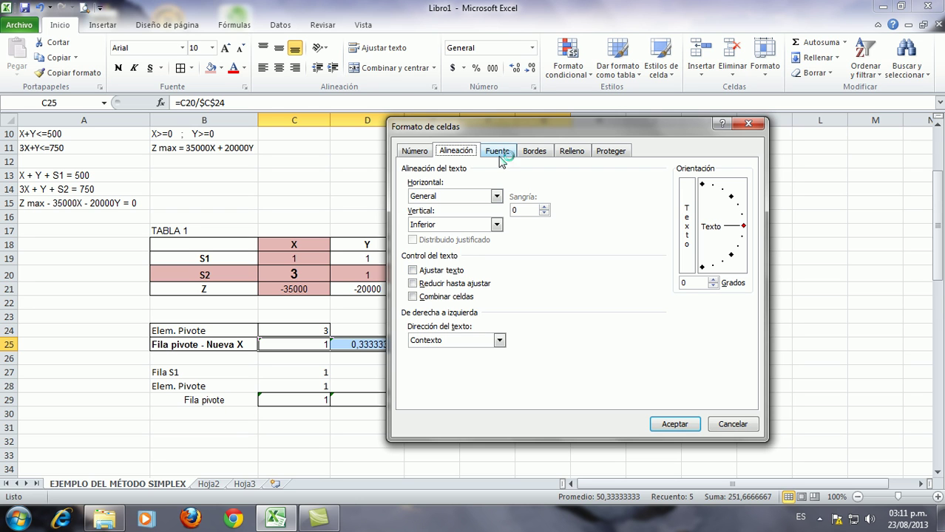
click(414, 153)
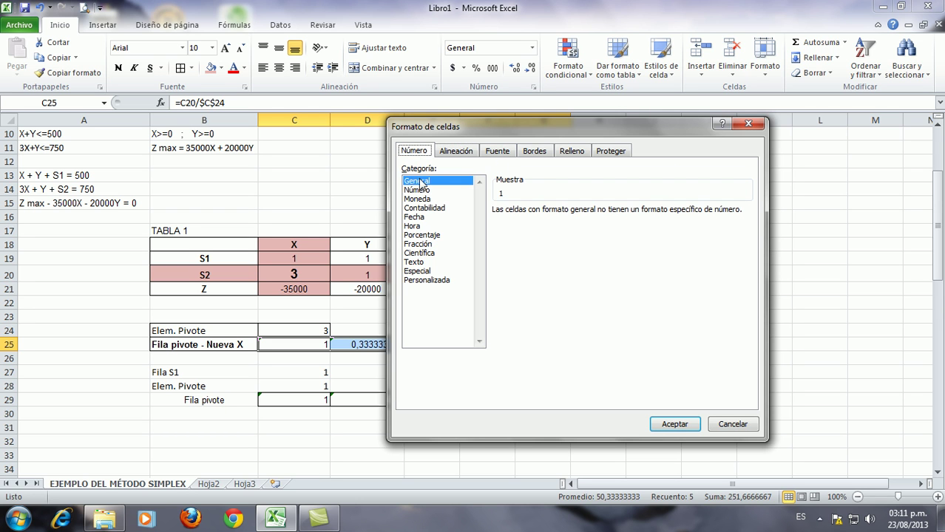
click(418, 246)
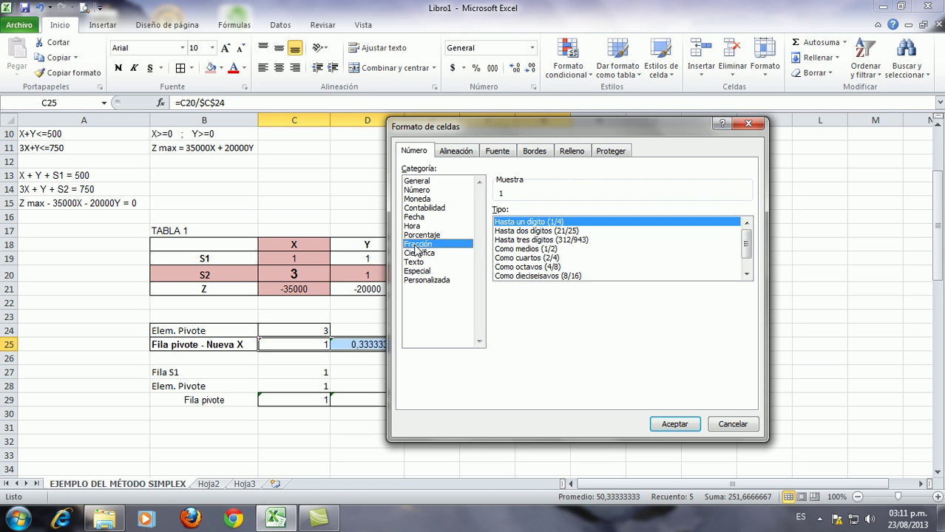
click(673, 425)
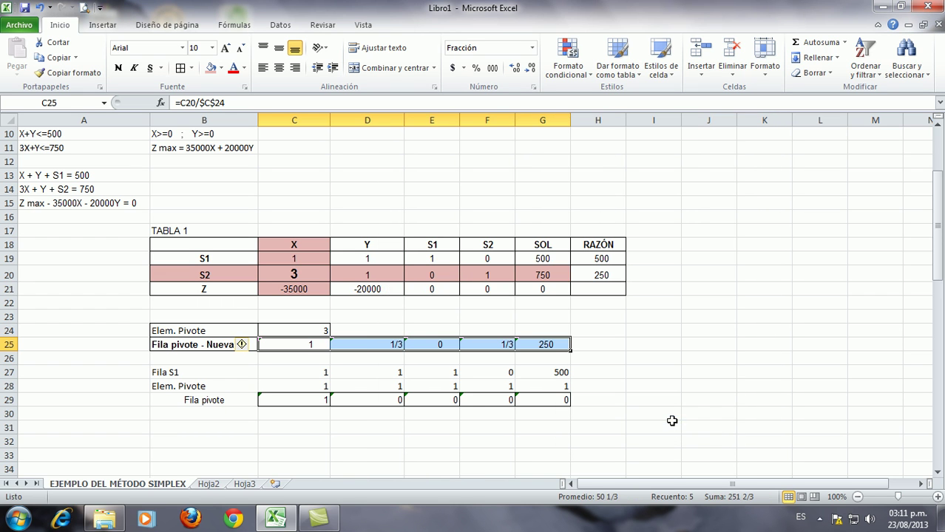
- Copy the new pivot row C25:G25 and paste only its values into C29:G29
drag(311, 346, 547, 344)
right_click(547, 345)
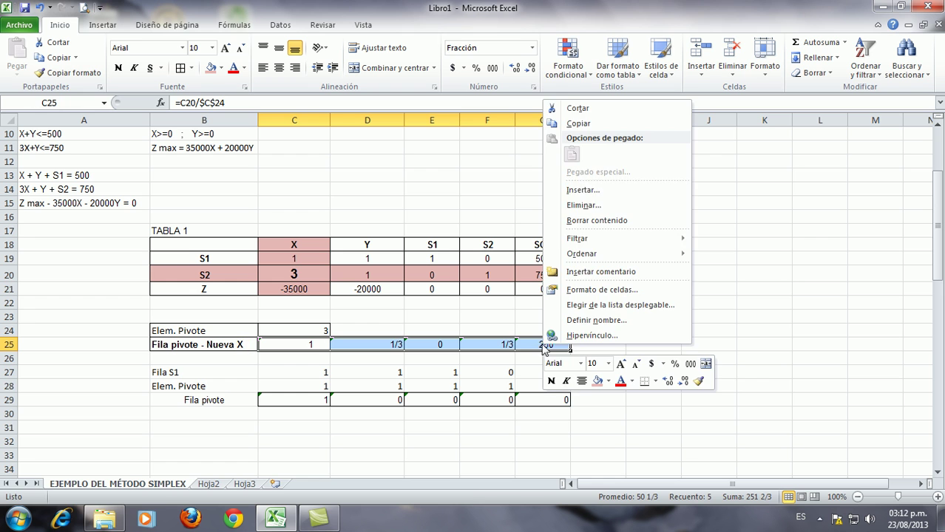
click(578, 123)
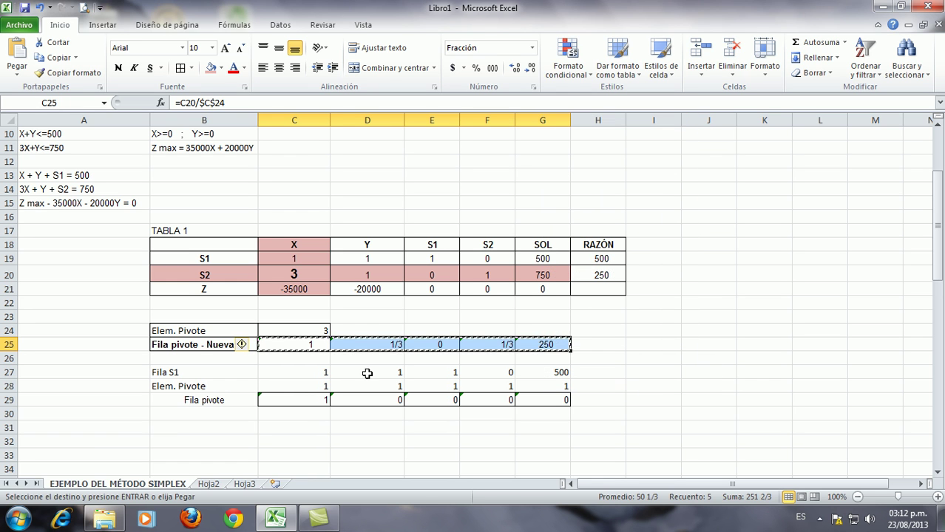
click(298, 399)
right_click(298, 400)
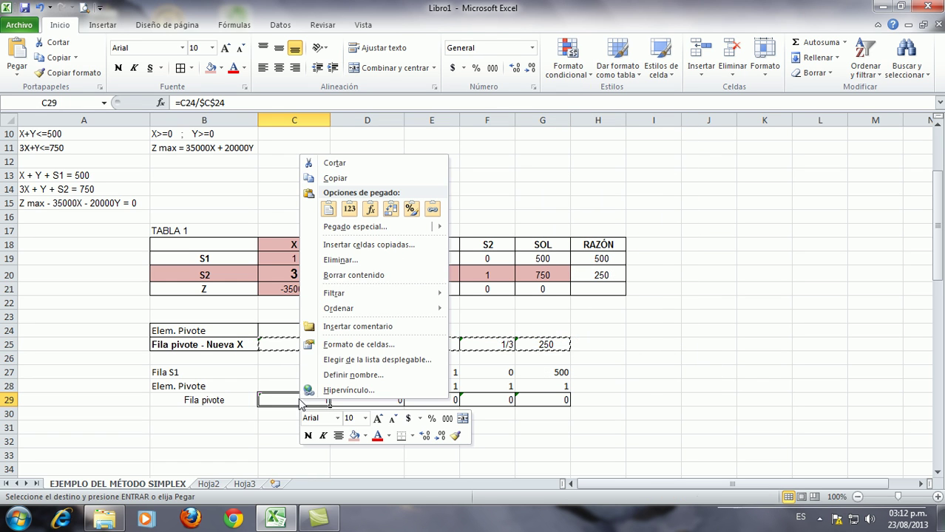
click(357, 226)
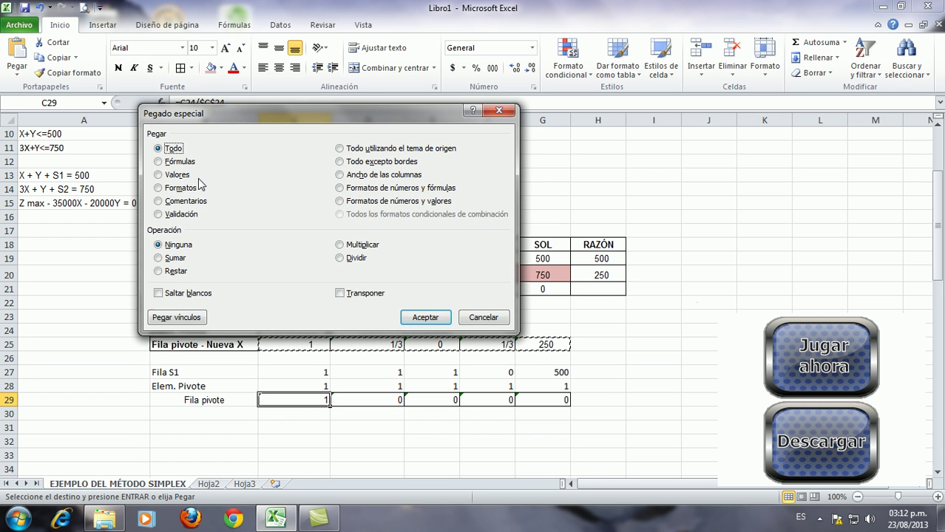
click(176, 176)
click(424, 317)
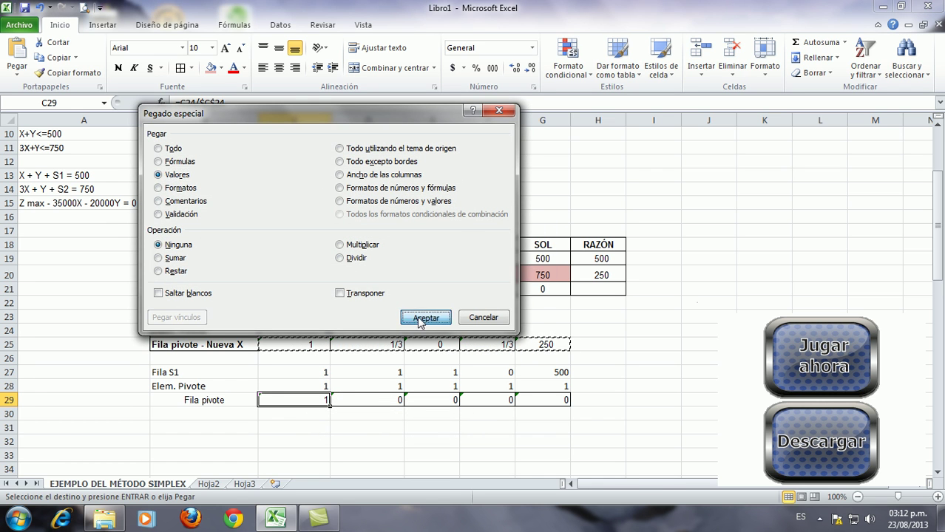
right_click(382, 399)
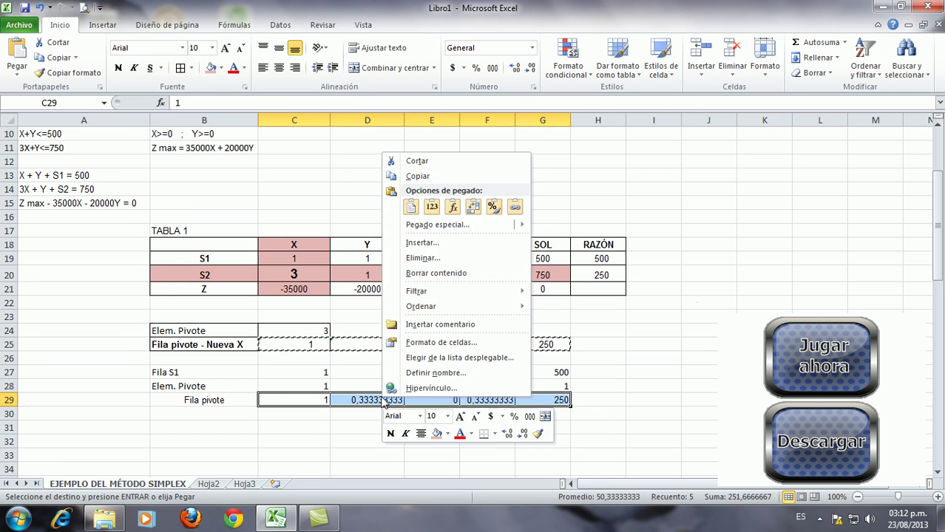
key(Escape)
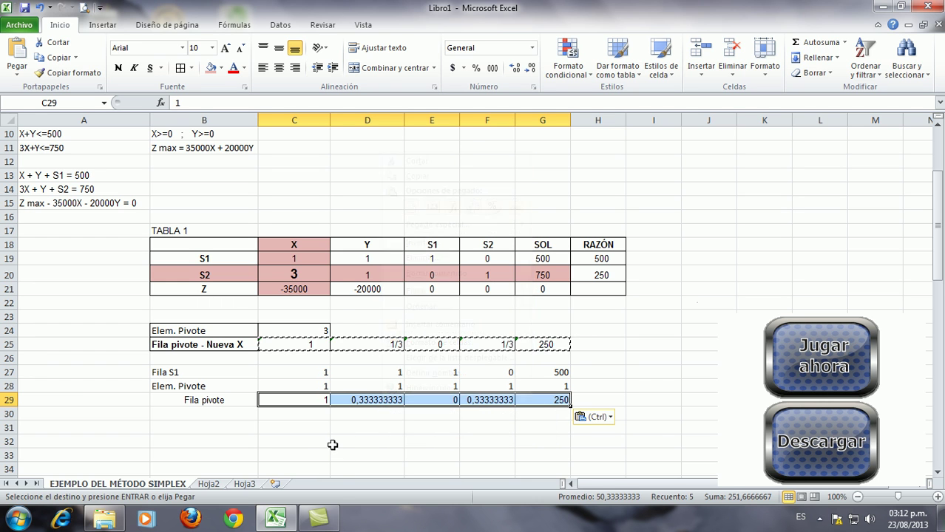
- Clear cell C29 and format the pivot row cells C29:G29 as fractions of up to one digit
key(BackSpace)
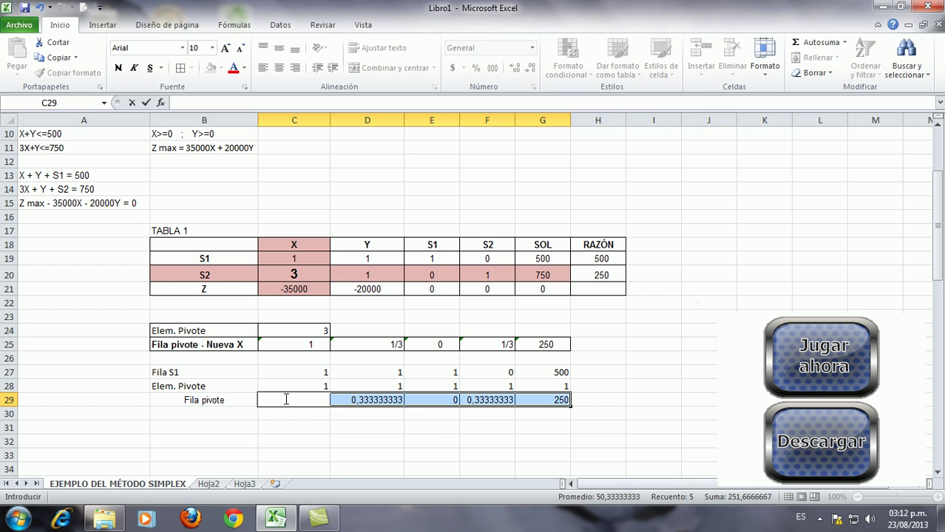
click(309, 467)
click(311, 402)
drag(332, 400, 521, 399)
right_click(521, 400)
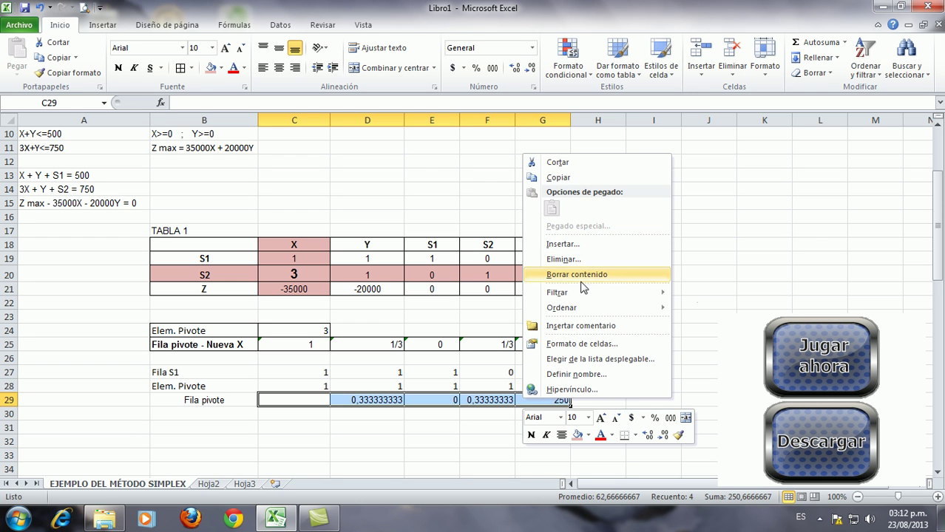
click(576, 345)
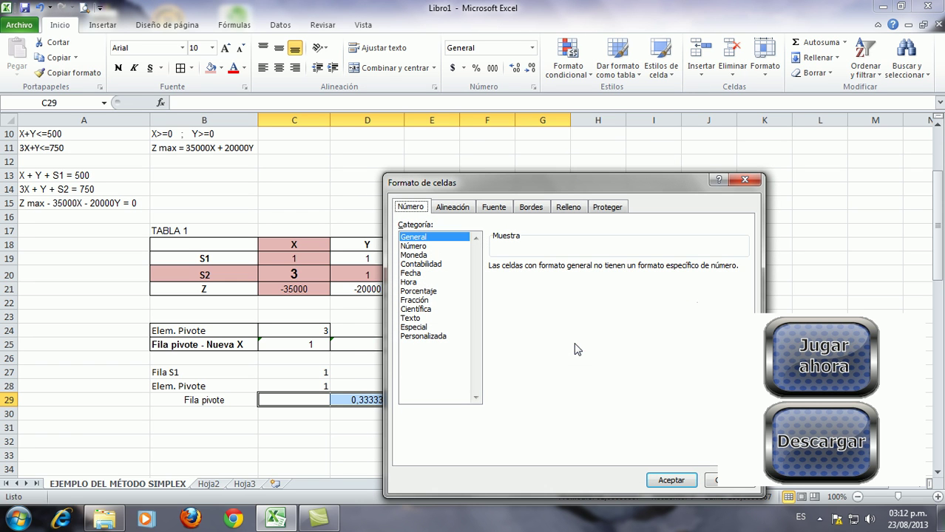
click(414, 301)
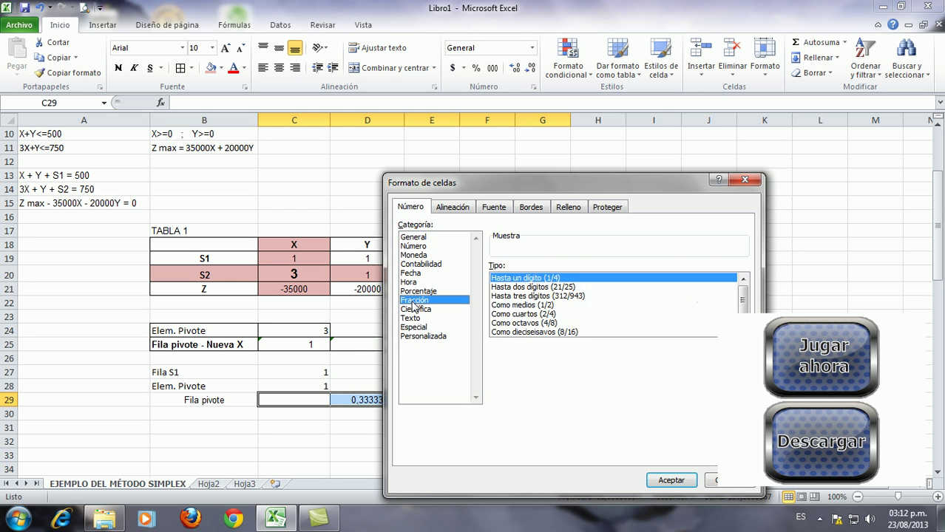
click(670, 480)
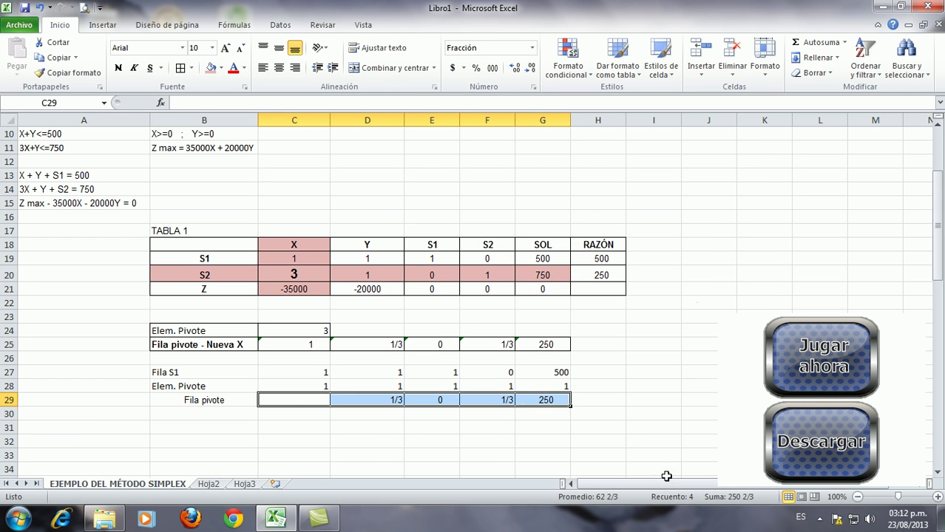
- Enter 1 in cell C29 as the first value of the "Fila pivote" row
click(290, 411)
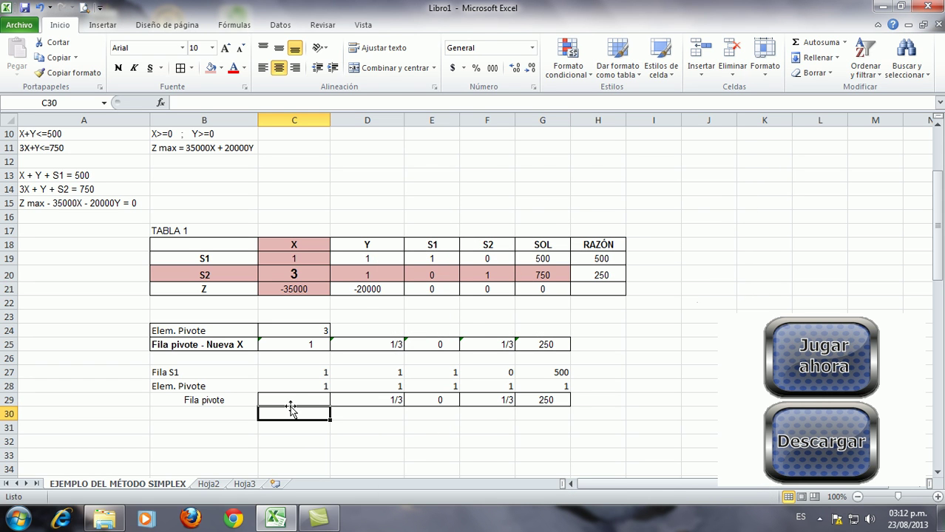
click(290, 400)
text(1)
click(296, 456)
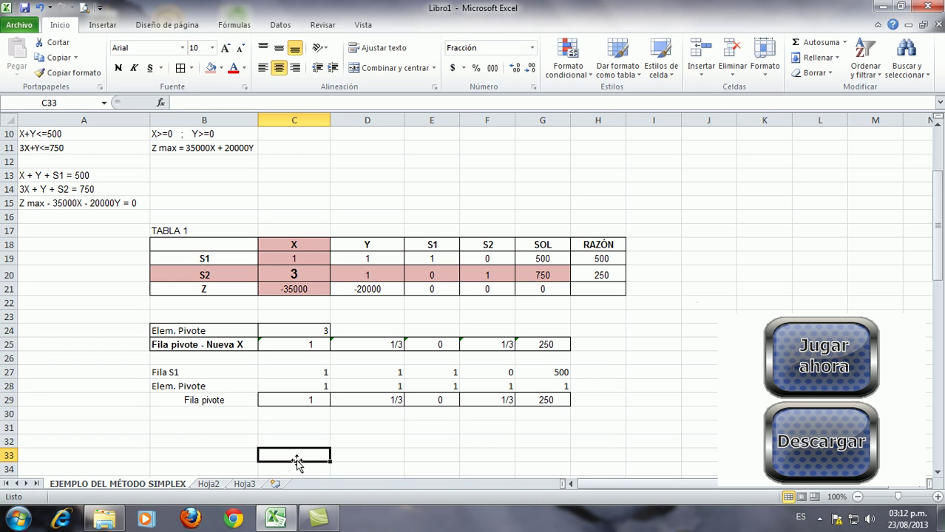
- Label cell B31 "Nueva Fila S1" below the pivot row calculation
click(182, 427)
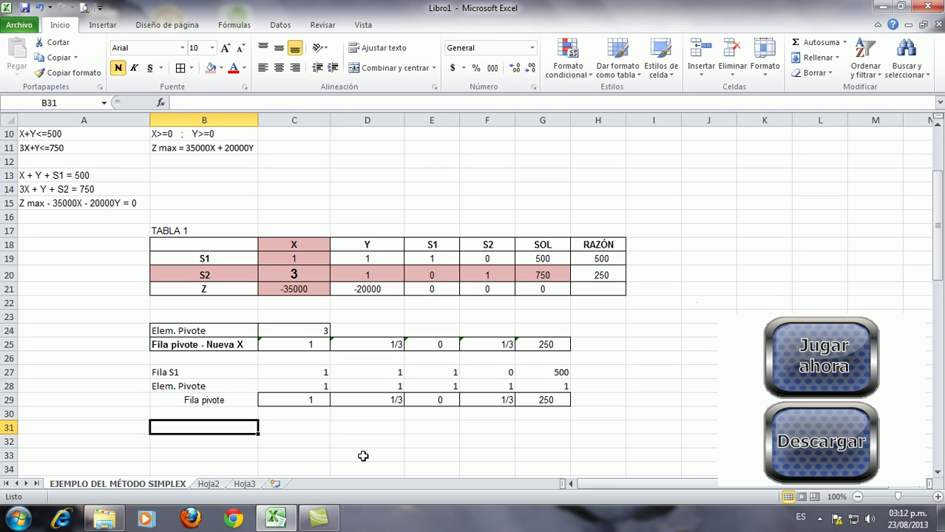
text(Nuev)
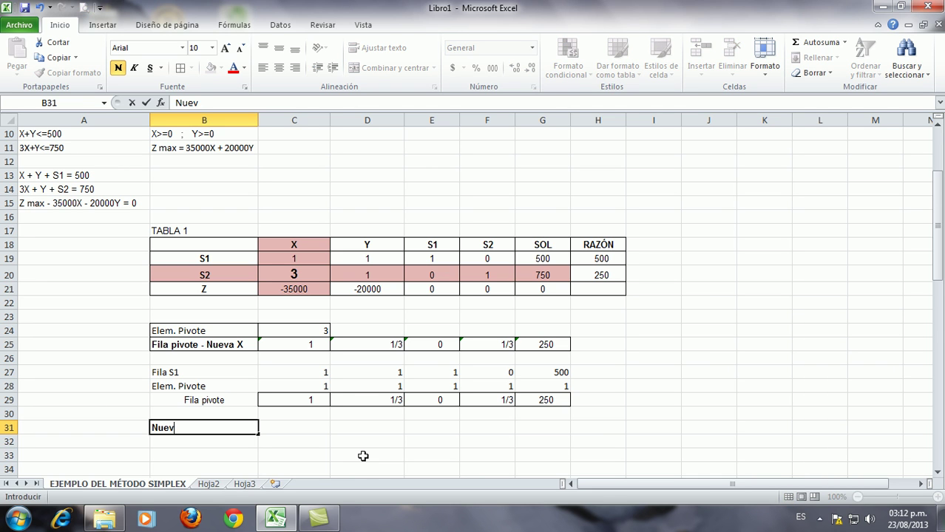
text(a Fila S1)
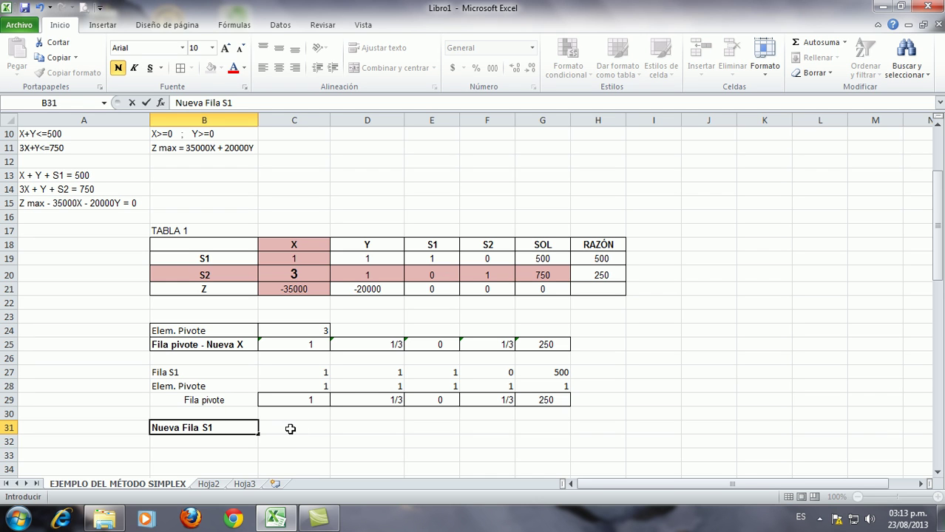
- Enter the formula =C27-(C28*C29) in C31 to calculate the new S1 row's X coefficient
click(291, 430)
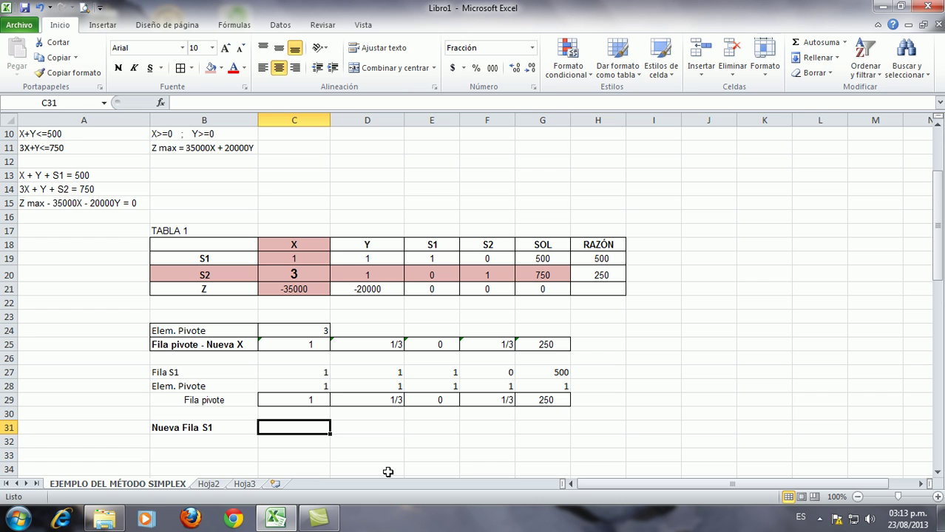
text(=)
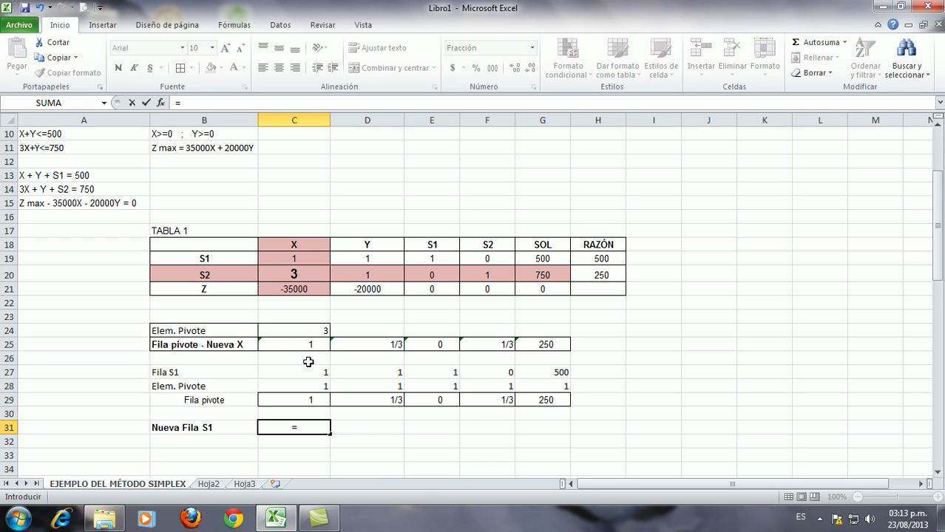
click(282, 372)
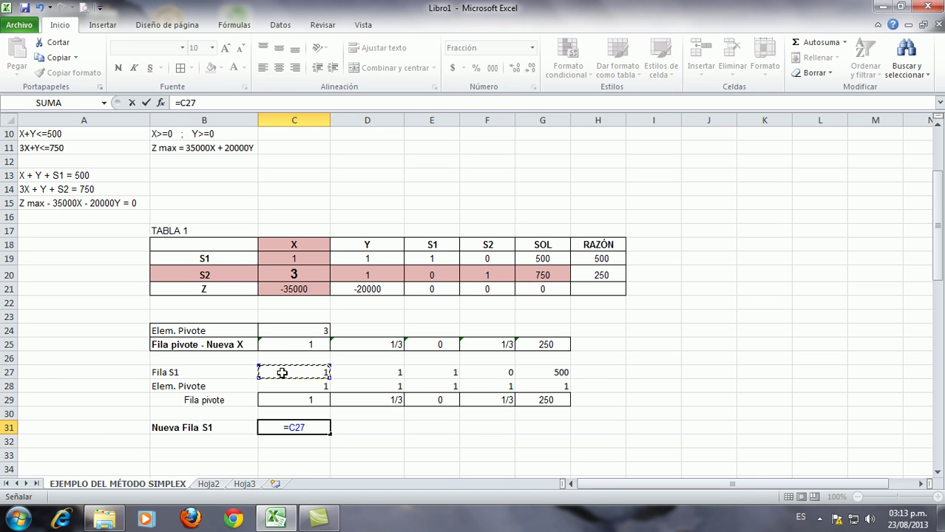
text(-()
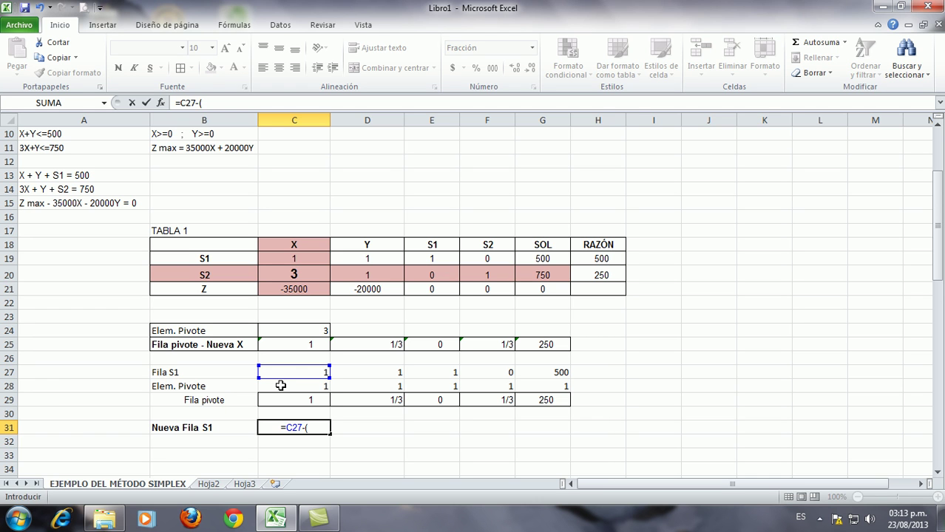
click(281, 385)
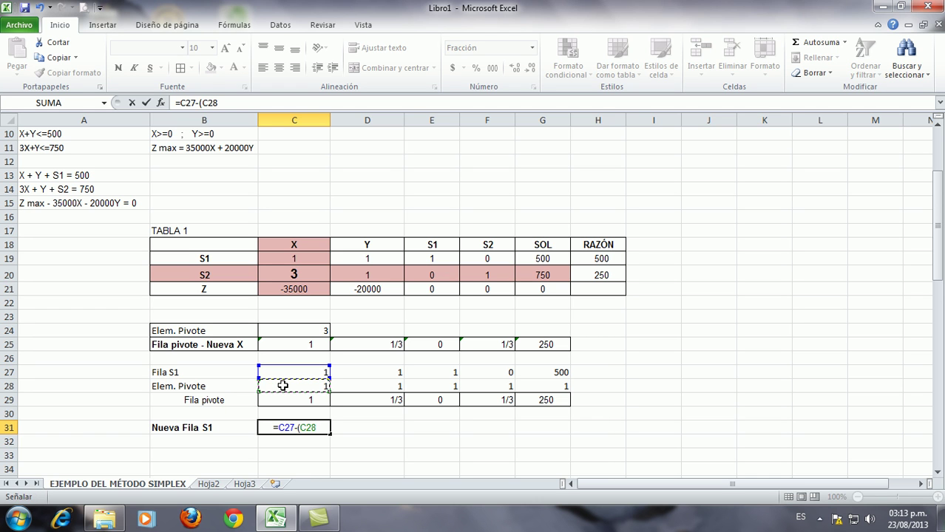
text(*)
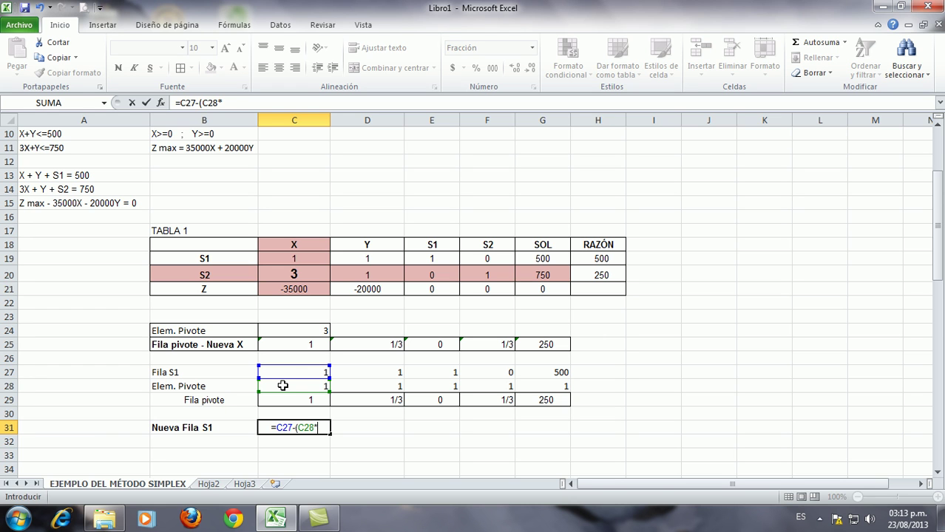
click(280, 403)
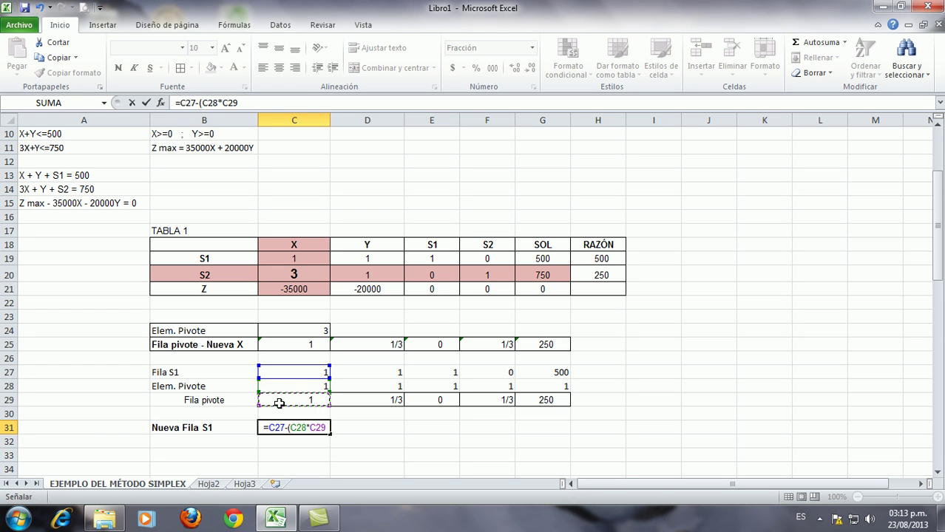
text())
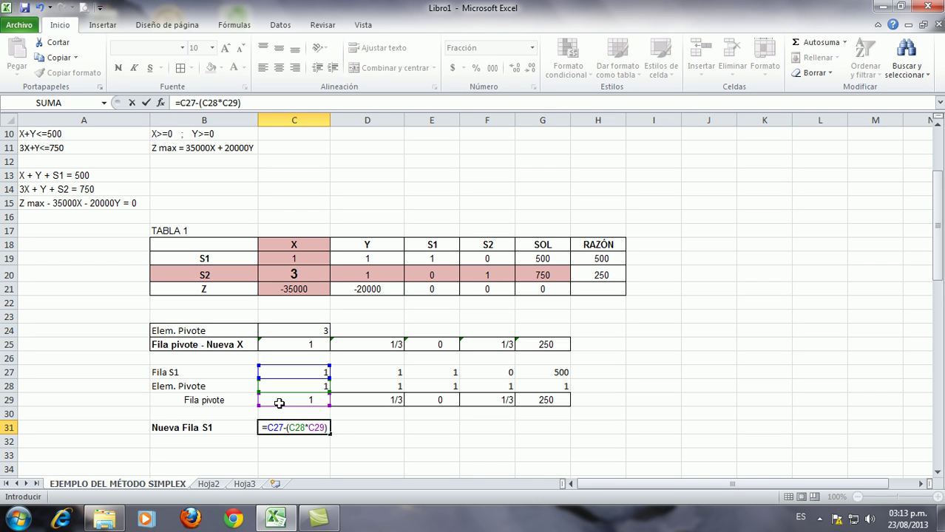
key(Return)
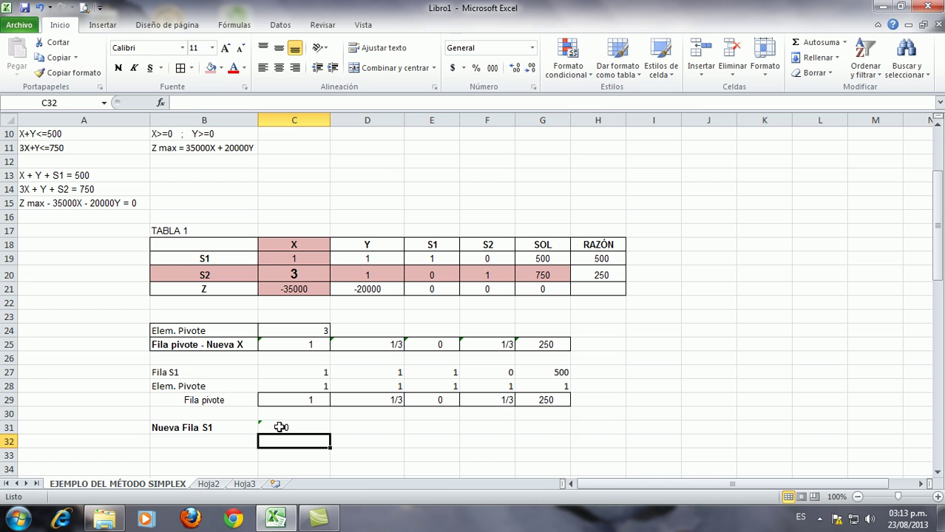
- Fill the formula in C31 across to G31 to complete the new S1 row
click(281, 427)
drag(330, 435, 553, 436)
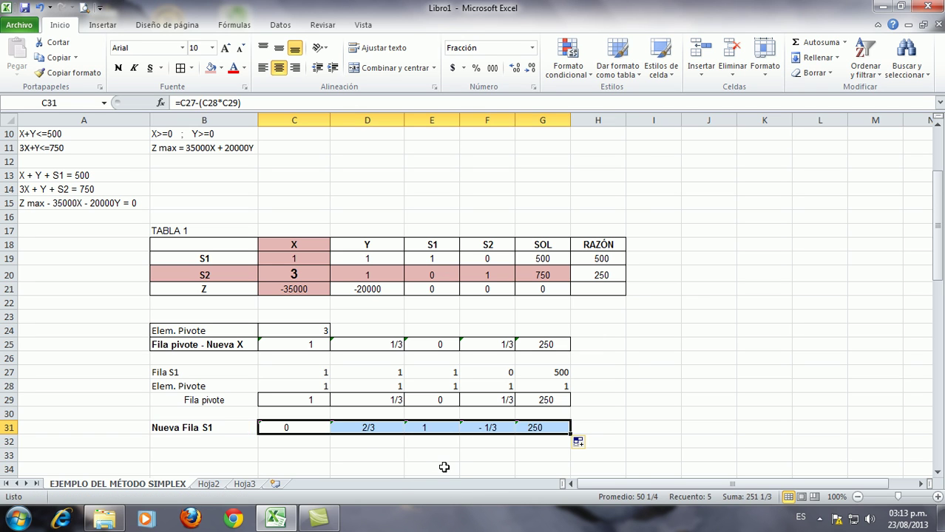
click(442, 466)
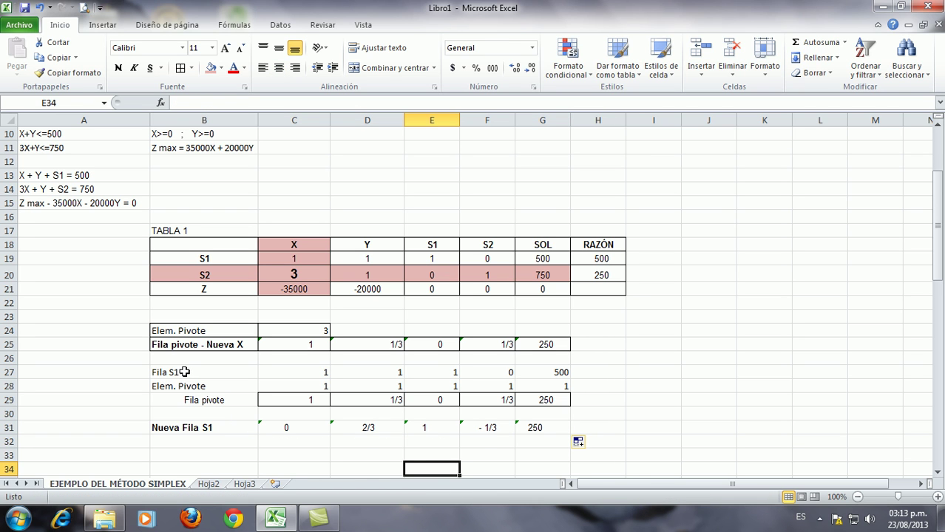
- Apply all borders to the S1 calculation block B27:G29 and to the "Nueva Fila S1" row B31:G31
drag(184, 372, 531, 400)
click(179, 68)
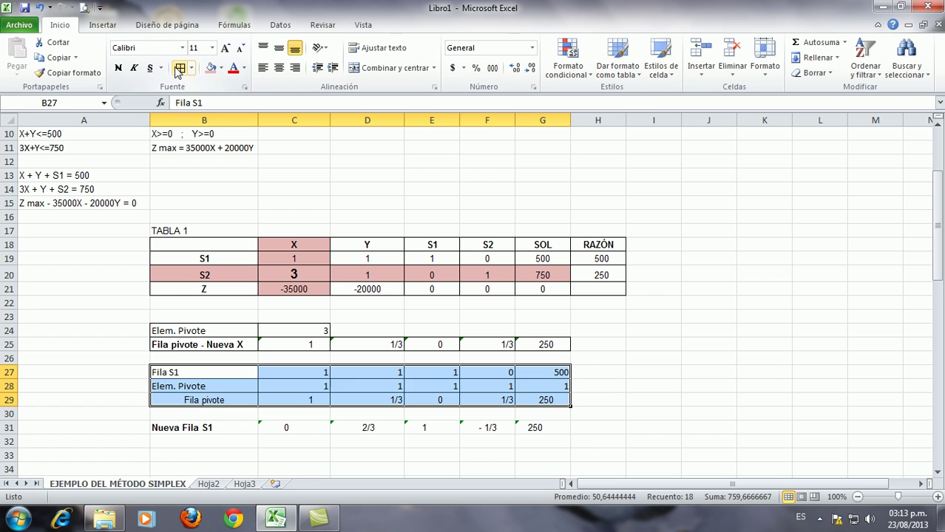
drag(207, 429, 527, 428)
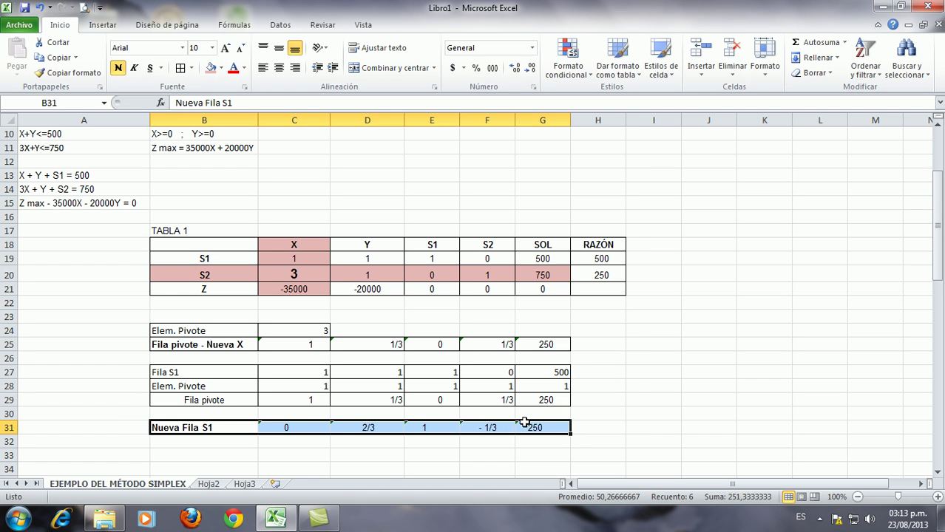
click(180, 68)
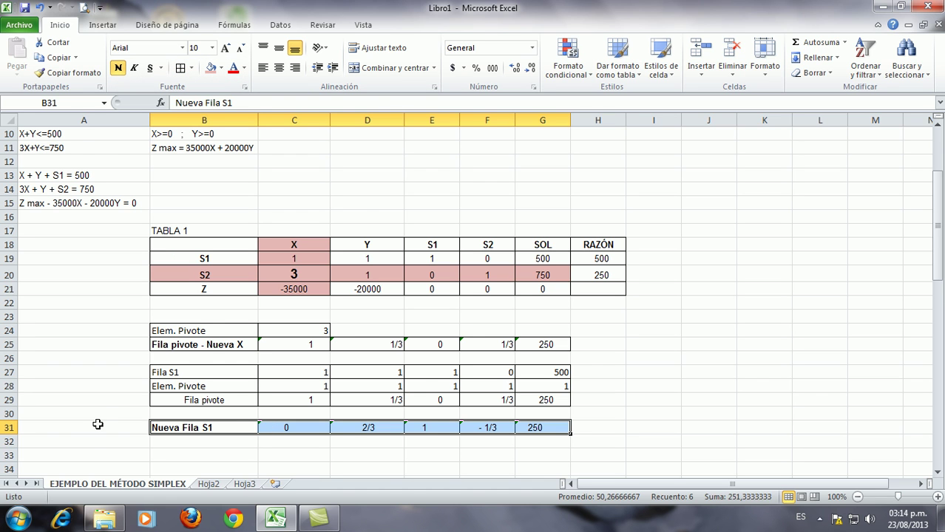
- Label cell B33 "Fila Z" below the new S1 row
scroll(91, 423, down, 1)
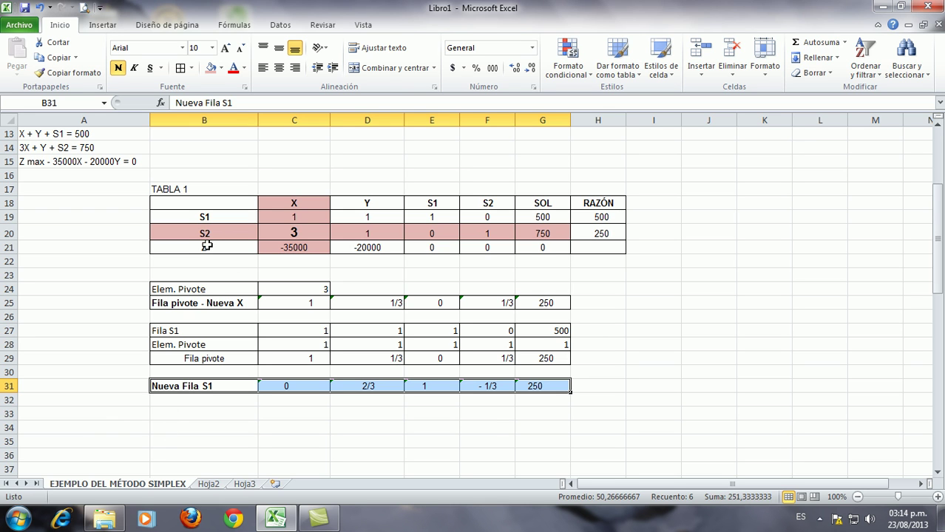
click(193, 415)
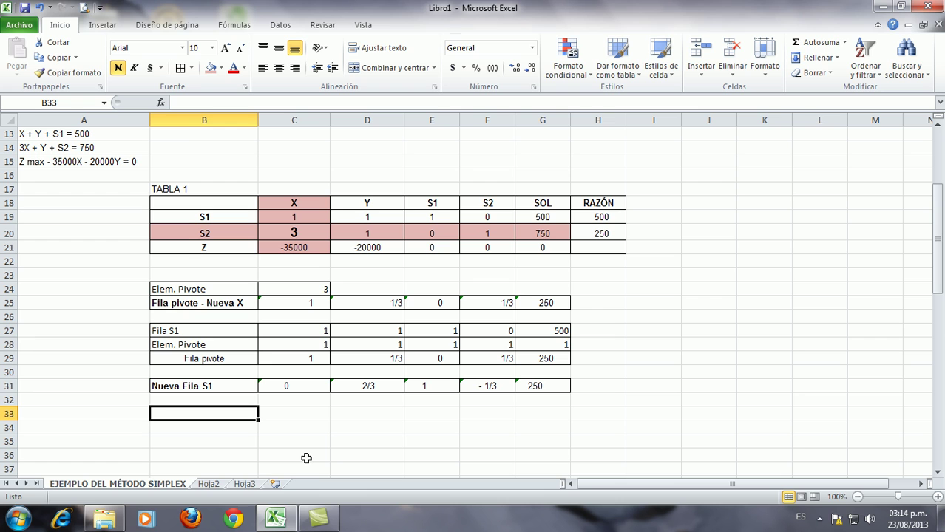
text(Fila Z)
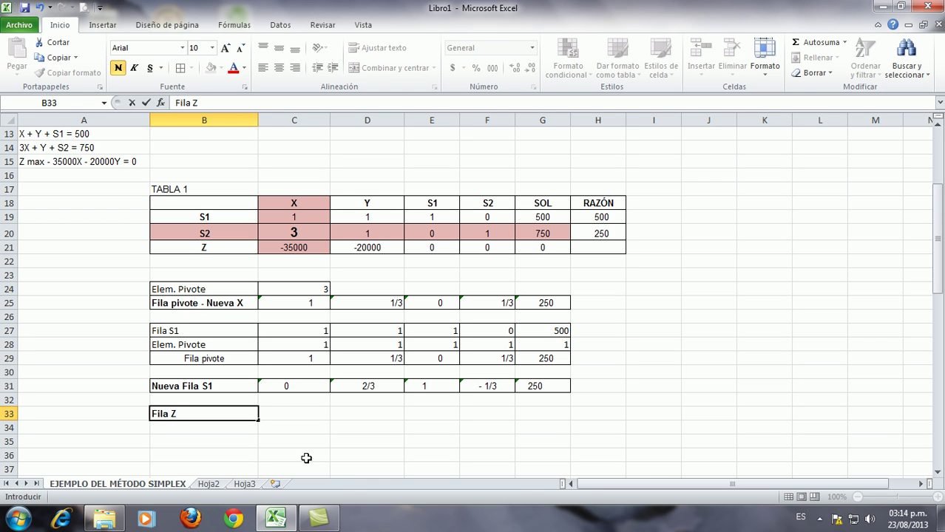
key(Tab)
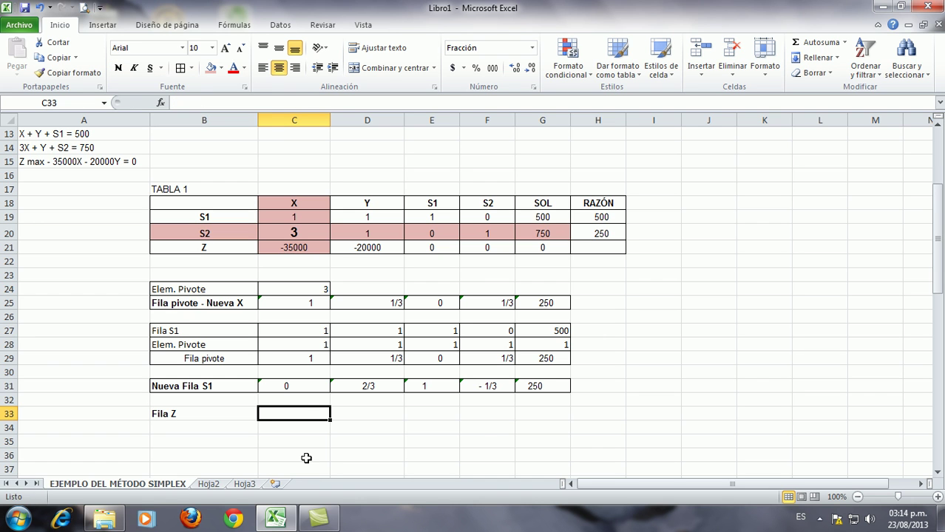
- Copy the Z row coefficients C21:G21 from TABLA 1 and paste them as values only into C33:G33
drag(306, 252, 546, 249)
key(ctrl+c)
right_click(548, 249)
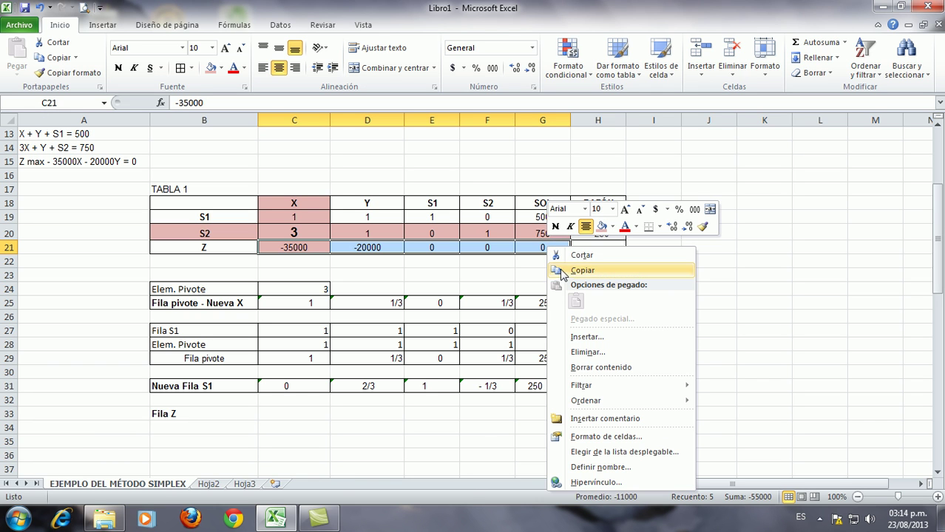
click(566, 270)
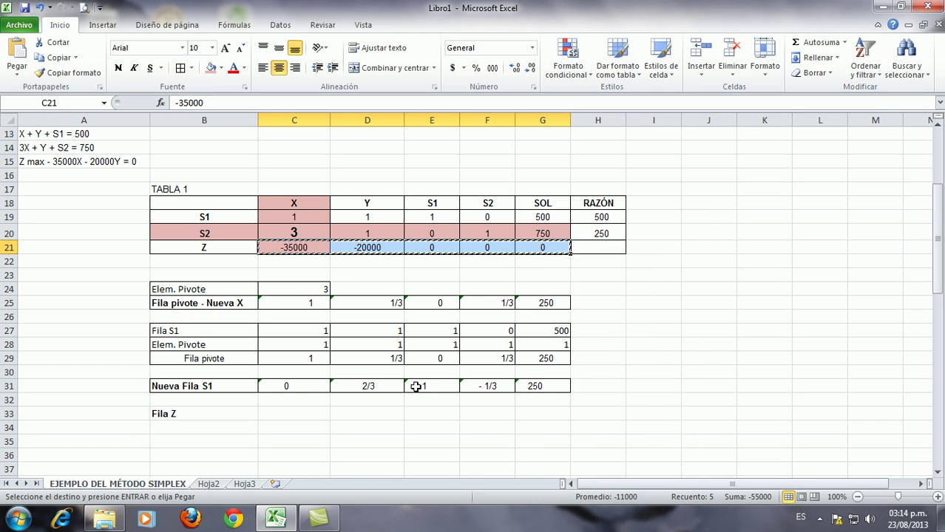
click(295, 411)
right_click(295, 411)
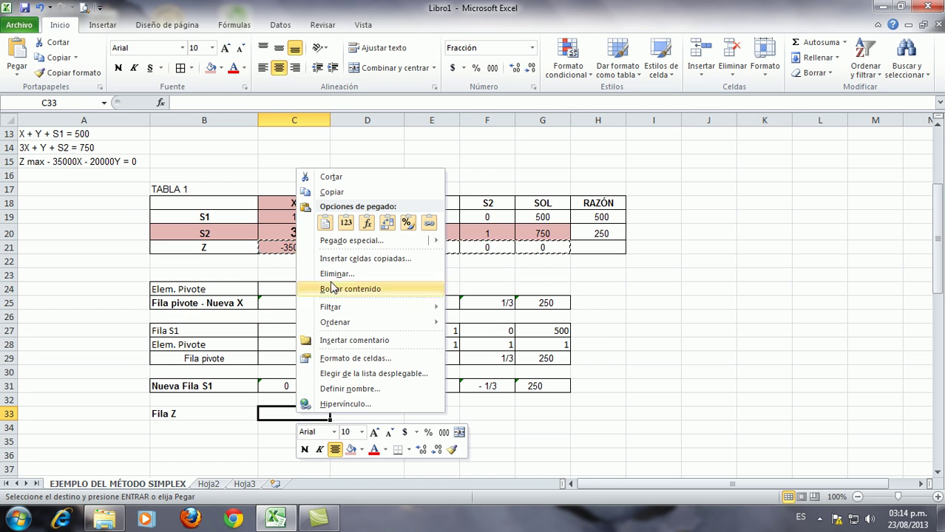
click(336, 241)
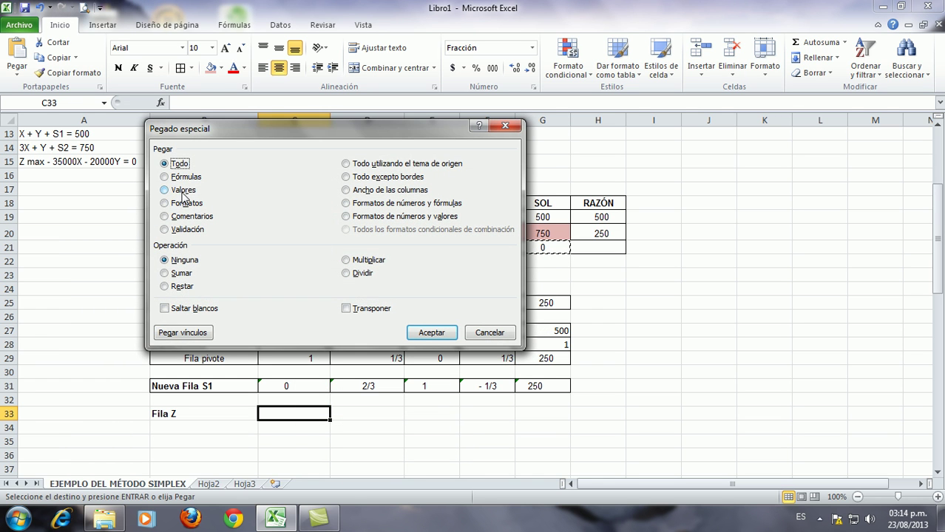
click(183, 190)
click(431, 332)
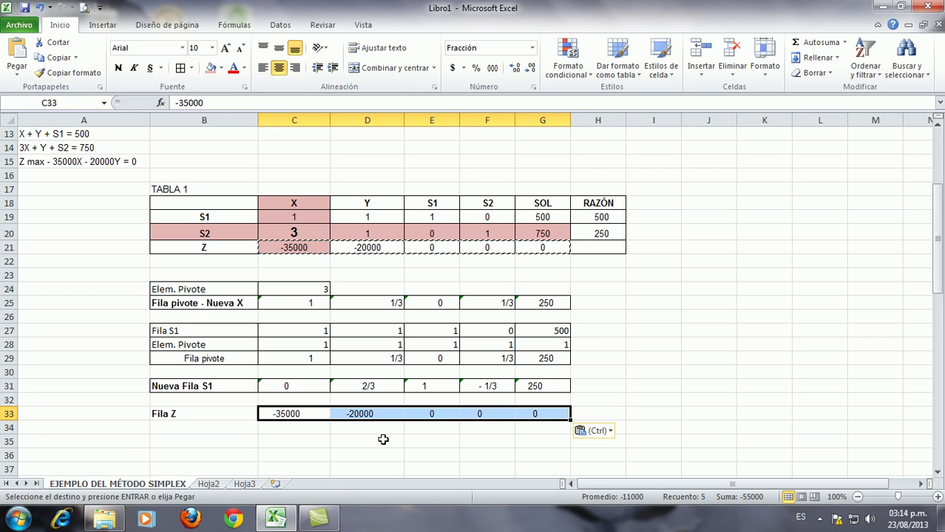
- Label cell B34 "Elem. Pivote Z" and rename the label in B28 to "Elem. Pivote S1"
click(159, 429)
text(E)
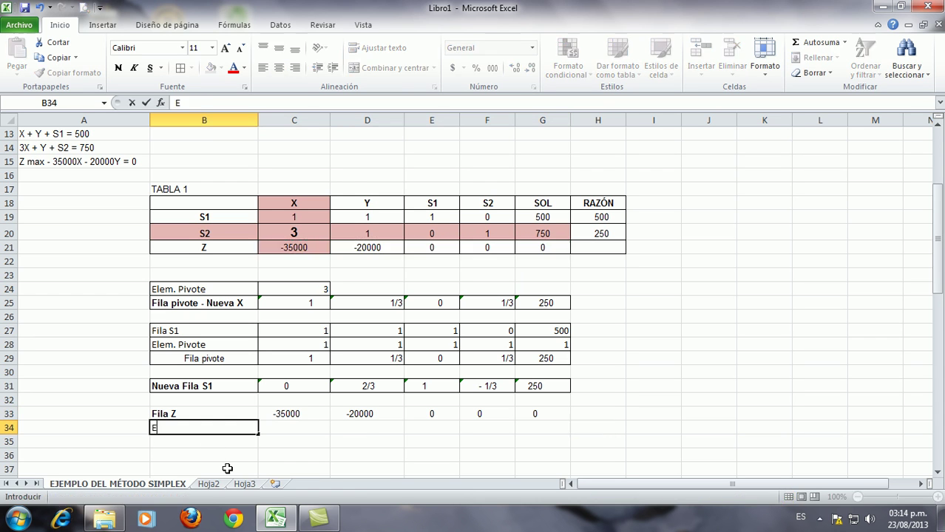
text(lem. pivote)
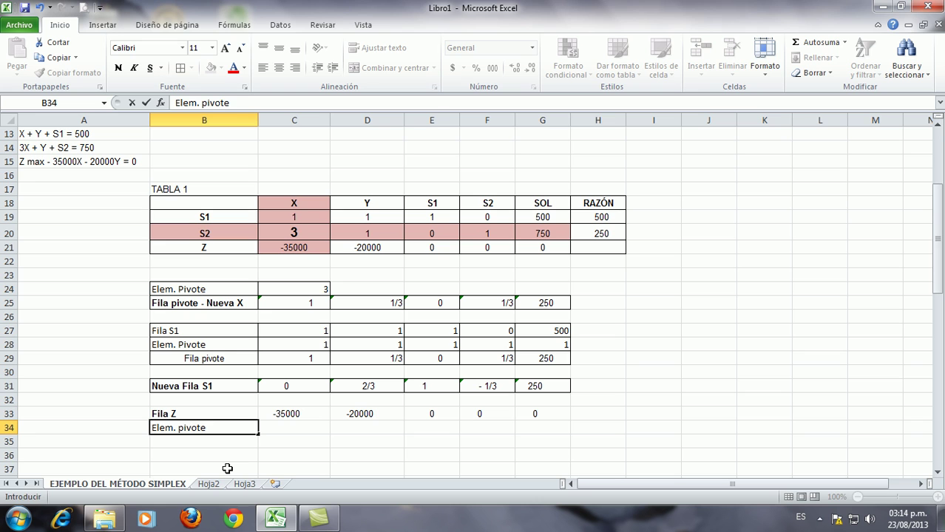
text( Z)
double_click(223, 344)
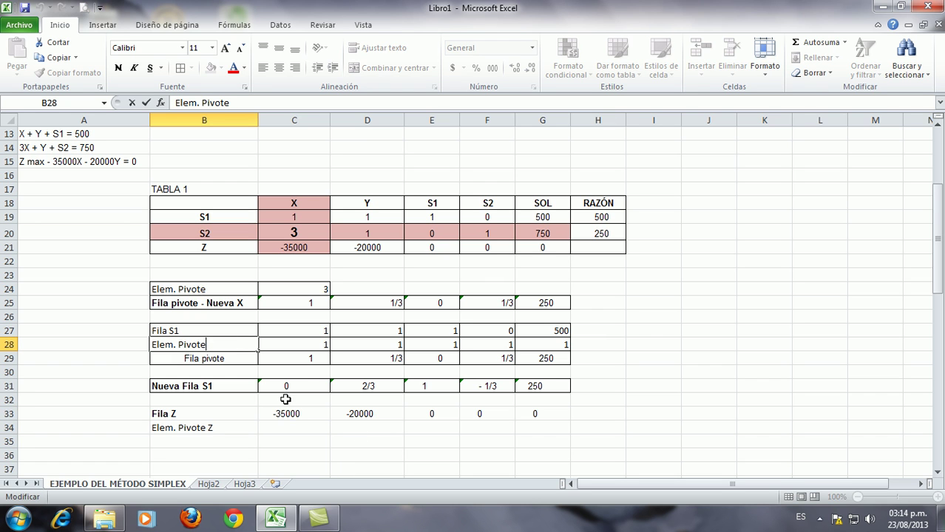
text(S1)
- Copy the -35000 coefficient from C33 into C34 and fill it across to G34
click(287, 415)
right_click(287, 416)
click(325, 196)
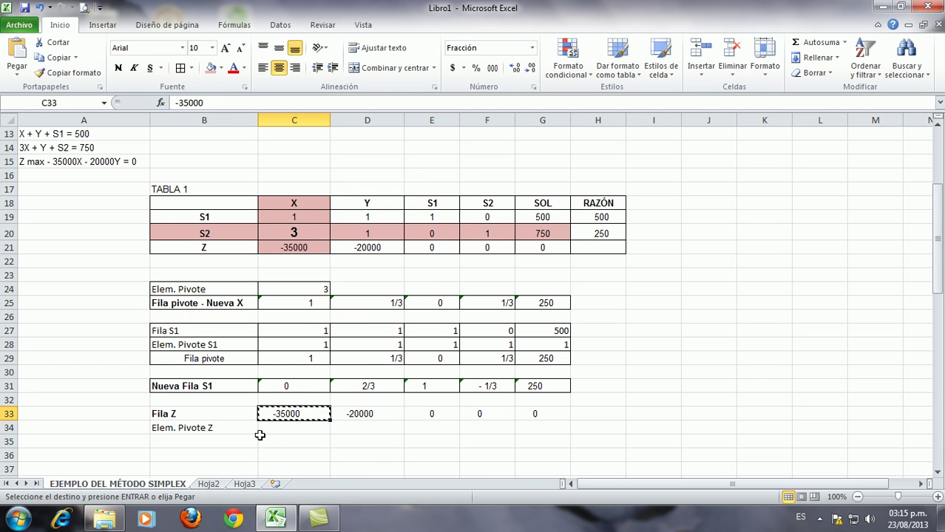
right_click(271, 427)
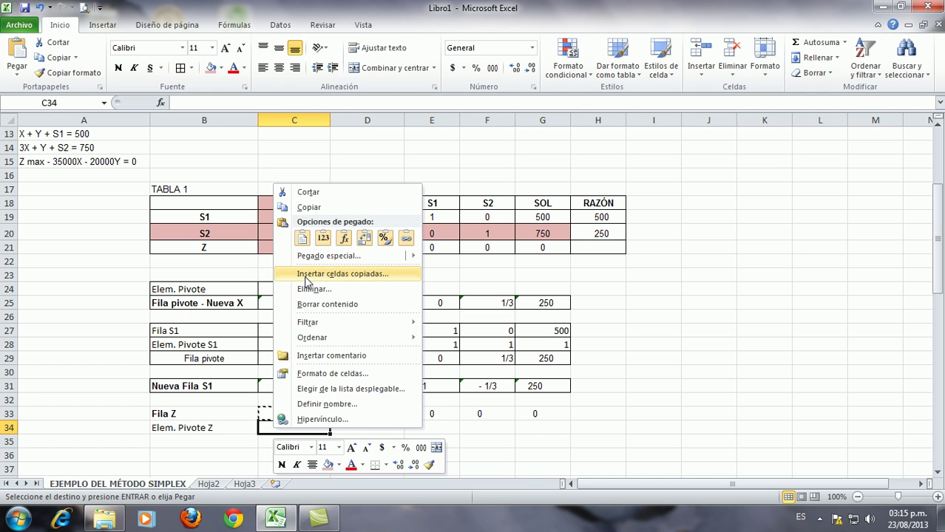
click(302, 237)
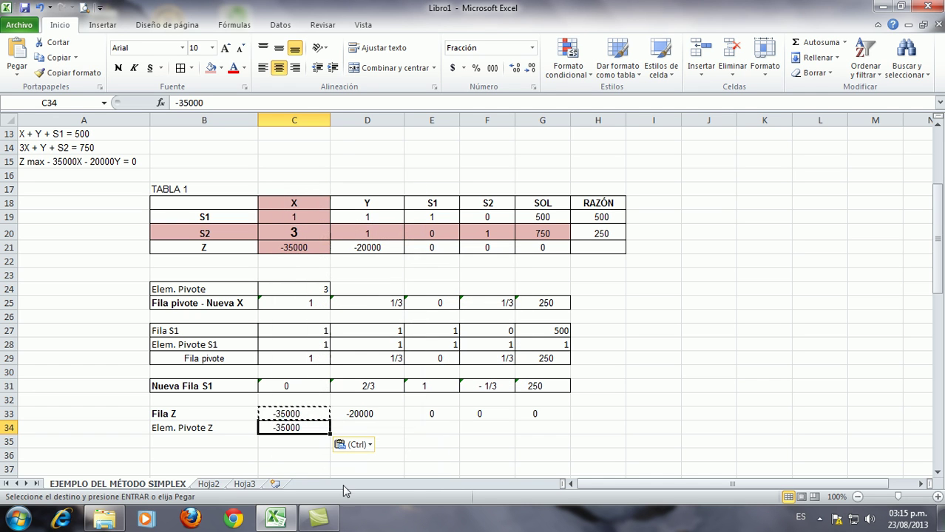
click(316, 452)
click(301, 428)
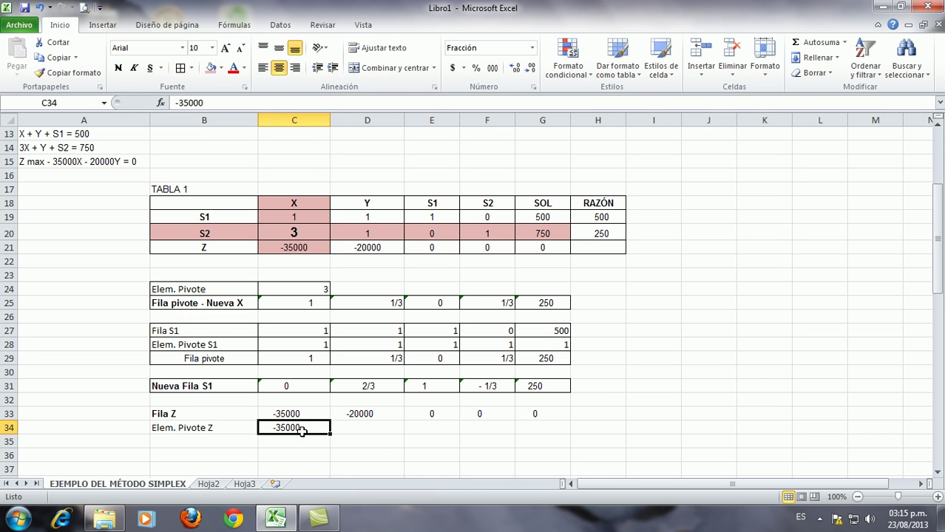
drag(331, 436, 543, 429)
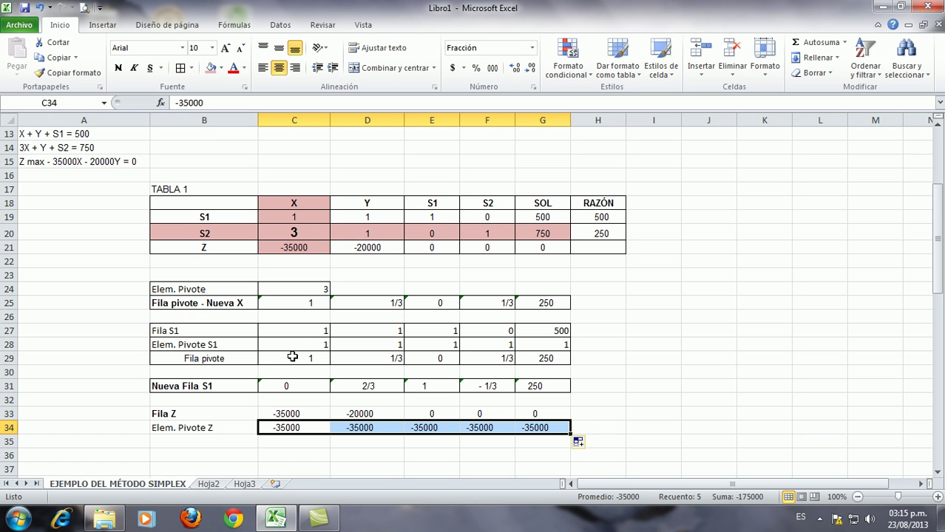
- Copy the pivot row values C29:G29 with their formatting into C35:G35
drag(265, 361, 558, 359)
right_click(563, 362)
click(592, 140)
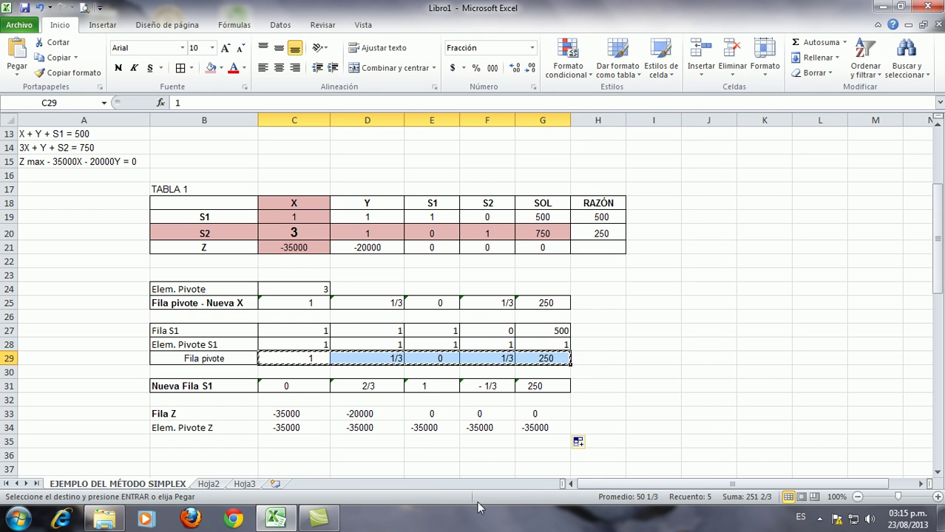
click(295, 442)
right_click(296, 442)
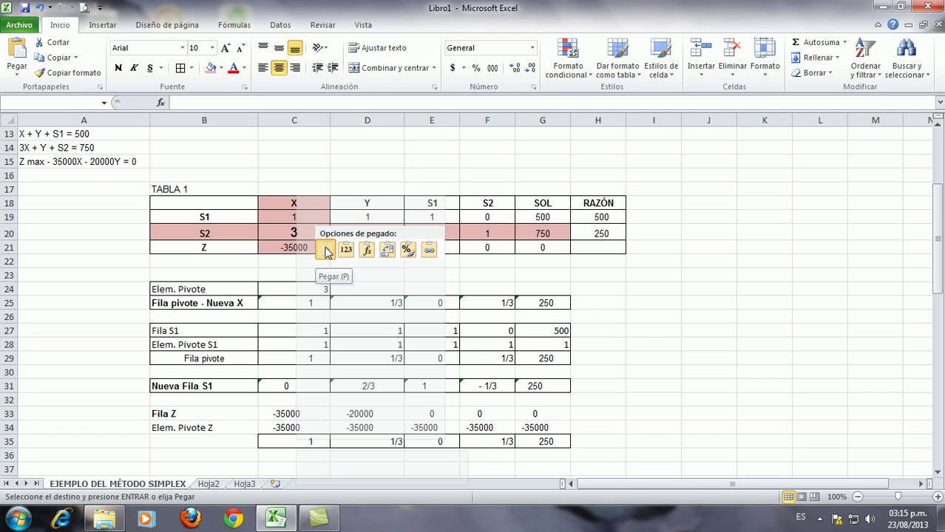
click(326, 250)
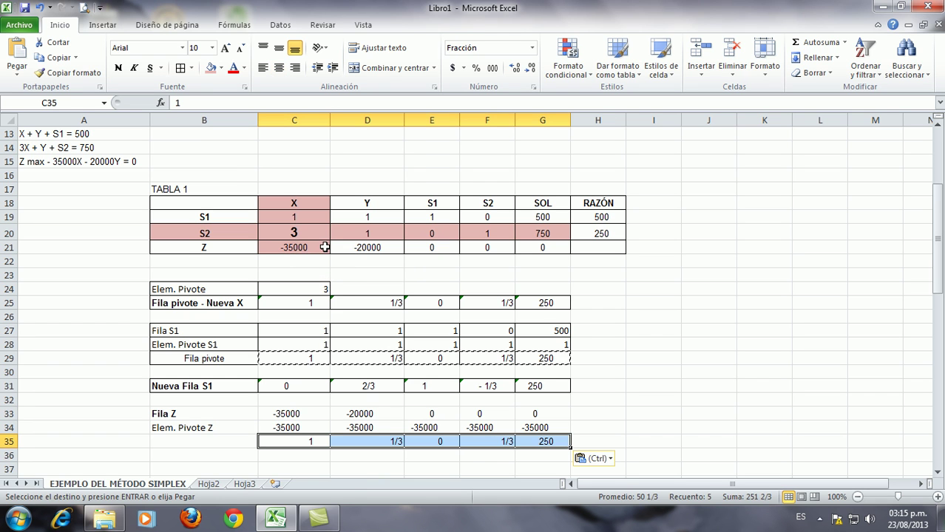
- Label cell B35 "Fila pivote" and cell B37 "Nueva Fila Z"
click(203, 444)
text(F)
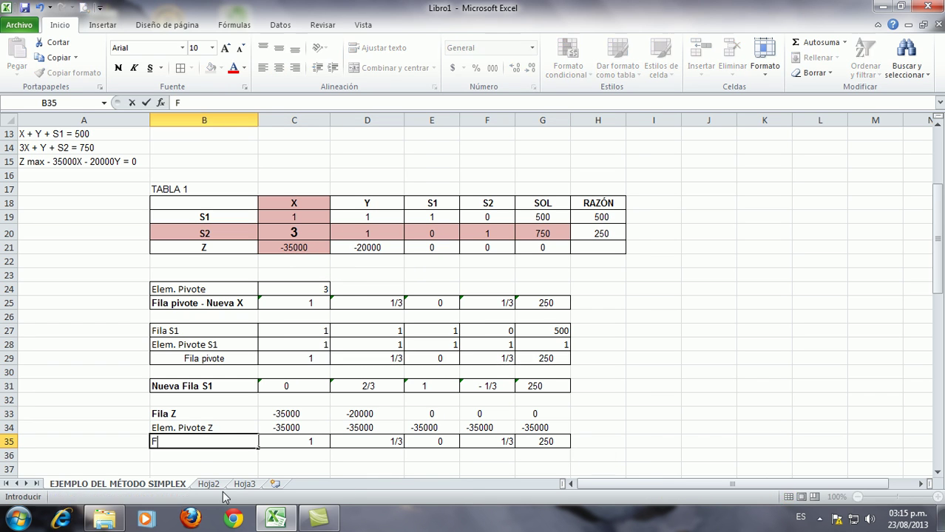
text(ila pivote)
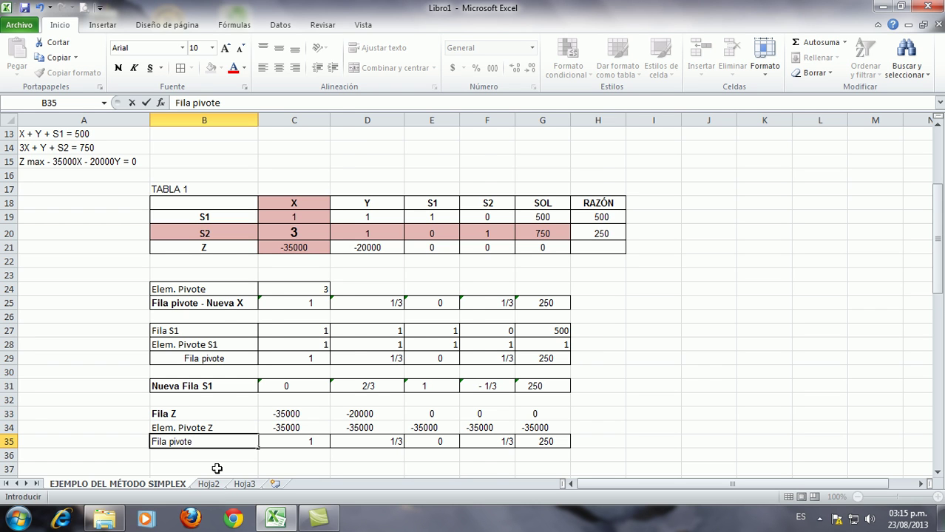
scroll(215, 466, down, 1)
click(165, 428)
text(N)
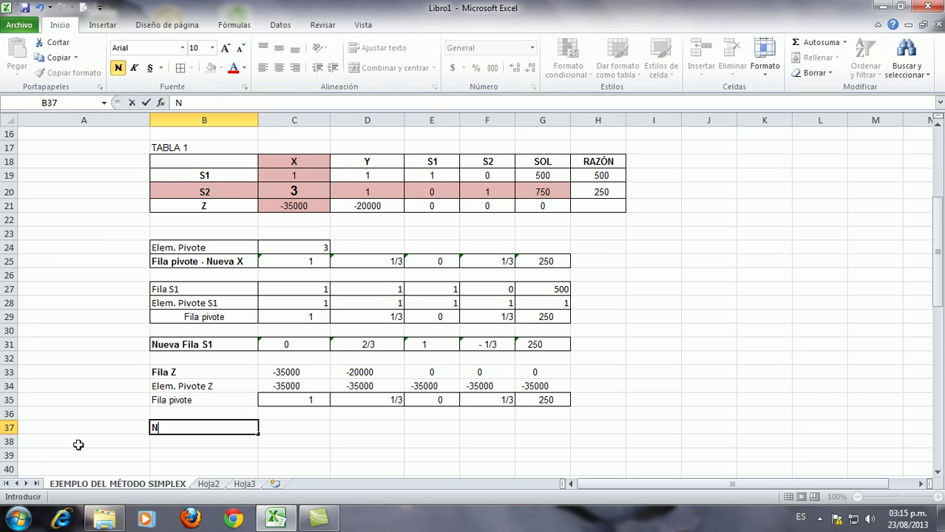
text(ueva Fila Z)
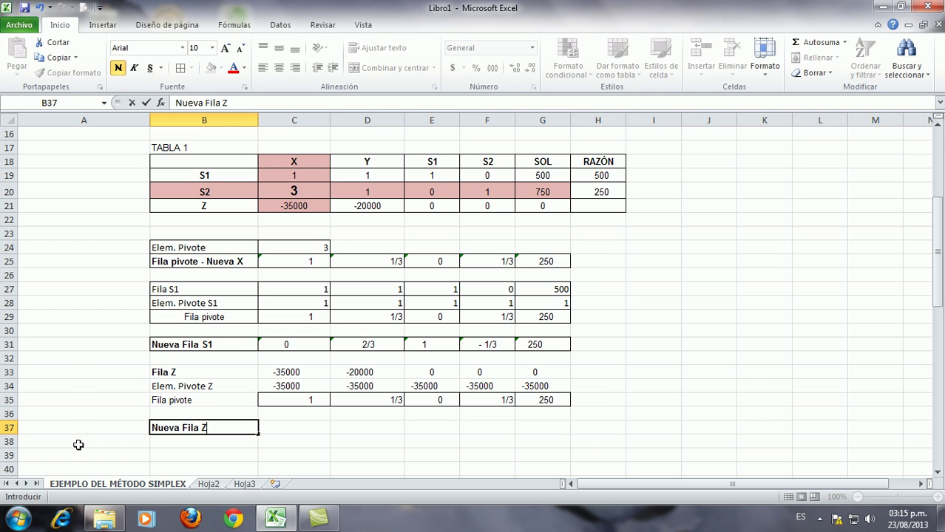
- Enter the formula =C33-(C34*C35) in C37 to calculate the new Z row's X coefficient
click(276, 431)
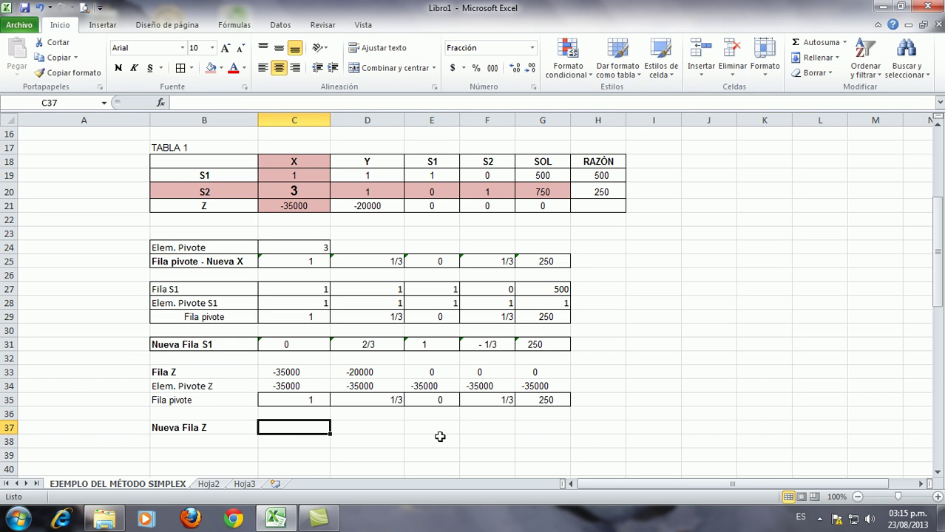
text(=)
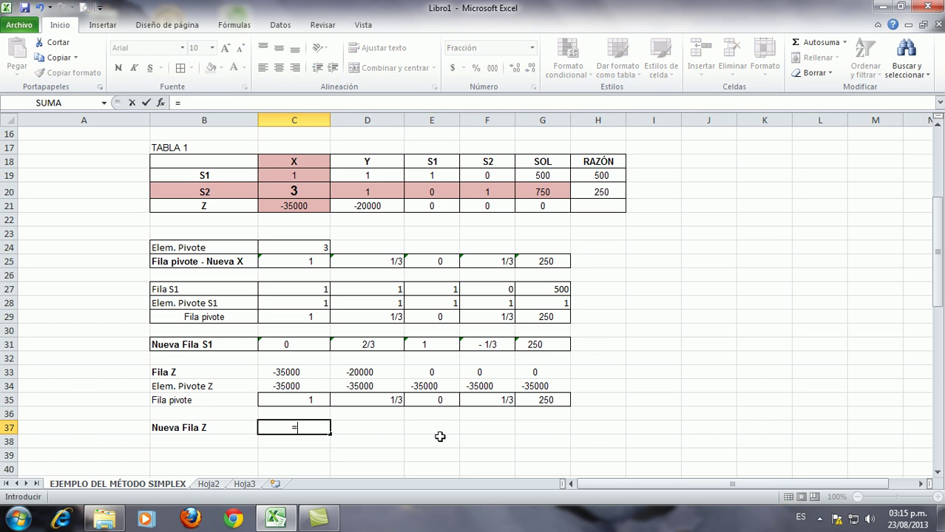
click(297, 372)
text(-)
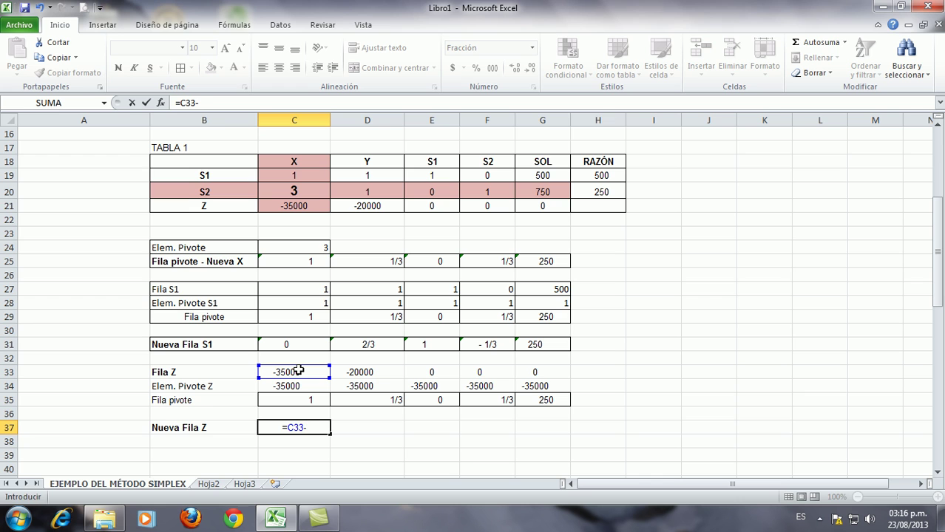
text(()
click(304, 386)
text(*)
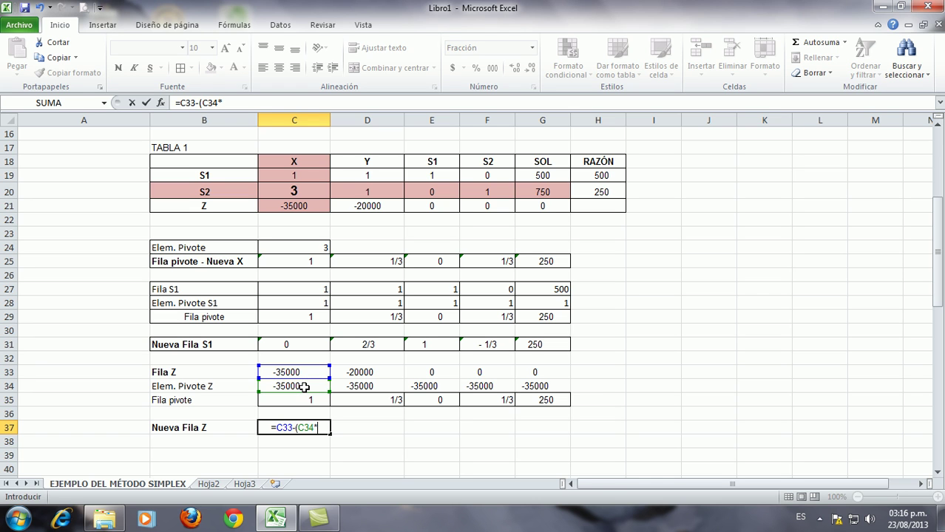
click(289, 401)
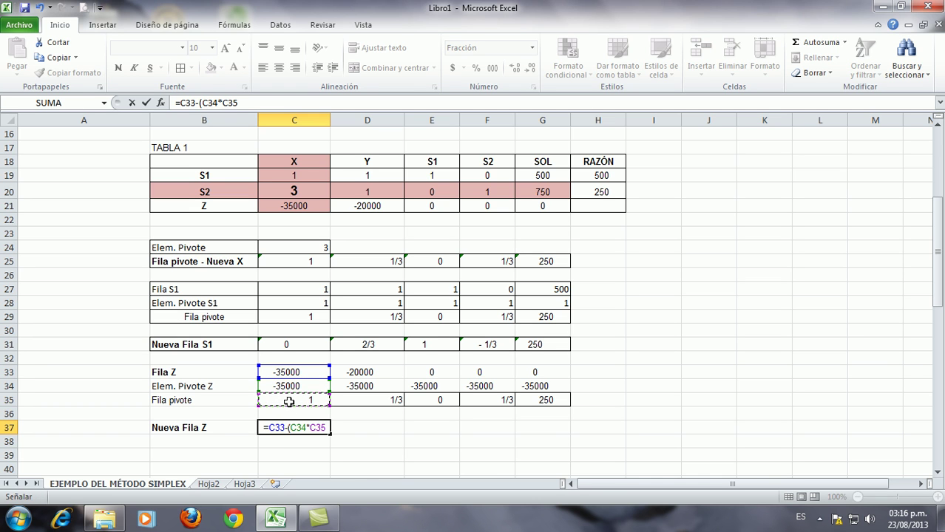
text())
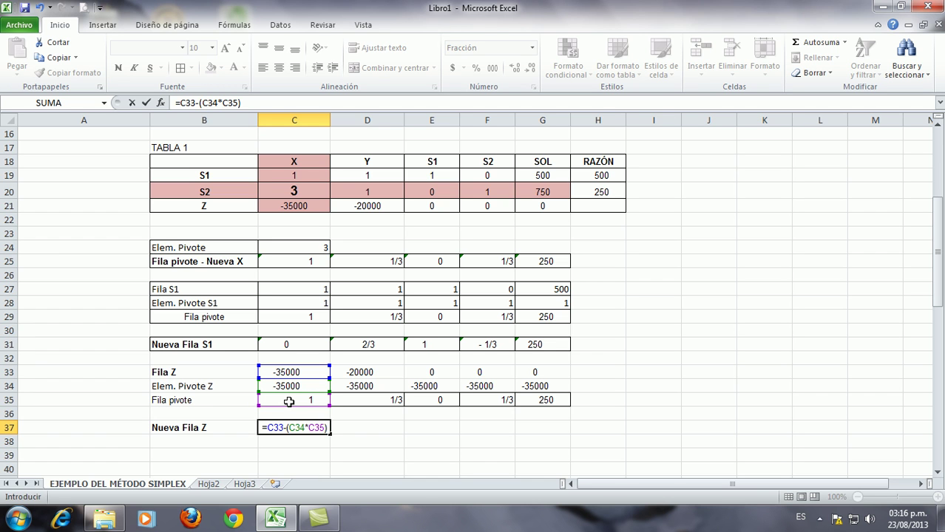
key(Return)
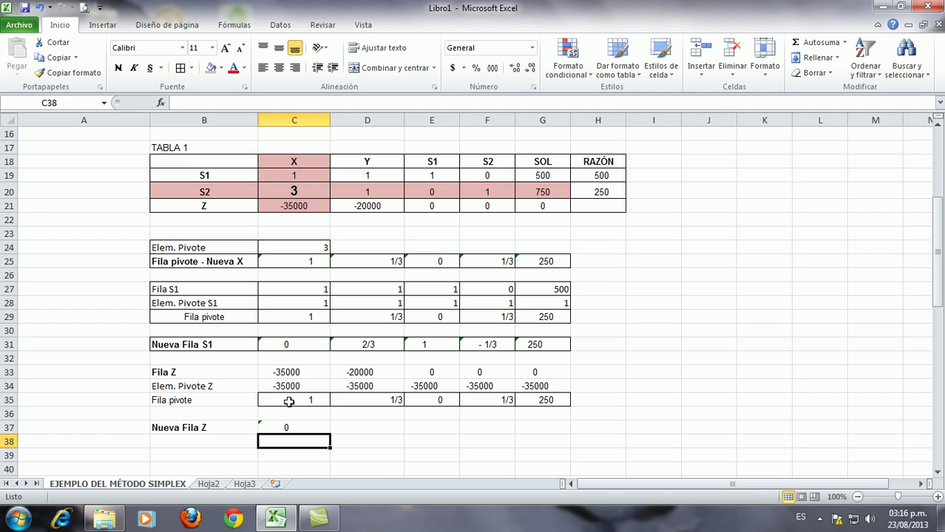
- Fill the formula in C37 across to G37 to complete the new Z row
click(288, 427)
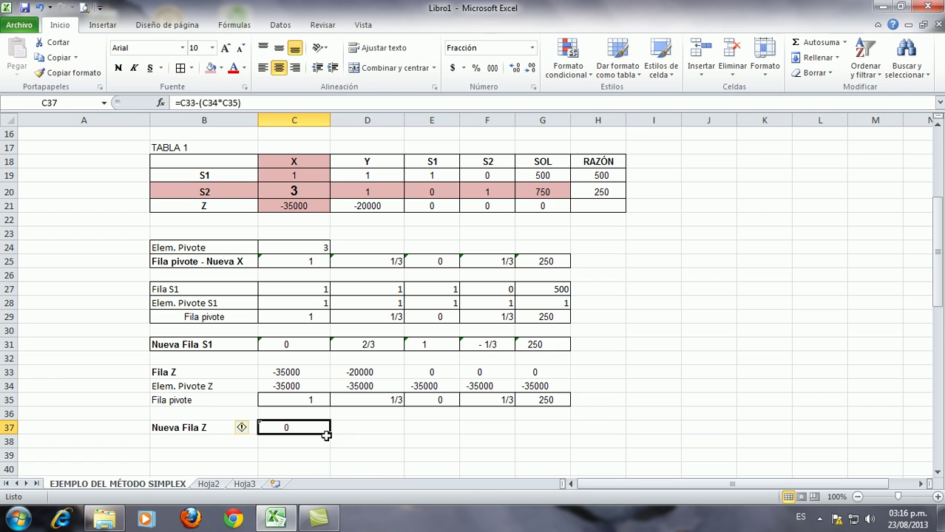
drag(332, 434, 551, 434)
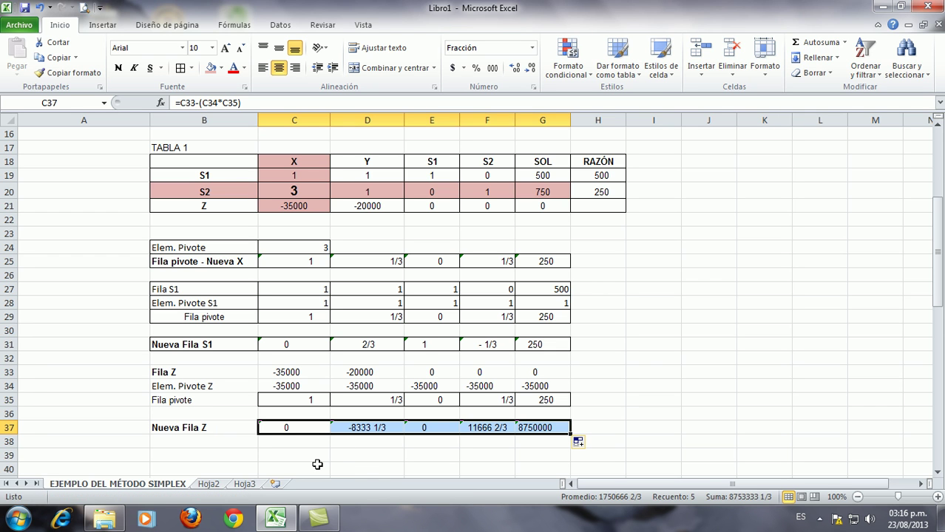
click(318, 455)
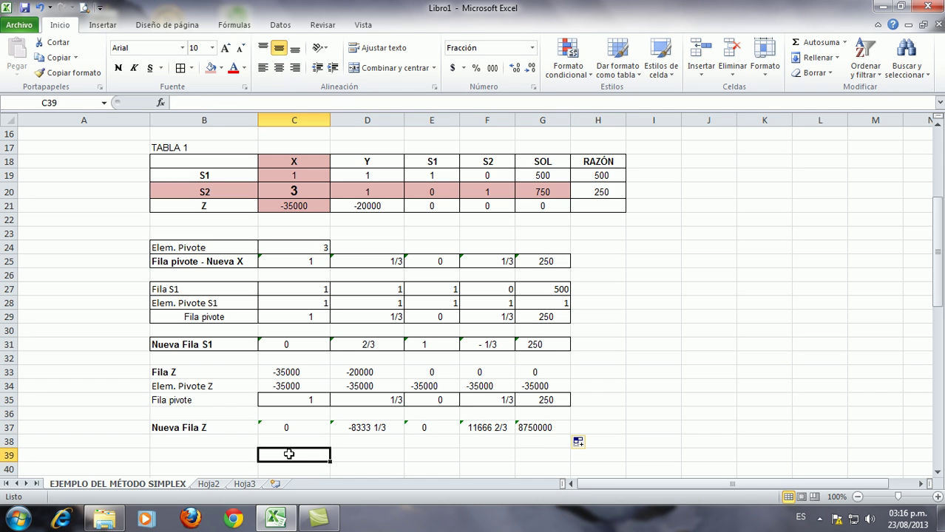
- Apply all borders to the Z calculation block B33:G35 and select the "Nueva Fila Z" row B37:G37
drag(192, 371, 553, 401)
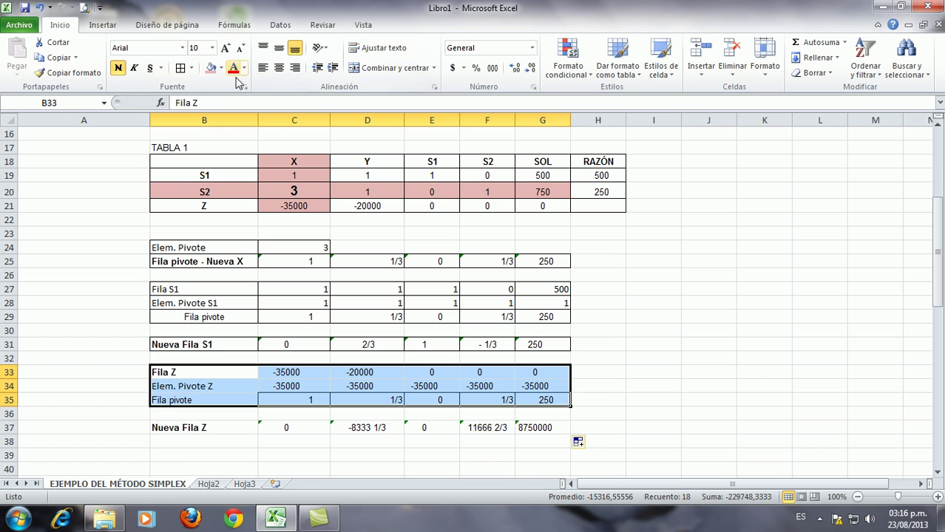
click(180, 68)
drag(190, 428, 528, 423)
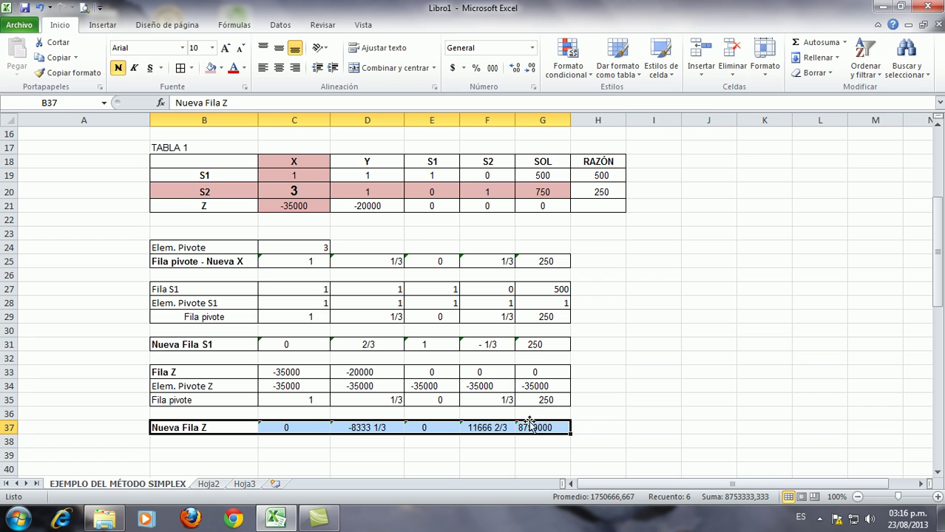
- Enter the title TABLA 2 in cell B40, below the Nueva Fila Z row
click(179, 68)
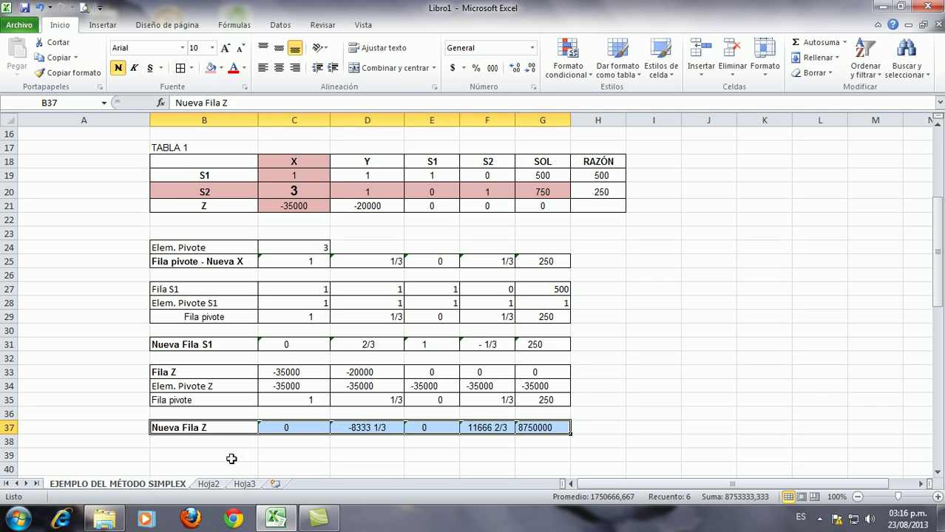
click(218, 457)
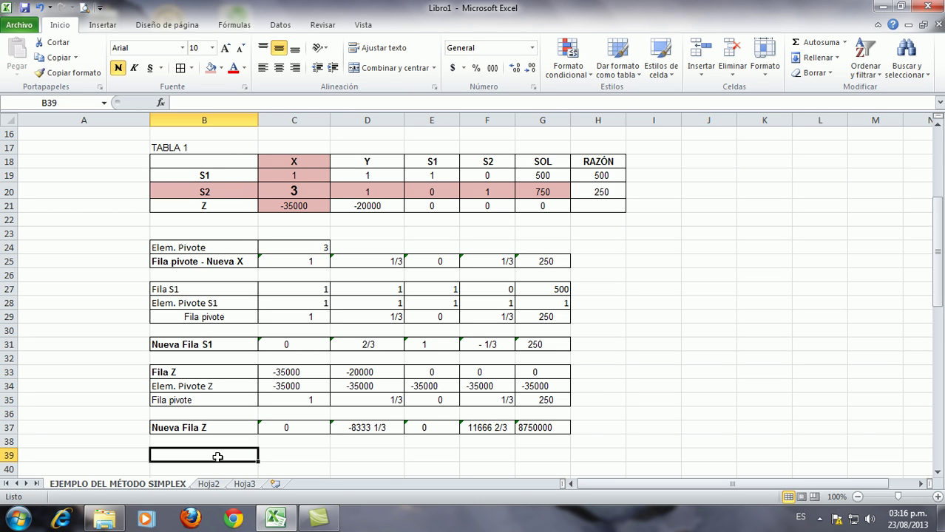
key(Down)
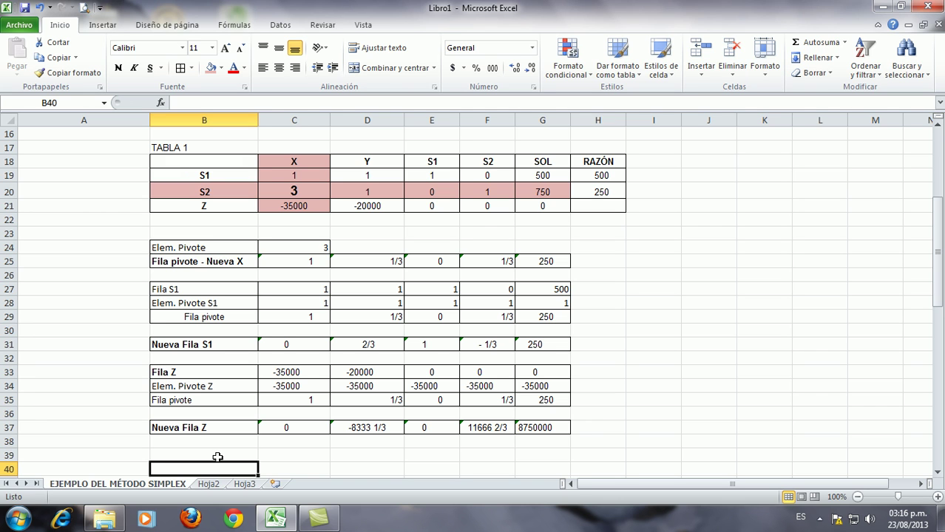
text(TABLA 2)
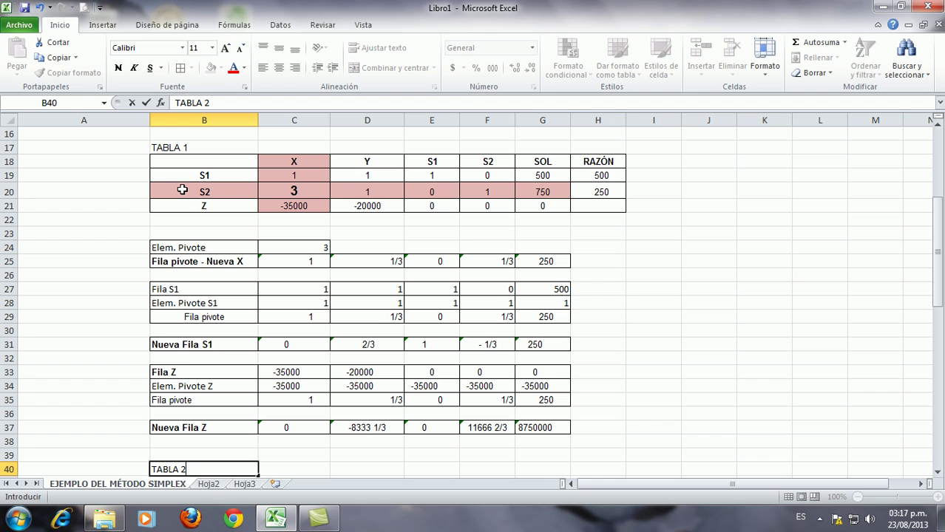
- Enter the row labels S1, X and Z in cells B41 to B43 under the TABLA 2 title
scroll(688, 364, down, 1)
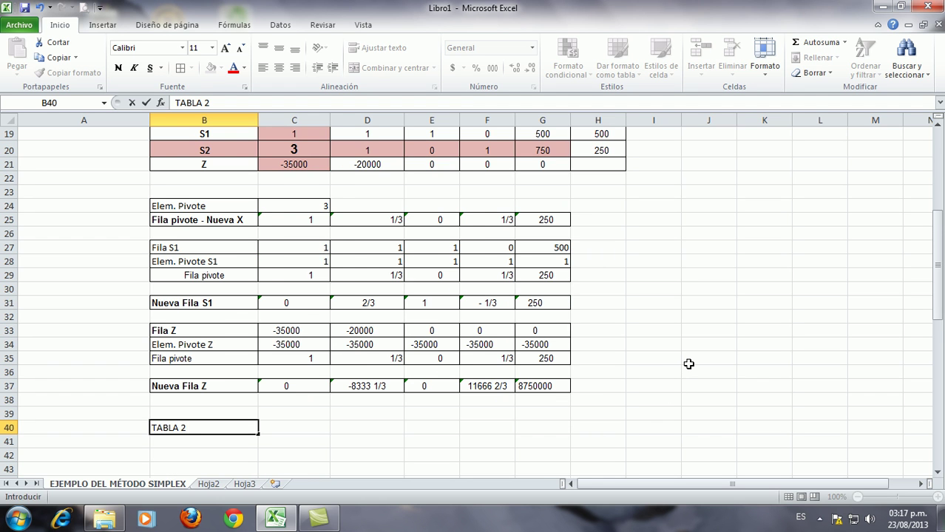
scroll(688, 364, down, 1)
click(218, 397)
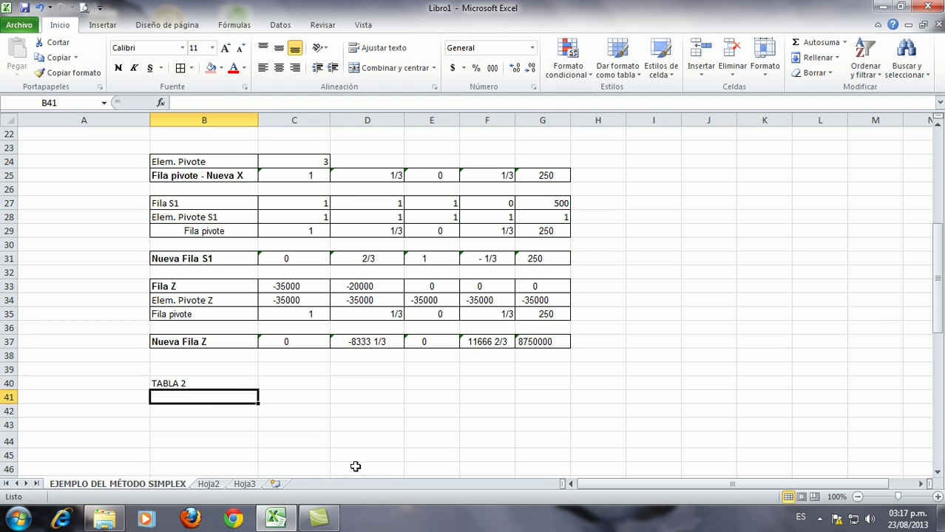
text(S1)
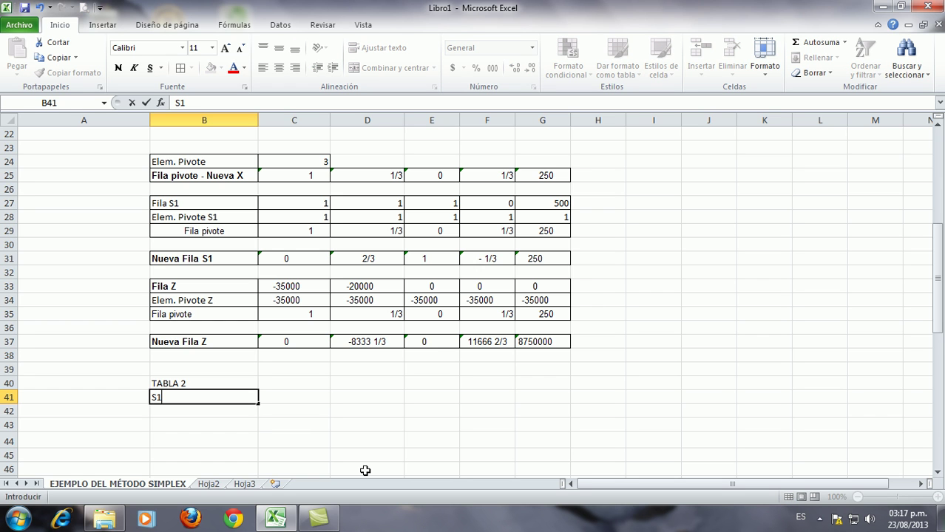
scroll(255, 473, up, 2)
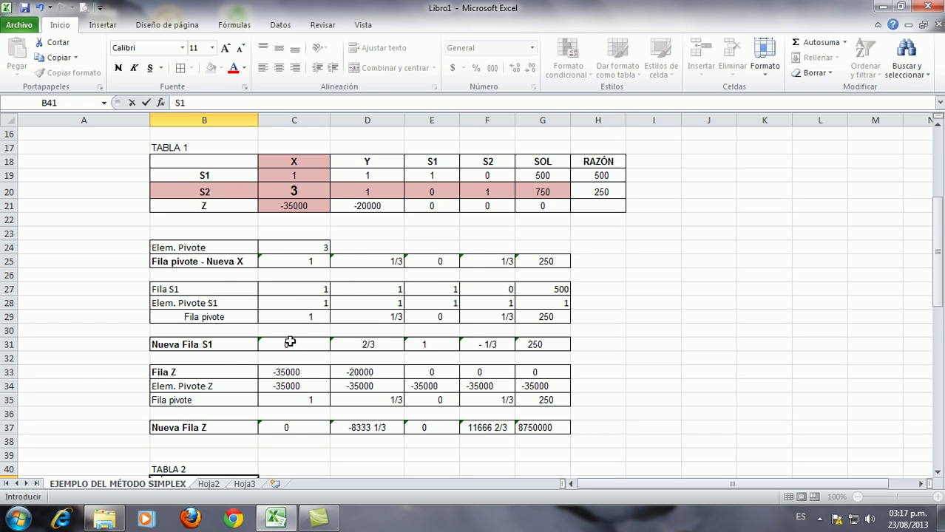
scroll(290, 341, down, 2)
click(175, 414)
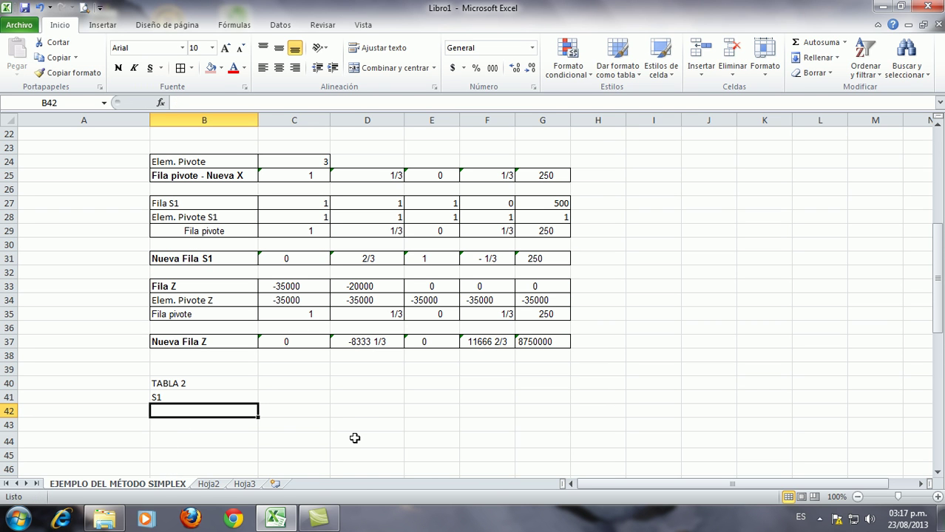
text(X)
scroll(355, 439, up, 2)
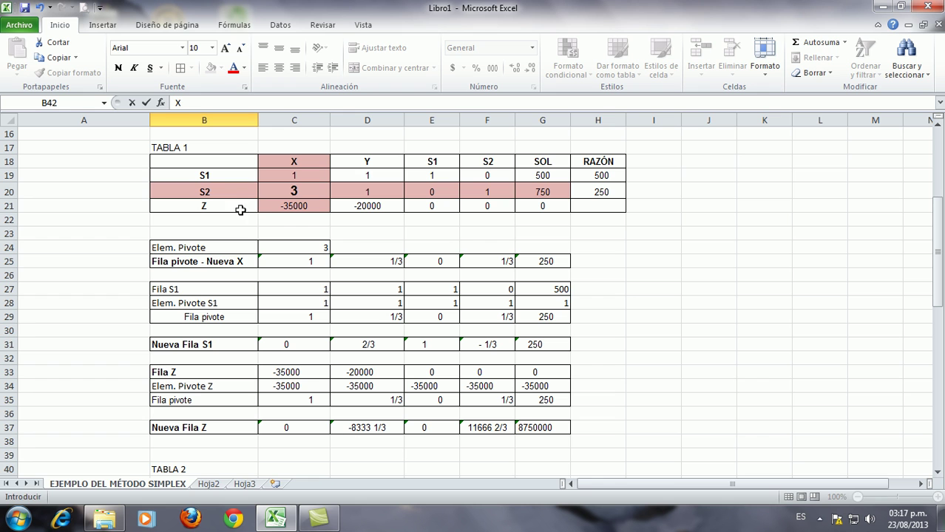
scroll(299, 453, down, 1)
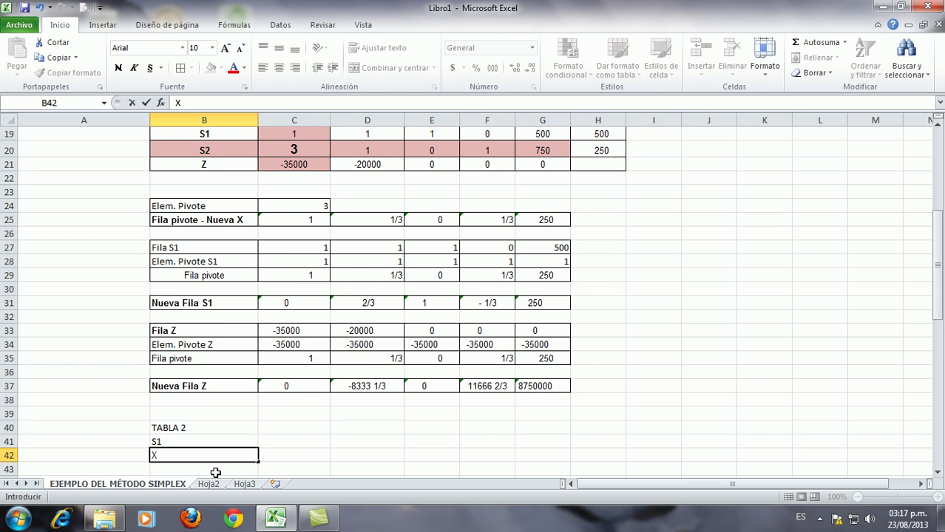
scroll(215, 473, down, 1)
click(185, 431)
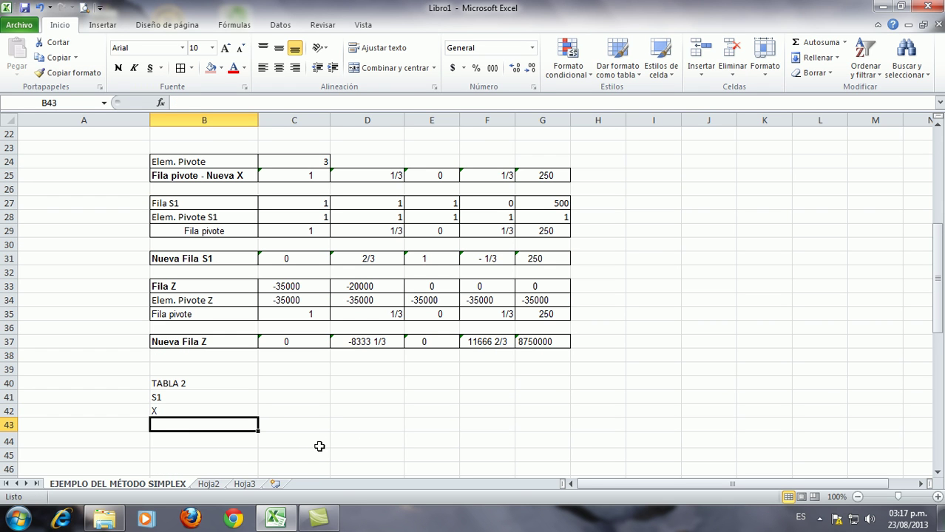
text(Z)
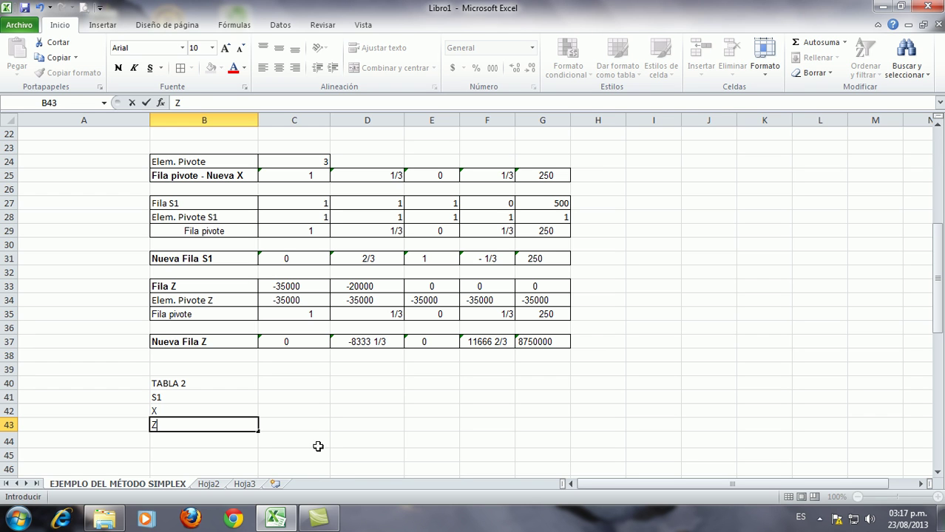
- Copy the Nueva Fila S1 results from C31:G31 and paste them as values only into the S1 row starting at C41
drag(294, 259, 525, 259)
right_click(525, 259)
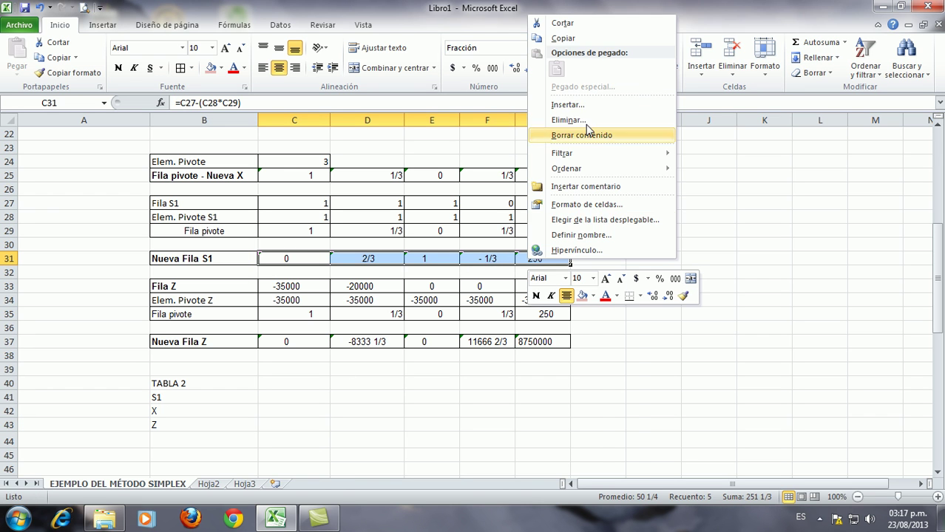
click(564, 38)
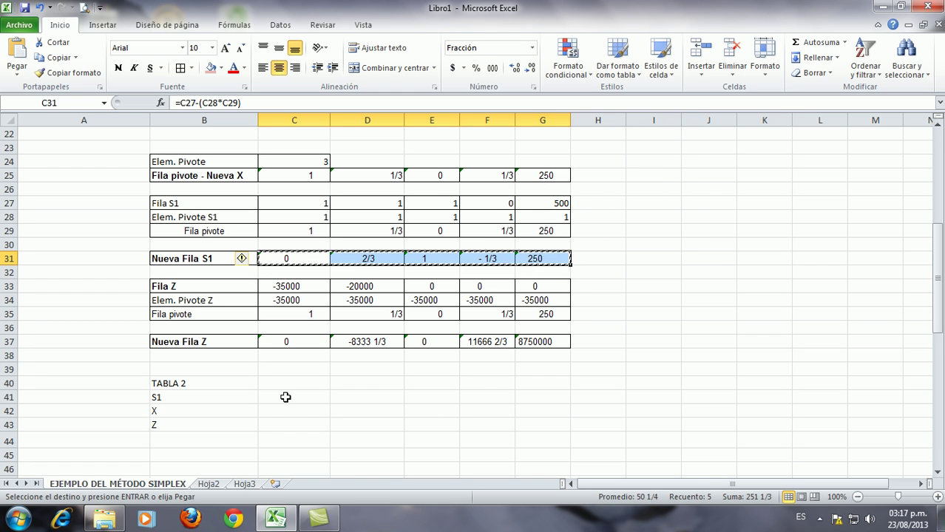
click(285, 397)
right_click(287, 398)
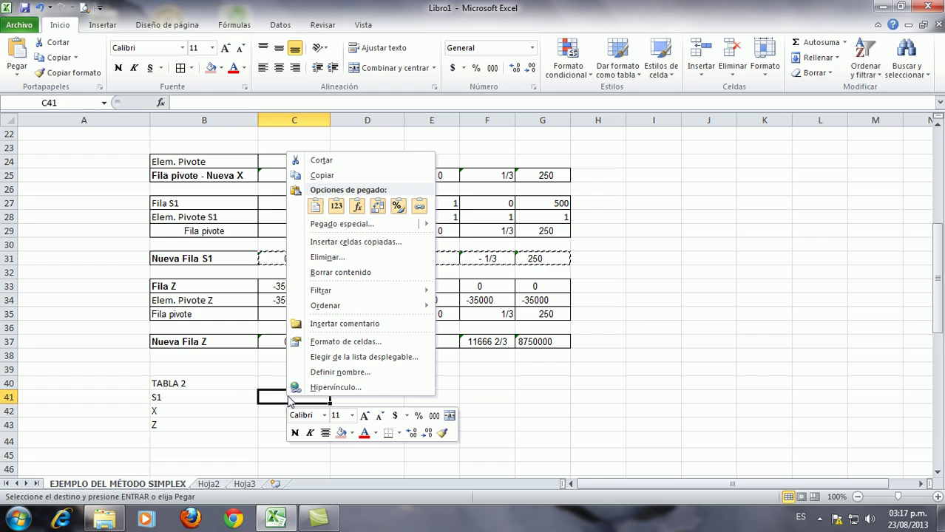
click(316, 208)
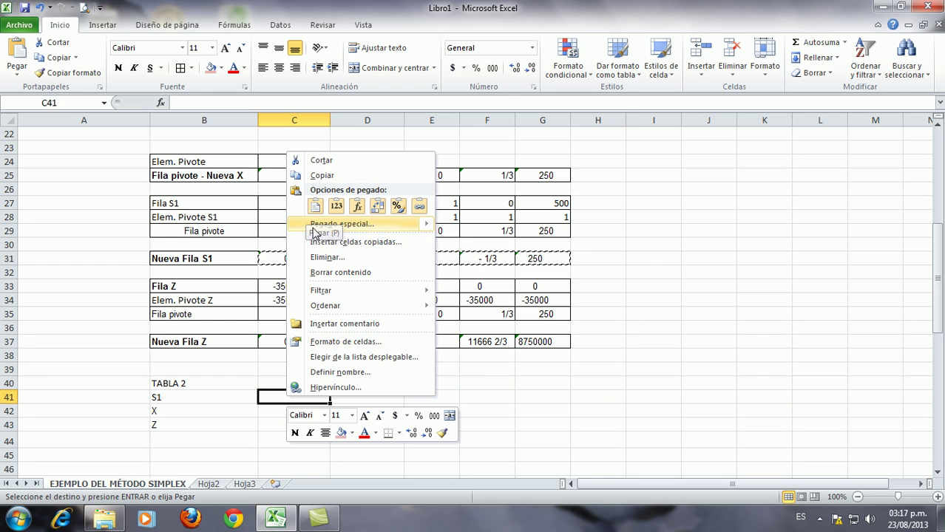
click(314, 229)
click(164, 173)
click(409, 314)
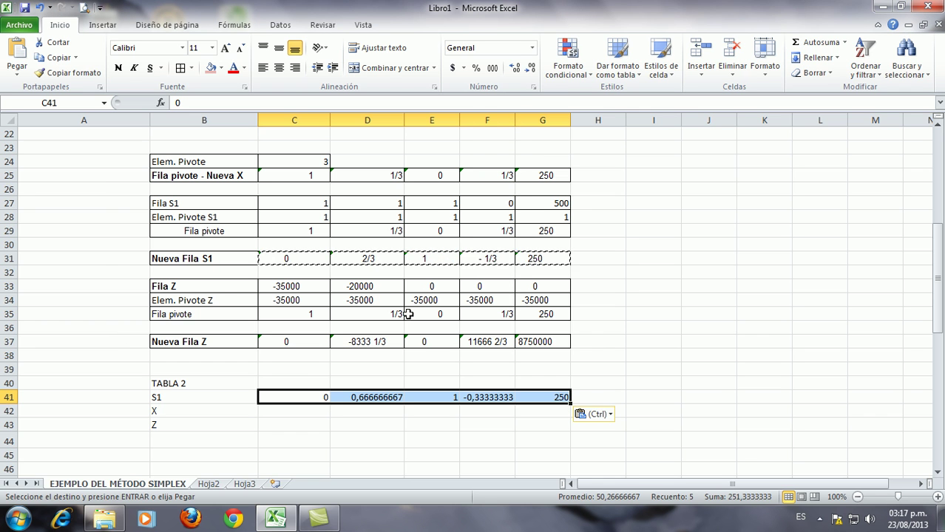
- Format the S1 row values in C41:G41 as fractions of up to one digit (Fracción, Hasta un dígito)
right_click(372, 398)
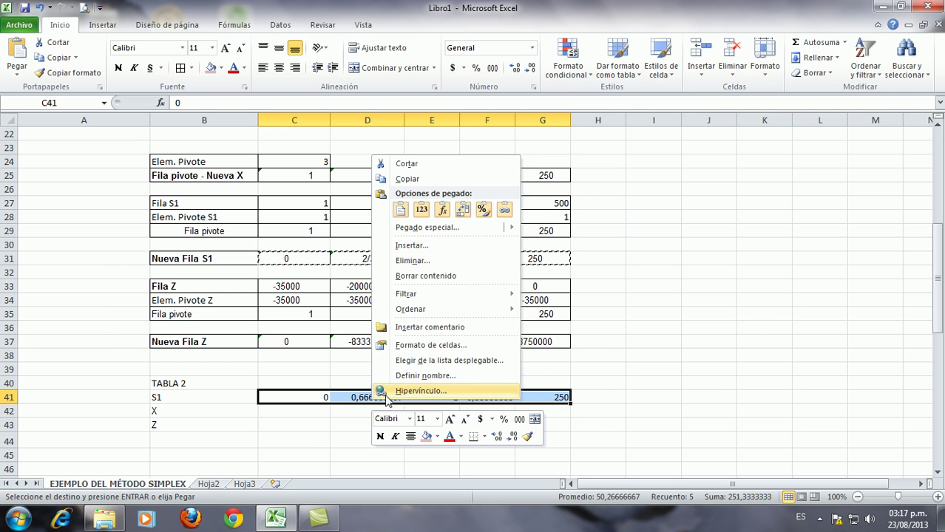
click(428, 347)
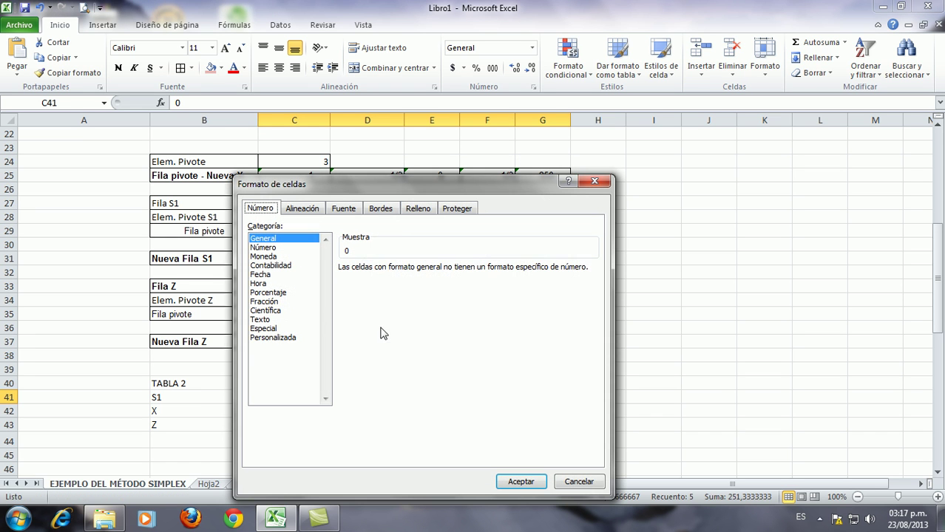
click(264, 302)
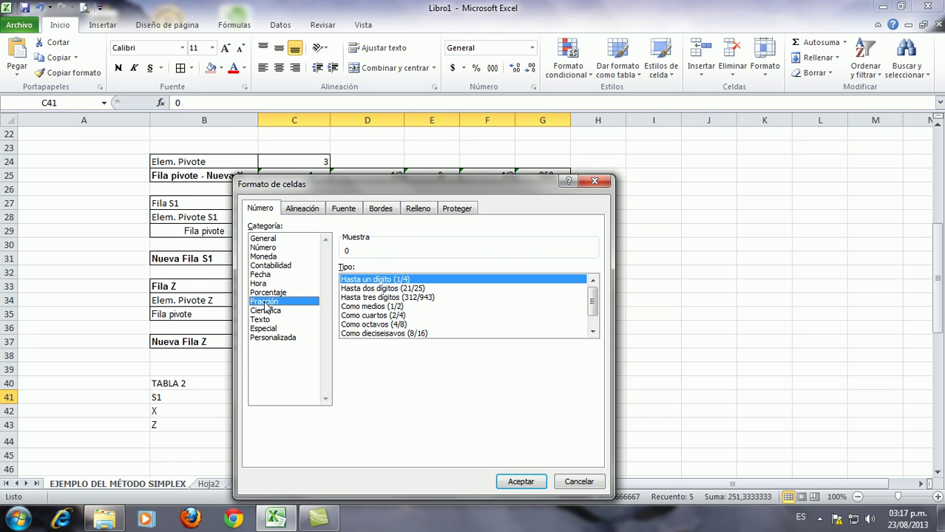
click(521, 482)
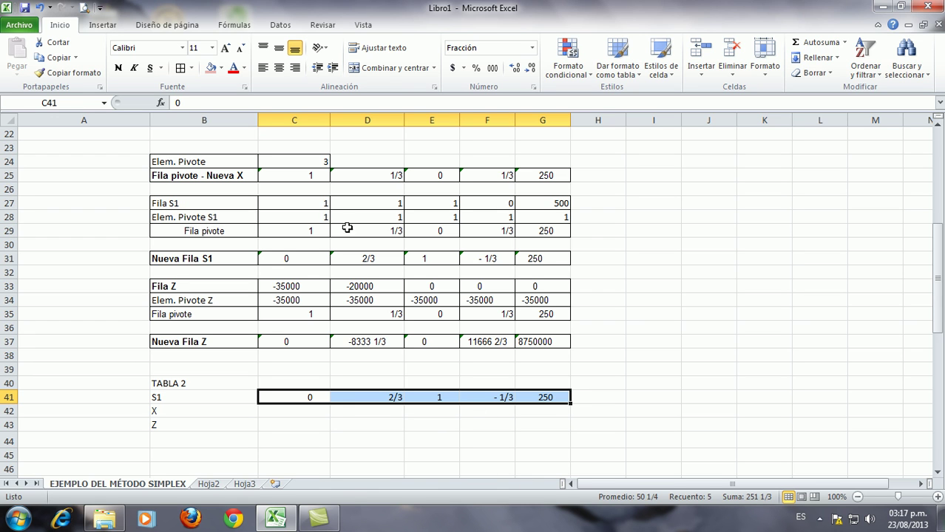
- Copy the Fila pivote values from C29:G29 into the X row of TABLA 2, starting at C42
click(298, 420)
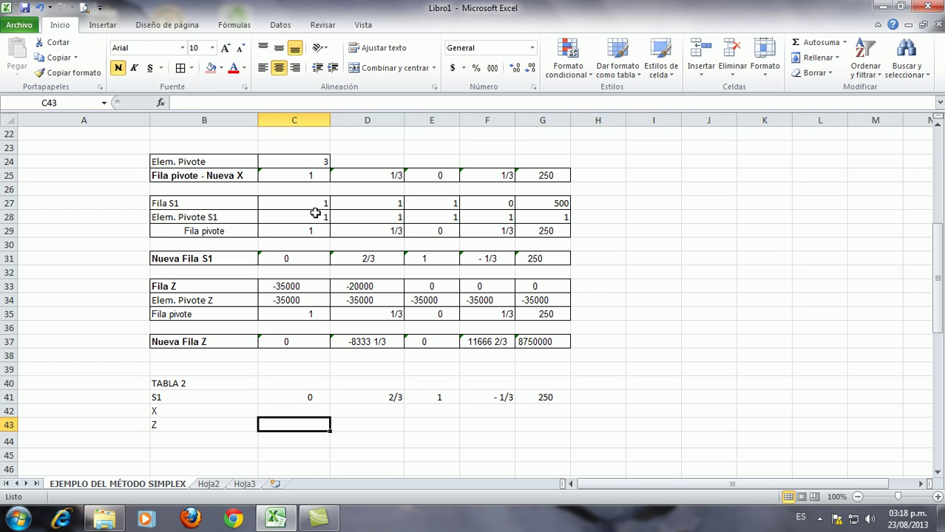
drag(296, 176, 537, 176)
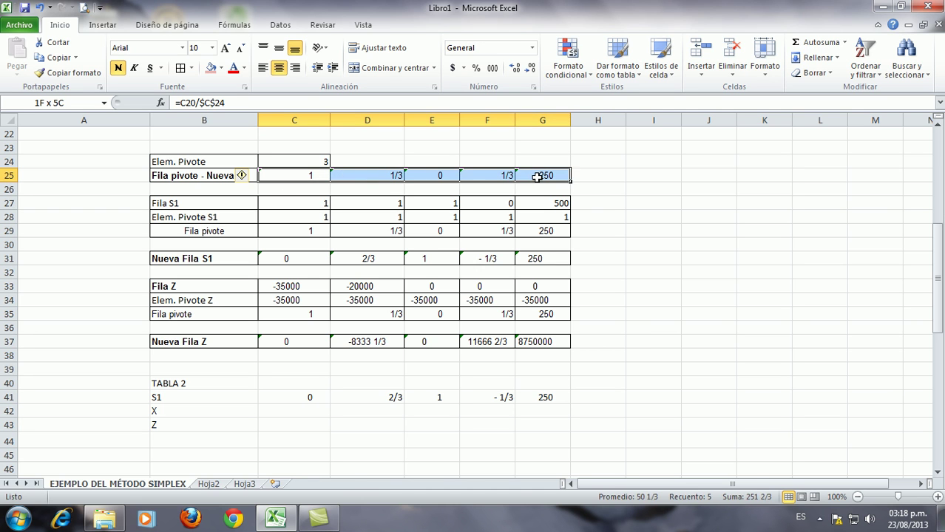
click(303, 231)
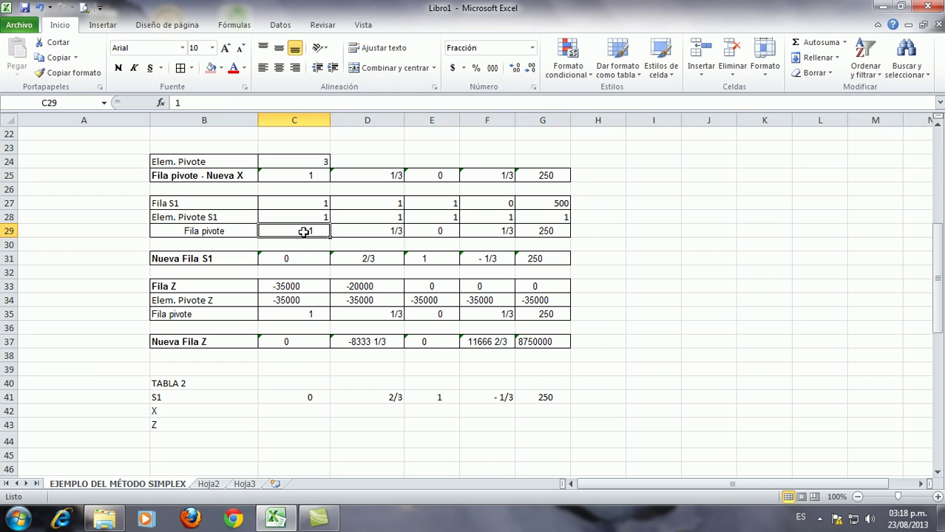
drag(303, 231, 549, 232)
right_click(549, 232)
click(594, 260)
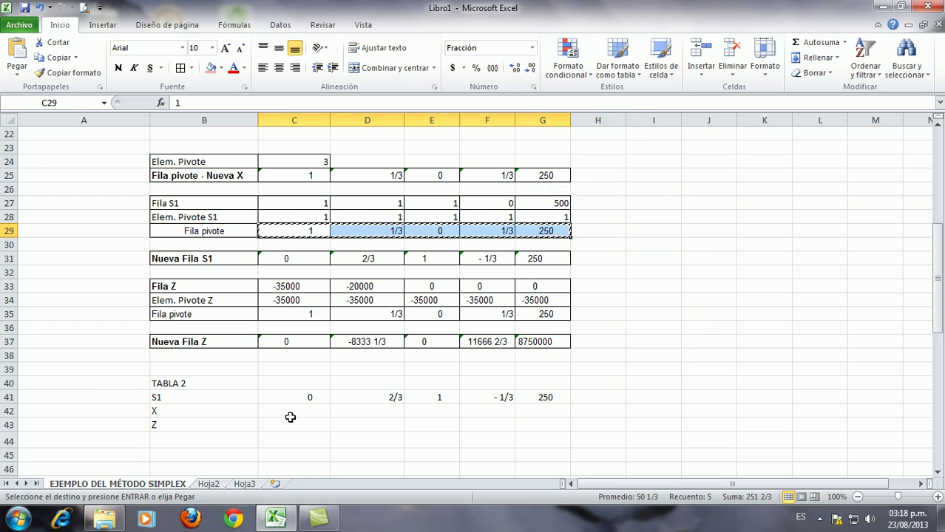
click(292, 410)
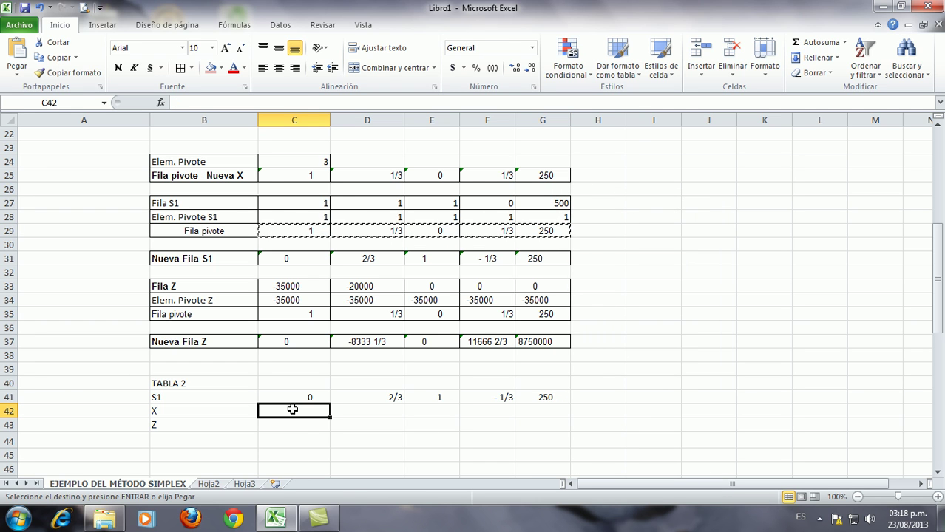
right_click(293, 411)
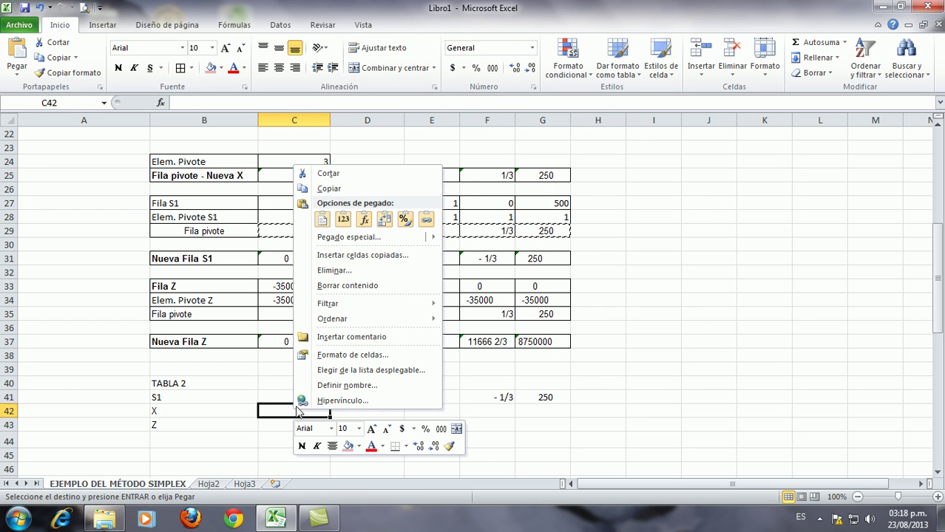
click(326, 218)
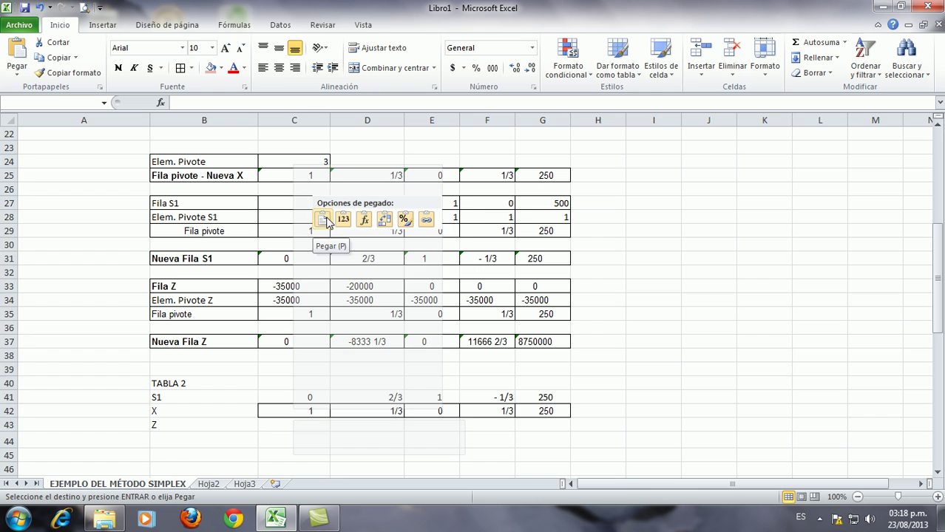
- Copy the Nueva Fila Z results from C37:G37 and paste them as values only into the Z row starting at C43
click(320, 443)
drag(292, 340, 534, 342)
right_click(534, 341)
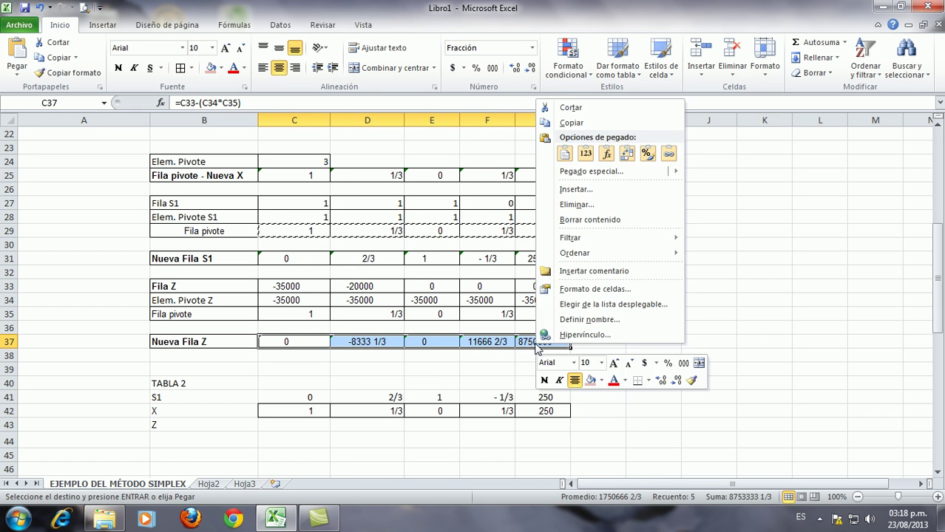
click(566, 120)
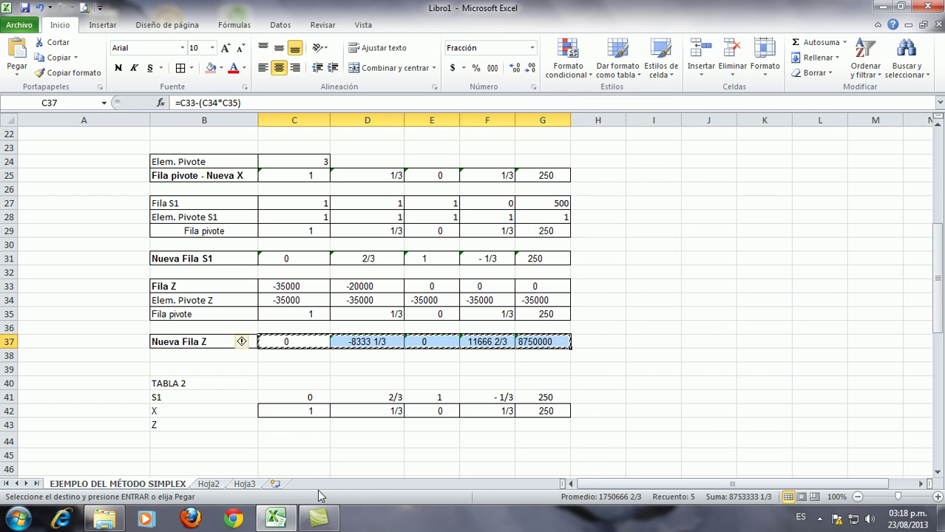
click(284, 424)
right_click(284, 424)
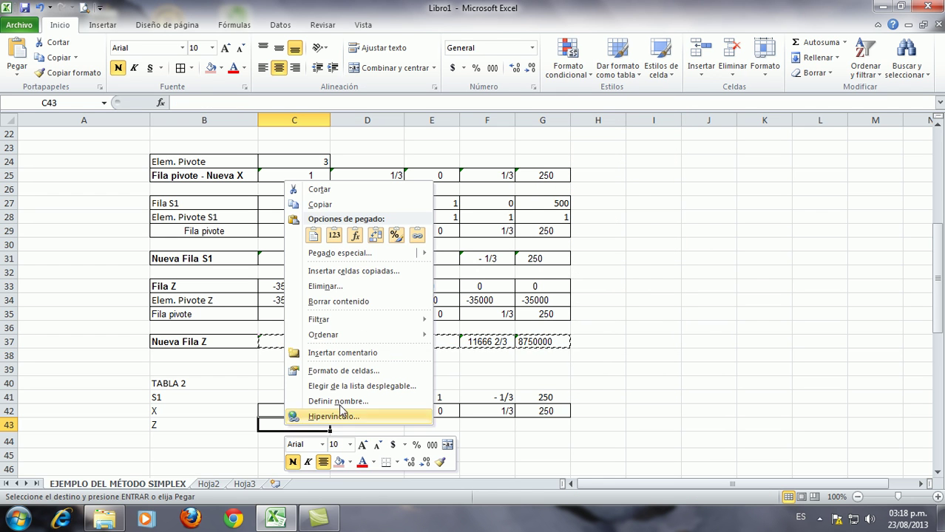
click(342, 253)
click(186, 204)
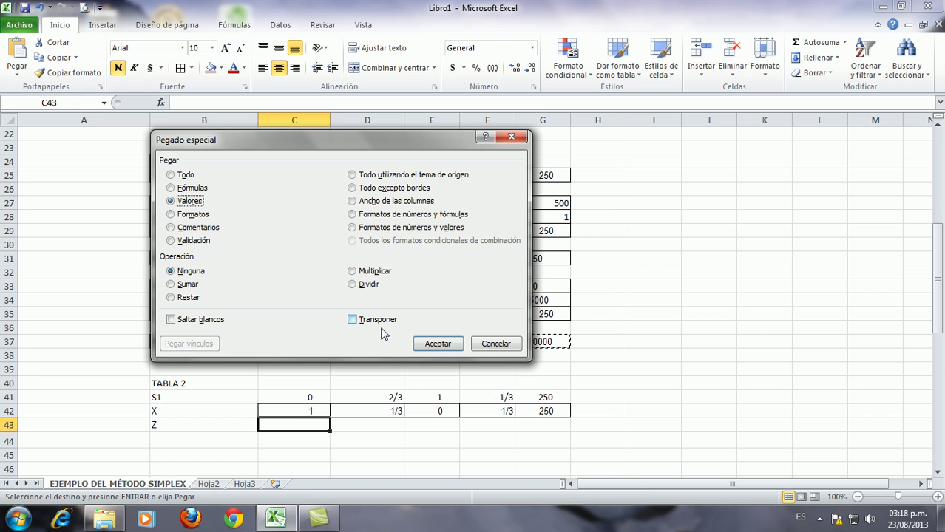
click(426, 344)
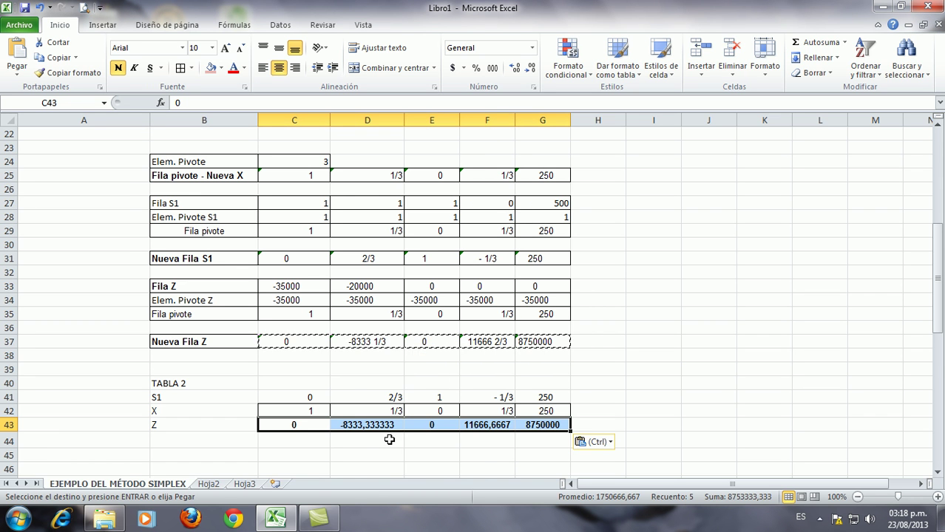
- Format the Z row values in C43:G43 as fractions of up to one digit (Fracción, Hasta un dígito)
right_click(356, 427)
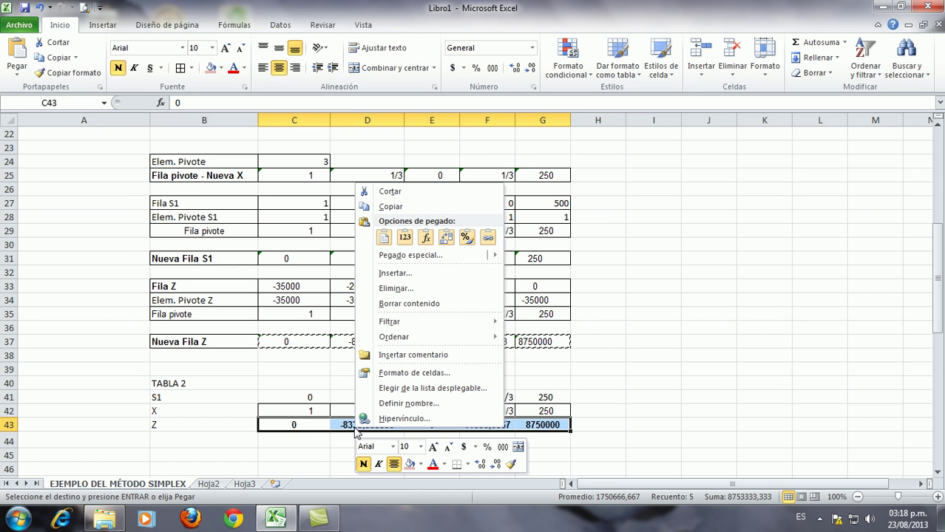
click(400, 372)
click(233, 308)
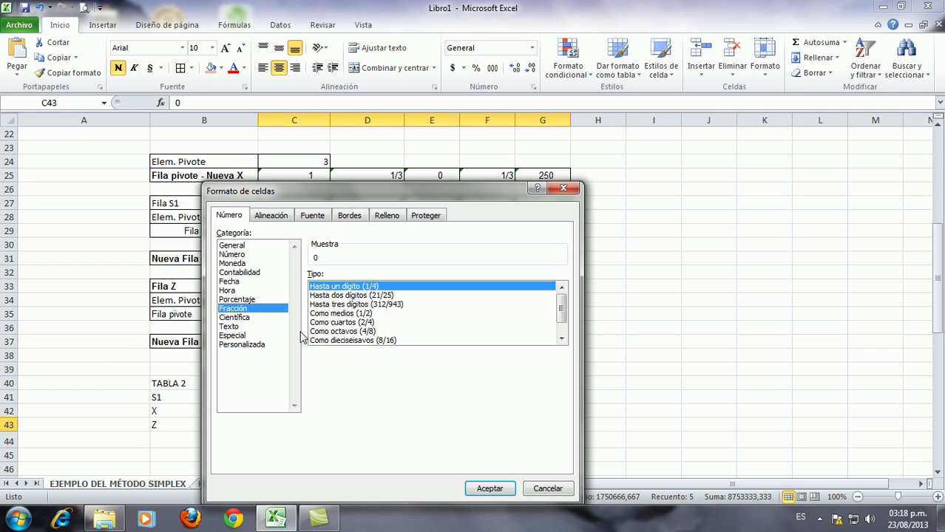
click(487, 489)
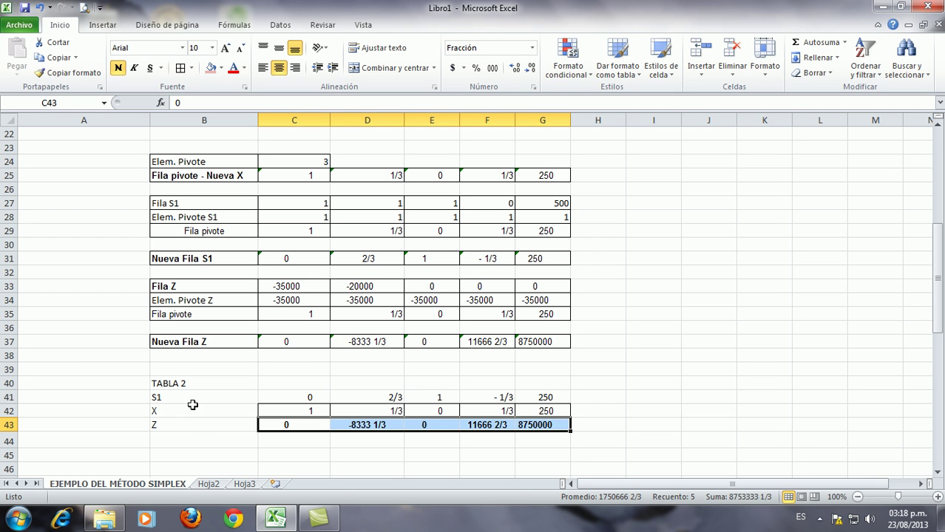
- Enter the TABLA 2 column headings X, Y, S1, S2, SOL and RAZÓN in cells C40 to H40
click(289, 383)
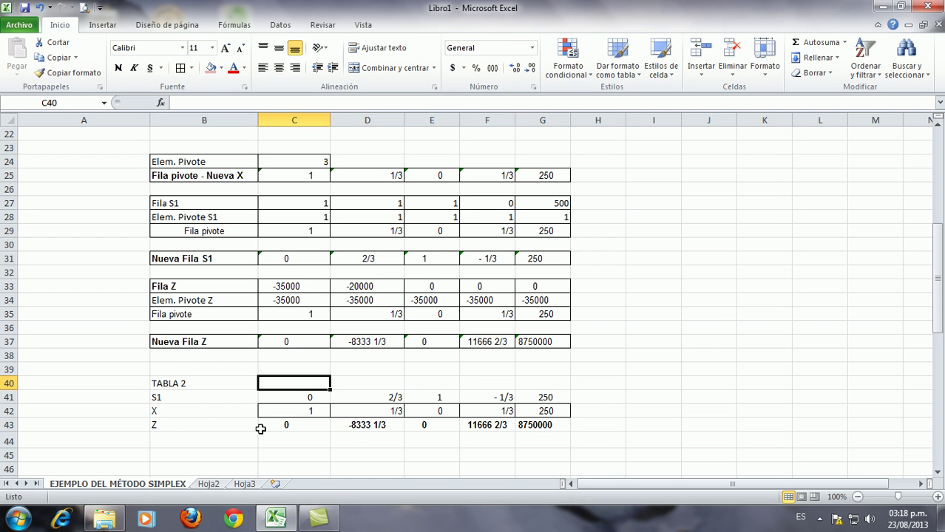
text(X)
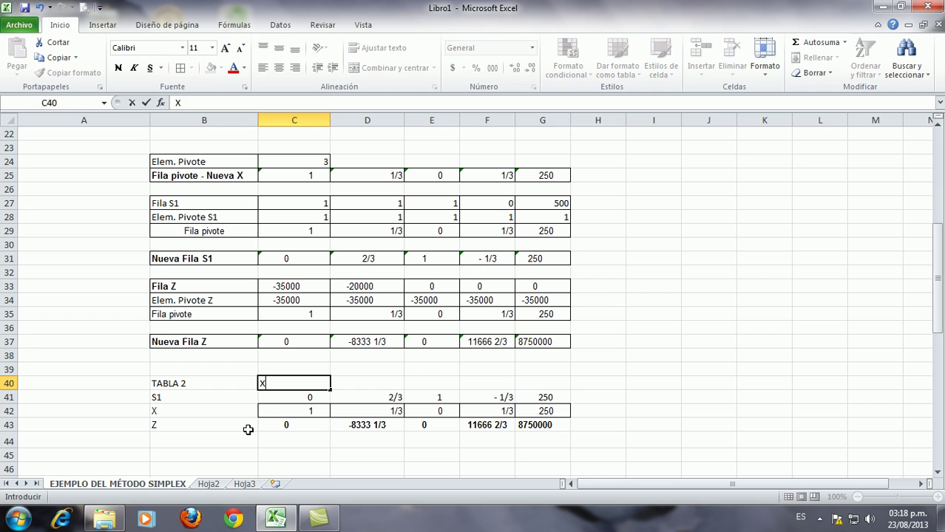
key(Tab)
text(Y)
key(Tab)
text(S1)
key(Tab)
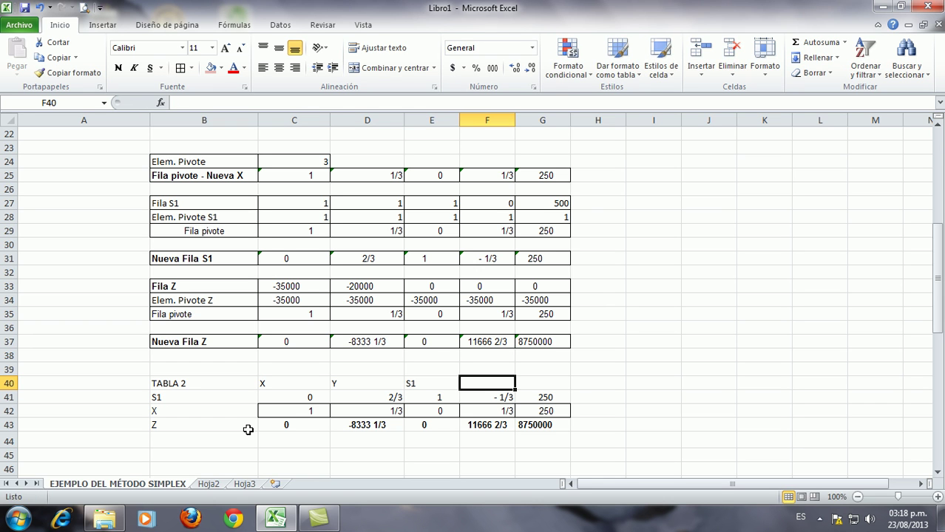
text(S2)
key(Tab)
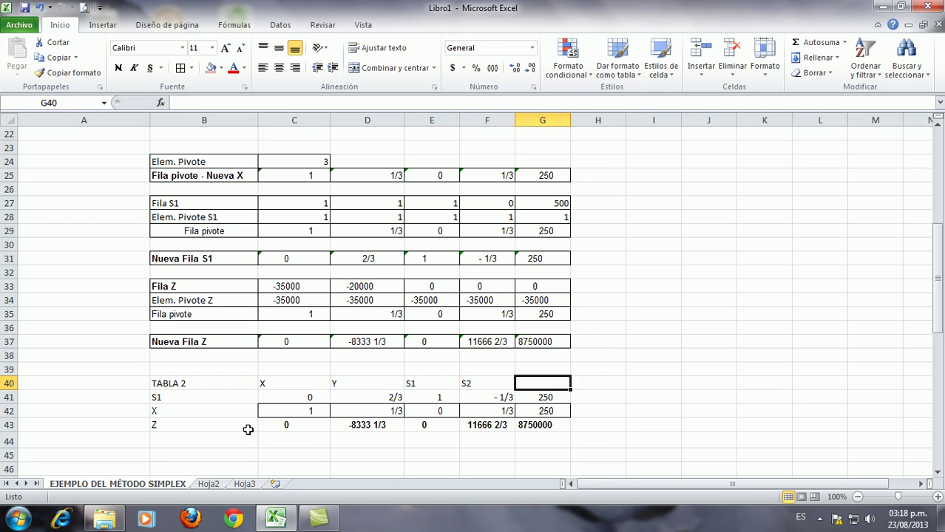
text(SOL)
key(Tab)
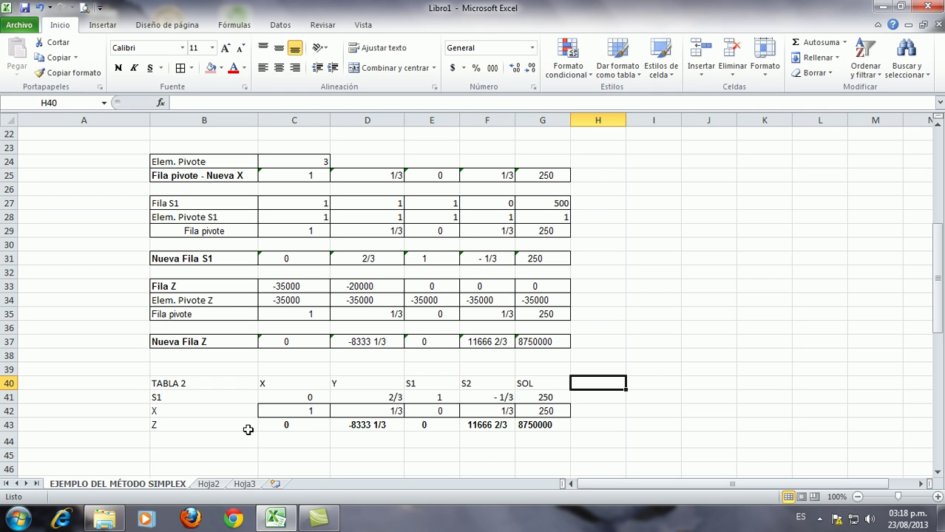
text(RAZ)
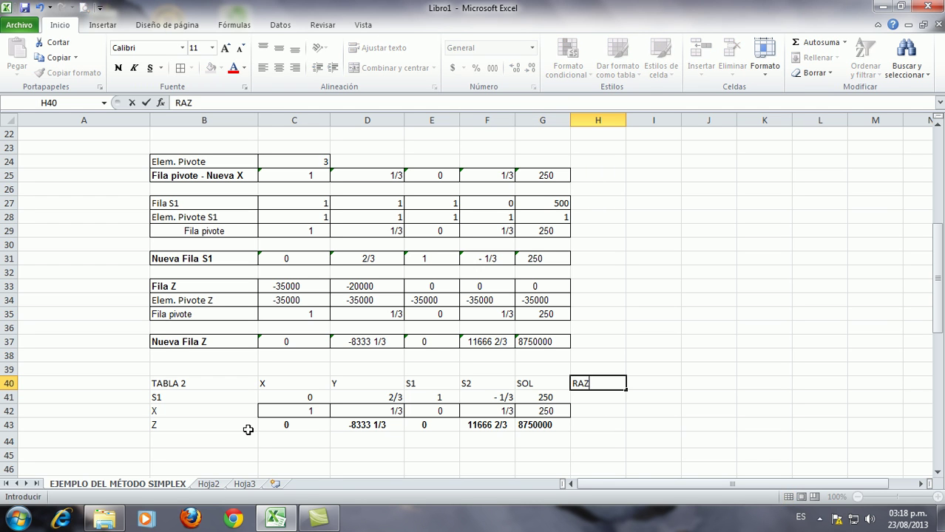
text(ÓN)
scroll(416, 429, down, 1)
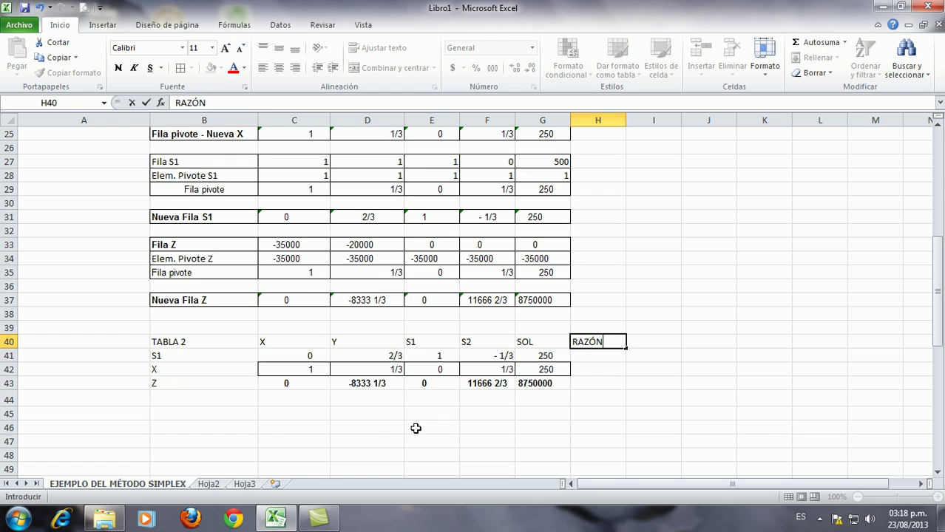
scroll(237, 342, up, 3)
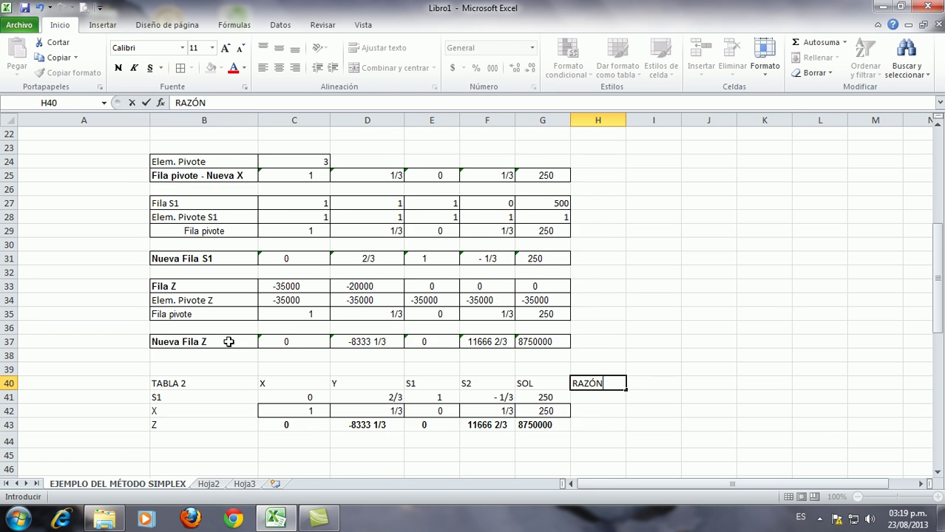
click(187, 148)
right_click(187, 148)
click(222, 159)
click(235, 161)
right_click(174, 162)
click(203, 216)
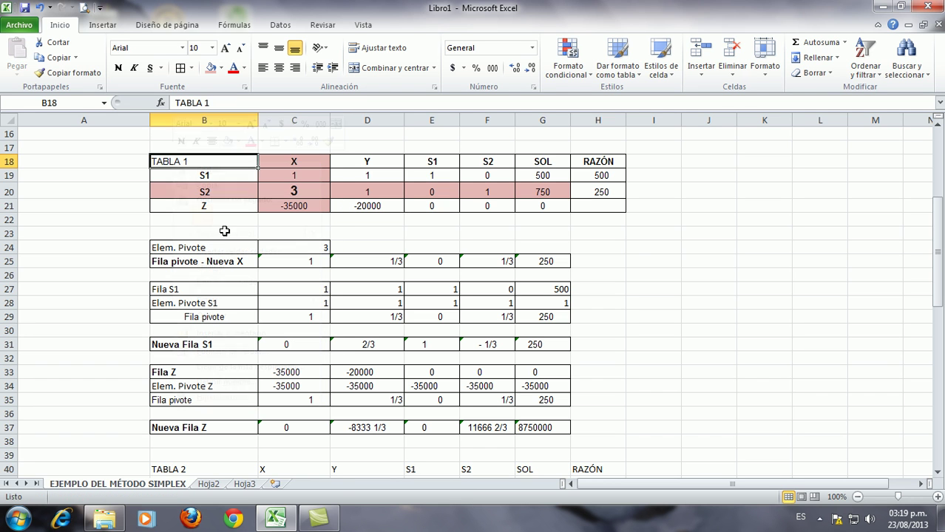
click(699, 260)
click(209, 166)
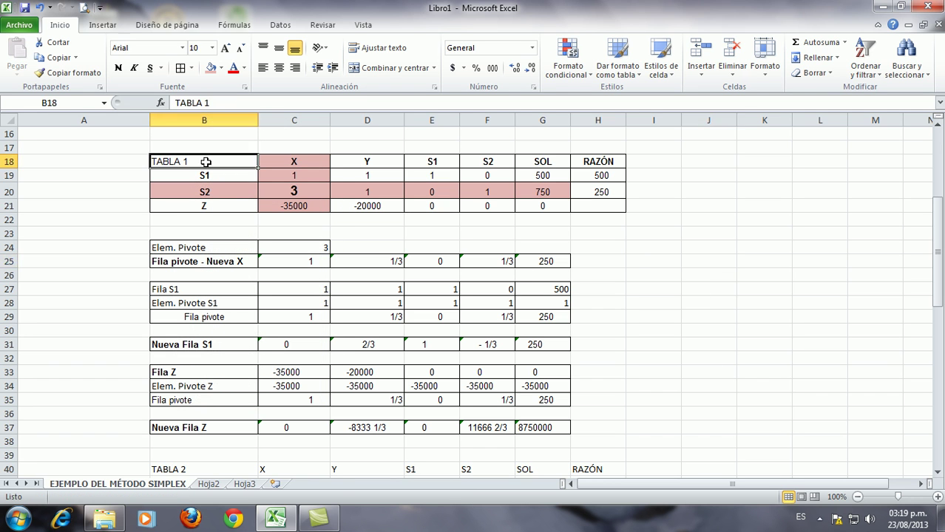
click(686, 315)
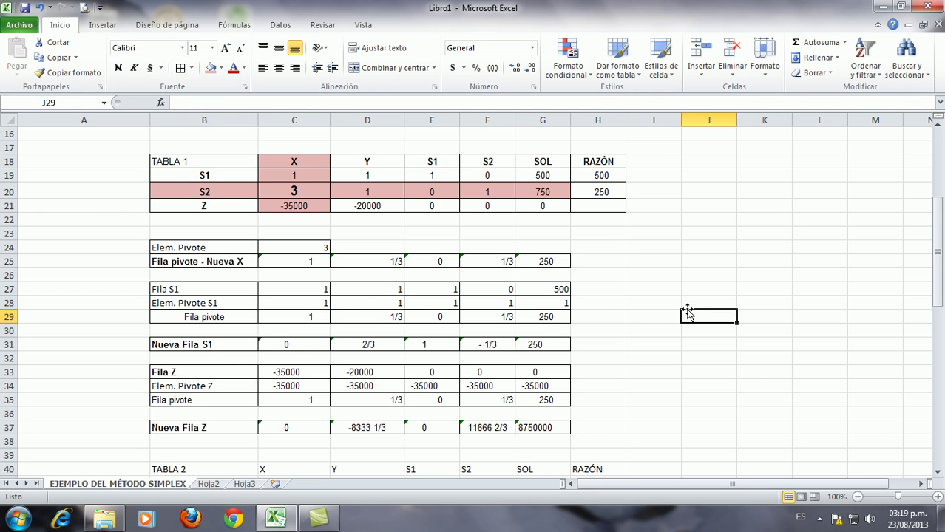
- Apply borders to all cells of TABLA 2 in the range B40:H43
scroll(688, 316, down, 3)
drag(214, 341, 594, 384)
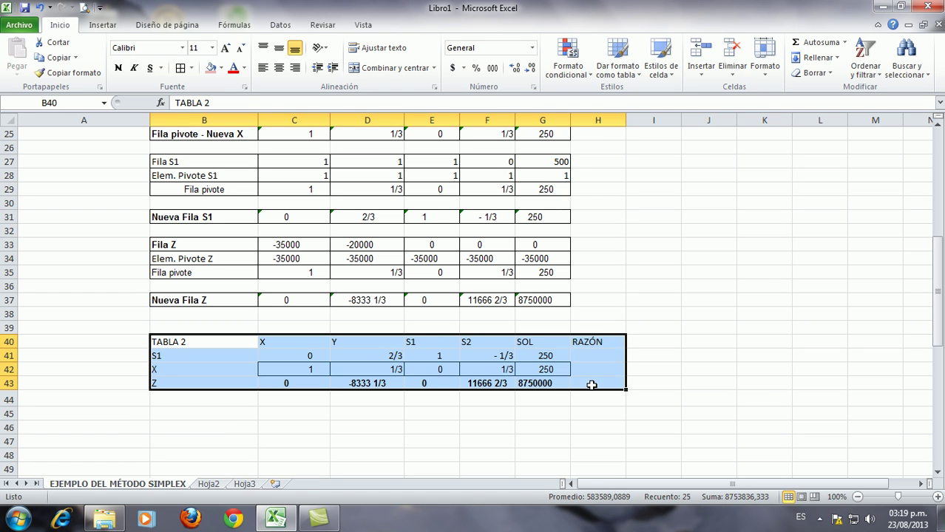
click(180, 67)
click(338, 412)
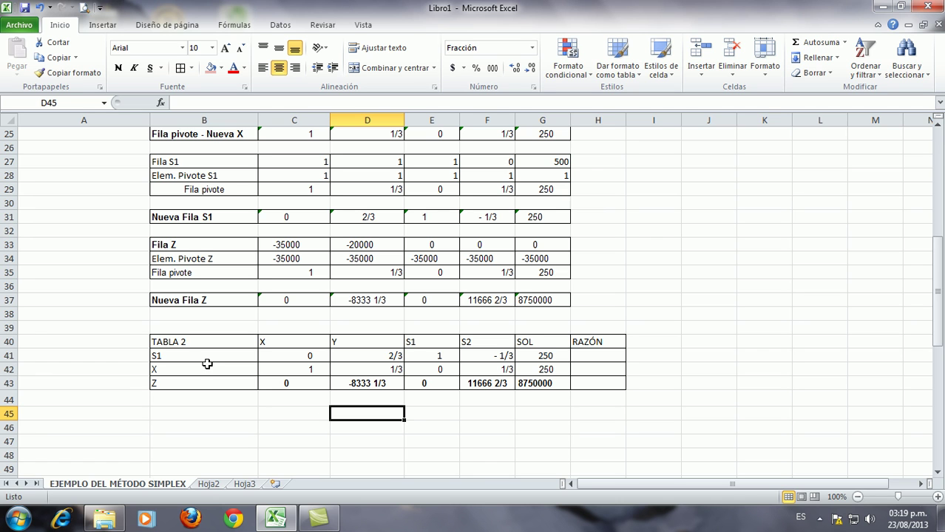
- Make the row labels in B41:B43 bold, and center and bold the column headings in C40:H40
drag(179, 356, 179, 377)
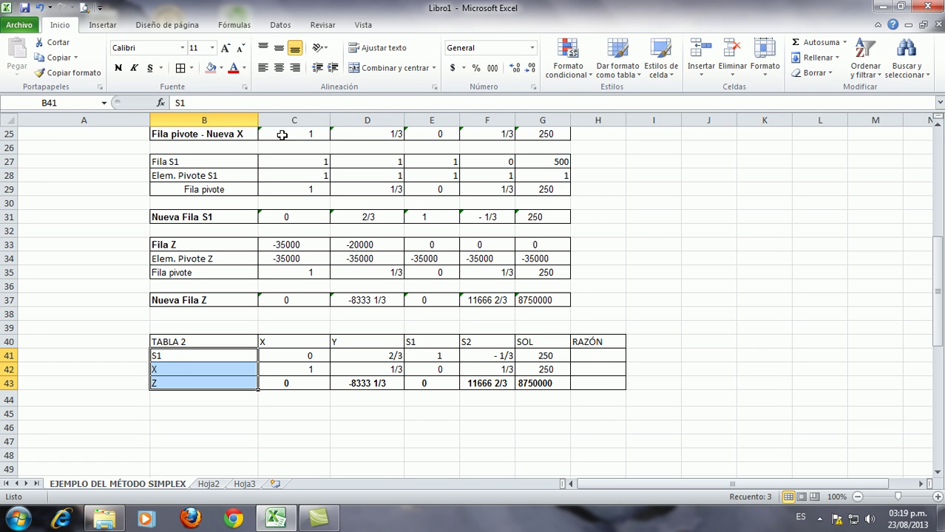
click(118, 68)
drag(288, 340, 585, 335)
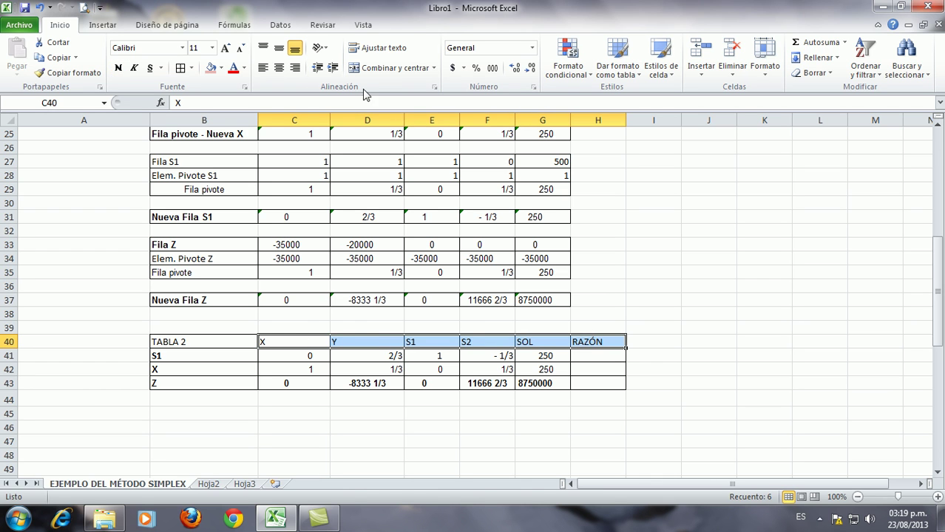
click(279, 68)
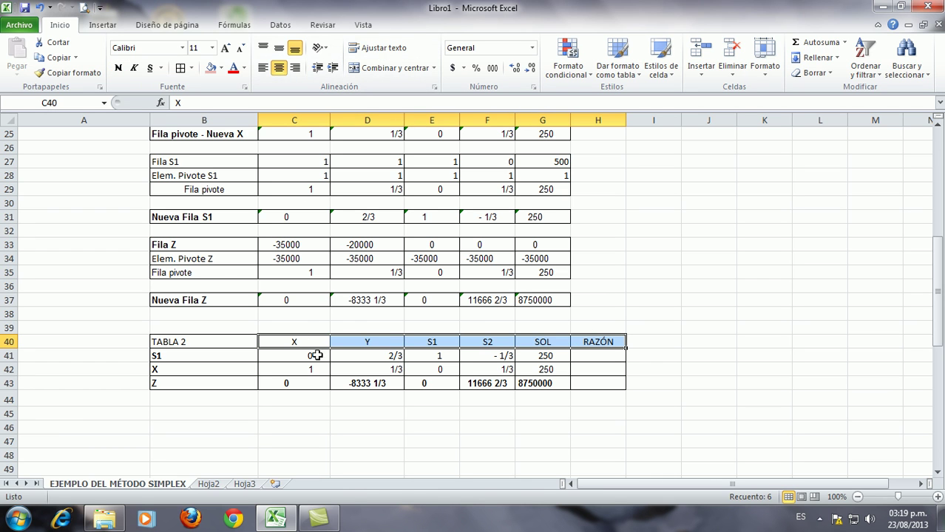
click(117, 68)
click(380, 426)
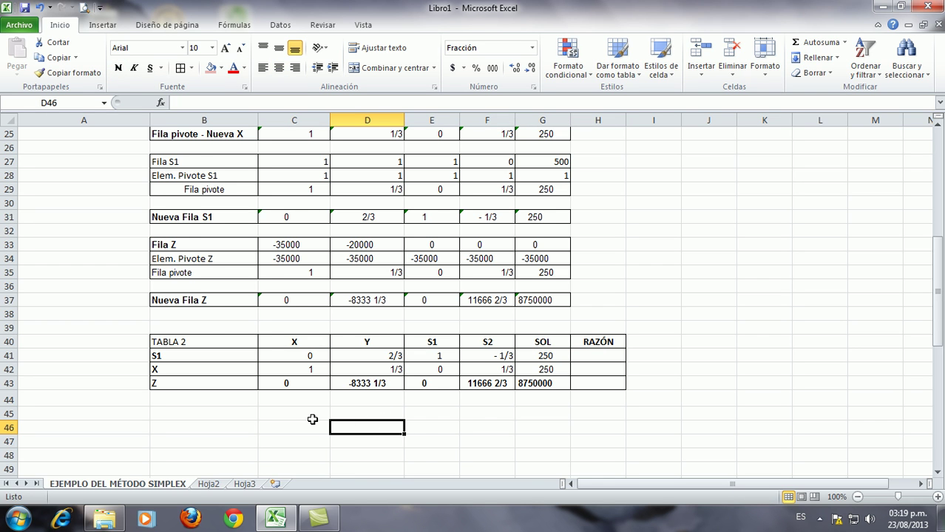
- Compare the Z row coefficients of X and Y in TABLA 1 with those in TABLA 2
scroll(312, 416, up, 3)
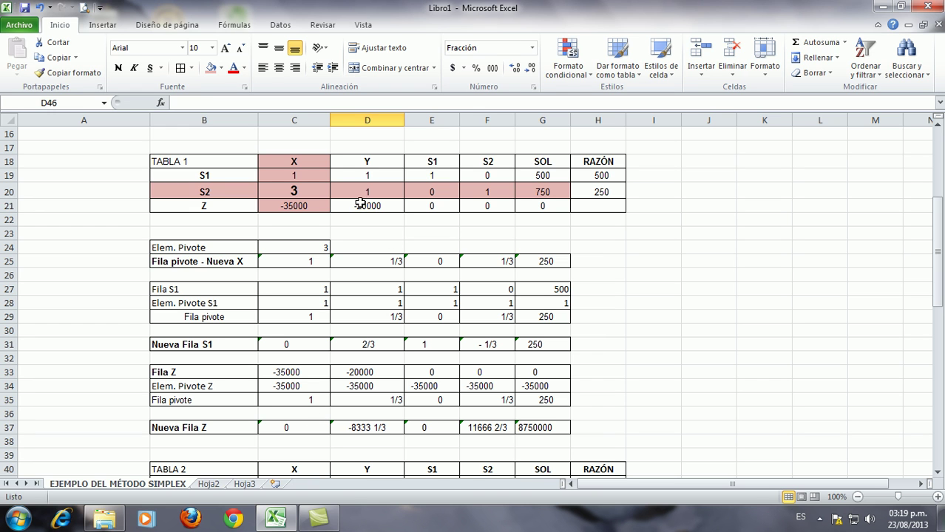
click(303, 208)
click(365, 208)
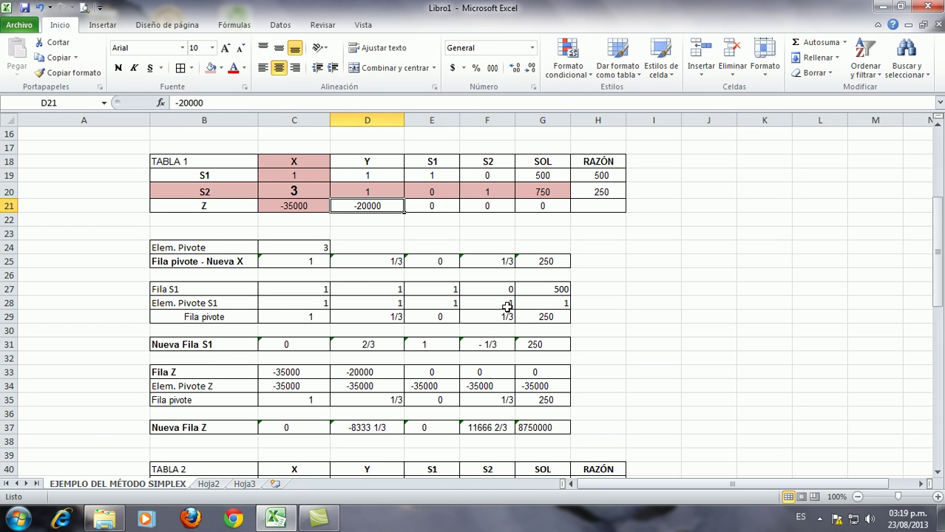
scroll(518, 329, down, 4)
click(366, 345)
click(297, 340)
click(372, 344)
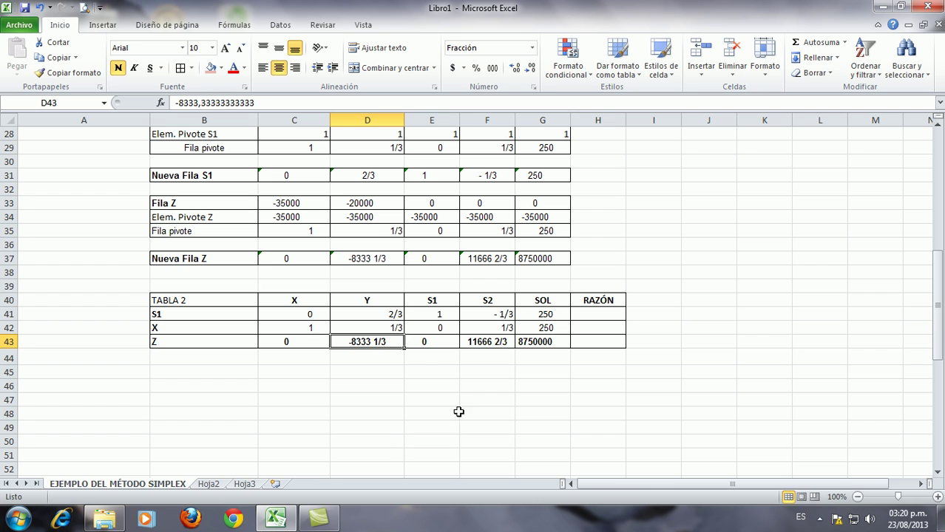
- Center the headings and values of TABLA 2 in the range C40:G43
click(264, 301)
drag(264, 301, 531, 344)
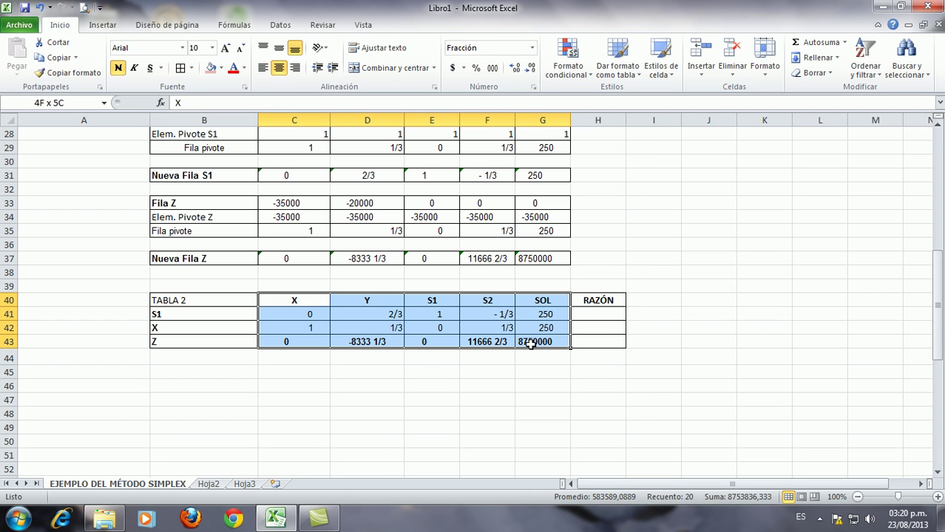
click(279, 68)
click(279, 68)
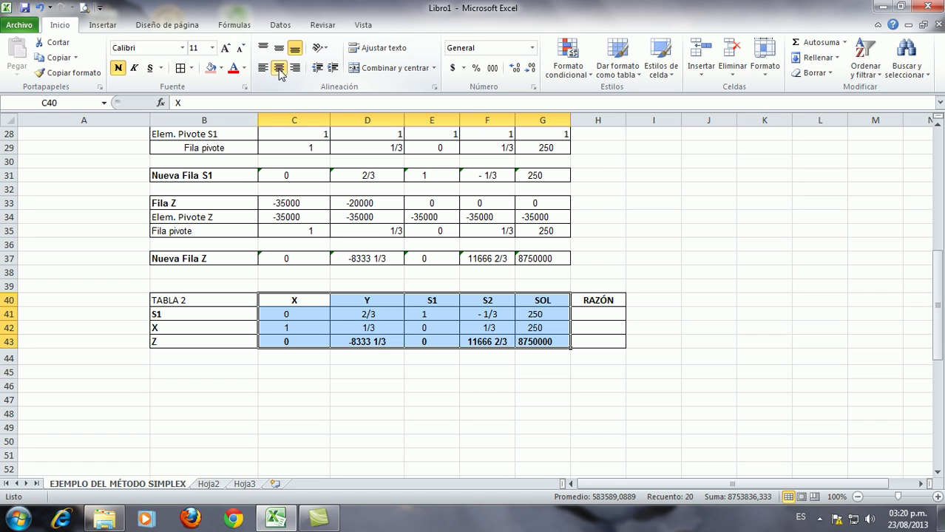
click(317, 399)
drag(301, 301, 544, 301)
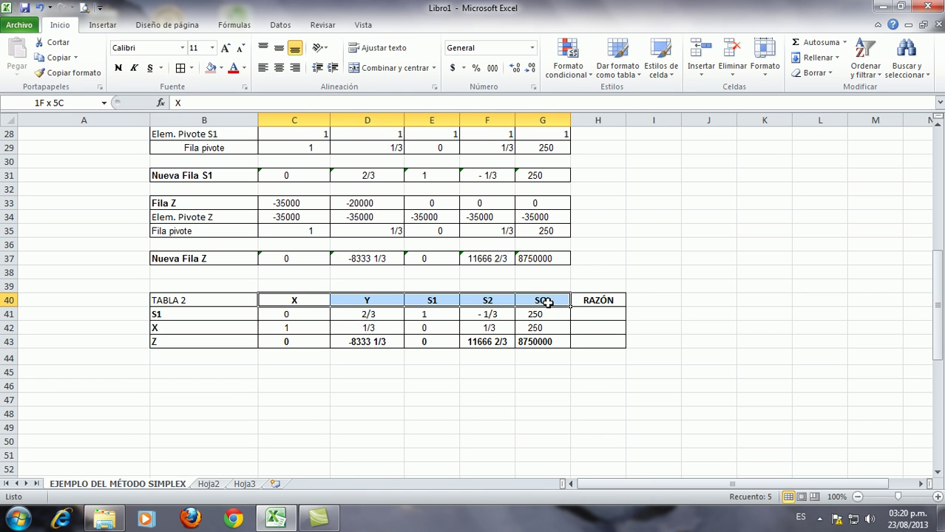
click(279, 68)
click(278, 68)
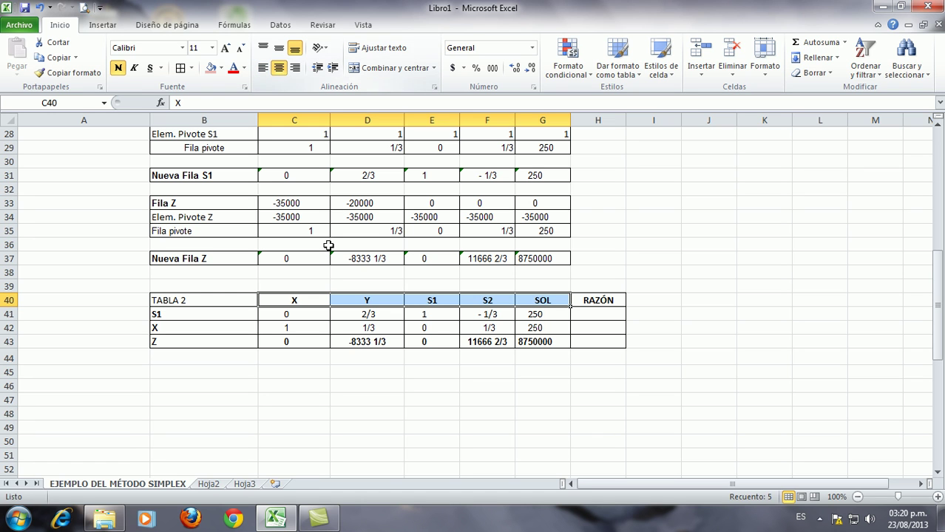
click(326, 376)
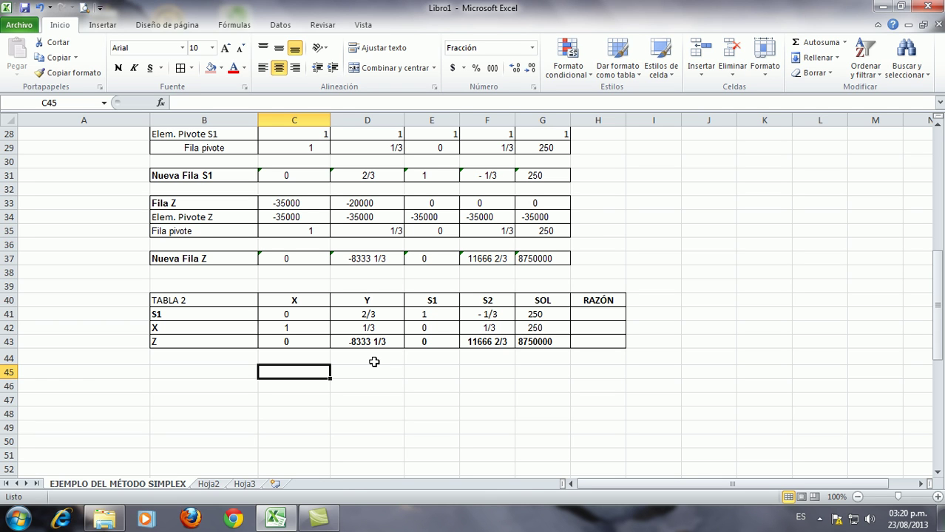
- Highlight the Y column of TABLA 2, D40:D43, with the same light red fill as TABLA 1's pivot column
click(361, 297)
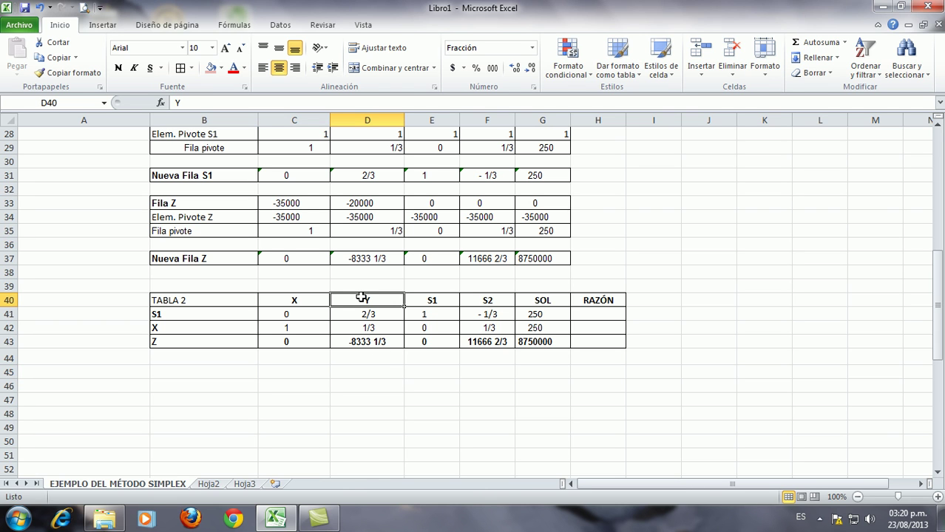
drag(361, 297, 359, 336)
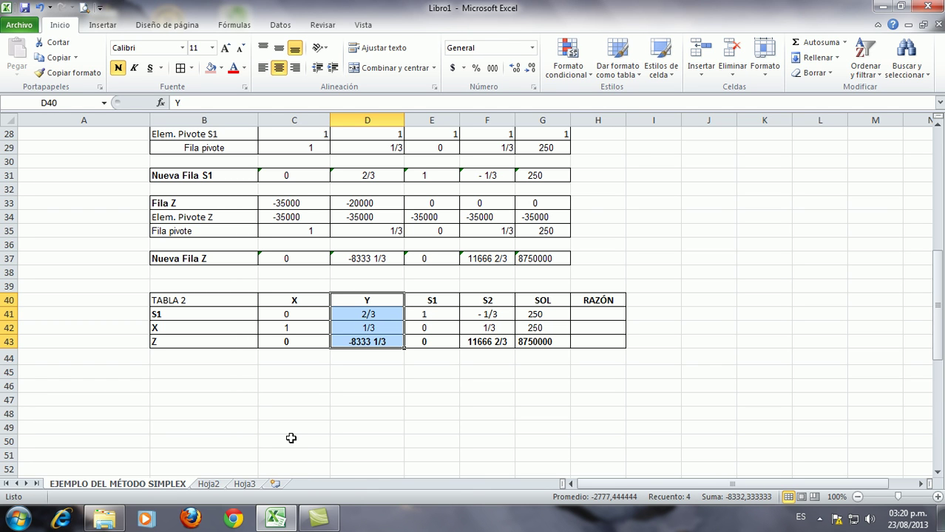
click(209, 74)
click(377, 396)
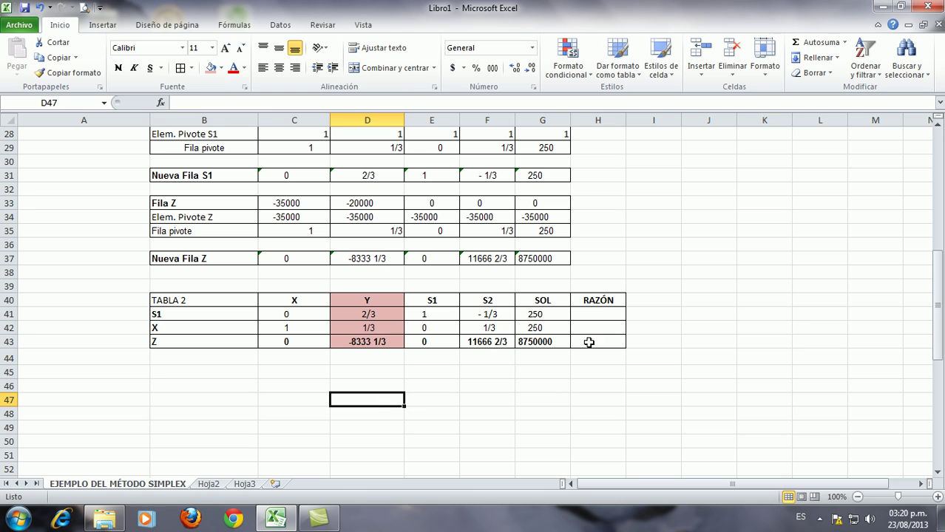
- Calculate the RAZÓN of row S1 in H41 of TABLA 2 with the formula =G41/D41
click(601, 312)
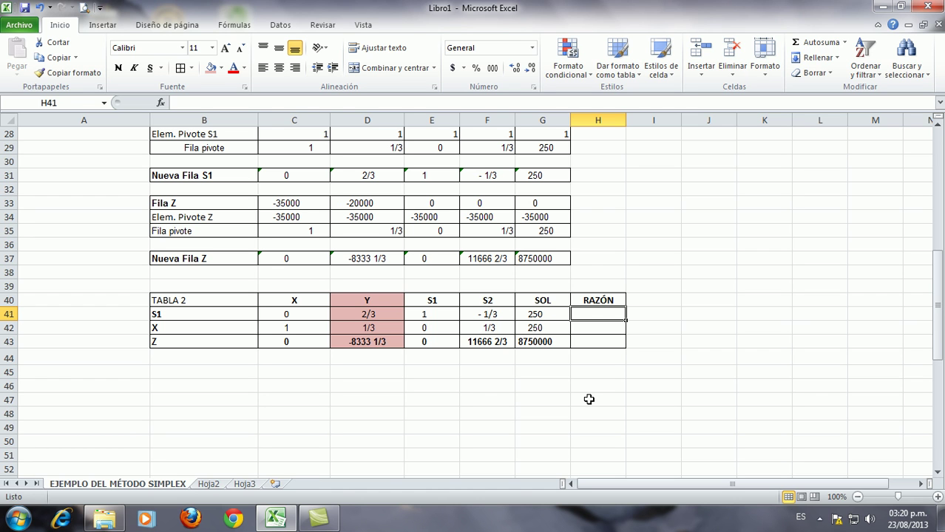
text(=)
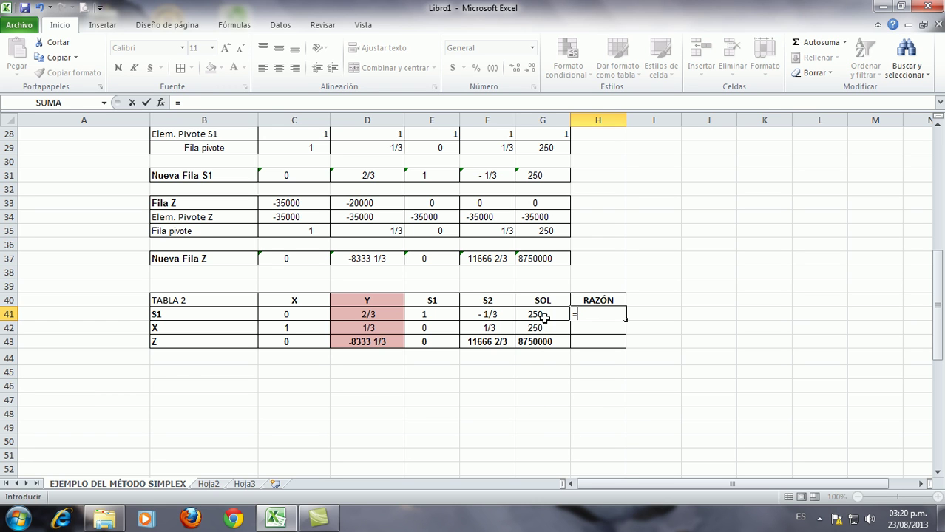
click(543, 314)
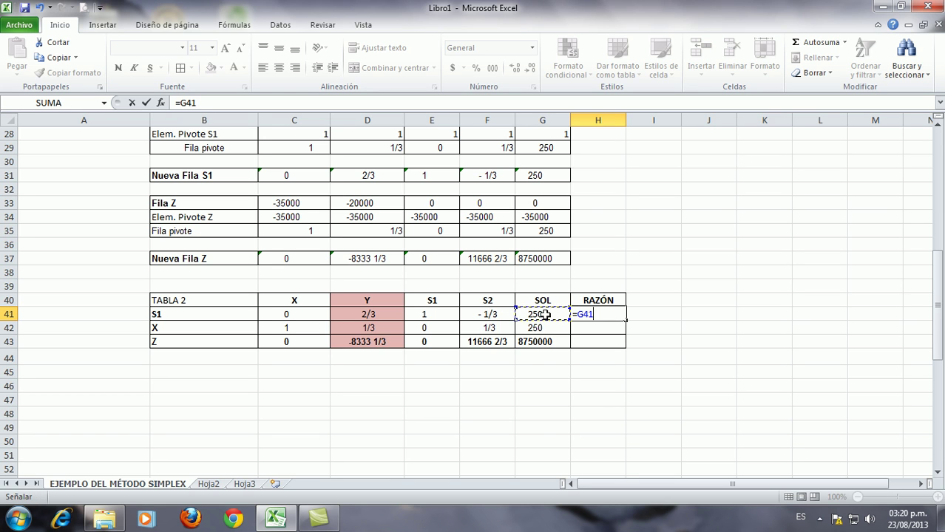
text(/)
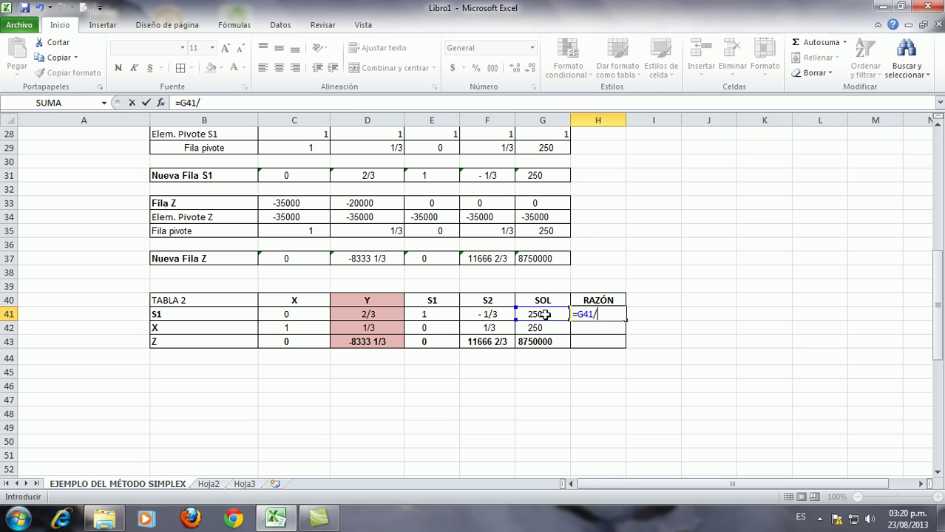
click(368, 314)
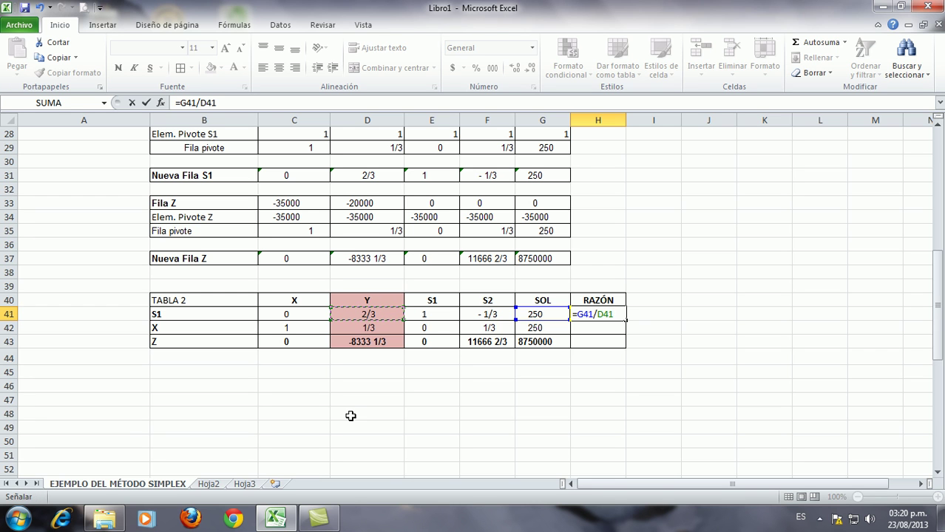
key(Return)
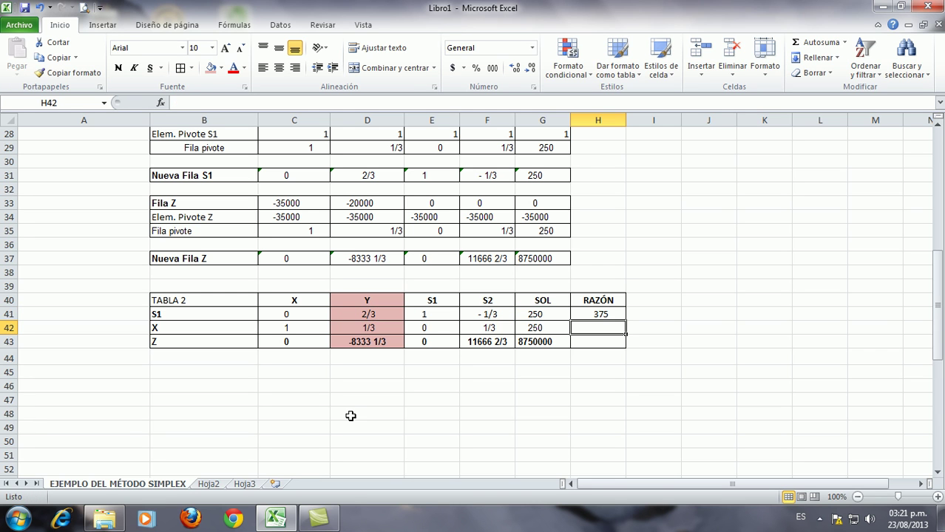
- Copy the RAZÓN formula from H41 down to H42 for row X
click(594, 315)
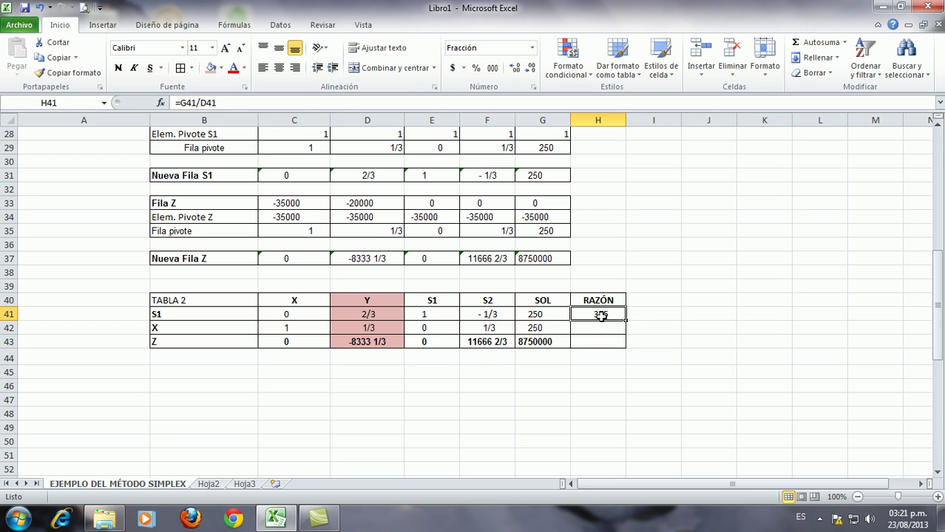
drag(627, 320, 626, 333)
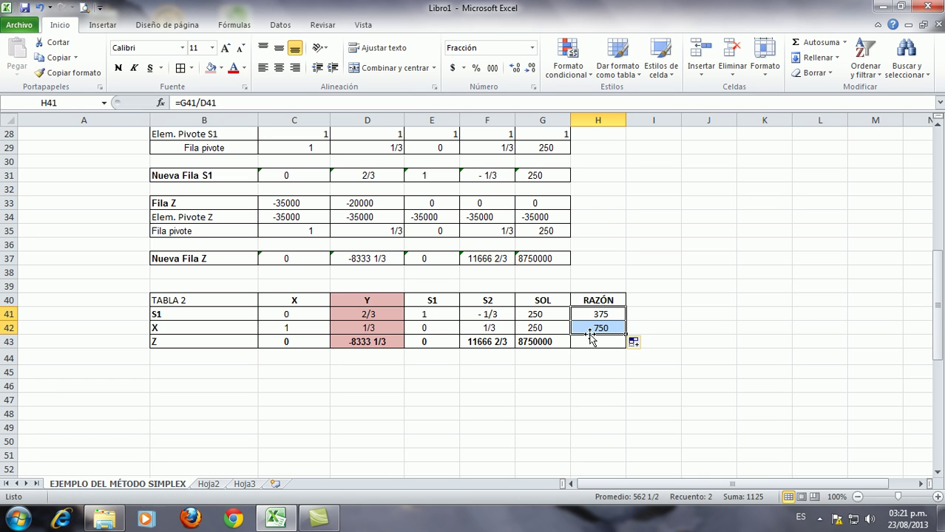
click(486, 392)
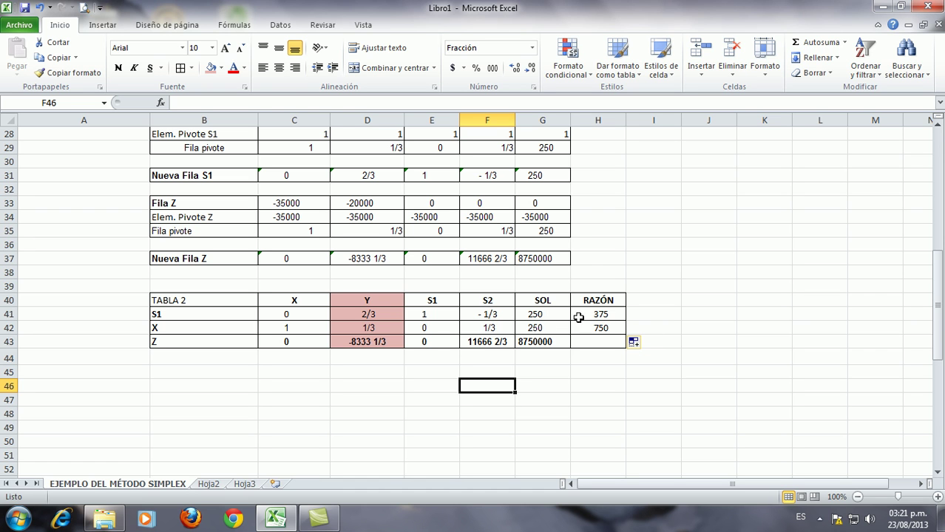
- Highlight the S1 pivot row of TABLA 2, B41:G41, with the same light red fill as the Y column
drag(540, 314, 201, 312)
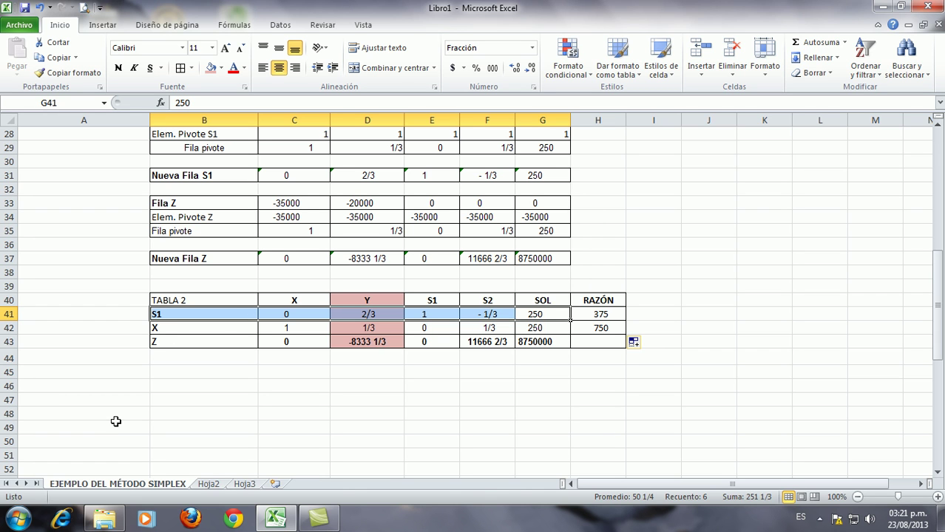
click(210, 68)
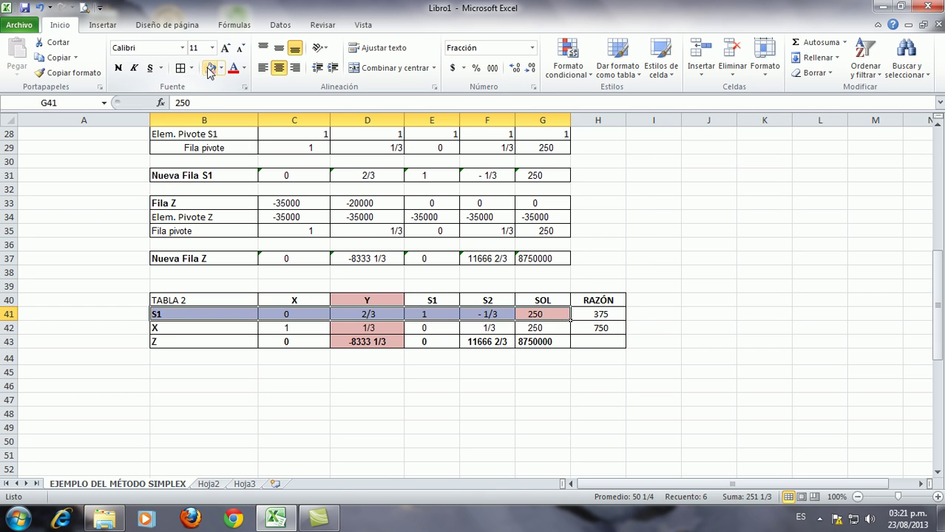
click(300, 427)
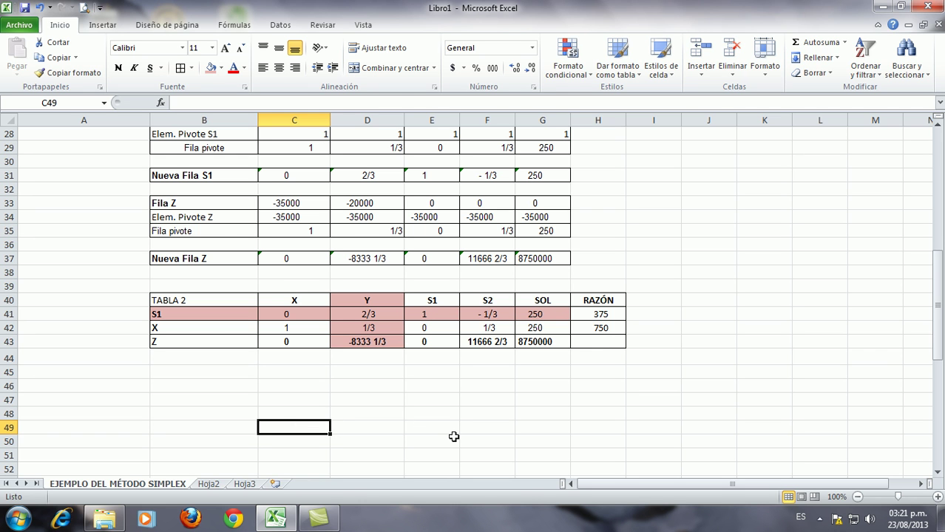
- Make the pivot element in D41 bold at font size 14, like the pivot element of TABLA 1
scroll(454, 437, up, 5)
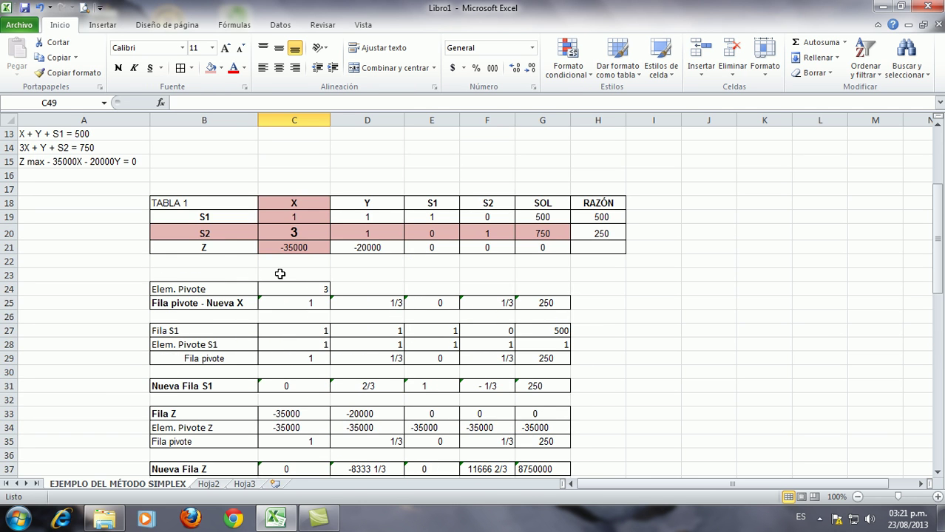
click(224, 235)
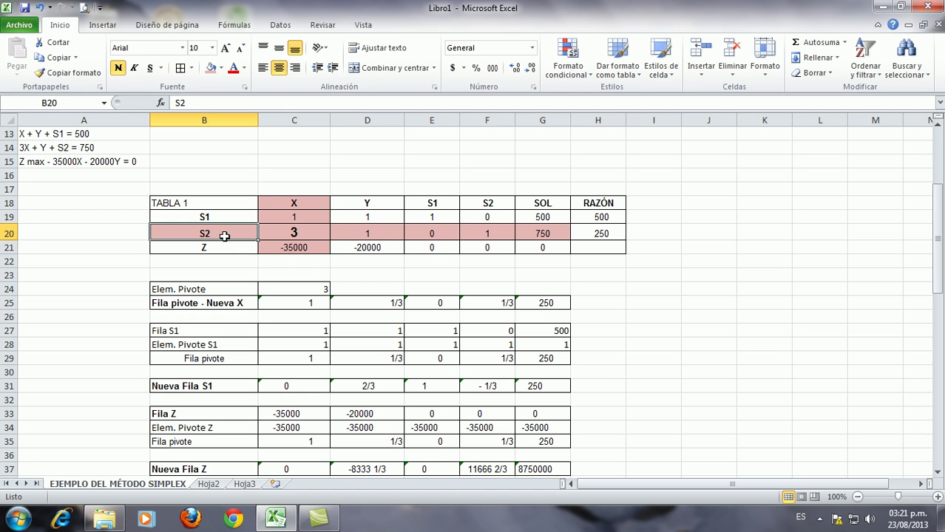
scroll(224, 235, down, 5)
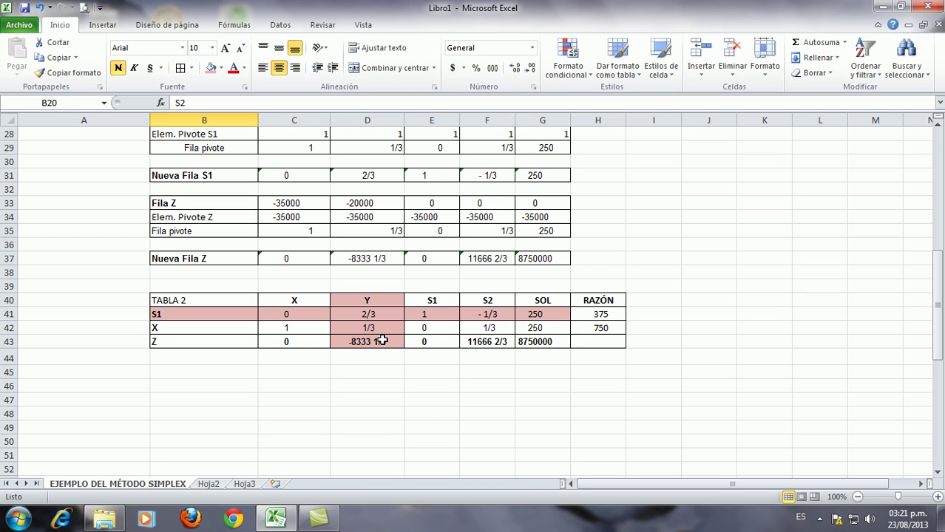
click(365, 313)
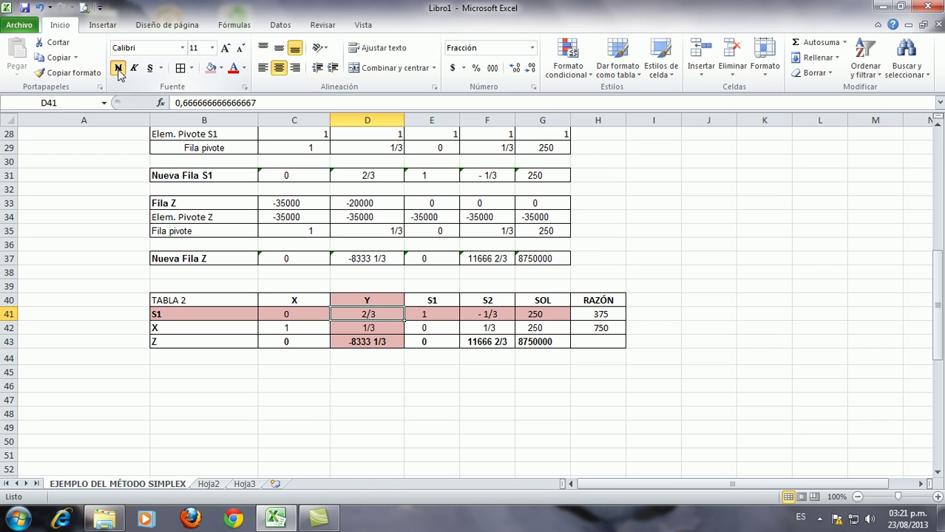
click(212, 47)
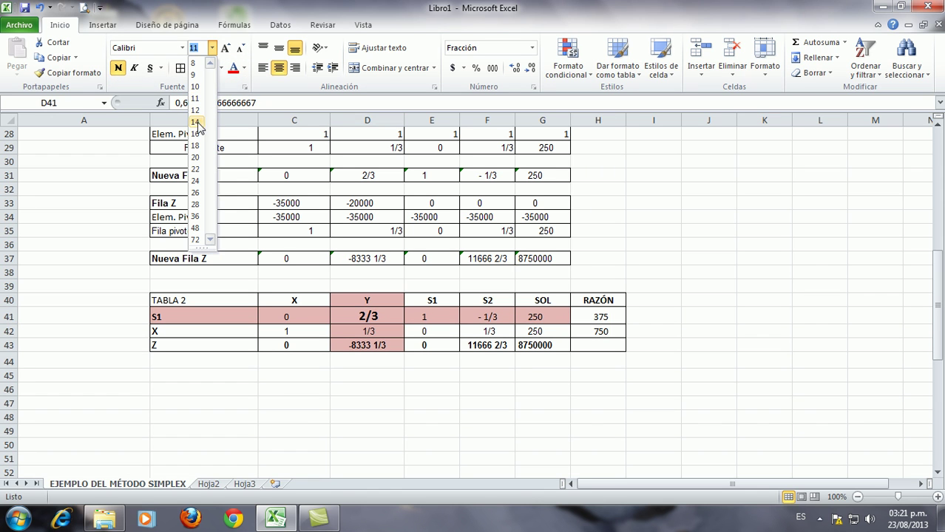
click(260, 354)
click(270, 403)
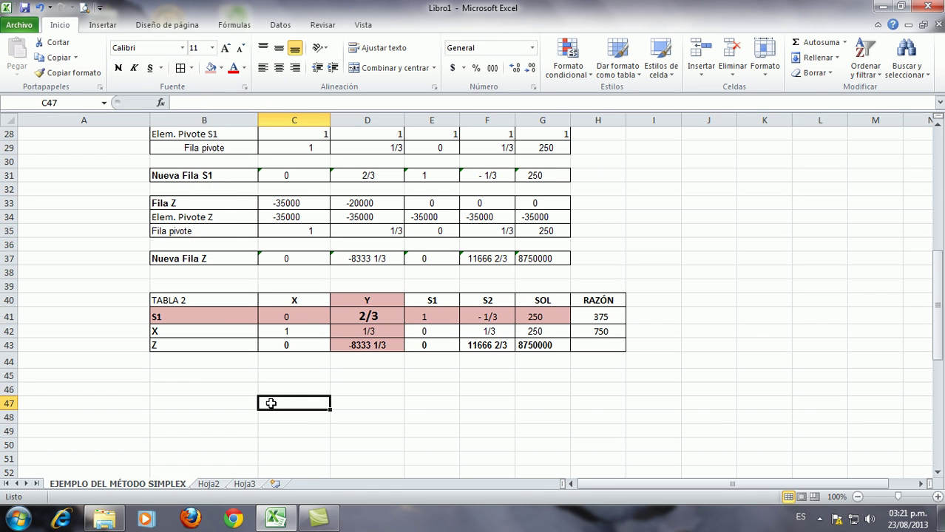
- Label B46 below TABLA 2 "Elem. Pivote" and enter the pivot element 2/3 in C46
click(198, 376)
scroll(289, 406, up, 2)
scroll(290, 406, up, 2)
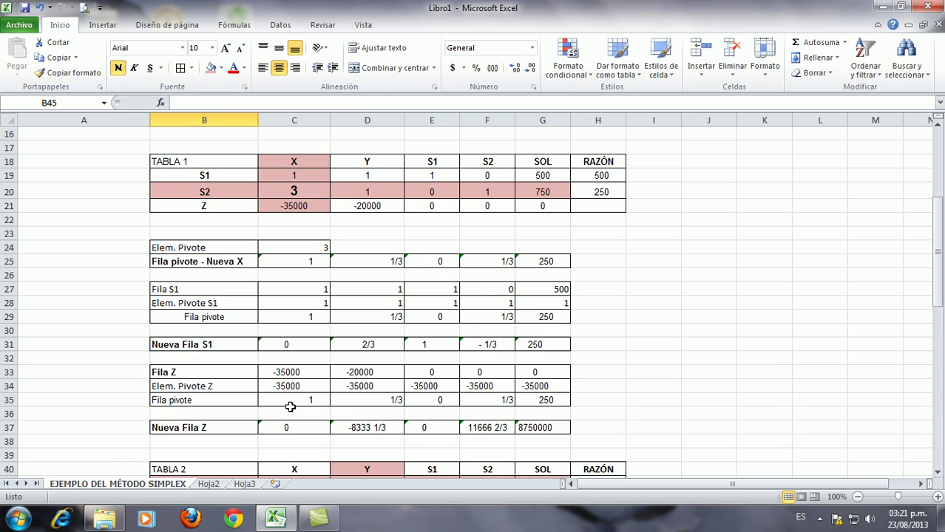
scroll(290, 407, down, 4)
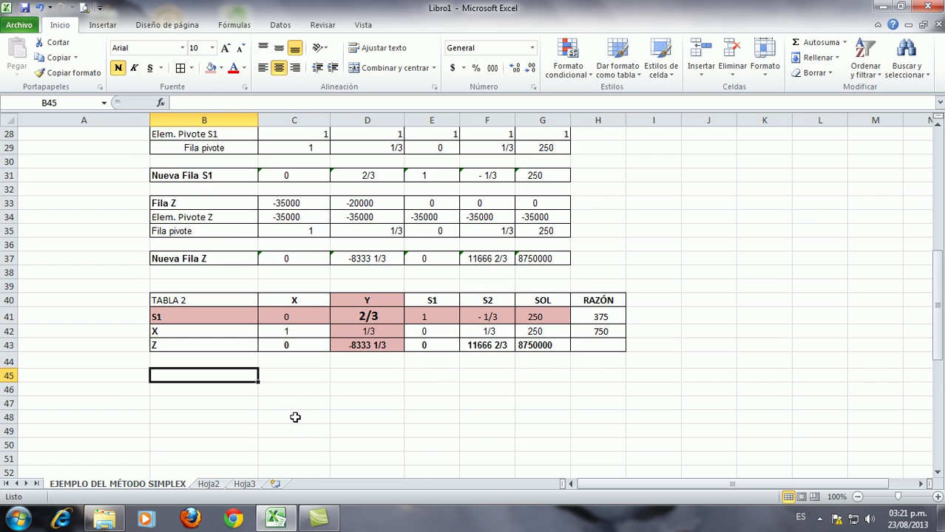
scroll(292, 413, up, 3)
scroll(295, 425, down, 2)
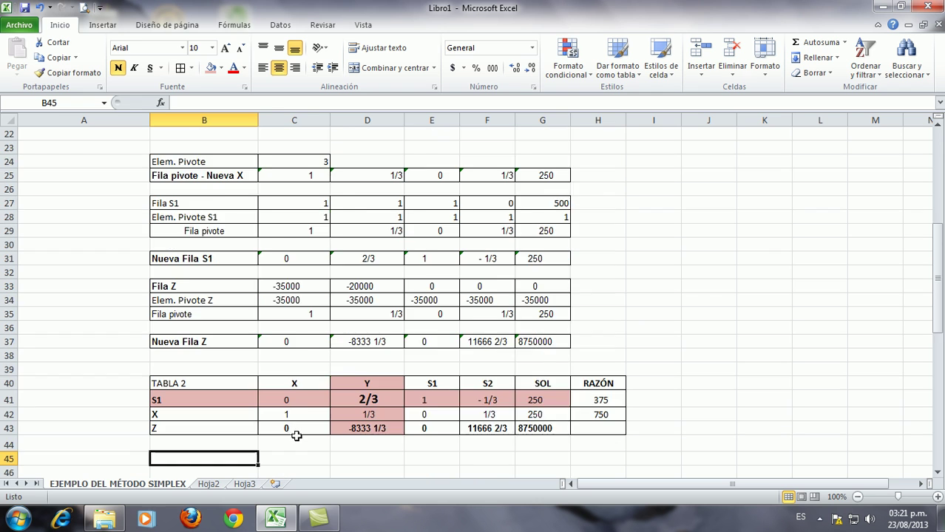
scroll(296, 436, down, 1)
click(222, 393)
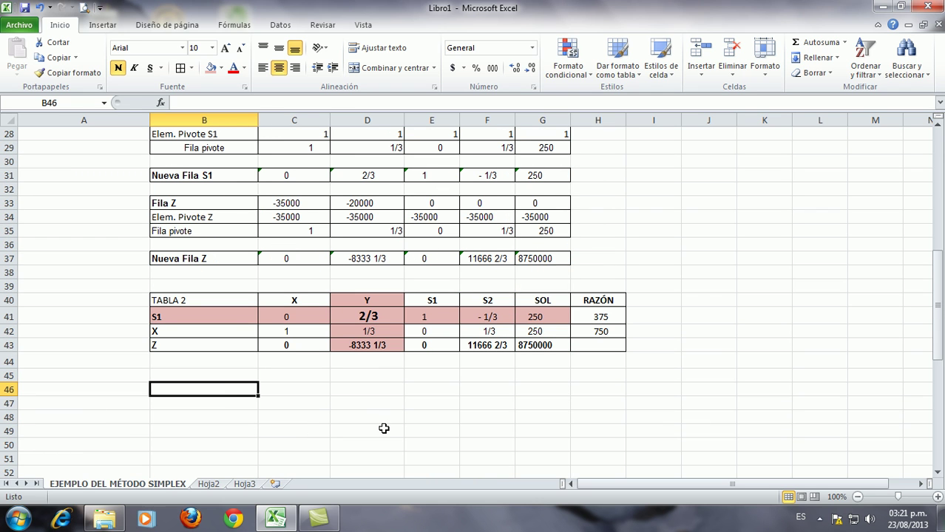
text(Elem)
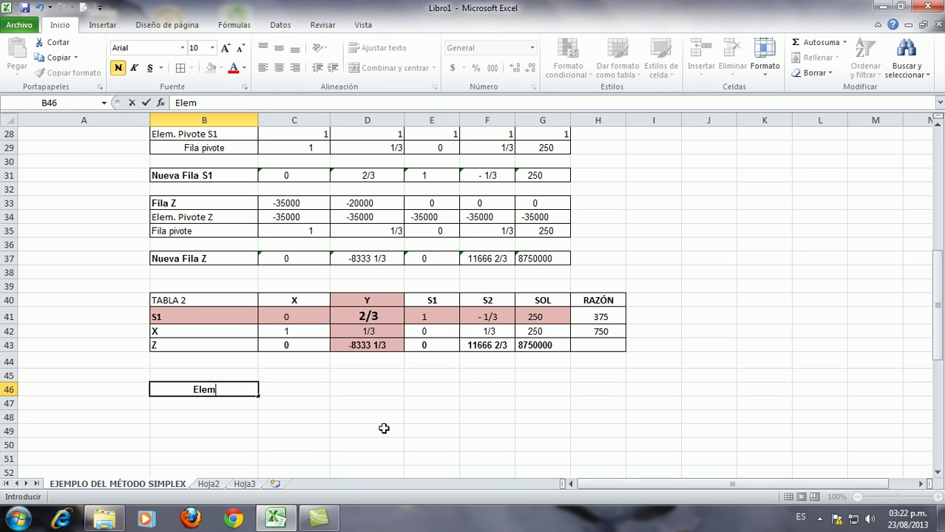
text(. Pivote)
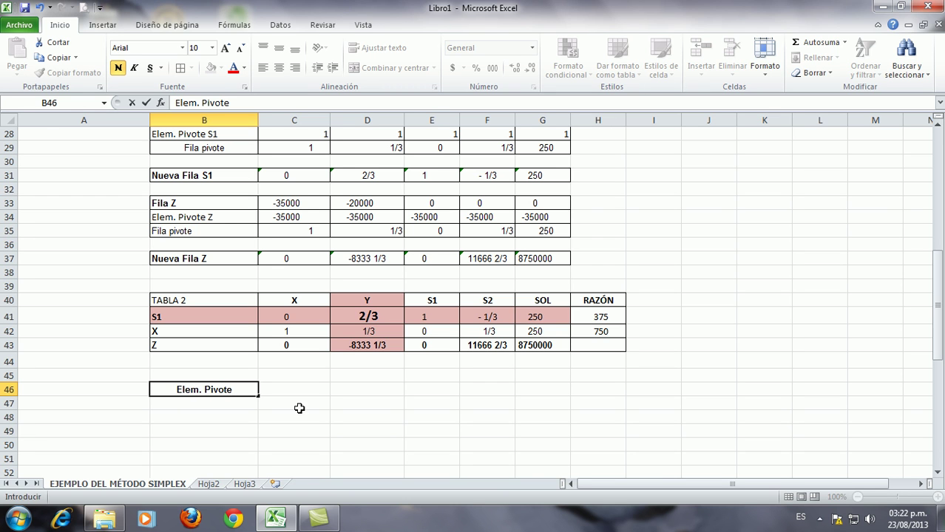
click(291, 392)
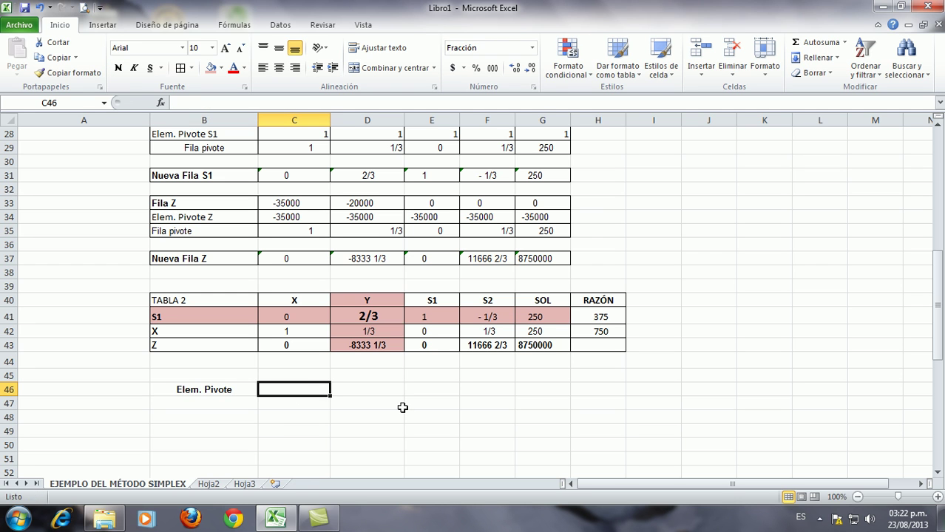
text(2/3)
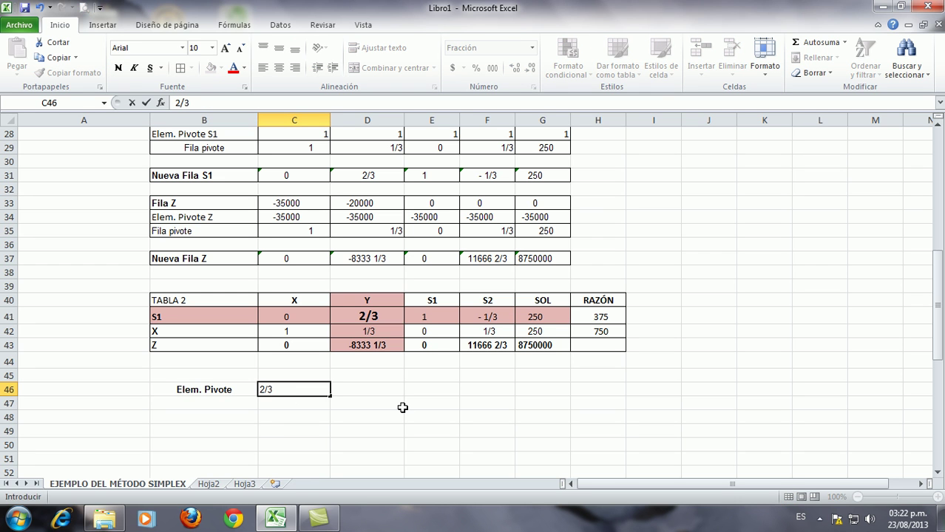
click(402, 408)
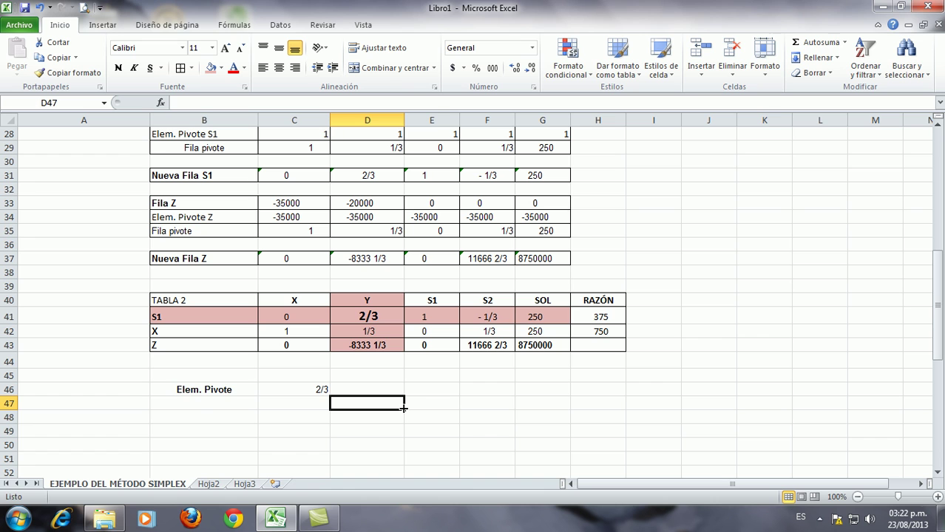
- Enter the row label "Fila pivote - Nueva Y" in B47
click(197, 404)
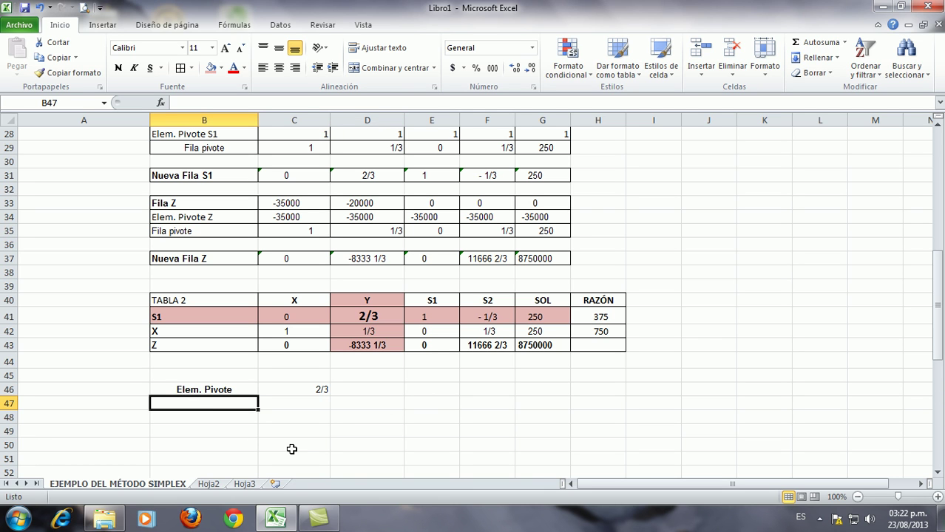
click(352, 303)
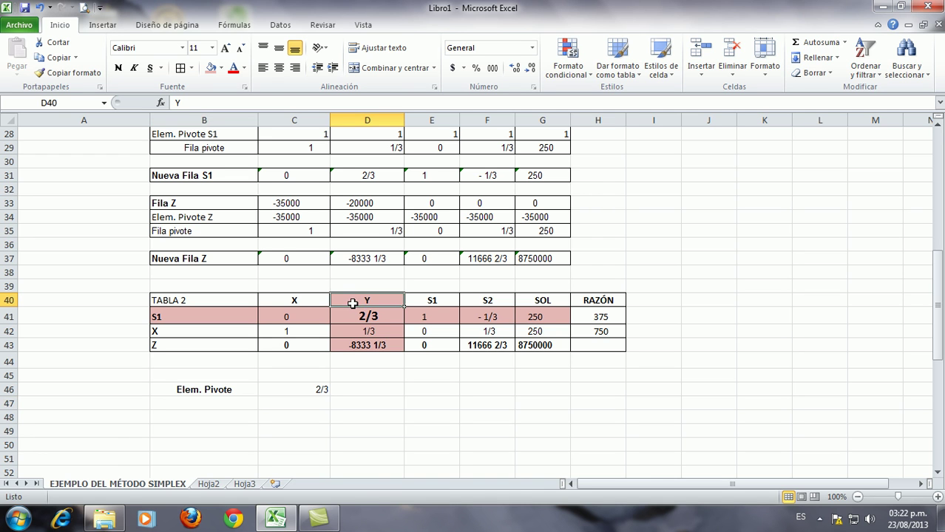
click(190, 405)
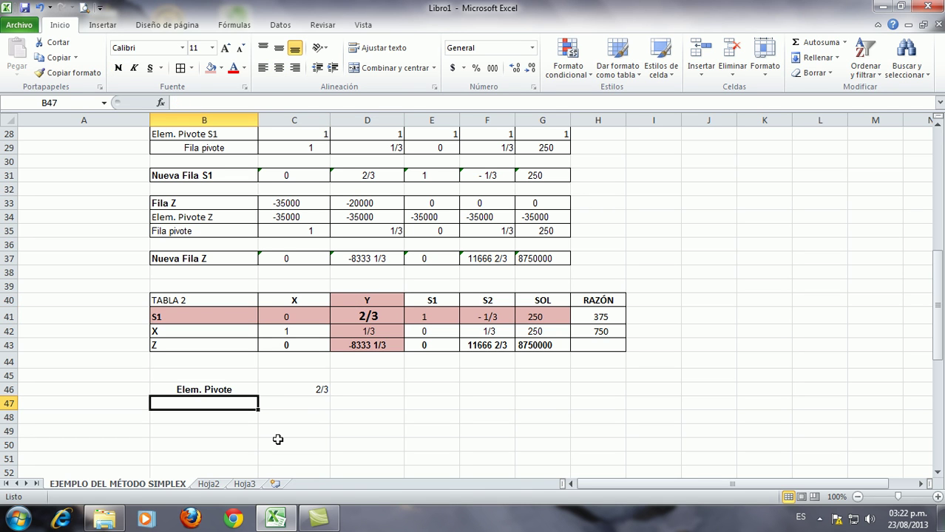
text(Fila p)
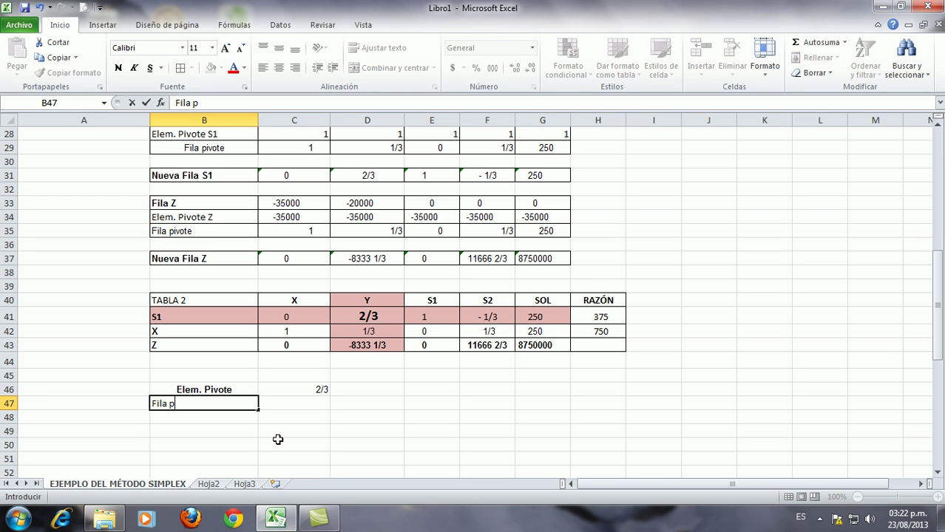
text(ivote - Nueva Y)
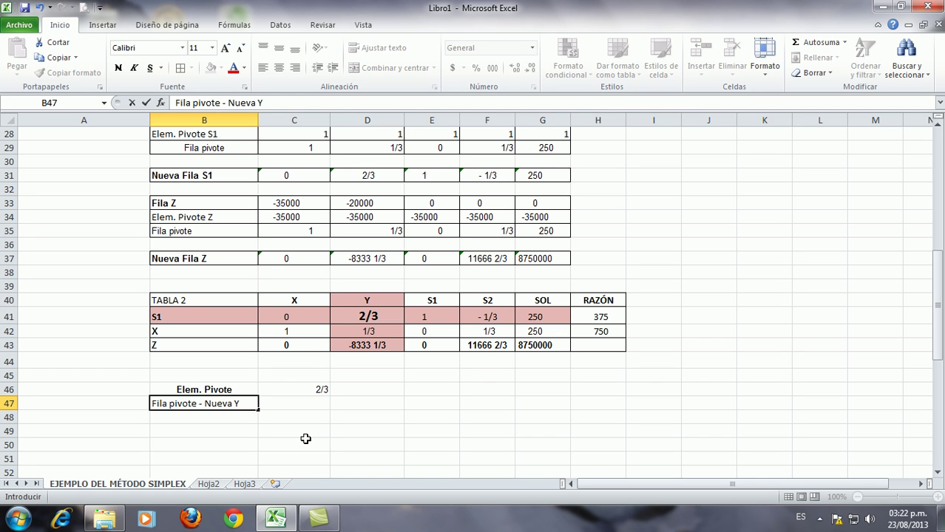
- Enter the formula =C41/$C$46 in C47 to divide the pivot row's X value by the pivot element
click(289, 403)
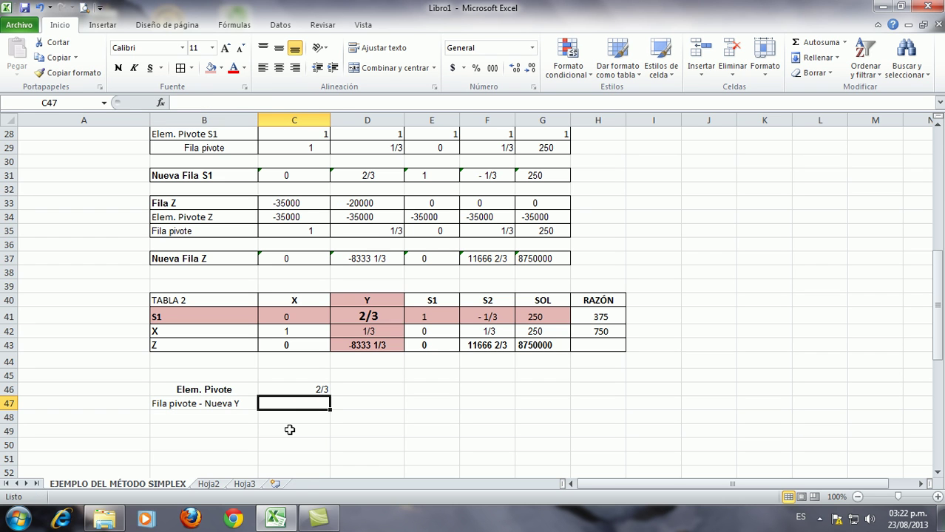
text(=)
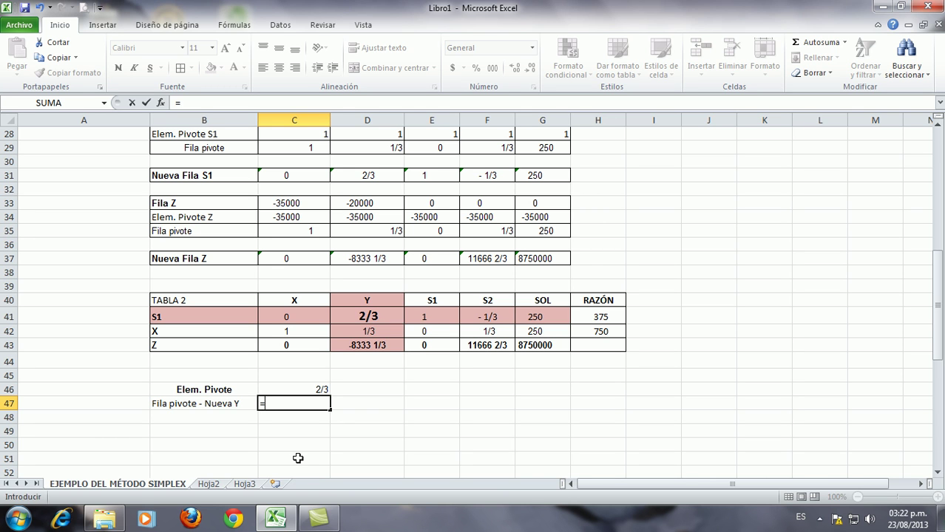
click(272, 315)
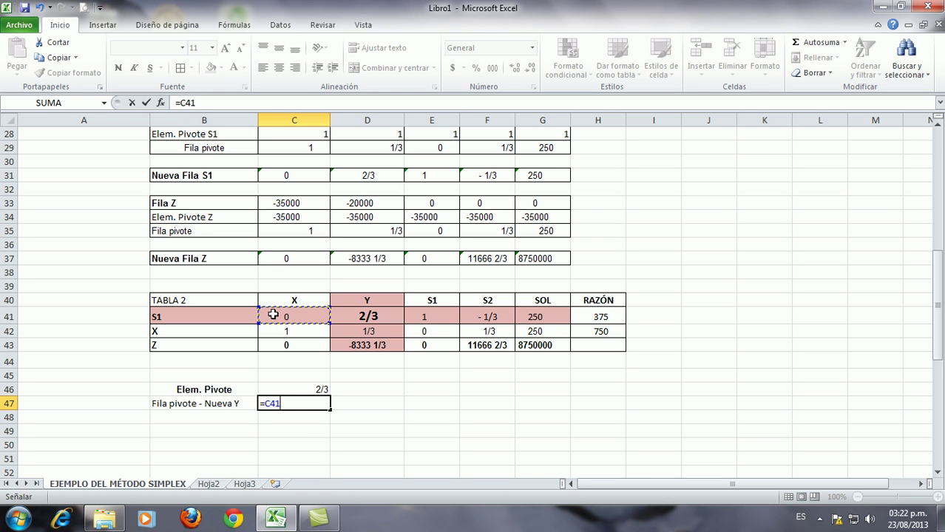
text(/)
click(283, 389)
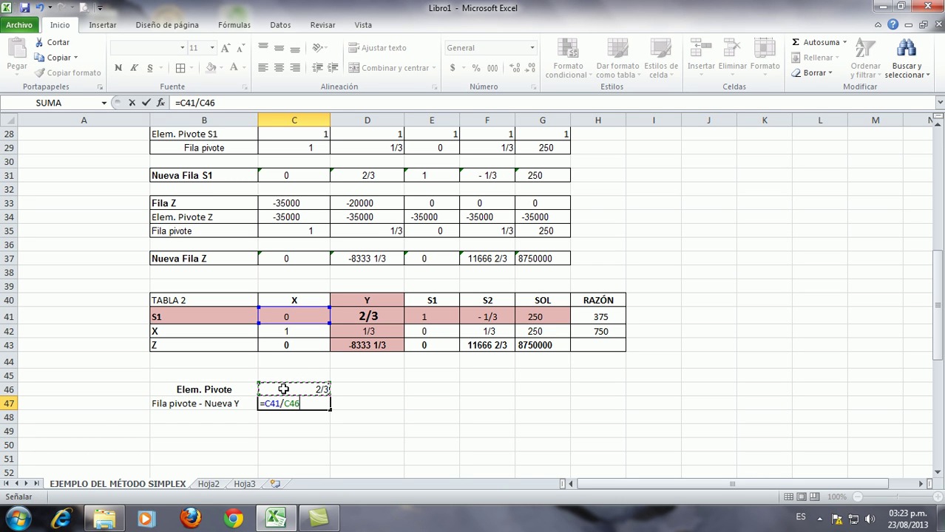
key(F4)
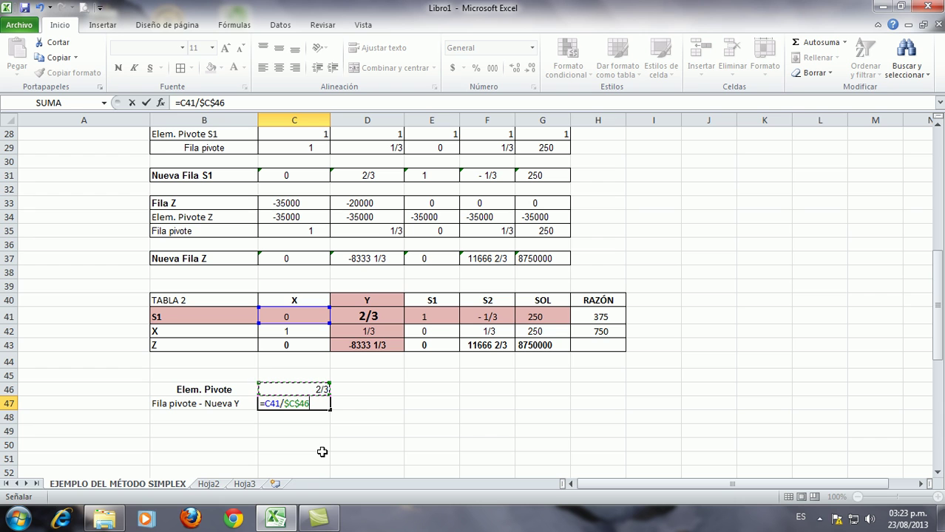
key(Return)
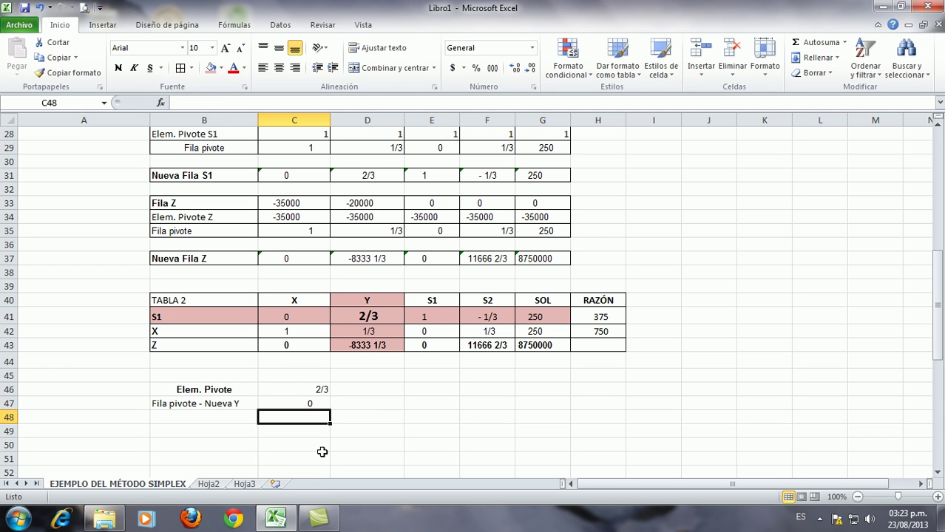
- Fill the formula in C47 across to G47 to complete the new Y row
click(279, 402)
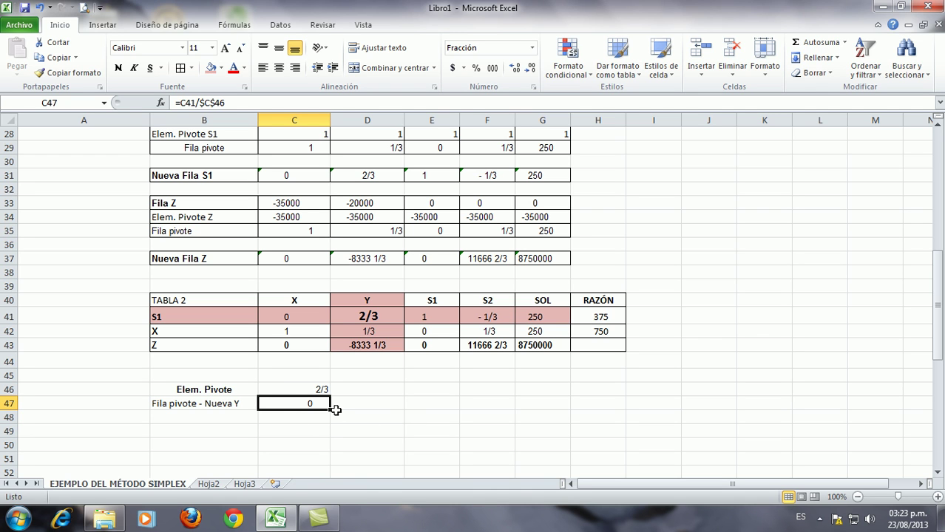
drag(331, 408, 558, 409)
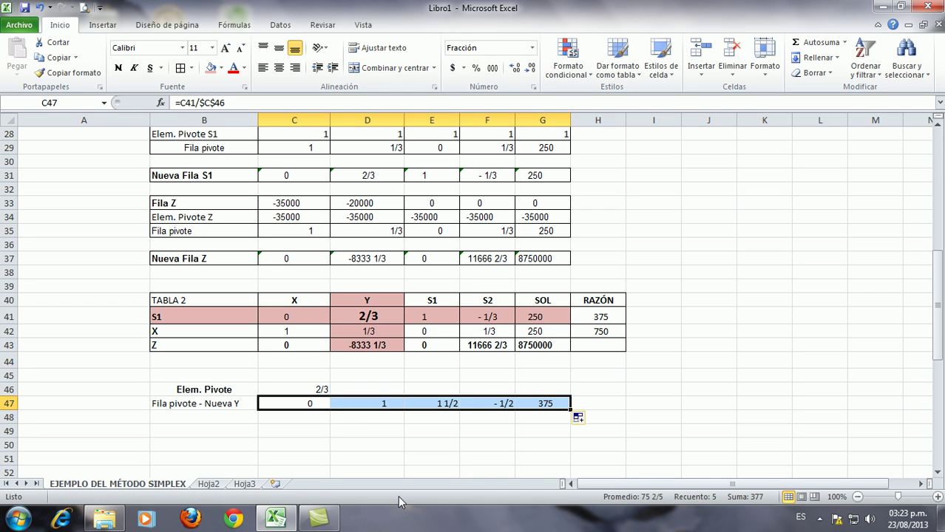
click(392, 431)
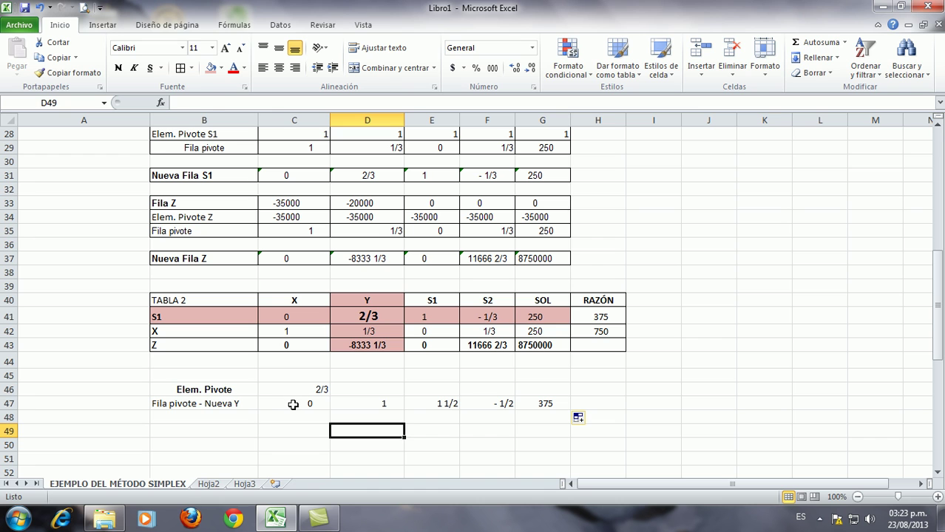
click(291, 406)
click(346, 404)
click(424, 403)
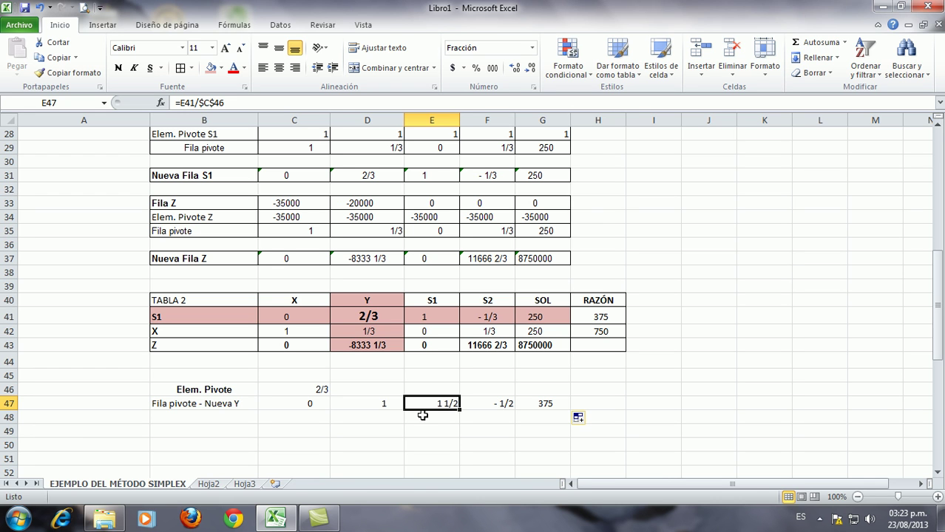
- Apply cell borders to the pivot element cells B46:C46 and to the new Y row B47:G47
drag(207, 389, 275, 390)
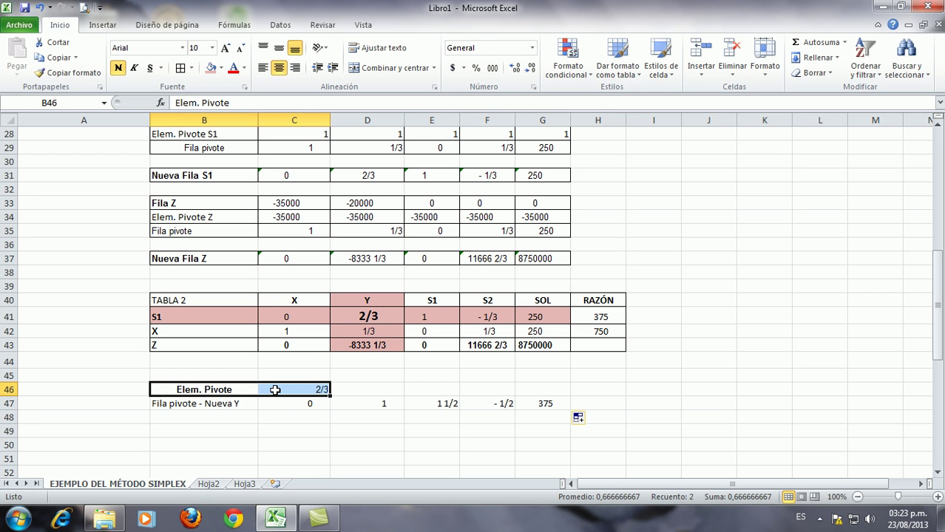
click(181, 68)
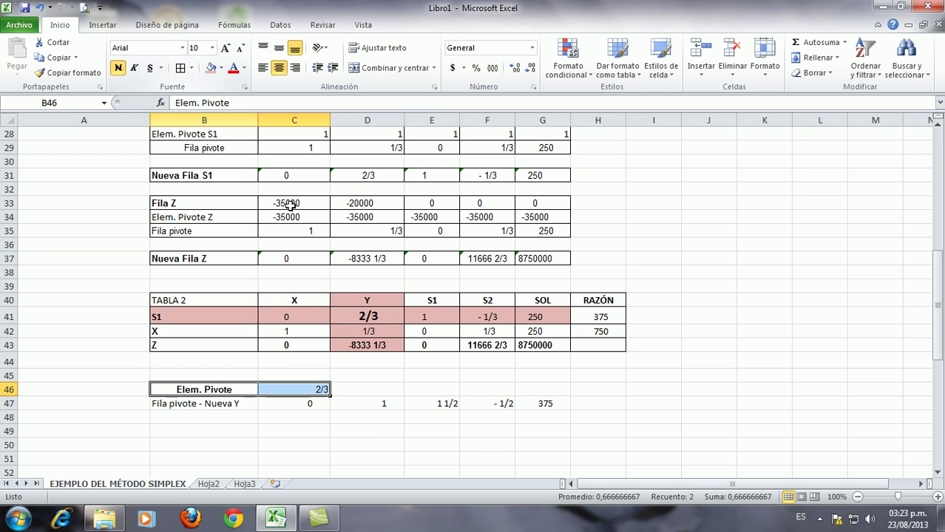
drag(222, 406, 533, 403)
click(180, 68)
- Enter the row label "Fila X" in B49 below the new Y row
scroll(356, 432, up, 3)
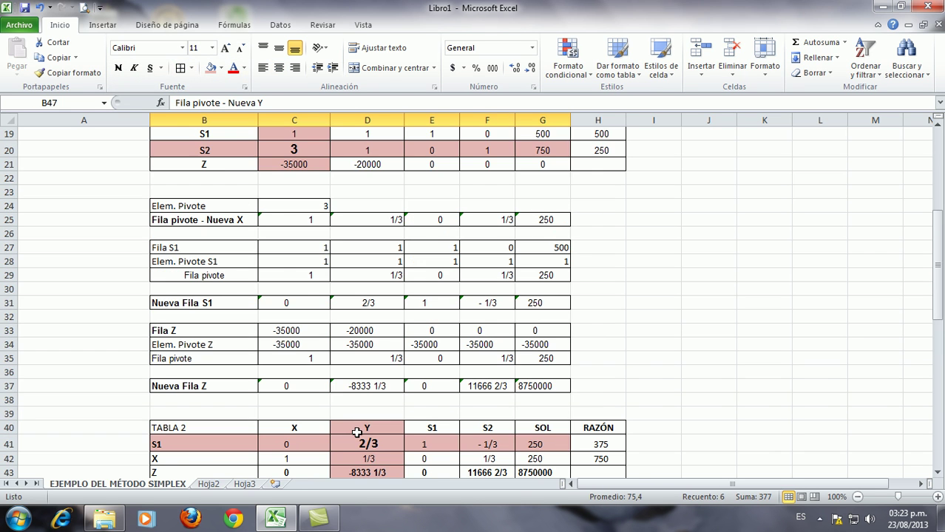
scroll(357, 432, down, 2)
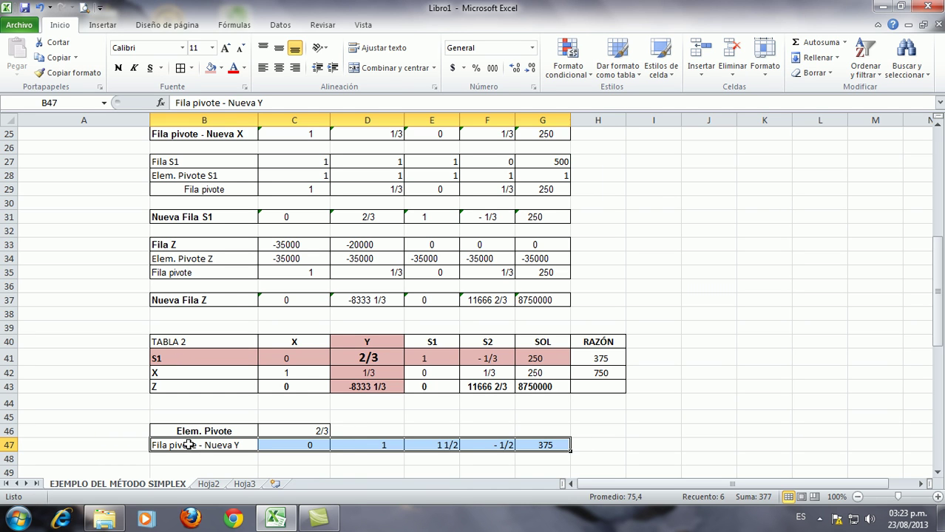
scroll(189, 444, down, 2)
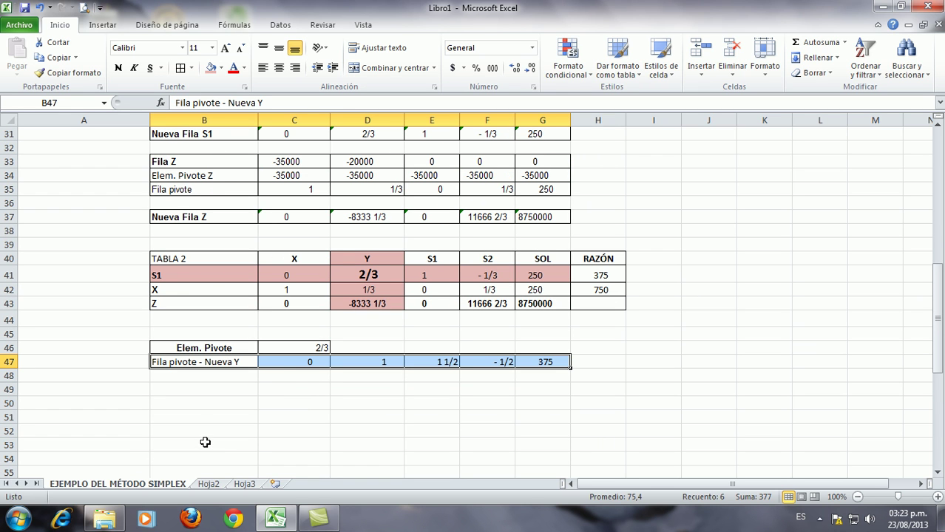
click(185, 392)
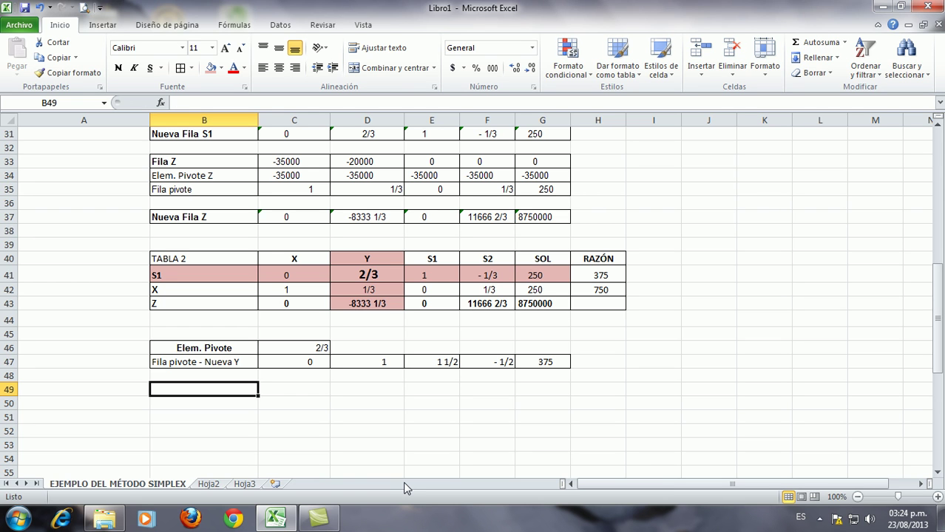
text(Fila )
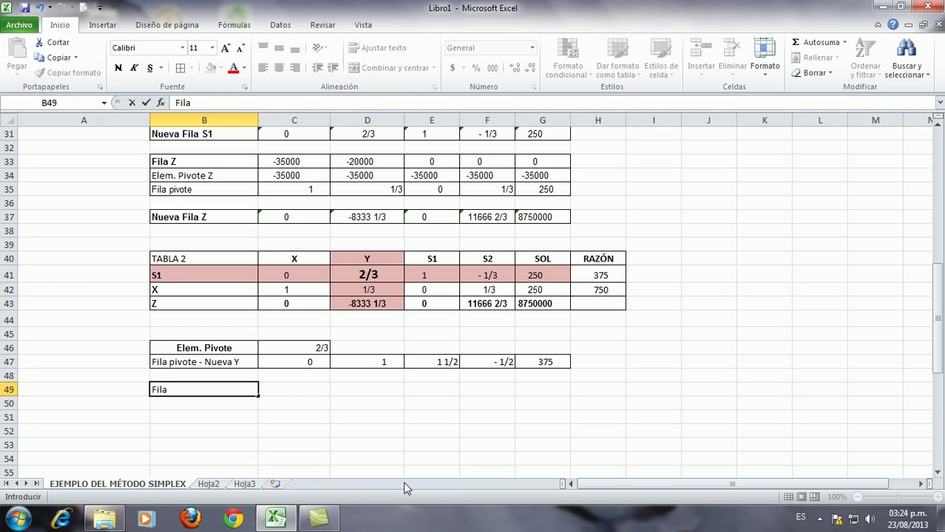
text(X)
- Copy the X row values C42:G42 of TABLA 2 and paste them as values only into C49:G49
click(301, 291)
drag(300, 291, 534, 290)
right_click(535, 290)
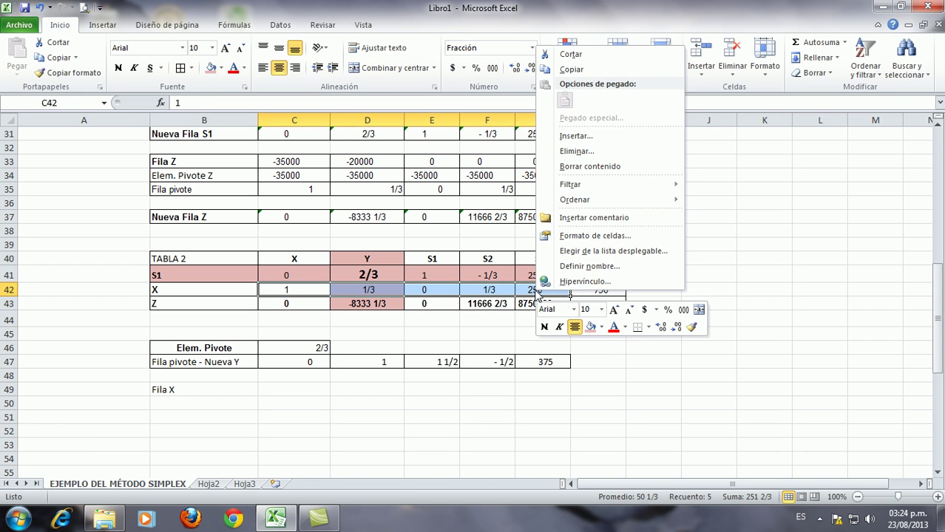
click(578, 66)
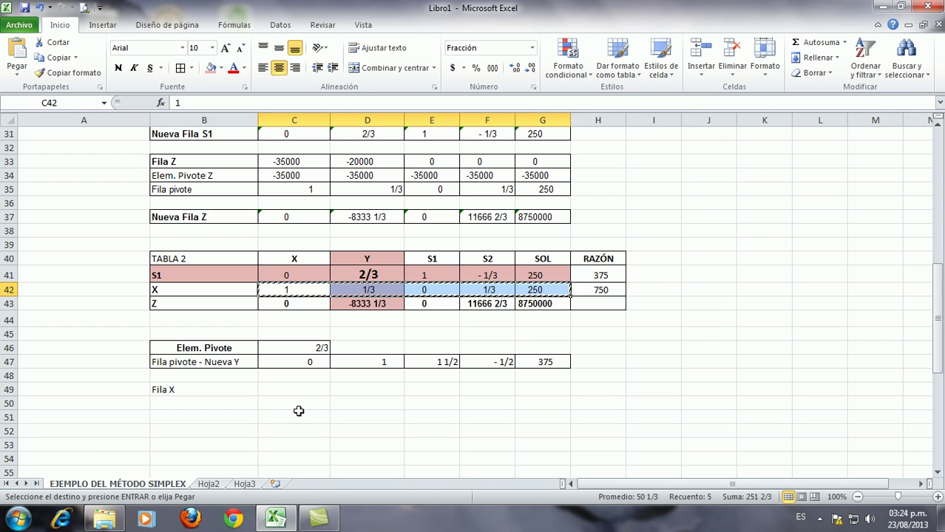
click(294, 390)
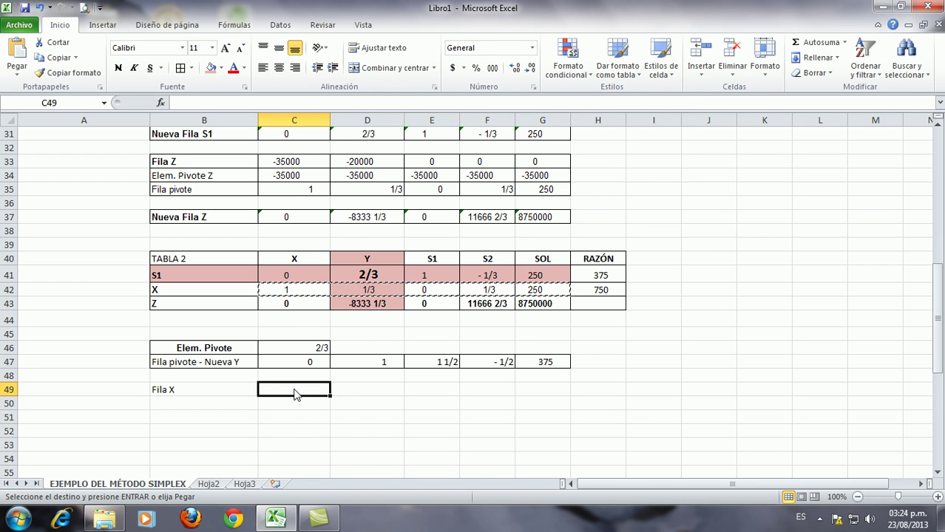
right_click(293, 389)
click(336, 217)
click(190, 169)
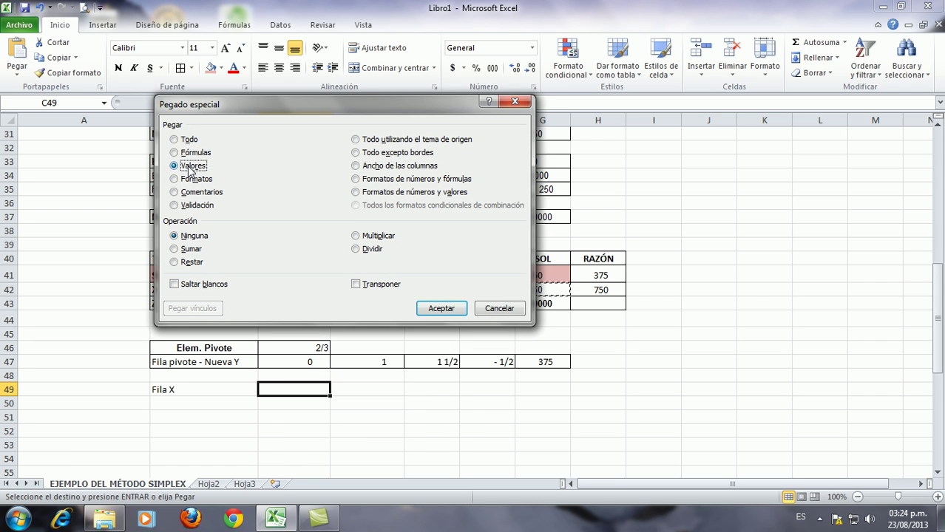
click(427, 309)
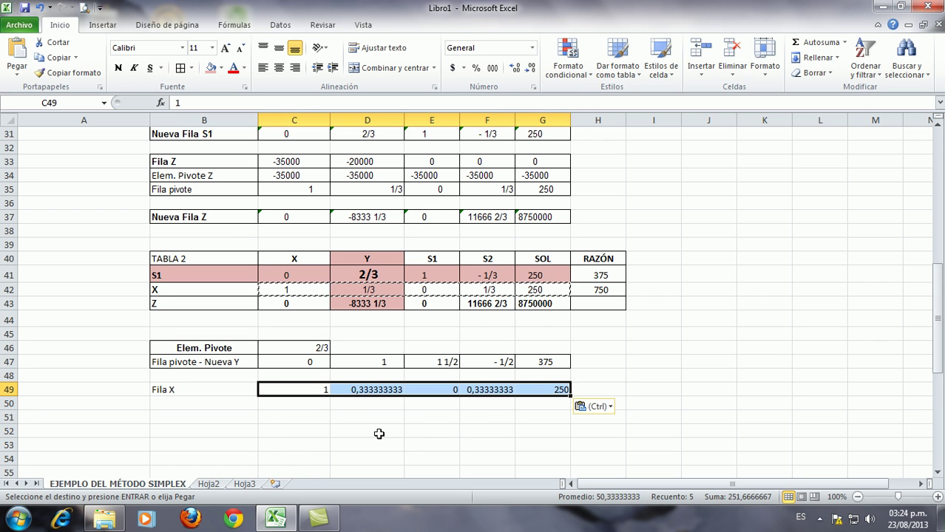
- Format the Fila X values in C49:G49 as fractions of up to one digit
right_click(363, 396)
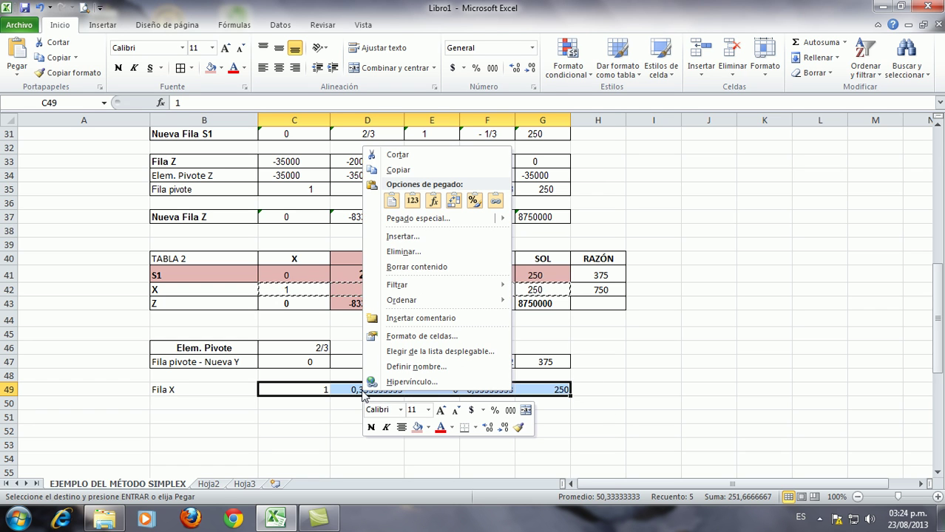
click(395, 338)
click(237, 293)
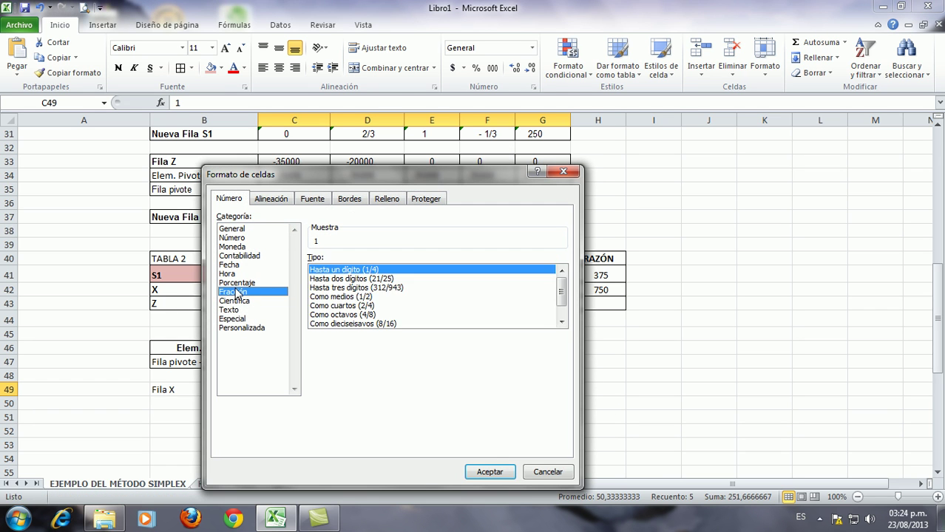
click(490, 471)
click(431, 444)
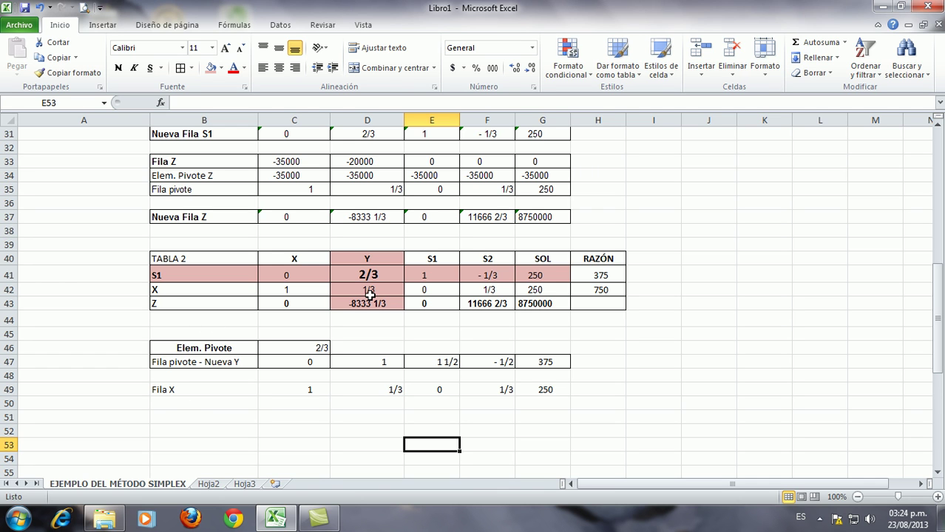
- Copy the X row's pivot column value 1/3 from D49 into all cells of C50:G50
click(368, 389)
right_click(371, 390)
click(403, 170)
drag(310, 403, 545, 402)
right_click(547, 406)
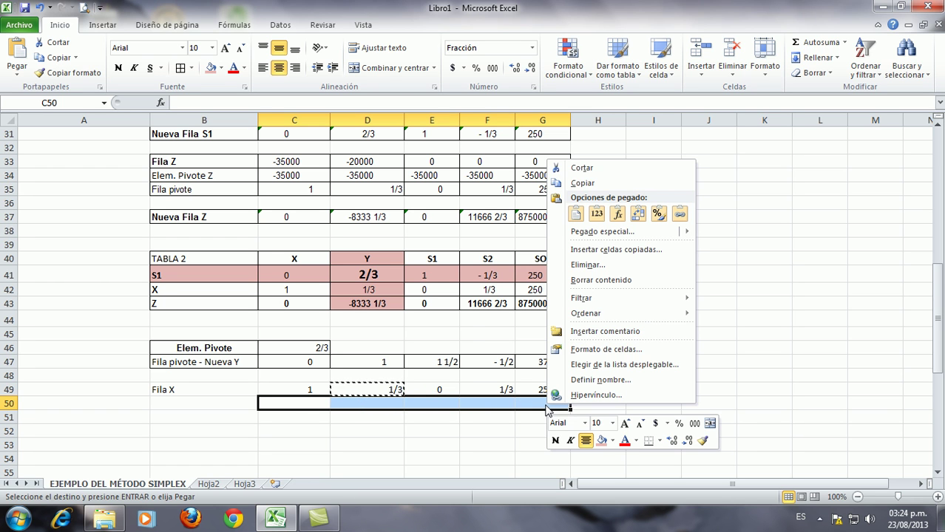
click(576, 214)
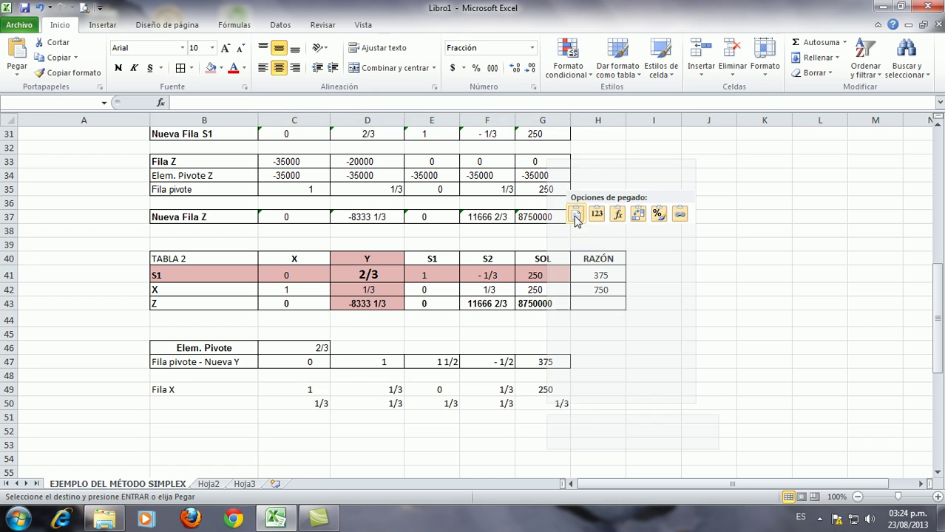
click(398, 451)
- Label B50 "Elem. Pivote - Fila X" and B51 "Fila Pivote"
click(204, 402)
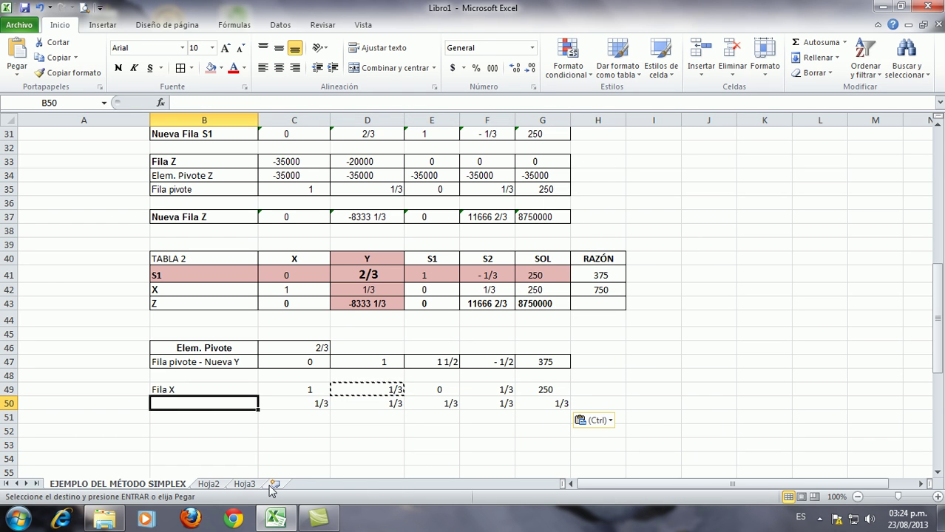
text(Elem)
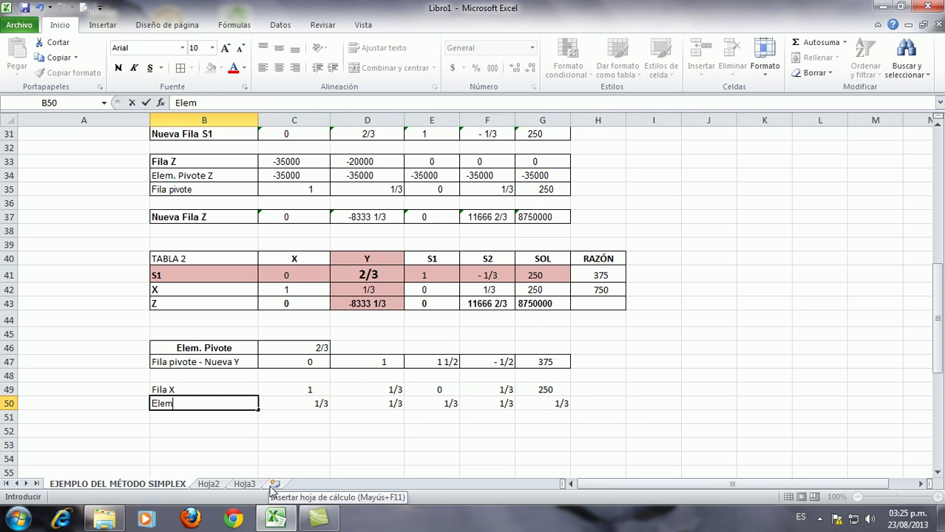
text(. Pivote - Fila X)
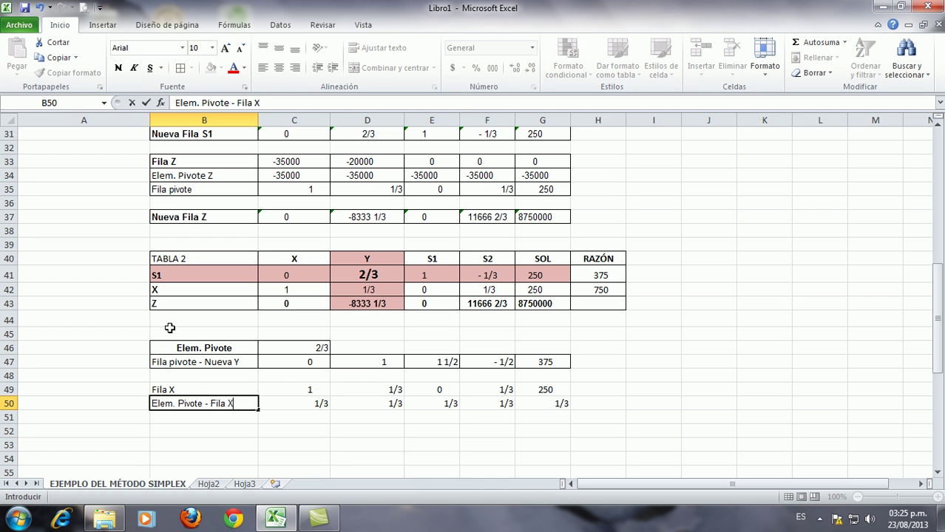
click(202, 418)
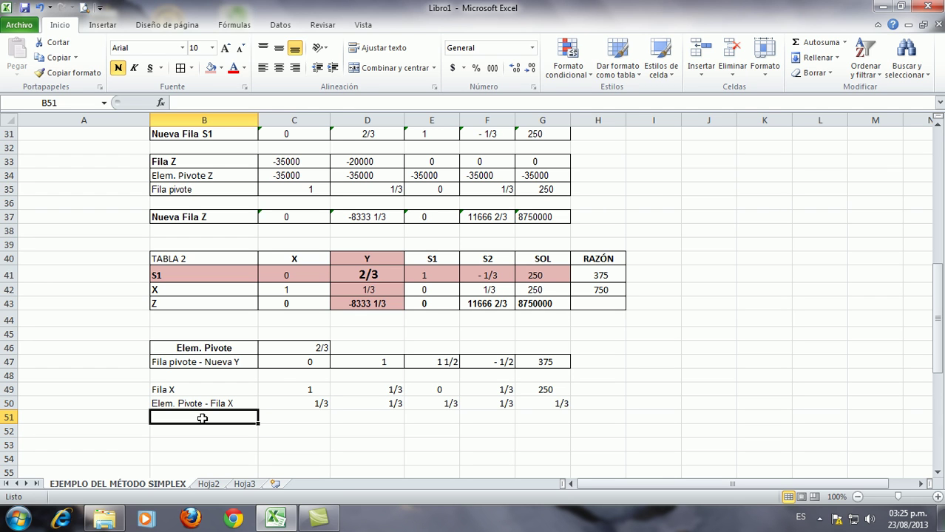
text(Fila Pivote)
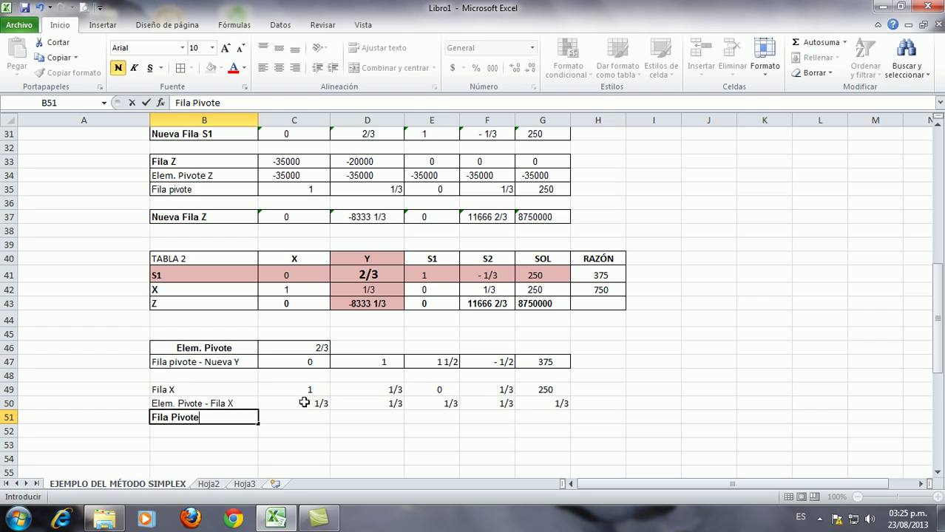
- Copy the new Y pivot row C47:G47 and paste it as values only into C51:G51 of the Fila Pivote row
click(306, 362)
drag(305, 362, 545, 361)
right_click(544, 362)
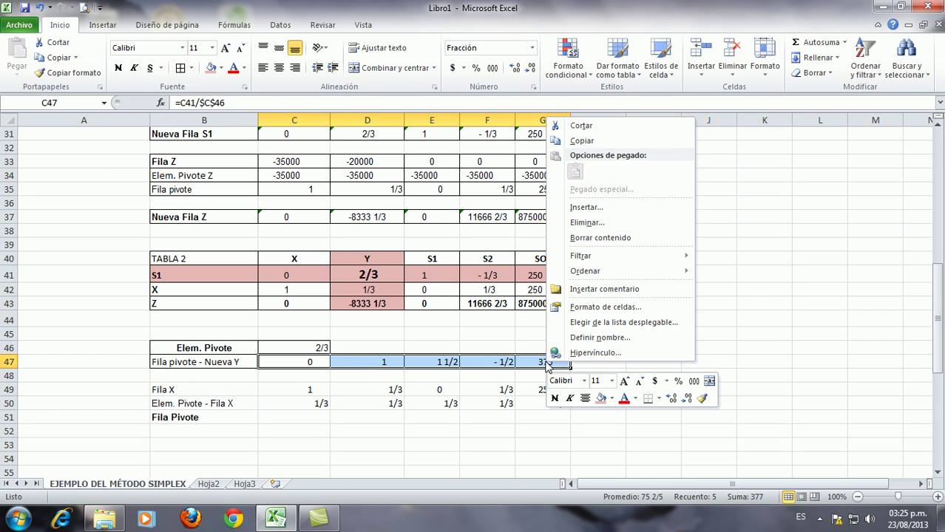
click(595, 139)
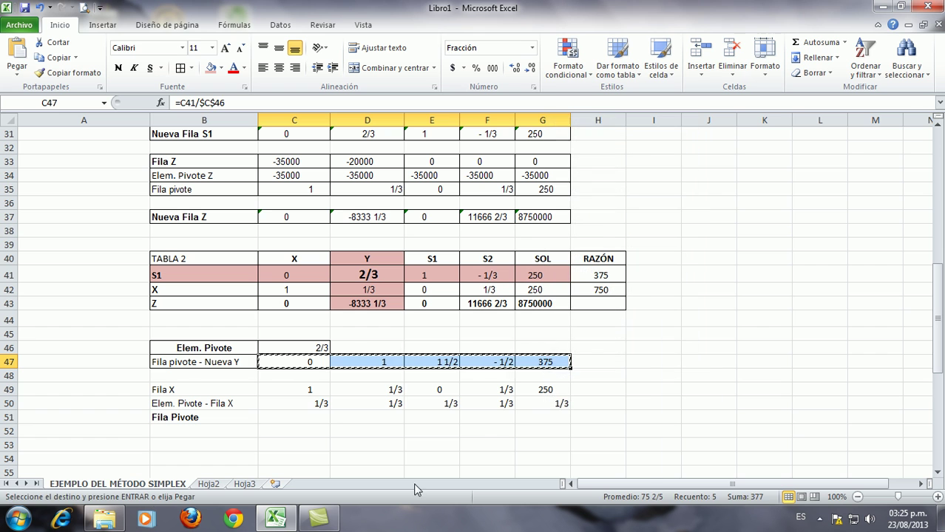
click(298, 418)
right_click(299, 421)
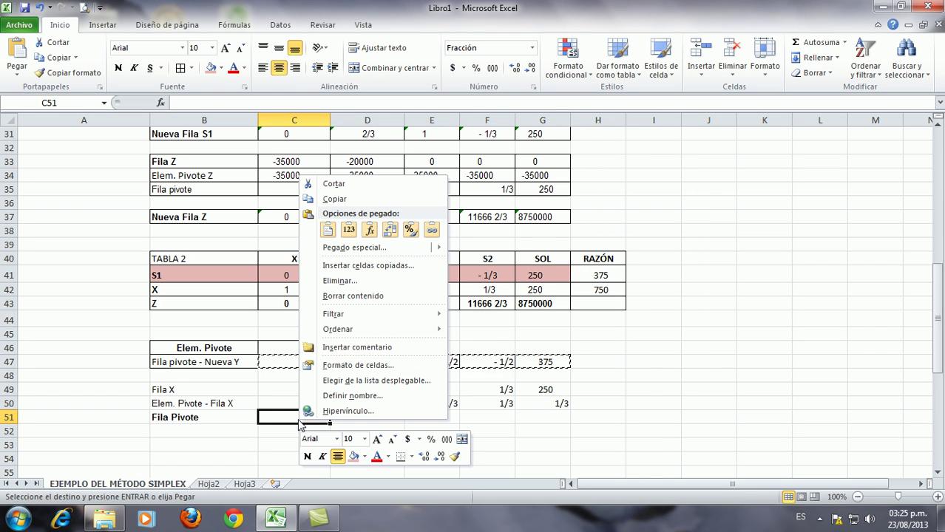
click(330, 248)
click(175, 200)
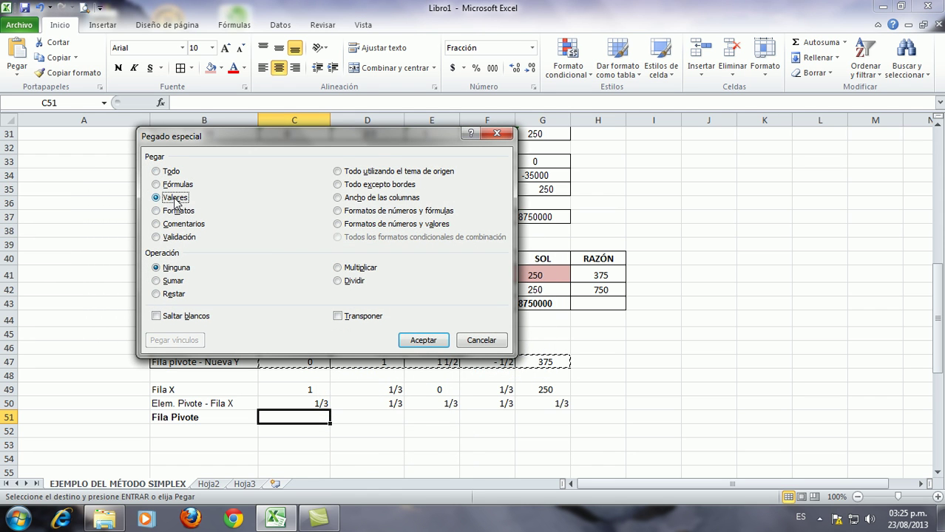
click(423, 340)
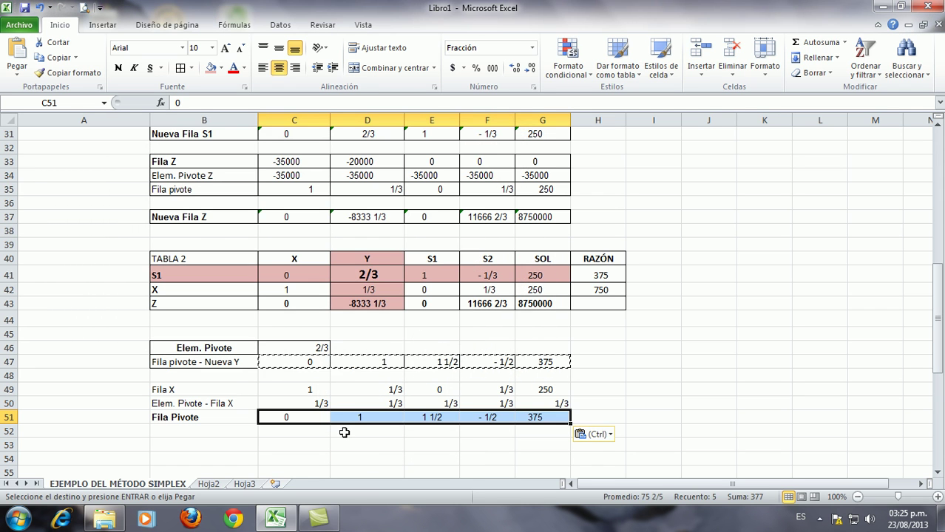
click(344, 446)
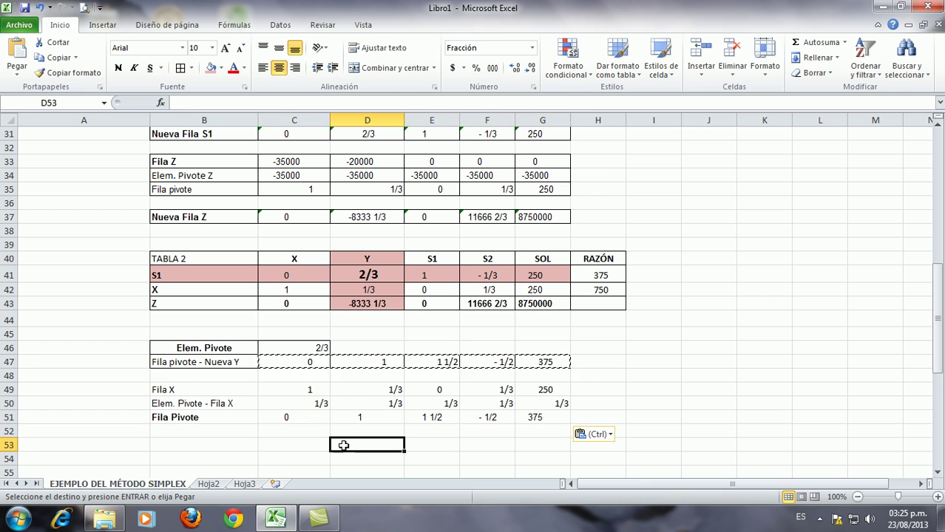
- Label cell B53 "Nueva Fila X"
click(200, 445)
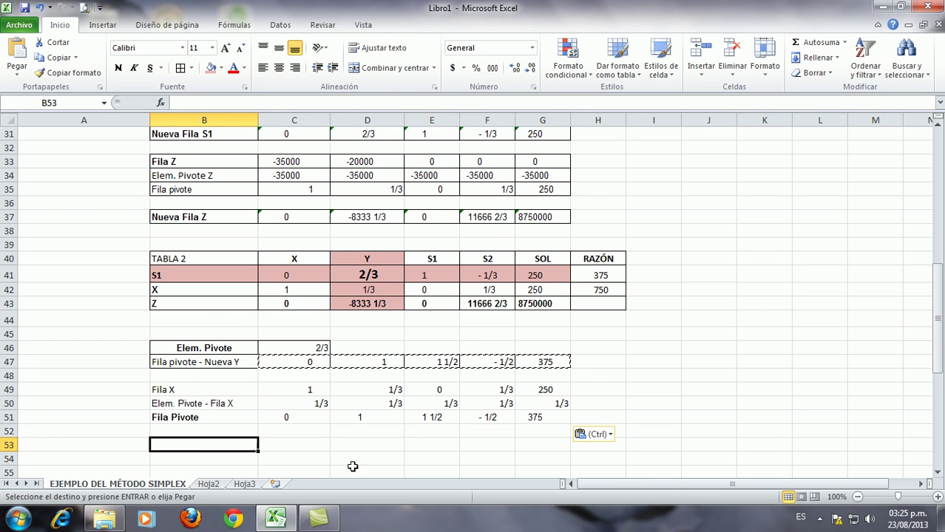
scroll(364, 464, down, 1)
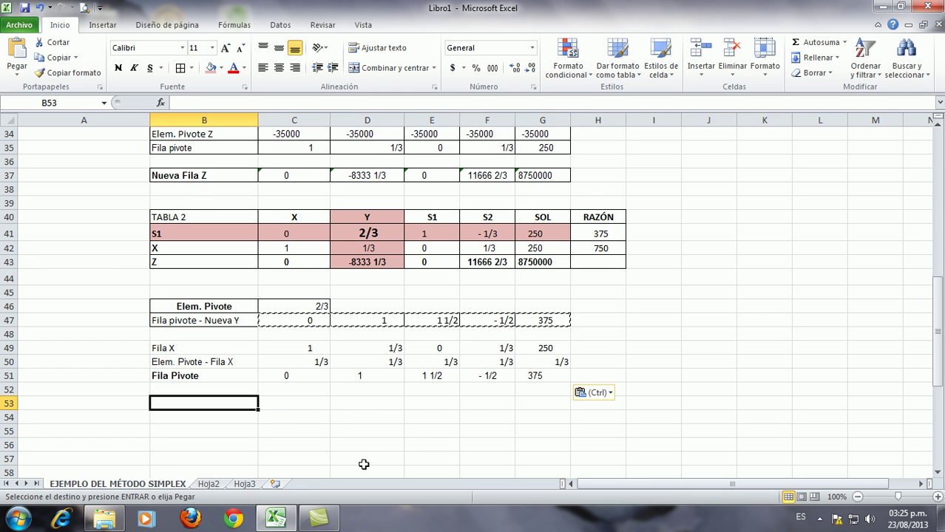
text(Nueva)
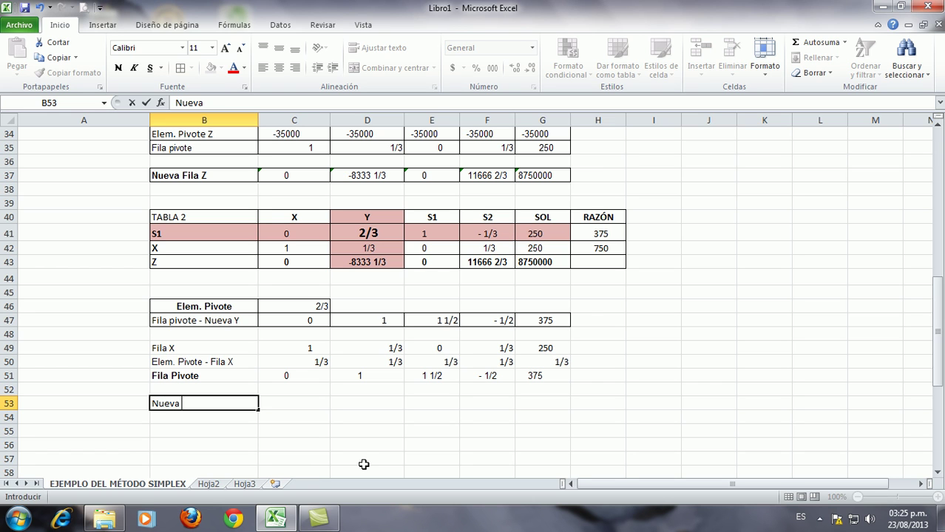
text( Fila X)
- Enter the formula =C49-(C50*C51) in C53 to calculate the first value of the new X row
click(289, 407)
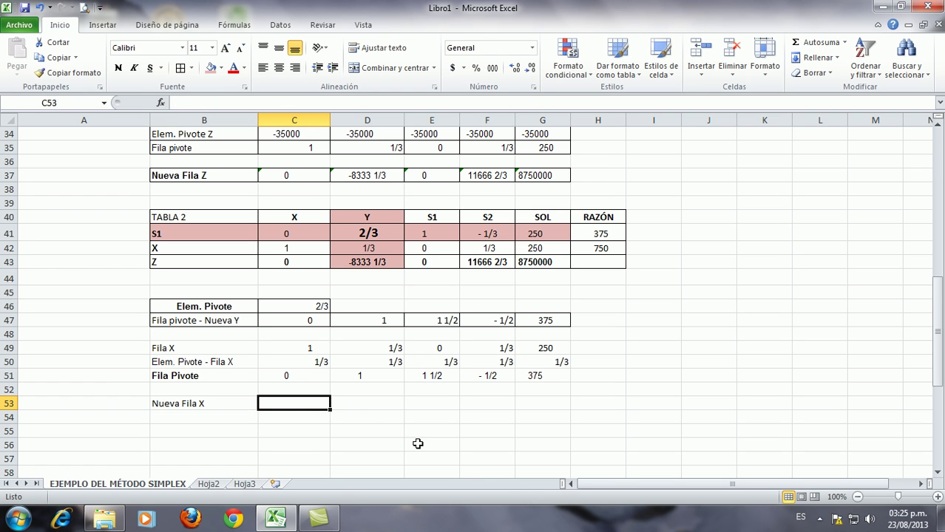
text(=)
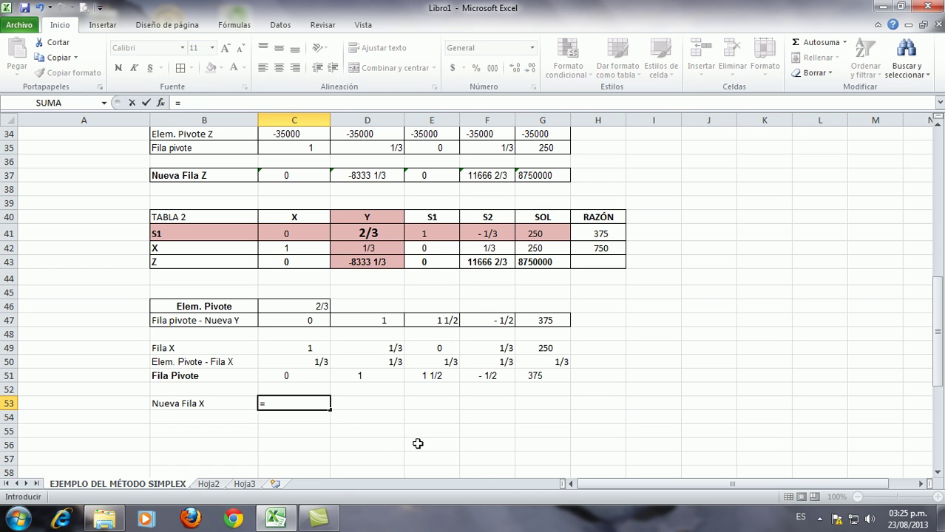
click(275, 347)
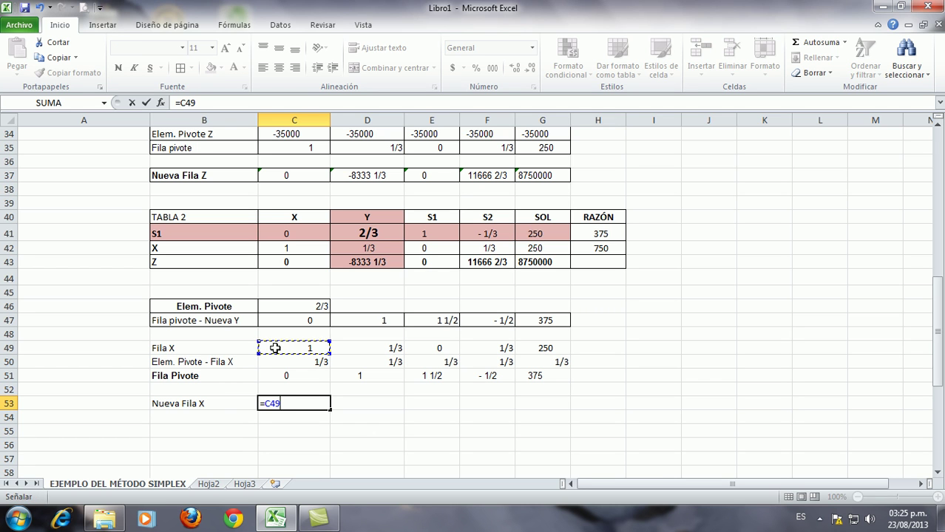
text(-()
click(274, 363)
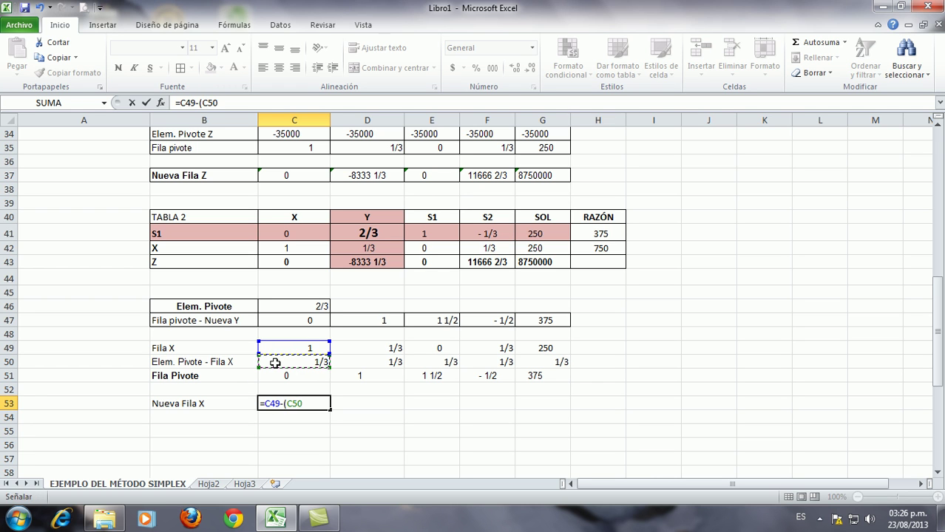
text(*)
click(281, 376)
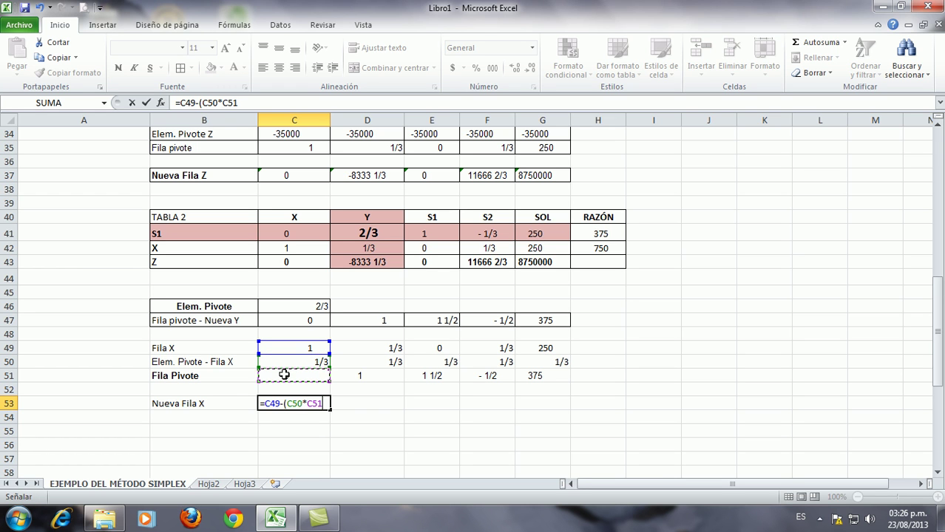
text())
key(Return)
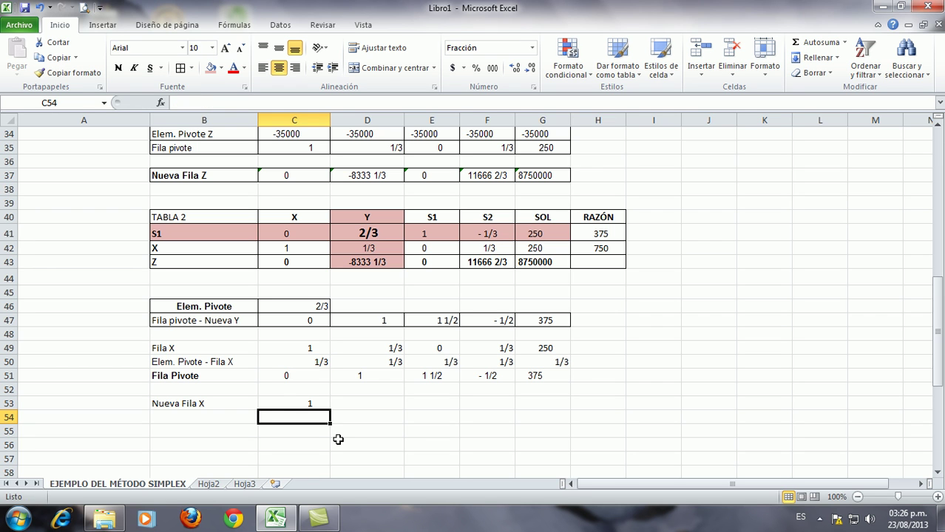
- Fill the C53 formula across to G53 to complete the Nueva Fila X row
click(302, 403)
drag(329, 409, 554, 403)
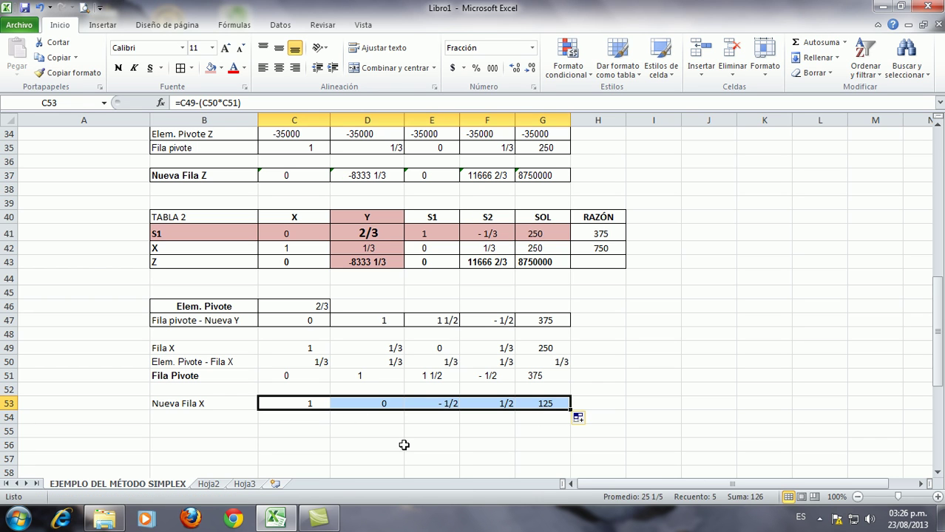
click(402, 445)
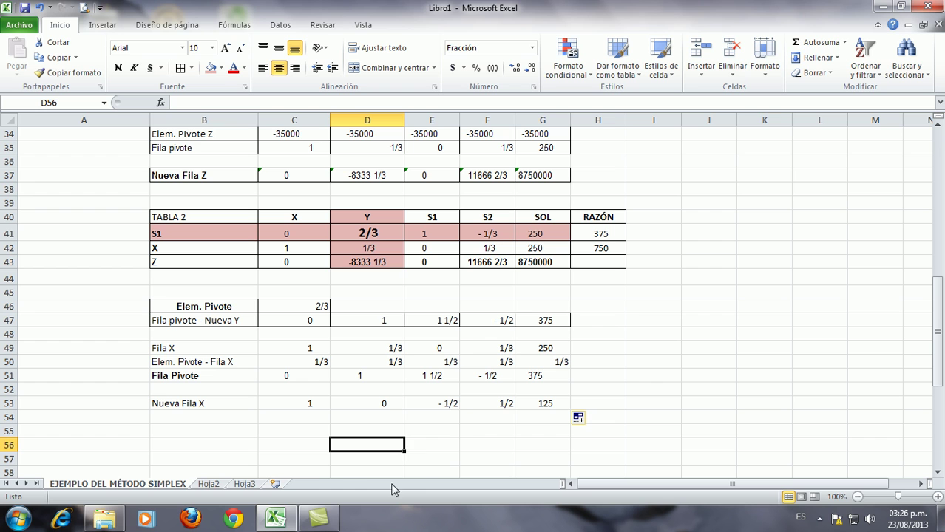
- Apply all borders and centre alignment to the blocks B49:G51 and B53:G53
drag(207, 352, 541, 374)
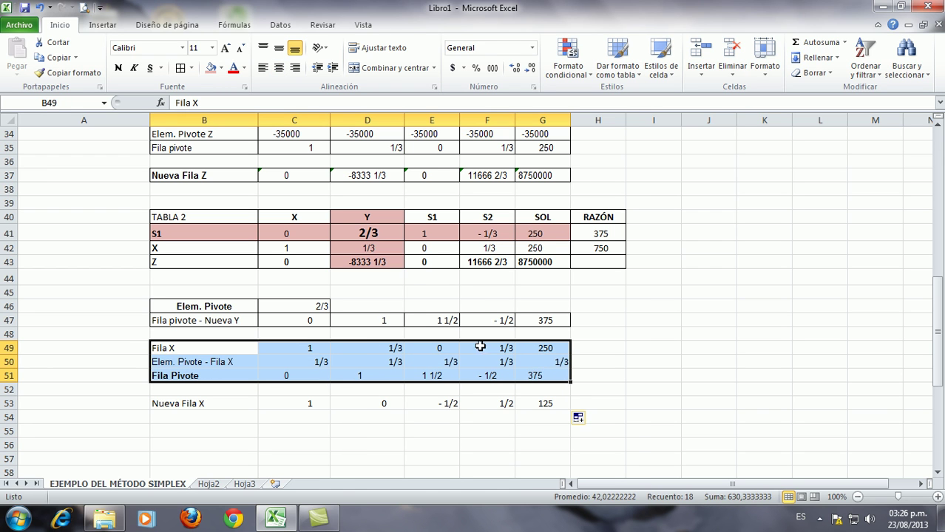
click(180, 69)
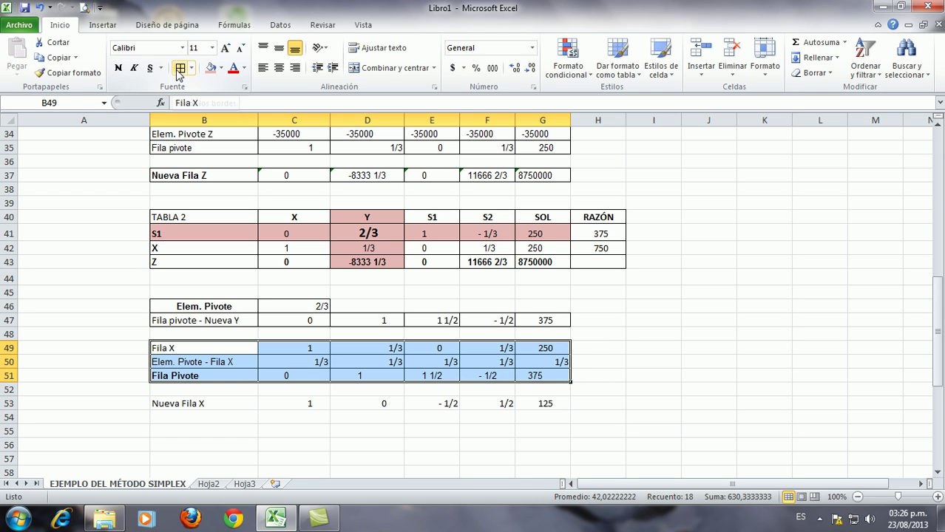
click(280, 70)
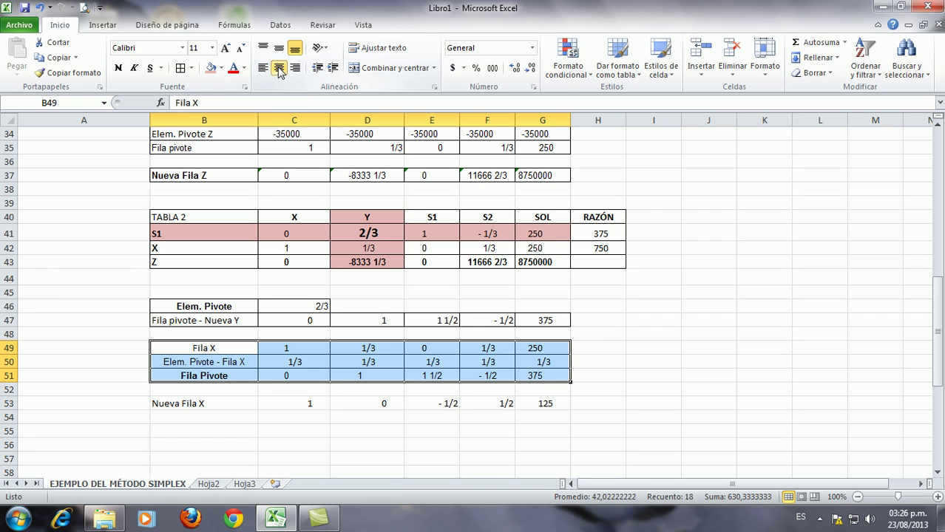
drag(188, 403, 521, 403)
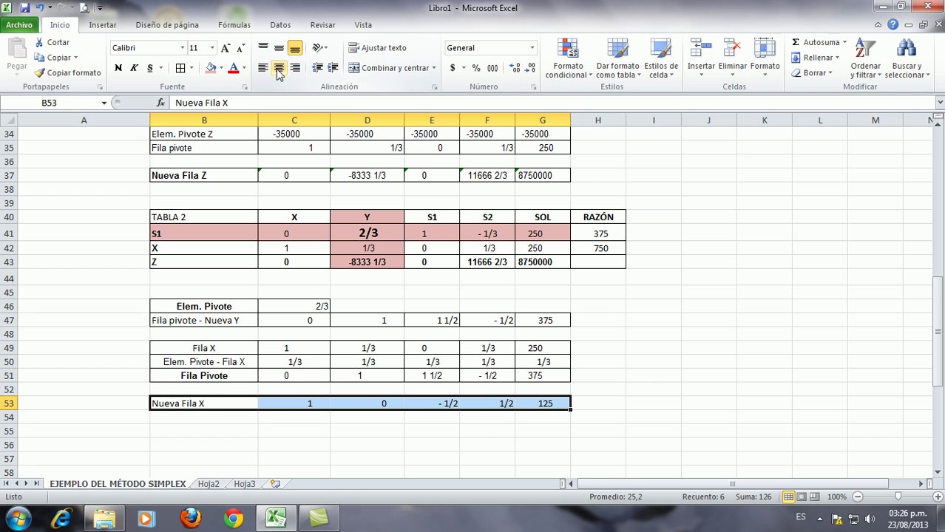
click(279, 70)
click(180, 68)
- Make the labels "Nueva Fila X" in B53 and "Fila pivote - Nueva Y" in B47 bold
click(208, 404)
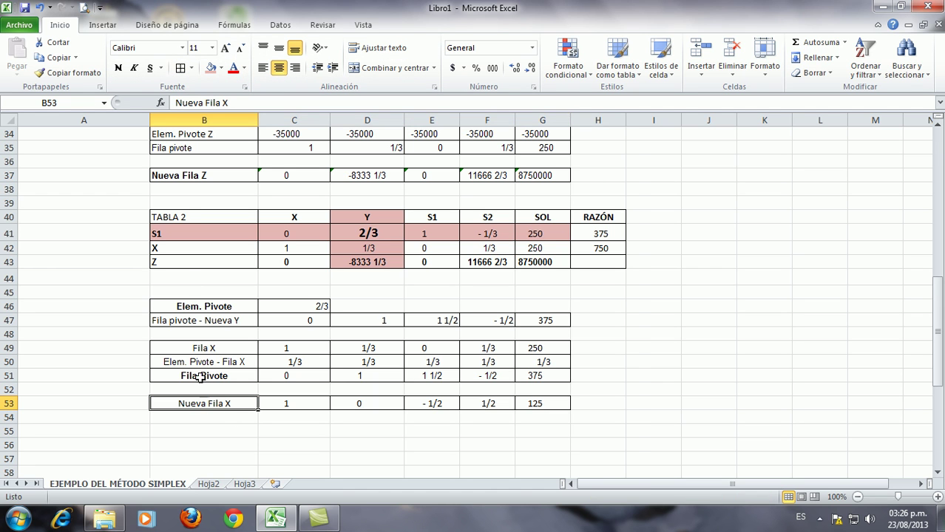
click(116, 68)
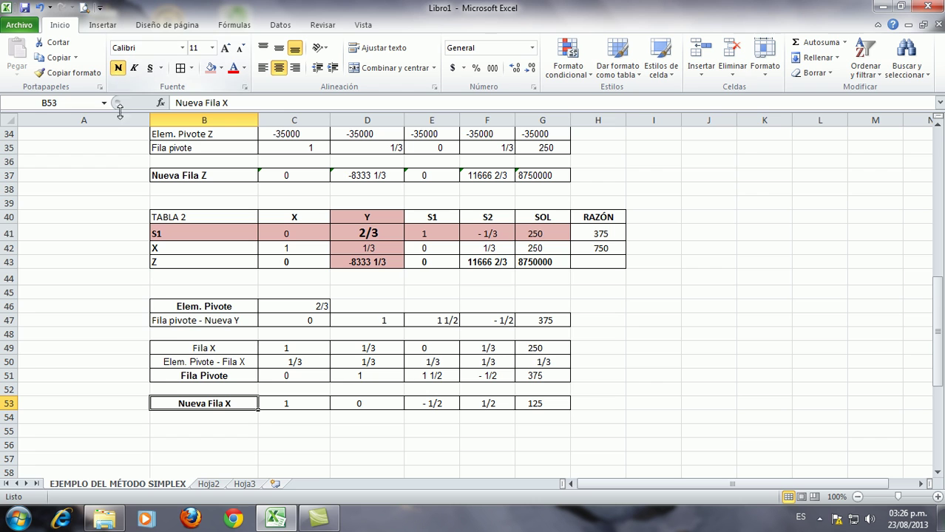
click(180, 325)
click(118, 67)
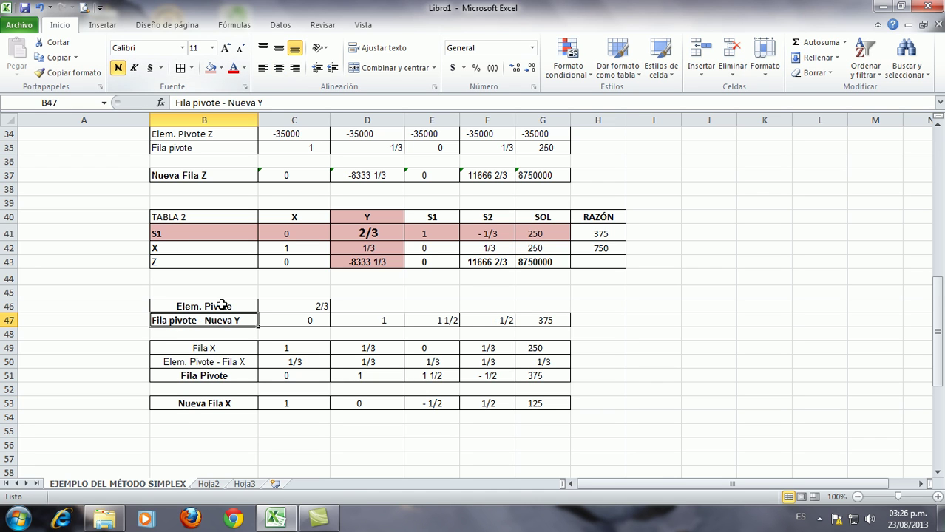
click(309, 457)
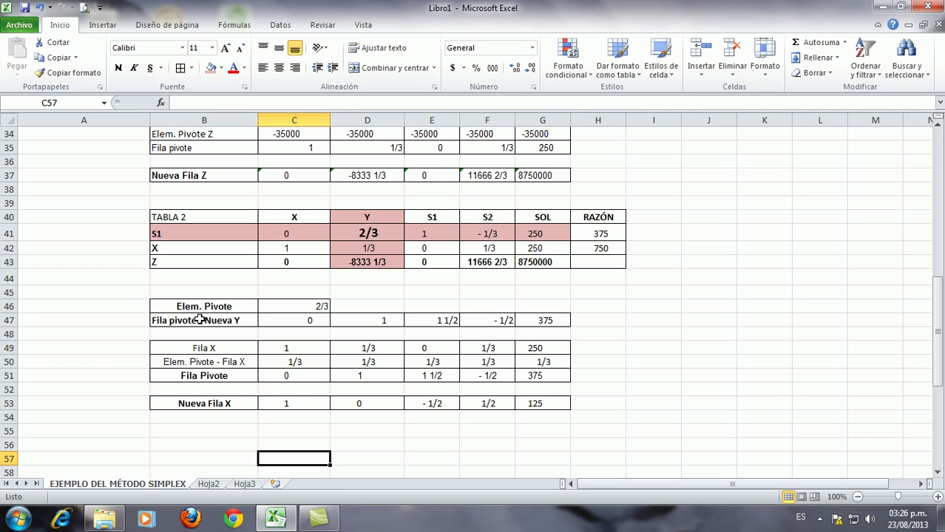
- Label cell B55 "Fila Z" below the new X row
scroll(229, 450, down, 1)
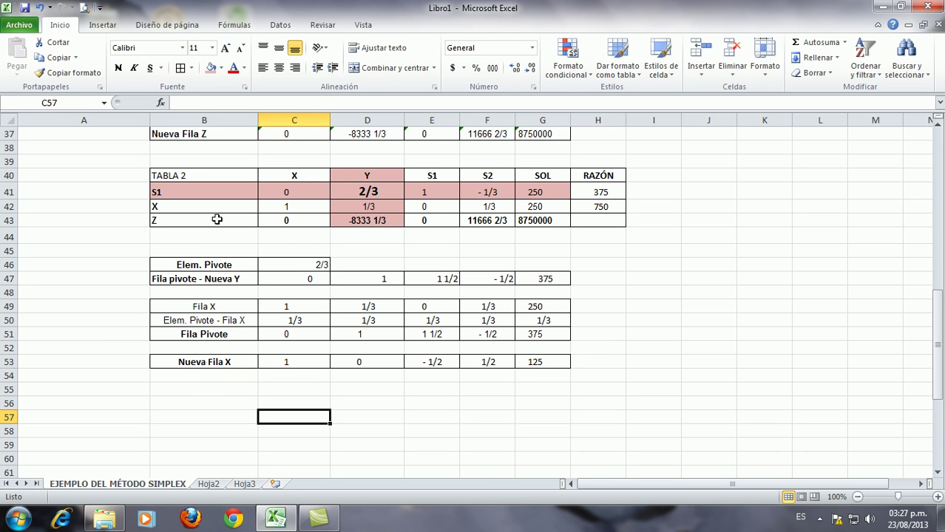
click(199, 392)
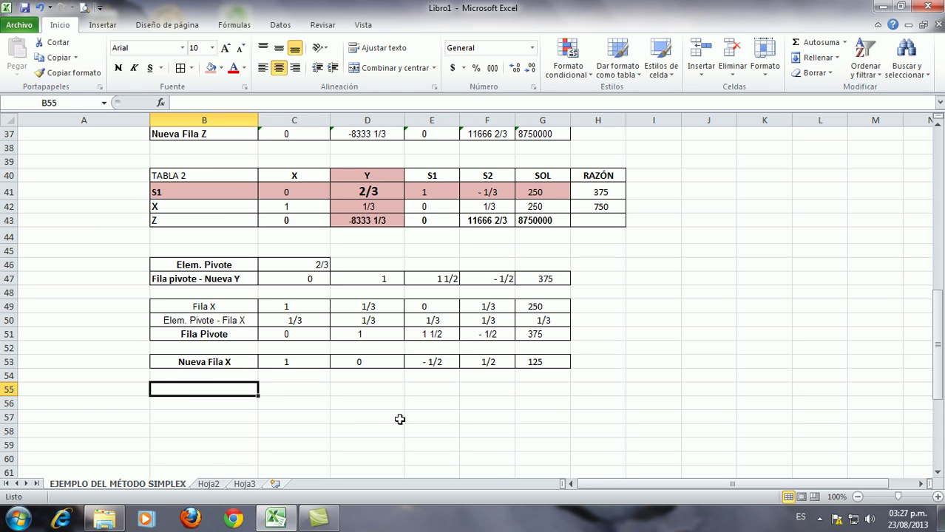
text(Fila Z)
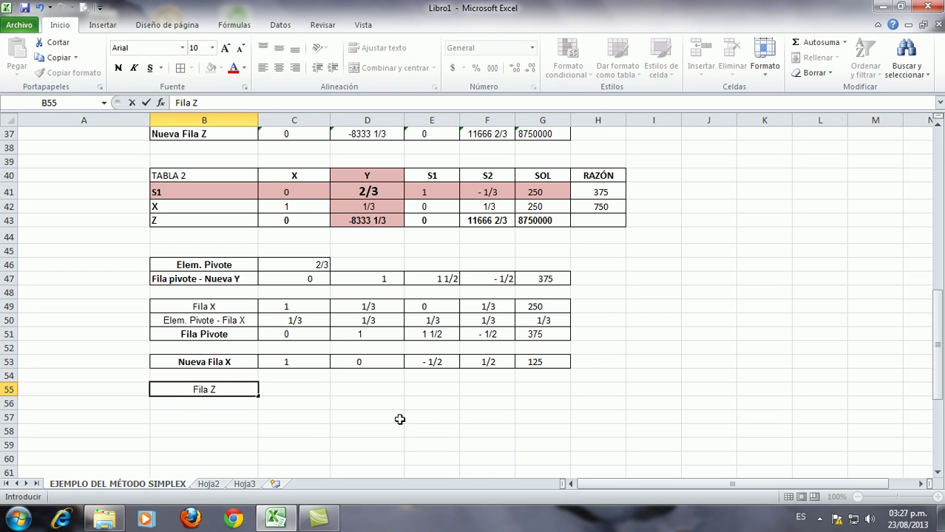
click(299, 391)
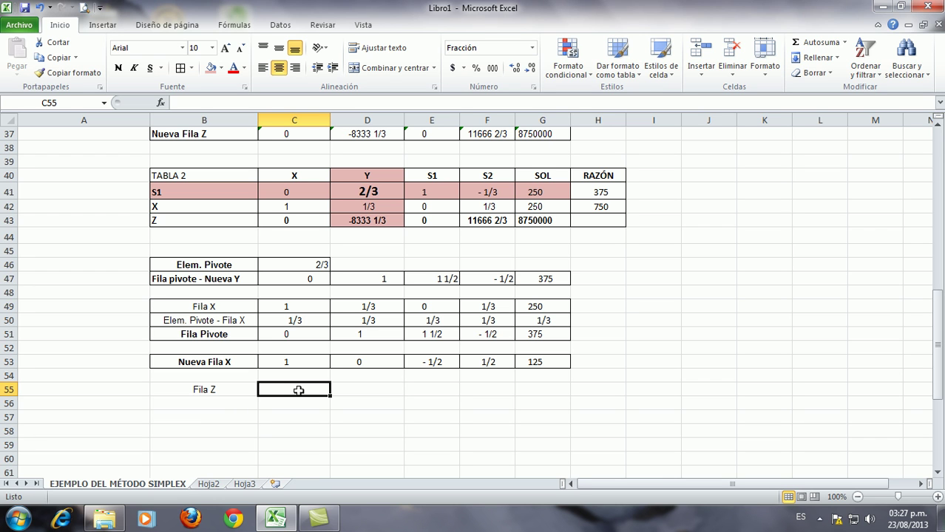
- Copy the Z row values C43:G43 of TABLA 2 and paste them as values only into C55:G55
drag(307, 223, 536, 220)
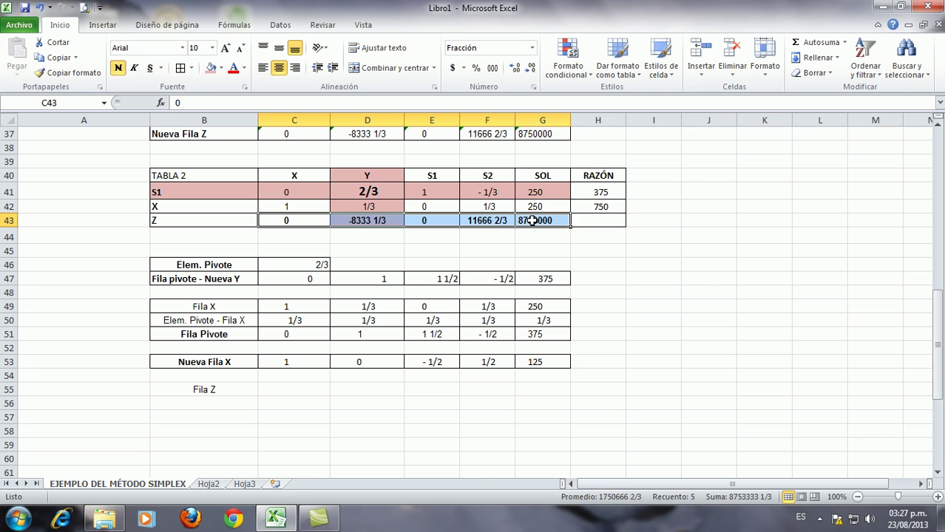
right_click(537, 221)
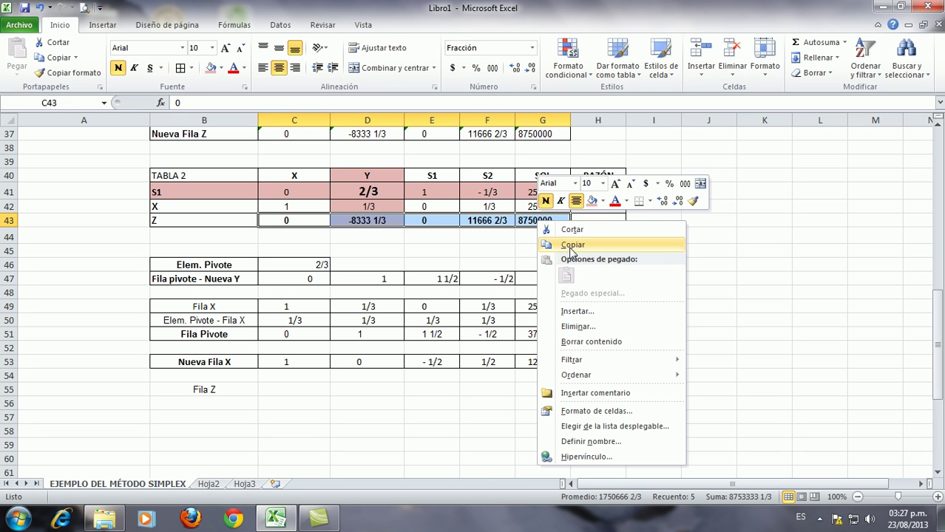
click(572, 245)
click(307, 389)
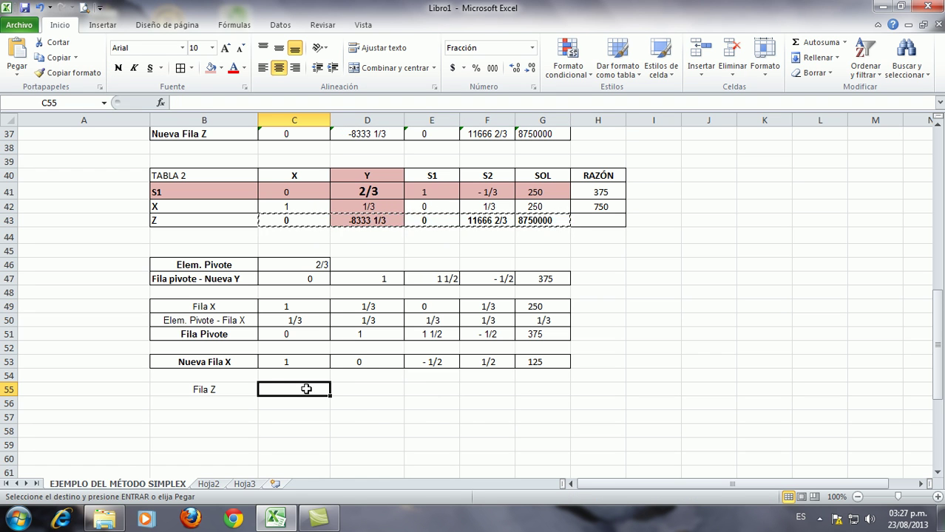
right_click(306, 389)
click(337, 219)
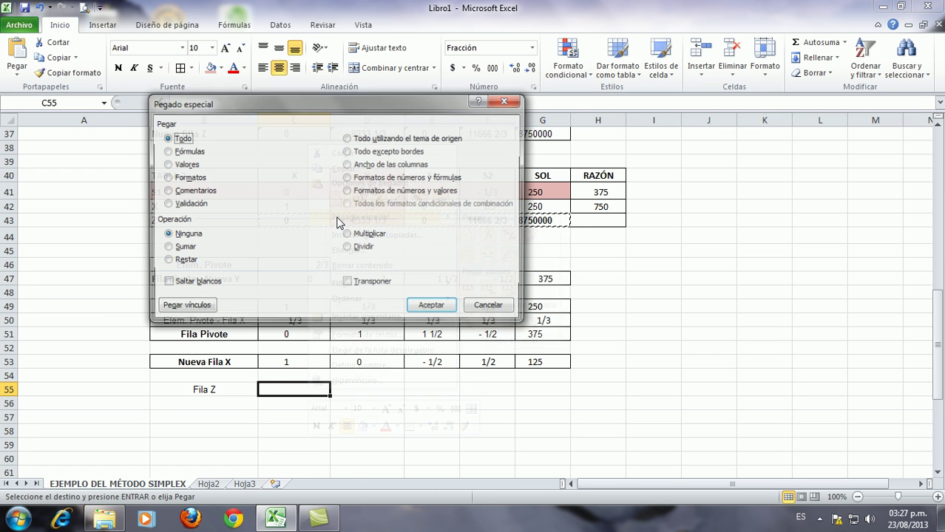
click(188, 166)
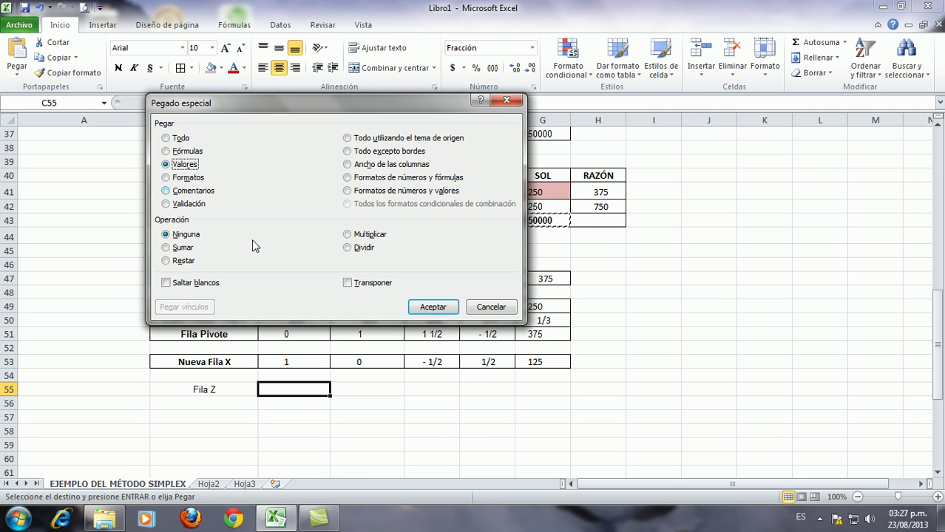
click(432, 307)
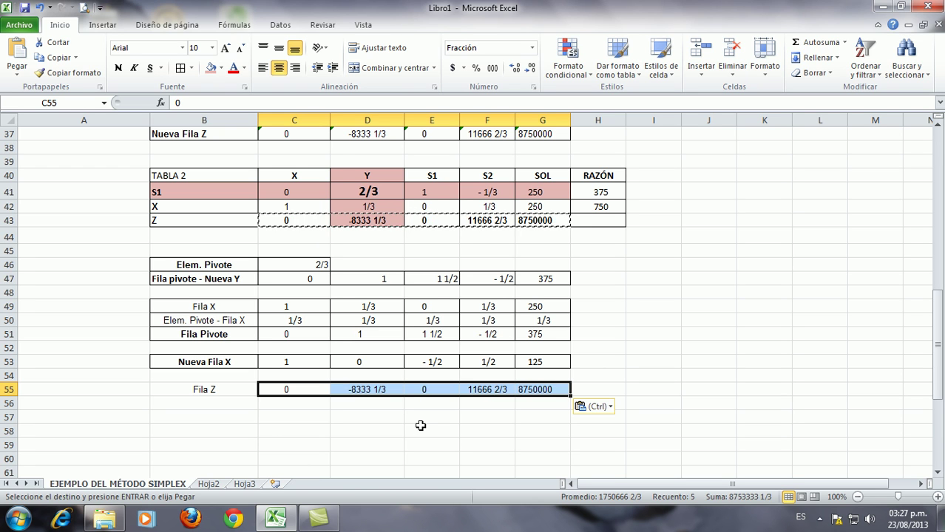
- Label cell B56 "Elem. Pivote - fila Z" below the Fila Z label
click(184, 401)
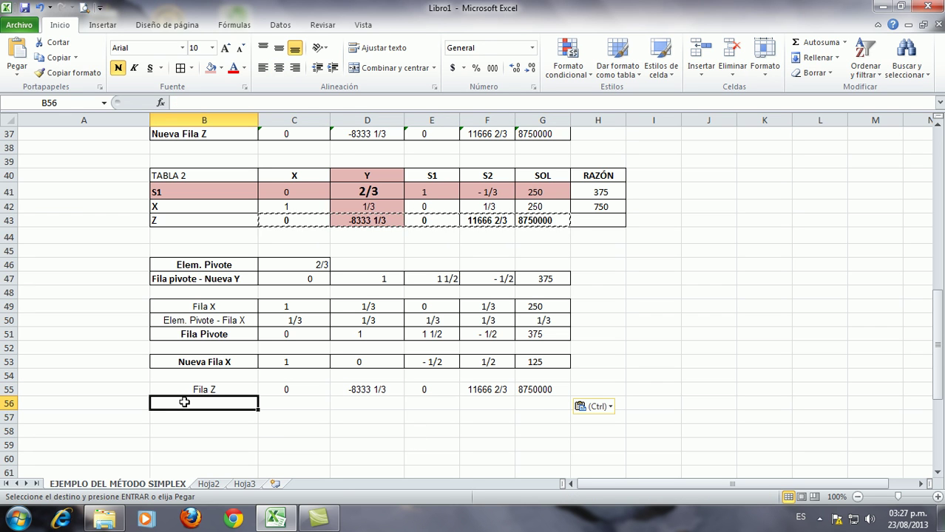
text(Elem)
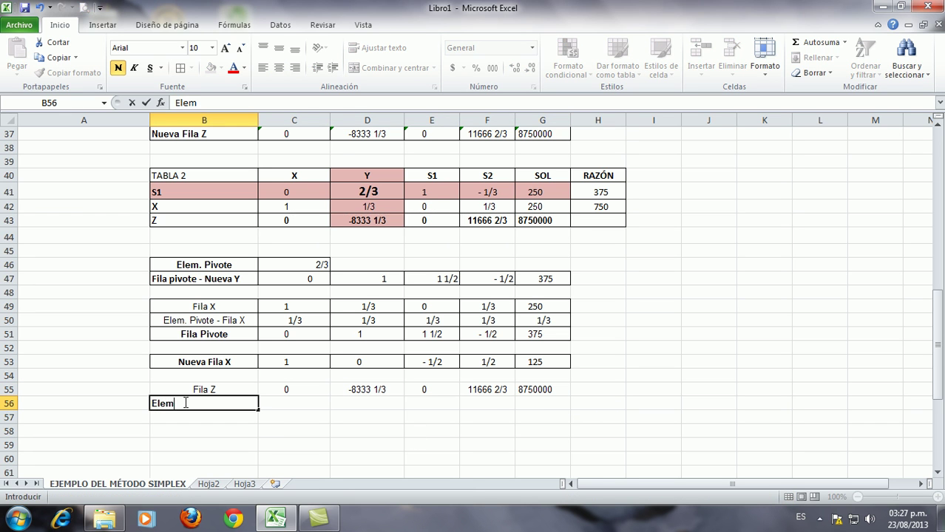
text(. pivote - fila Z)
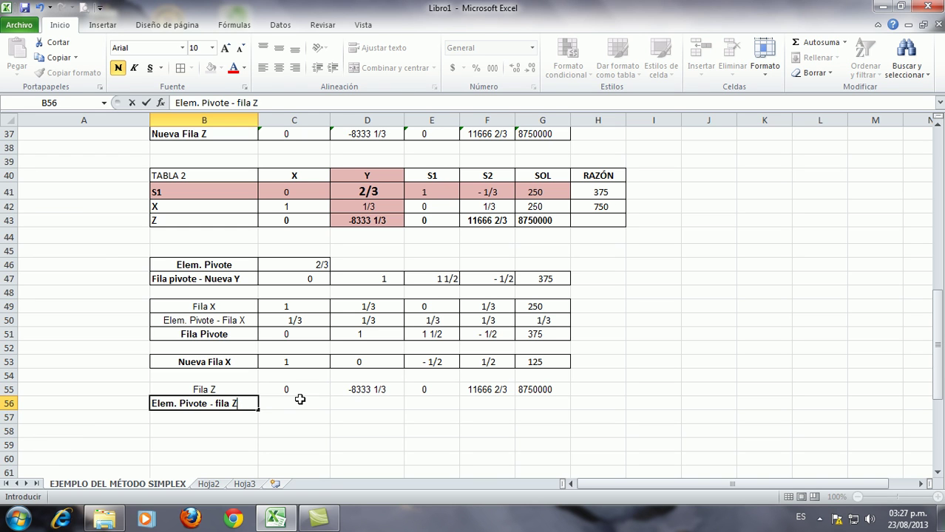
- Copy the Z row values C43:G43 of TABLA 2 and paste them as values only into row 57, starting at C57
drag(304, 220, 527, 220)
right_click(527, 221)
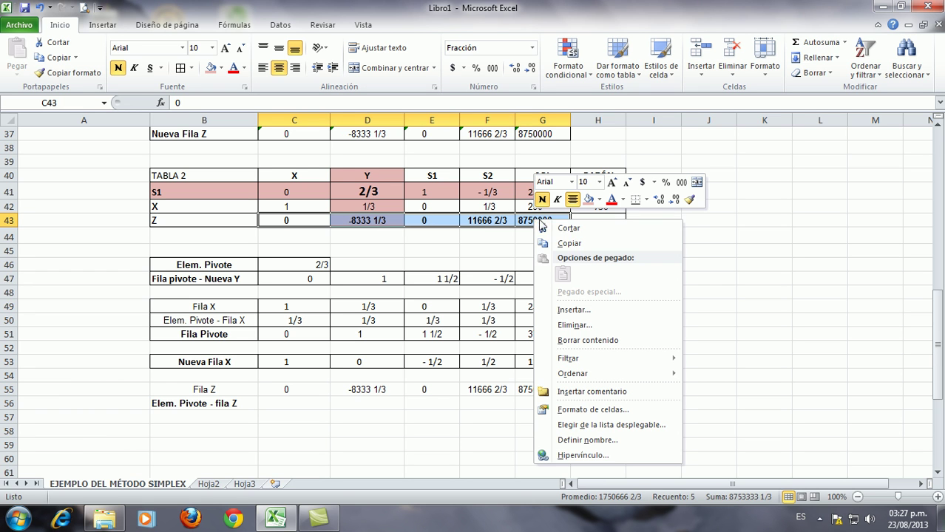
click(569, 244)
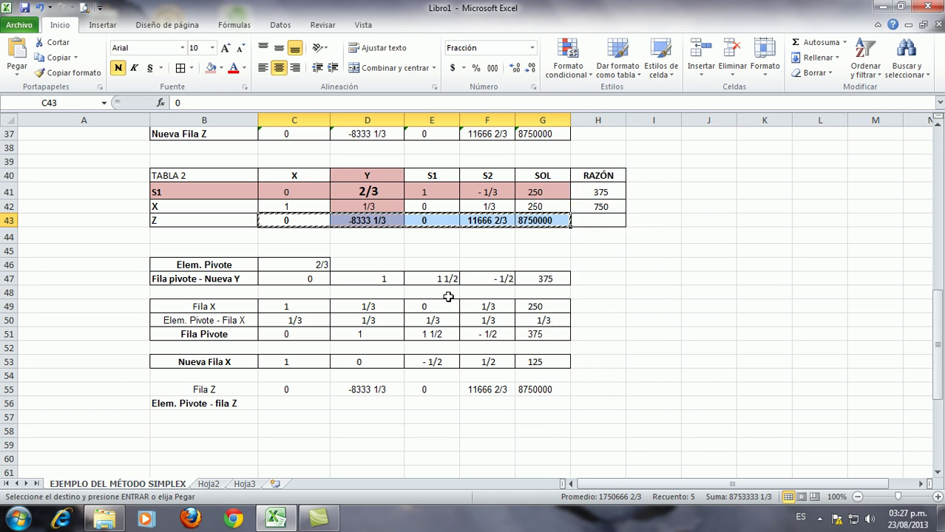
click(272, 418)
right_click(273, 419)
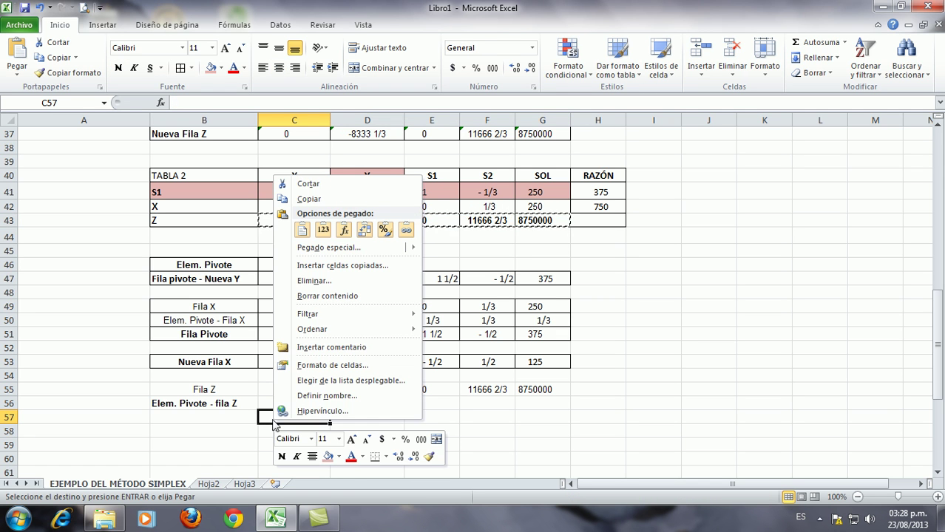
click(314, 249)
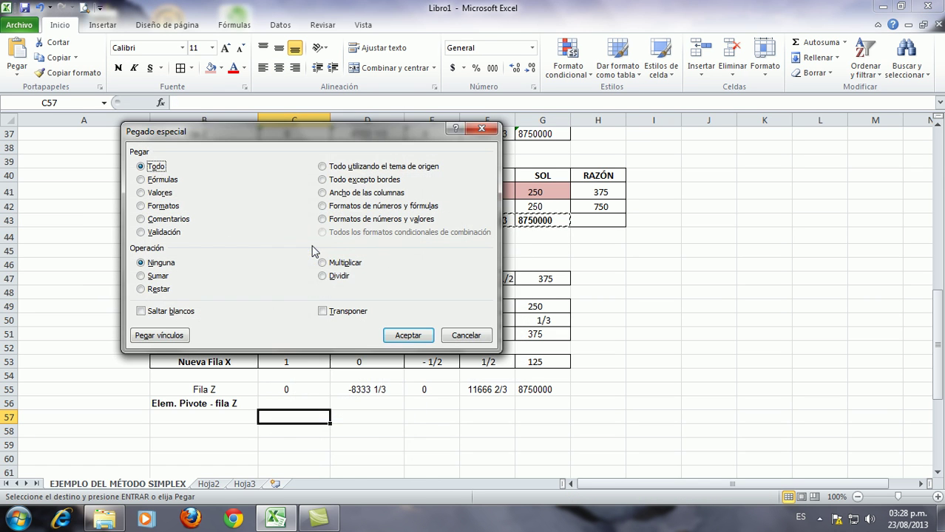
click(156, 194)
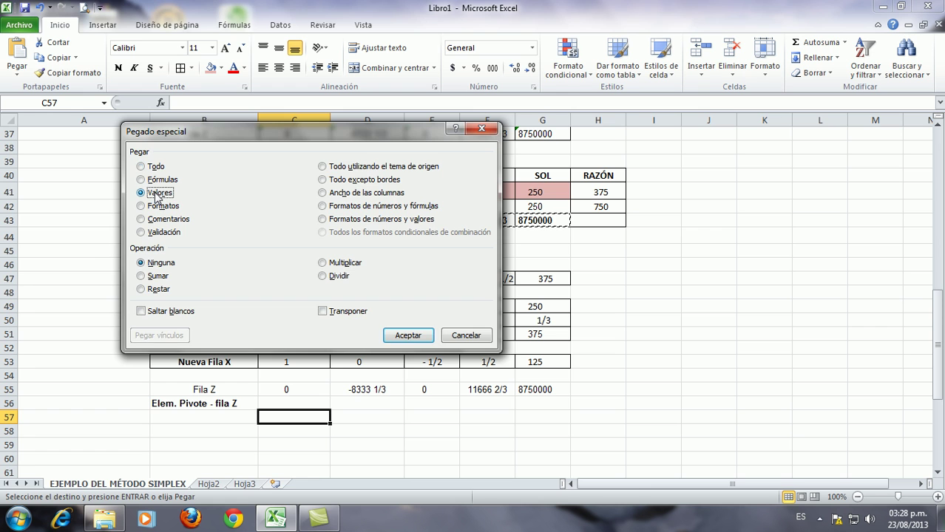
click(409, 337)
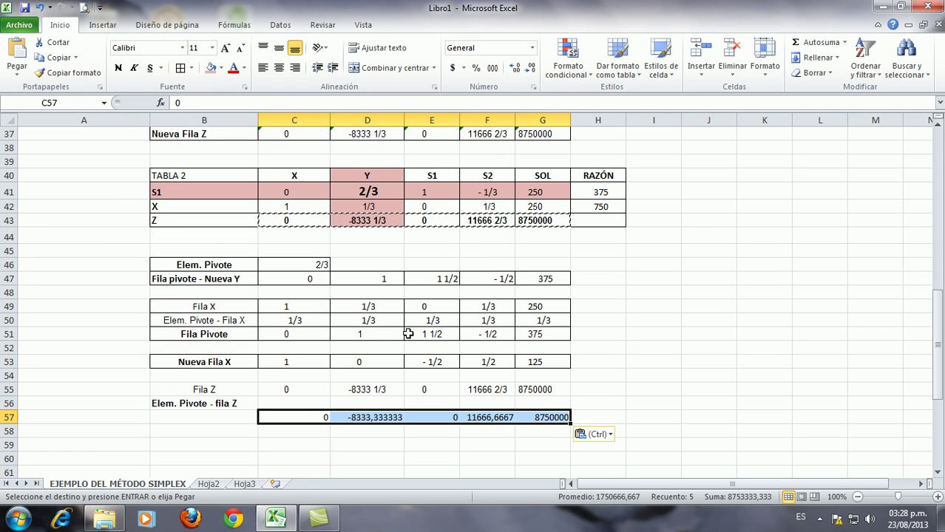
- Copy the Z row's pivot-column element D43 and paste it as values only across C56:G56
click(290, 403)
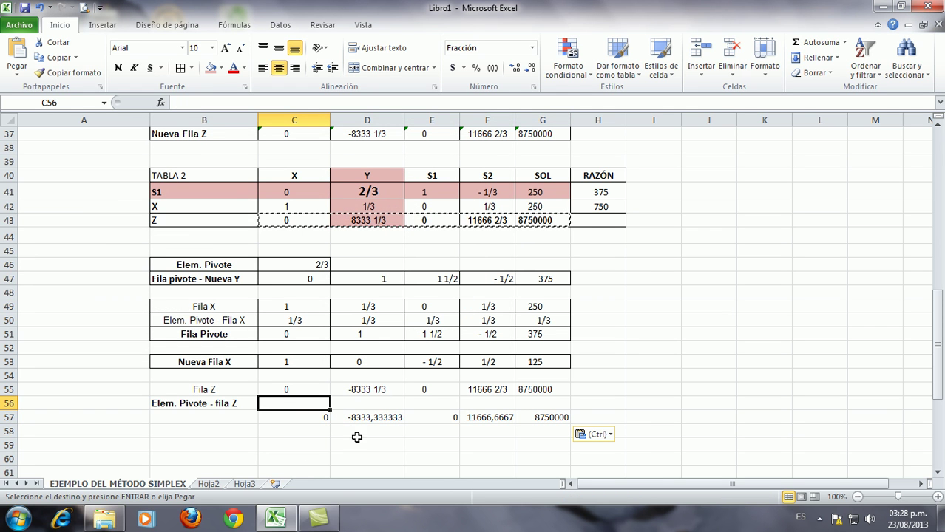
click(368, 219)
right_click(369, 219)
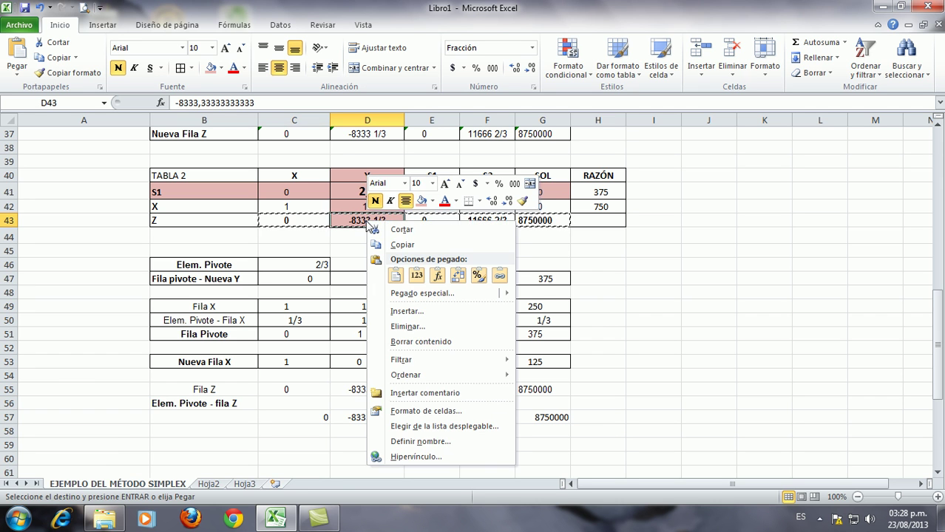
click(384, 244)
drag(290, 403, 529, 403)
right_click(533, 403)
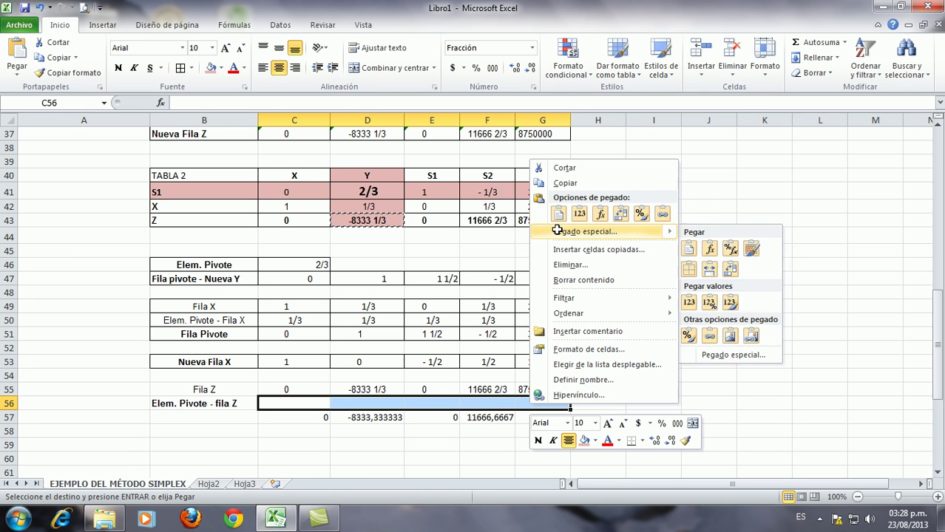
click(586, 231)
click(405, 177)
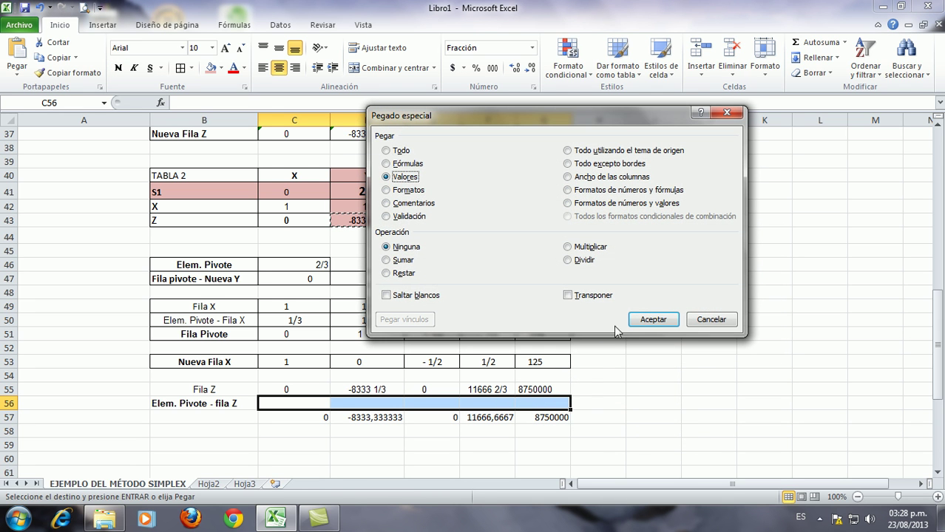
click(640, 321)
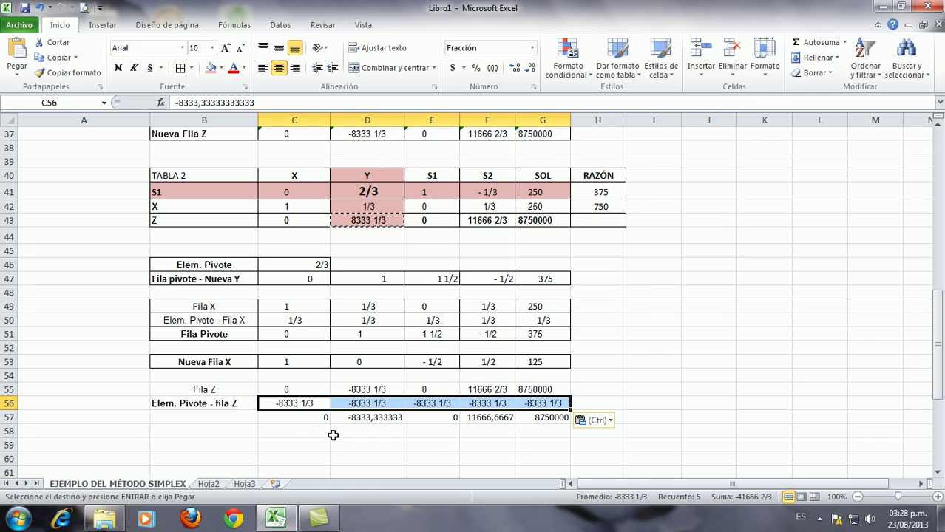
- Label cell B57 "Fila Pivote" below the Elem. Pivote - fila Z label
click(276, 419)
click(186, 418)
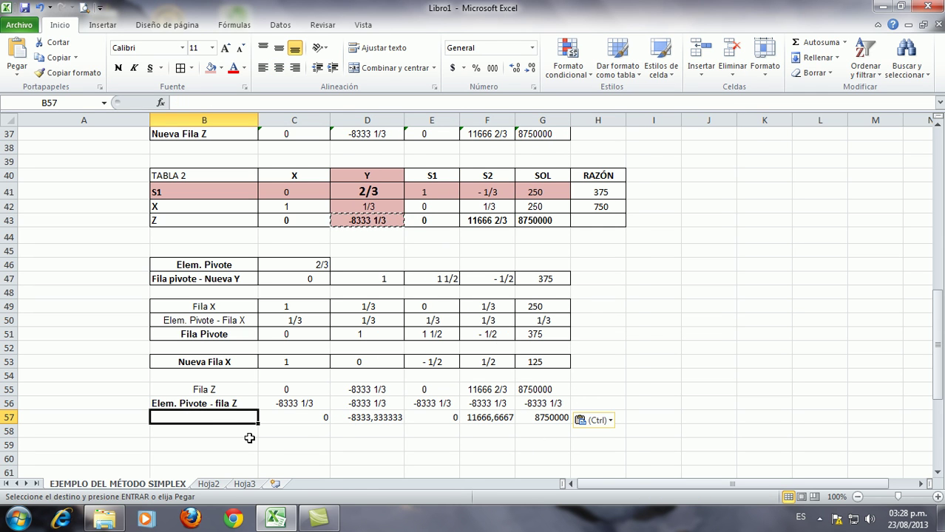
text(Fila)
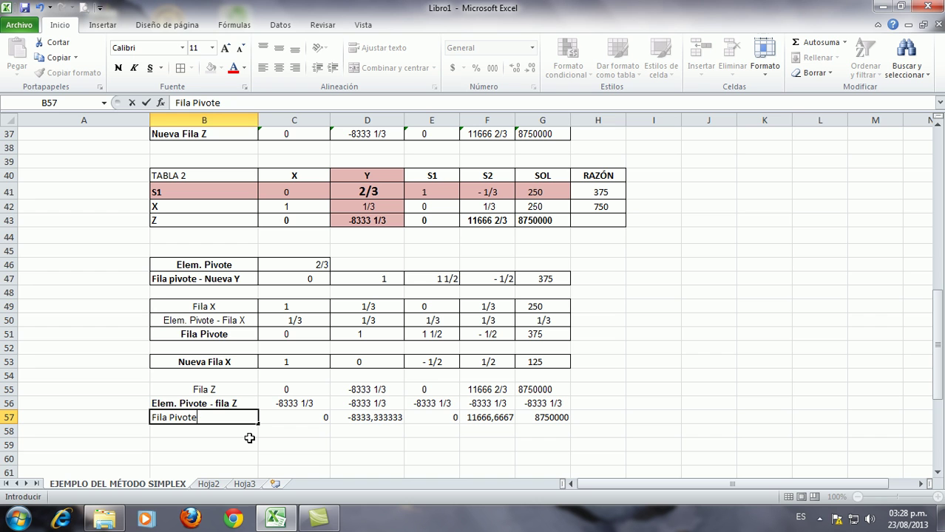
text( Pivote)
- Format the Fila Pivote values C57:G57 as fractions of the type "Hasta un dígito (1/4)"
click(300, 418)
drag(332, 421, 527, 420)
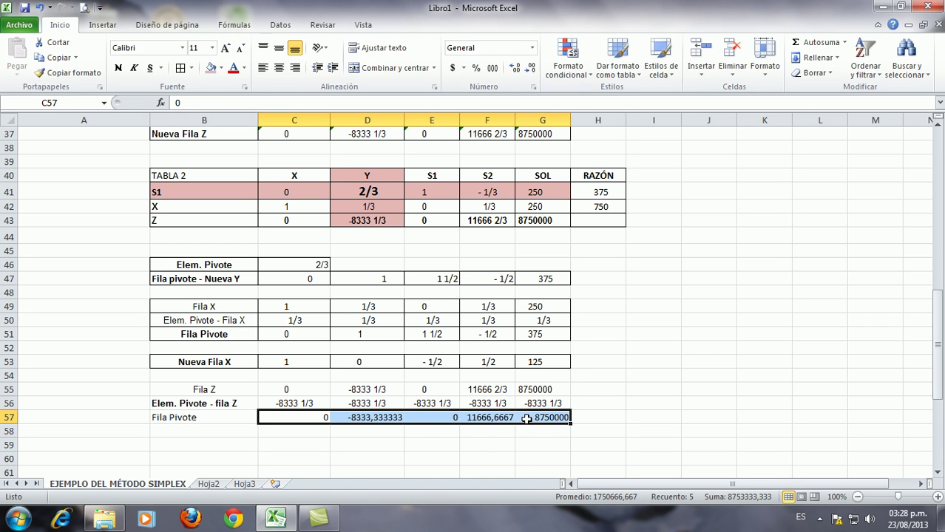
right_click(529, 422)
click(586, 366)
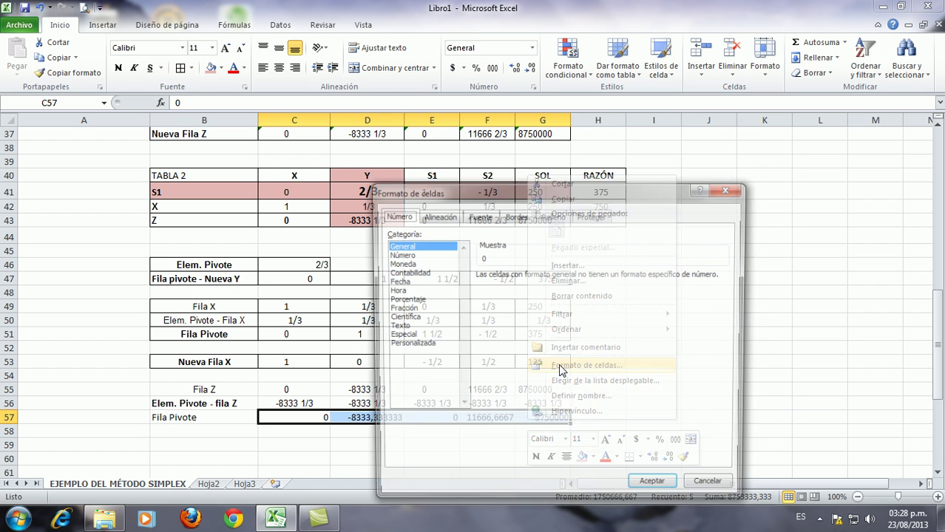
click(401, 308)
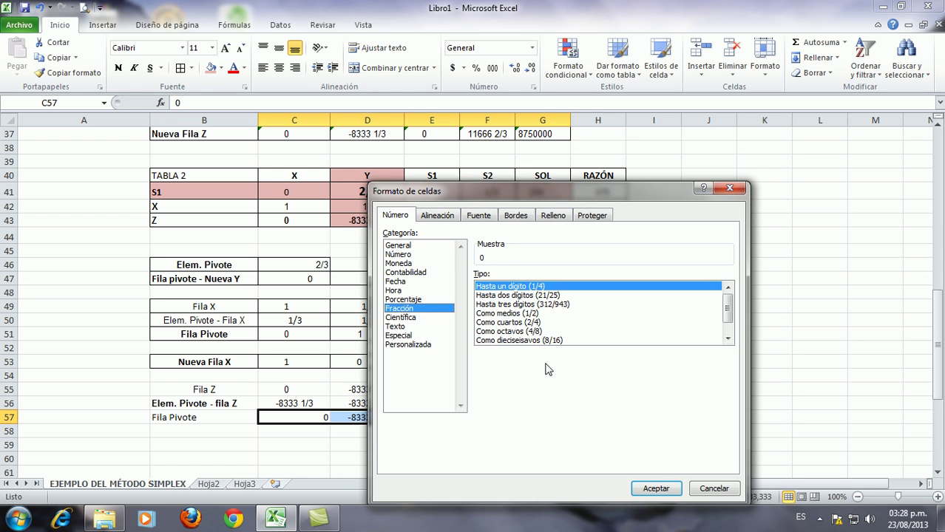
click(656, 489)
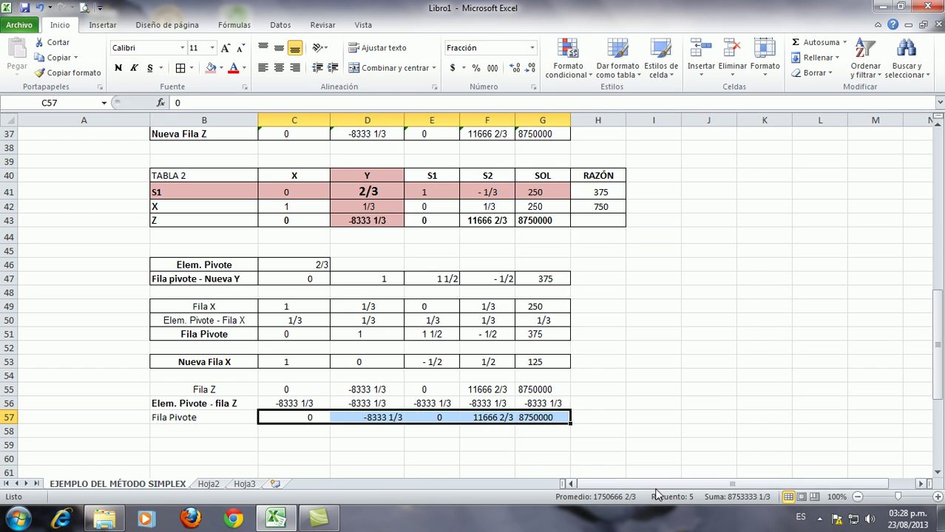
- Label cell B59 "Nueva Fila Z", leaving row 58 empty
click(440, 442)
click(192, 443)
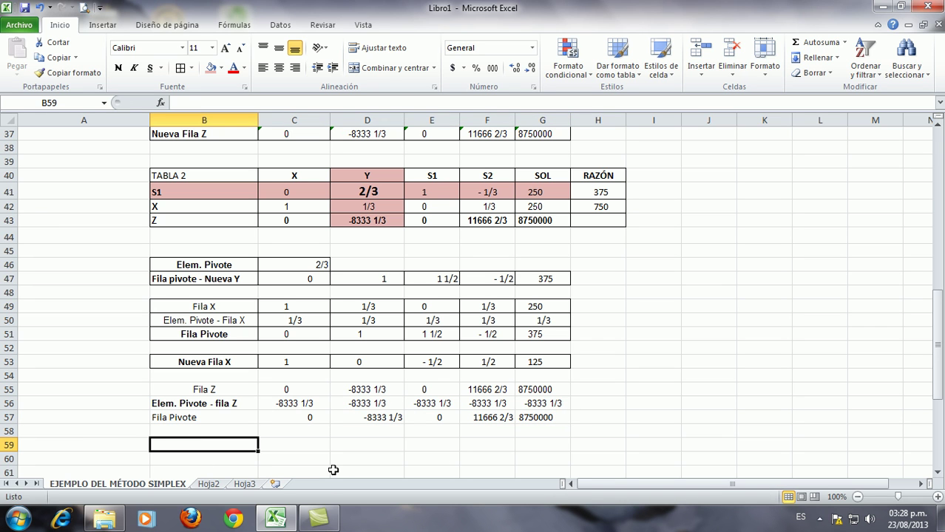
text(Fi)
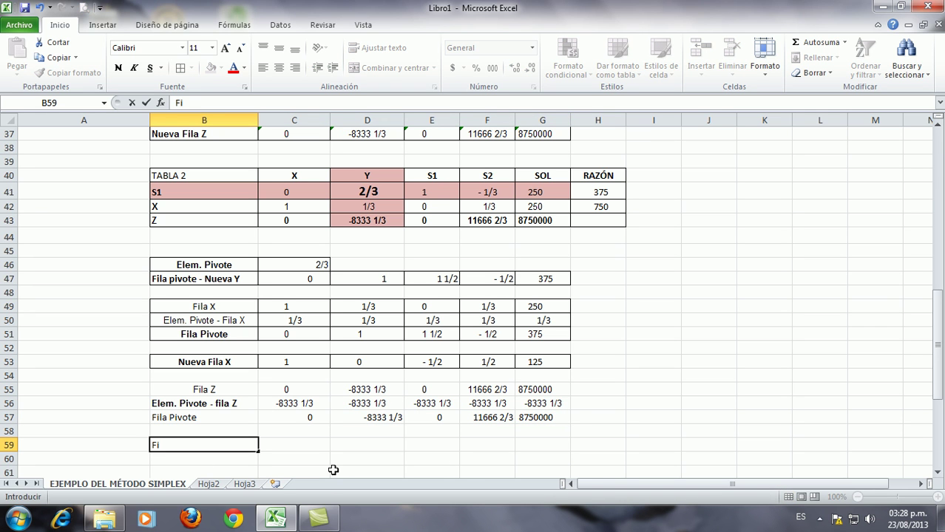
text(Nueva Fila Z)
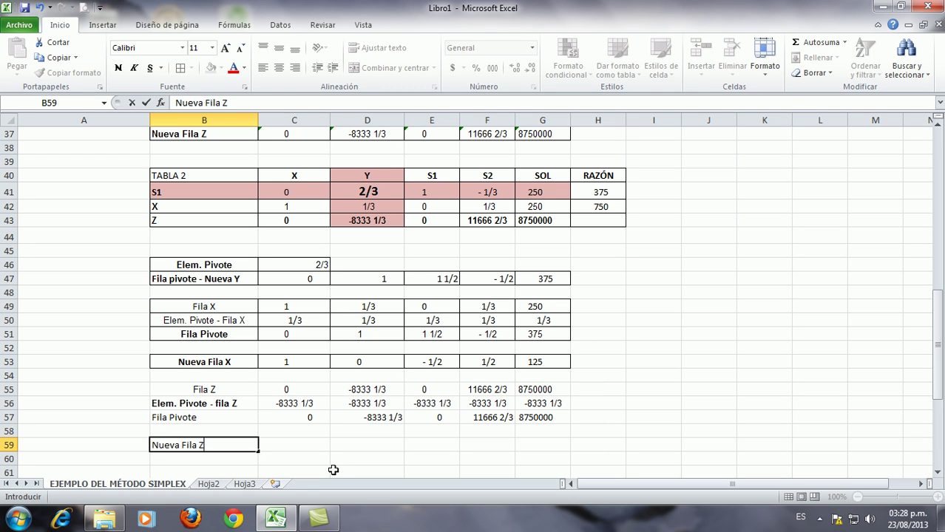
- Enter the formula =C55-(C56*C57) in C59 to compute the first value of the new Z row
click(299, 447)
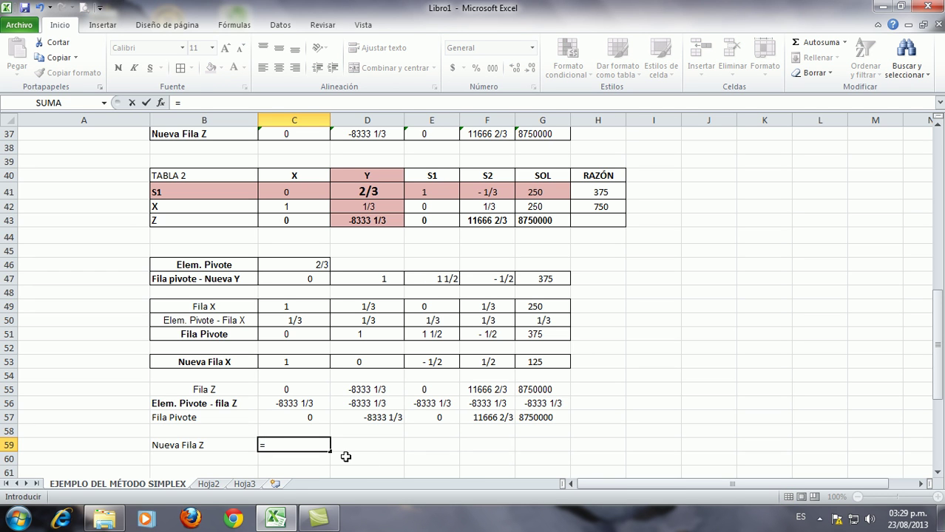
click(294, 389)
text(-)
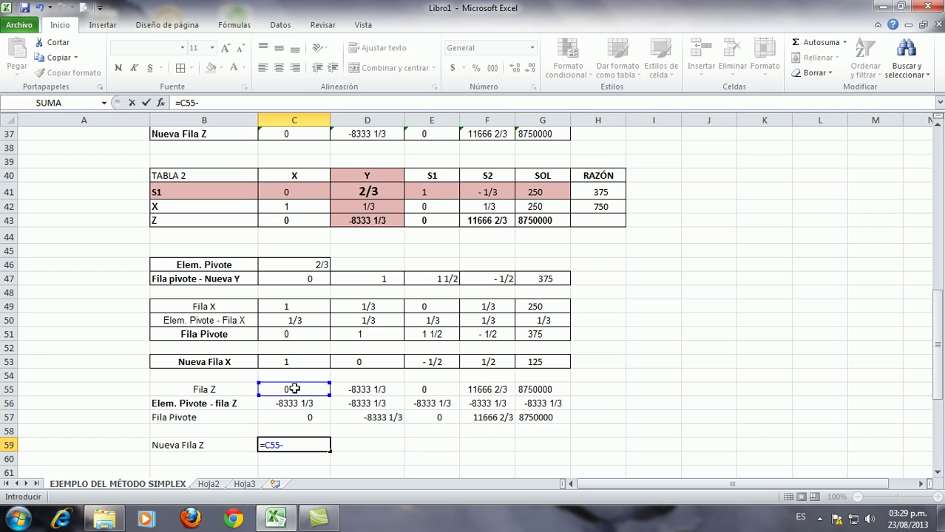
text(()
click(287, 403)
text(*)
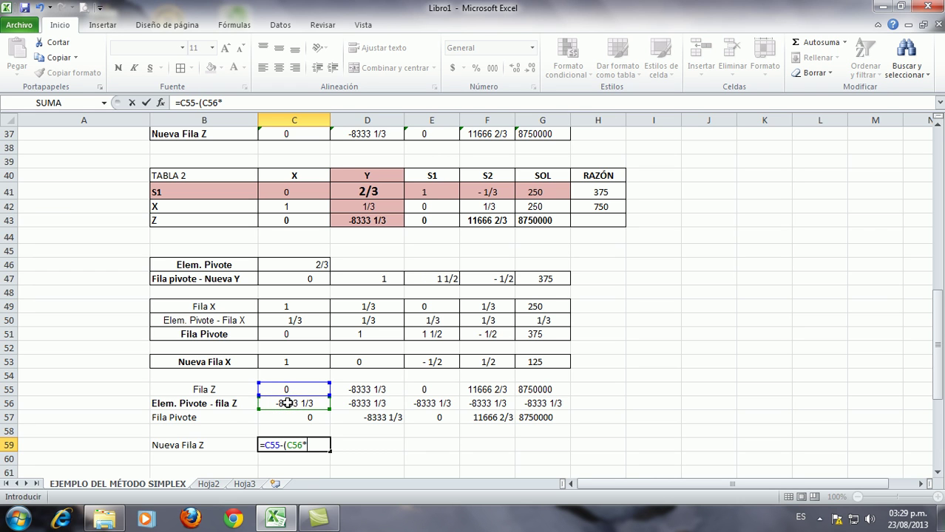
click(285, 416)
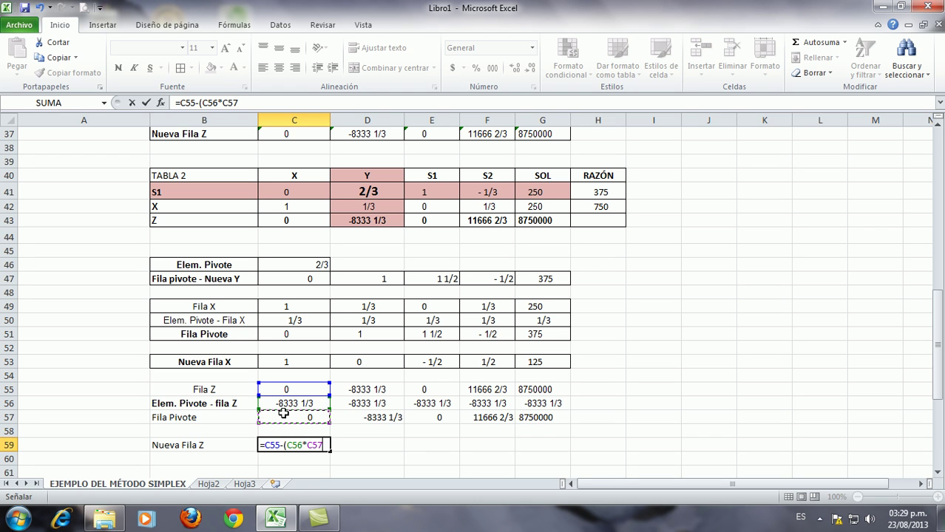
text())
key(Return)
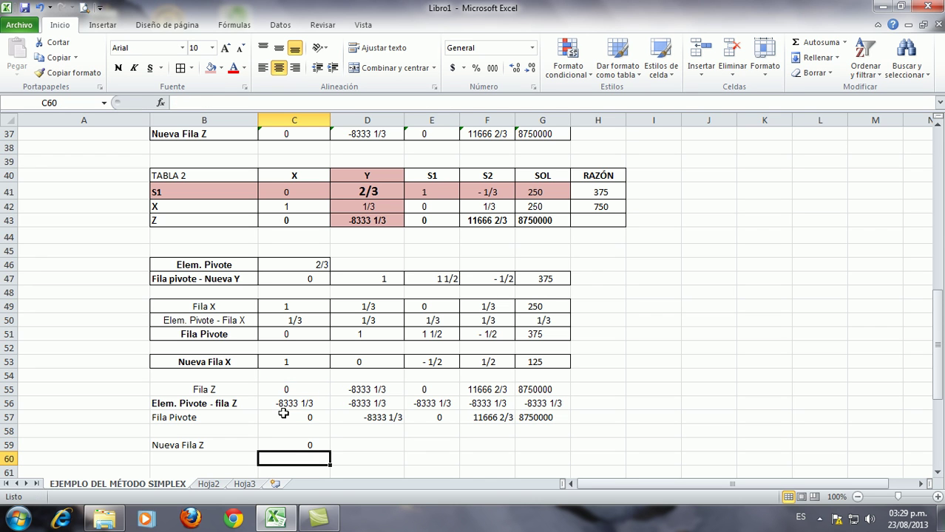
- Fill the C59 formula across to G59 to complete the Nueva Fila Z row
click(305, 445)
drag(330, 452, 547, 448)
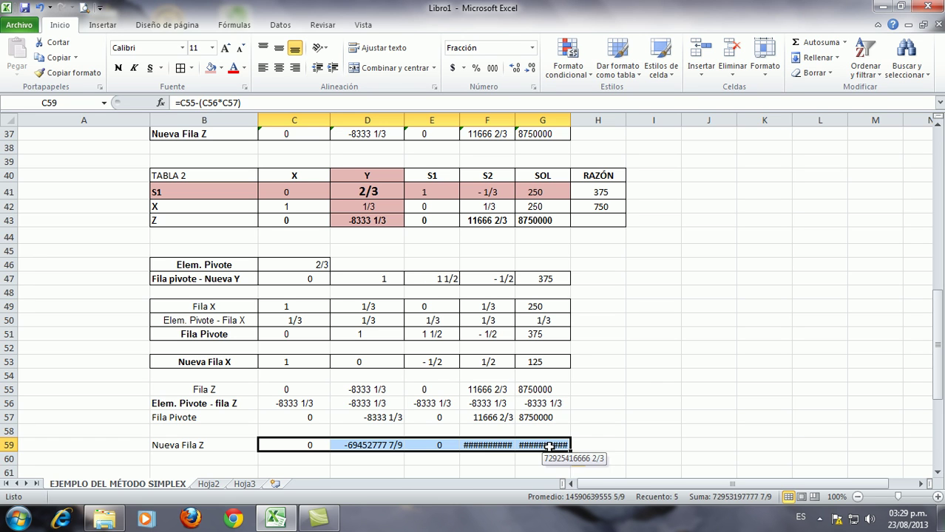
click(365, 470)
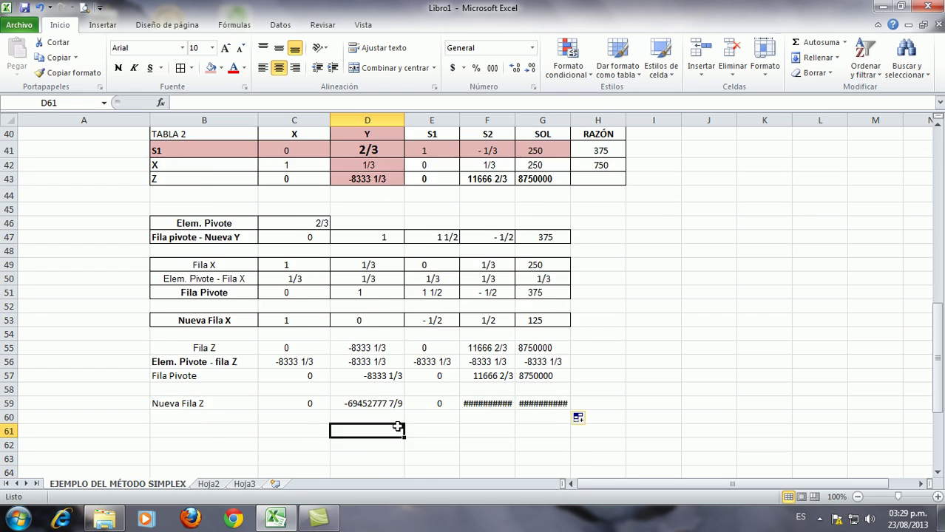
- Autofit the widths of columns F and G to show the full Nueva Fila Z values
scroll(398, 427, down, 2)
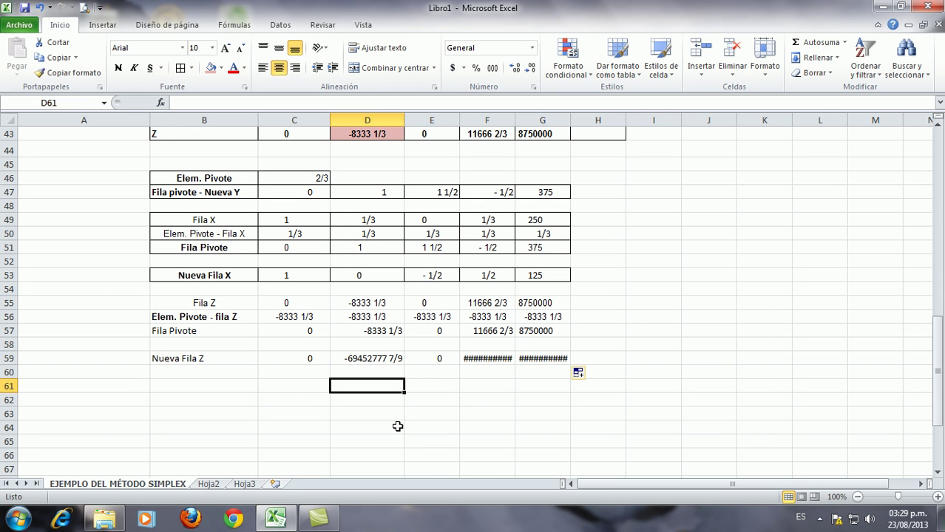
double_click(515, 119)
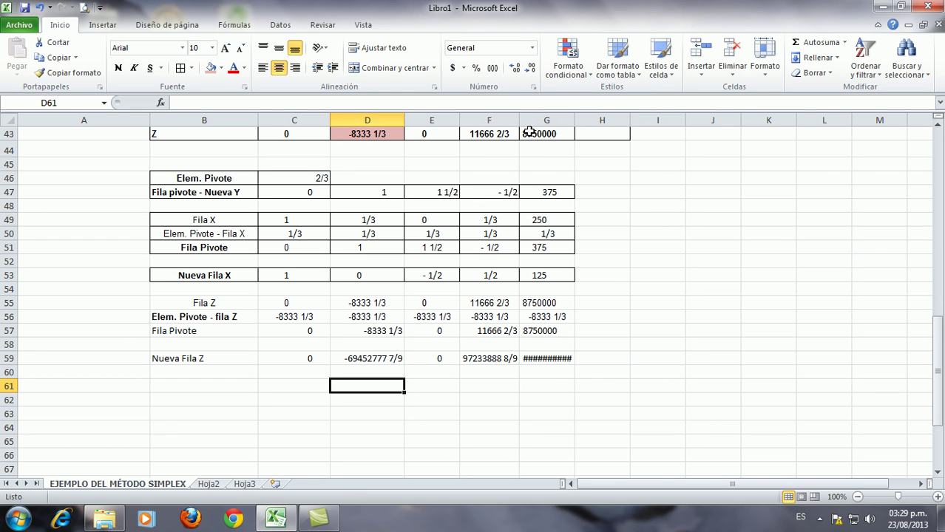
double_click(575, 119)
- Check the Nueva Fila Z formula in D59 and compare its Fila Pivote source with the pivot row in row 51
click(363, 357)
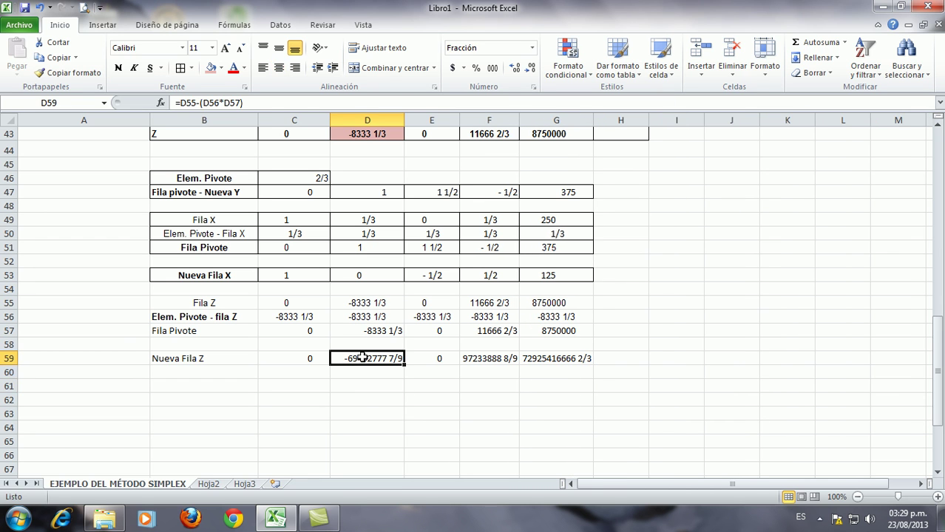
scroll(355, 329, up, 2)
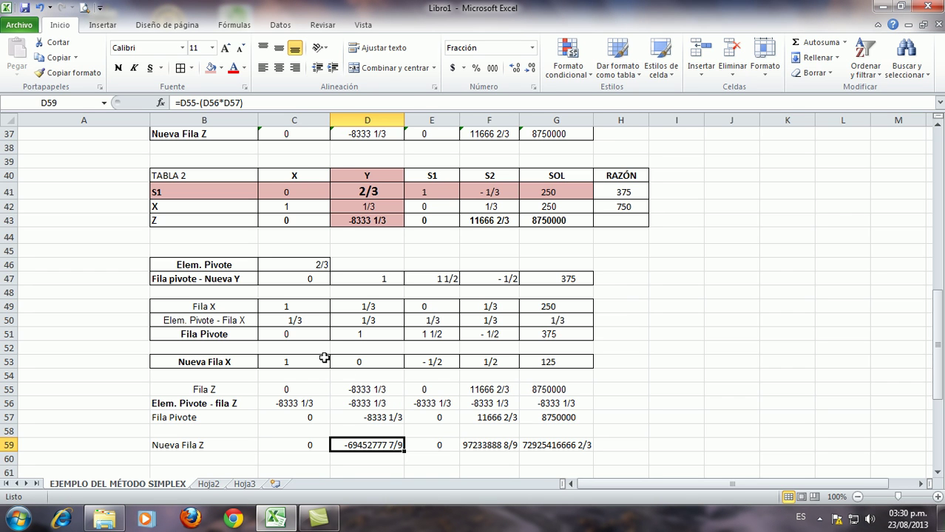
click(299, 331)
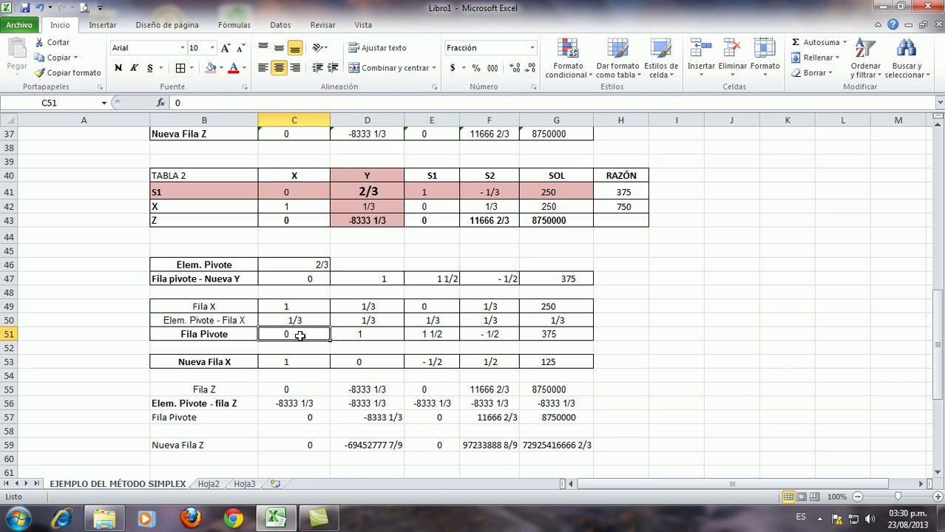
- Replace the Fila Pivote values in C57:G57 with a copy of the pivot row values from C51:G51
drag(296, 332, 566, 337)
right_click(566, 337)
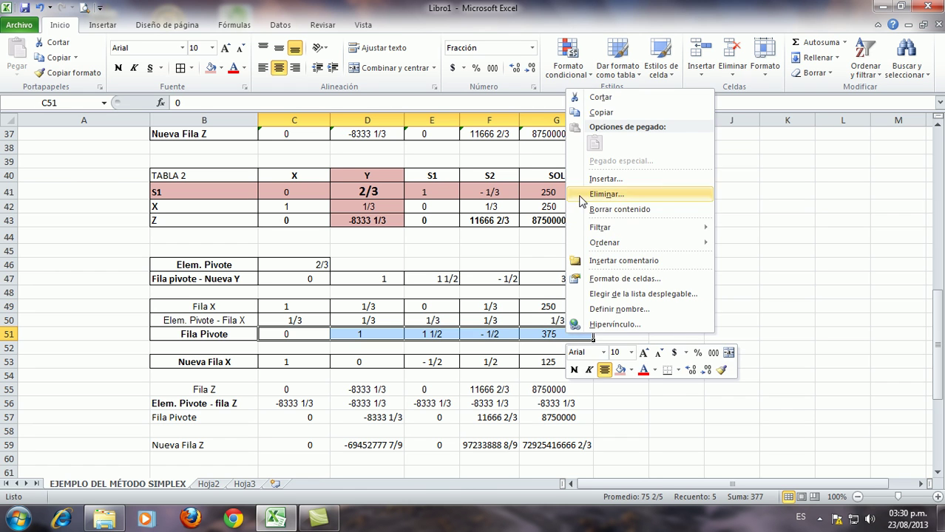
click(593, 115)
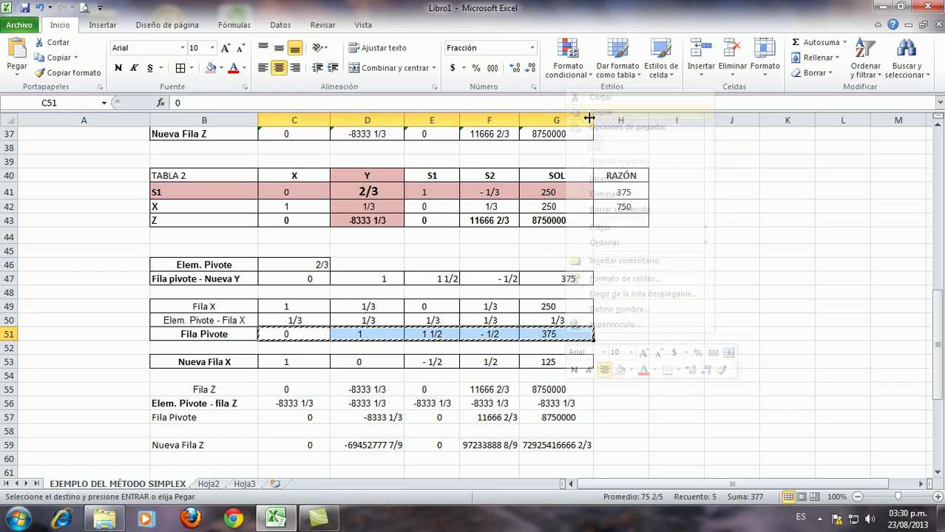
click(280, 416)
right_click(281, 417)
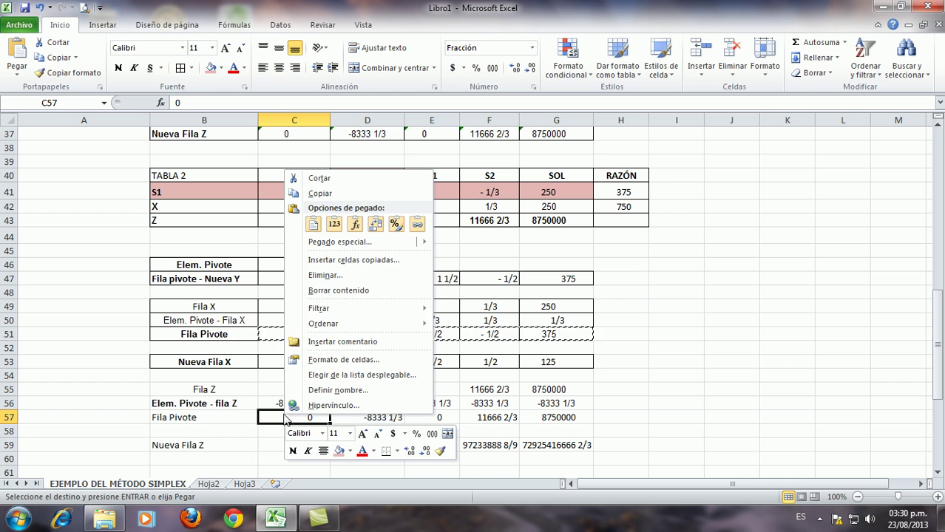
click(313, 225)
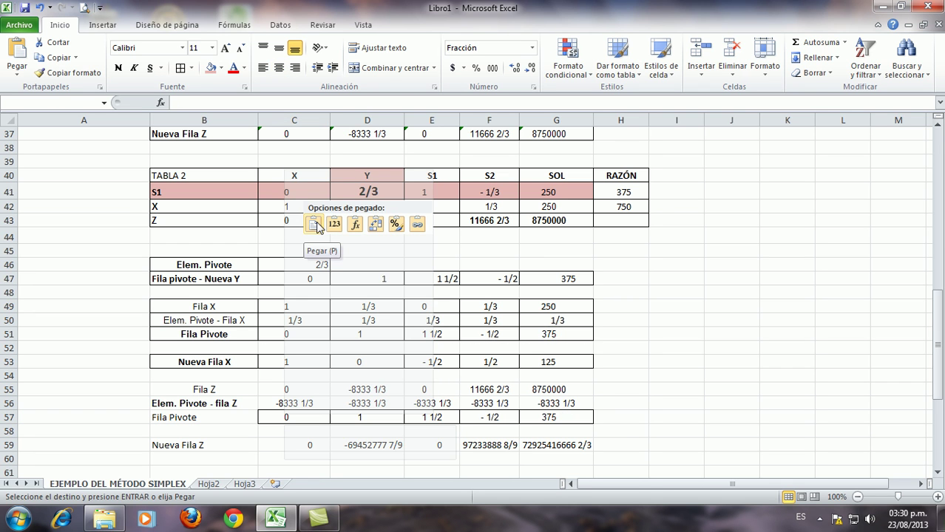
click(363, 457)
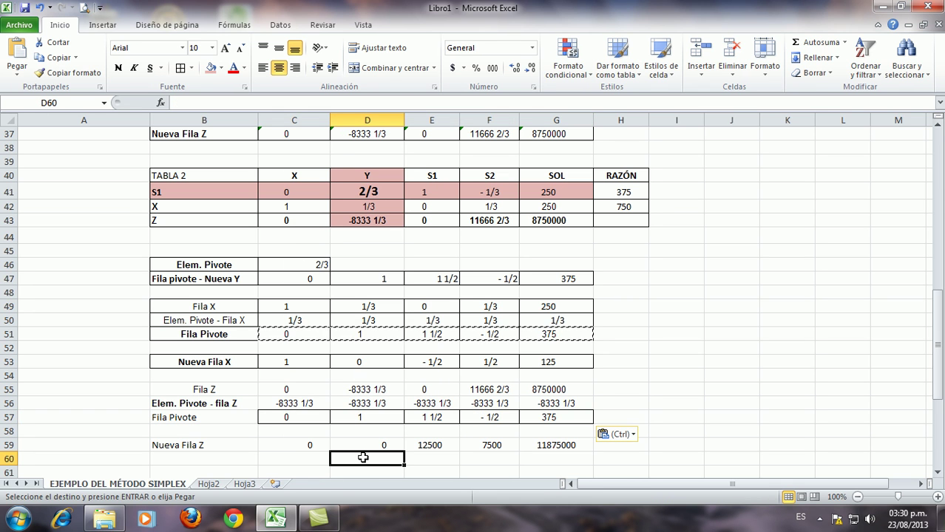
- Add borders around all cells of B55:G57 and B59:G59, and make the Nueva Fila Z label in B59 bold
drag(164, 389, 557, 420)
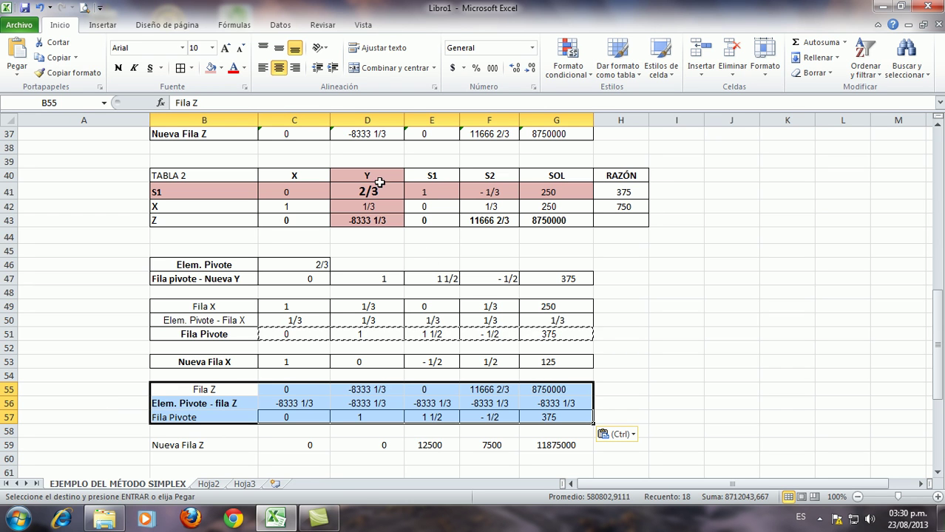
key(Escape)
drag(186, 446, 570, 445)
click(181, 68)
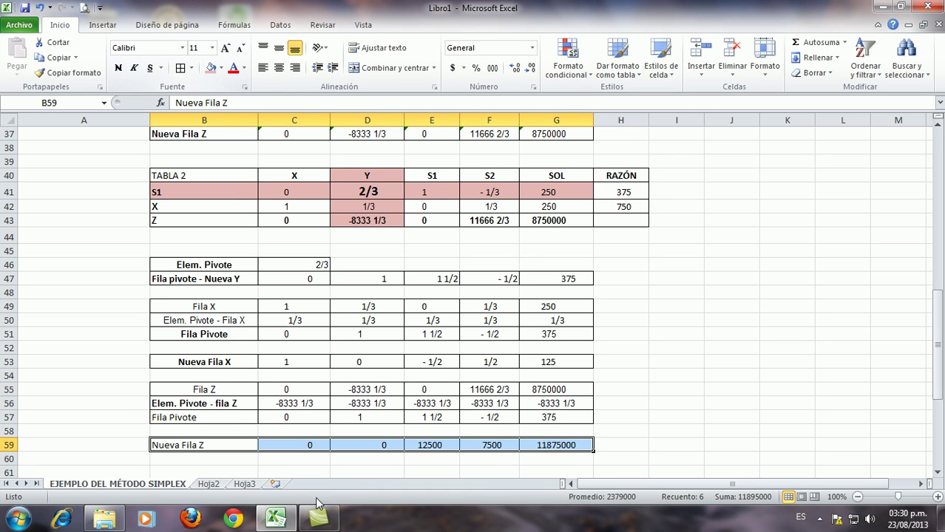
click(172, 445)
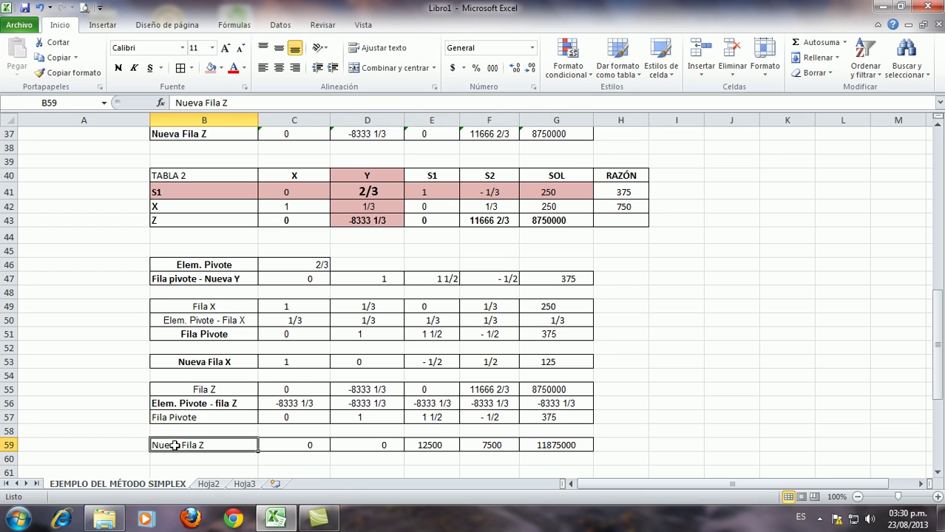
click(118, 67)
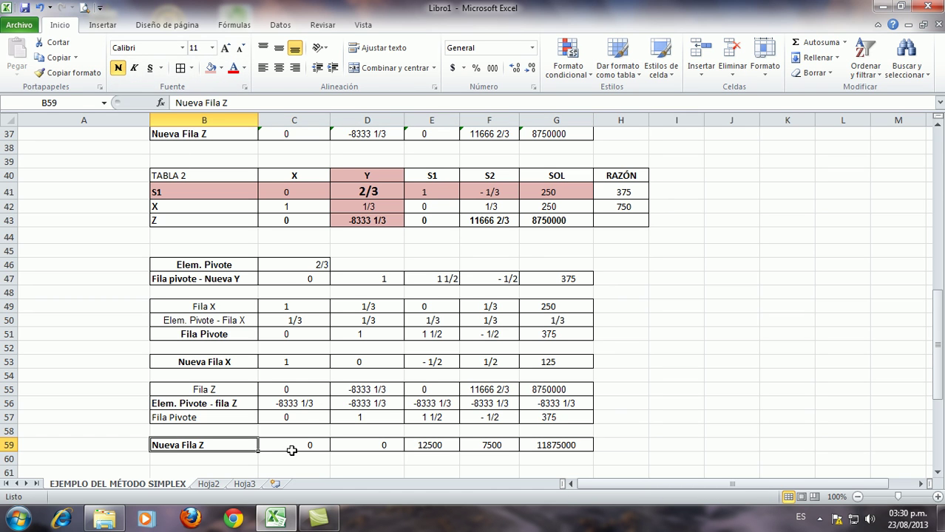
- Review the Nueva Fila Z values in C59:G59 and enter the title TABLA 3 in B62
drag(295, 445, 556, 445)
scroll(471, 467, down, 1)
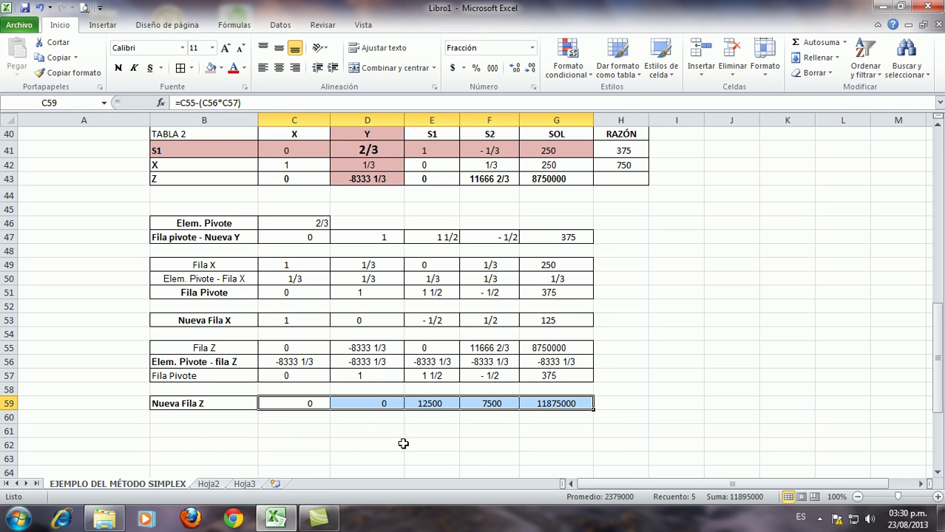
scroll(397, 453, up, 2)
scroll(397, 453, up, 1)
scroll(397, 453, down, 4)
click(203, 405)
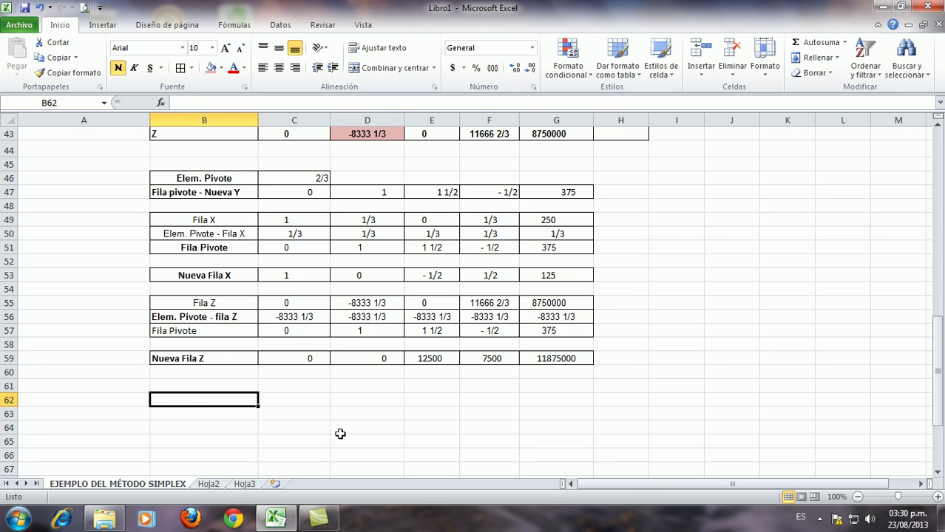
text(TABLA 3)
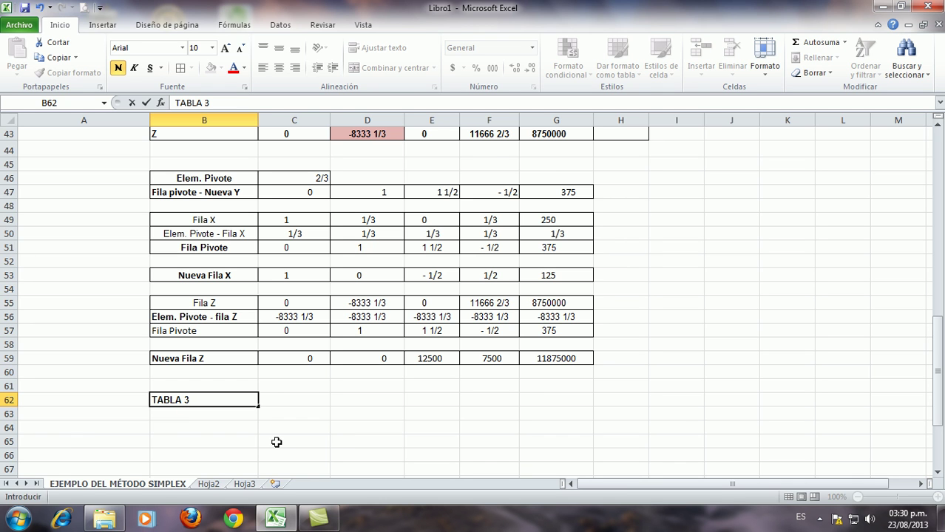
- Copy the Nueva Y row C47:G47 into C63:G63 as values only and label the row Y in B63
scroll(275, 443, up, 2)
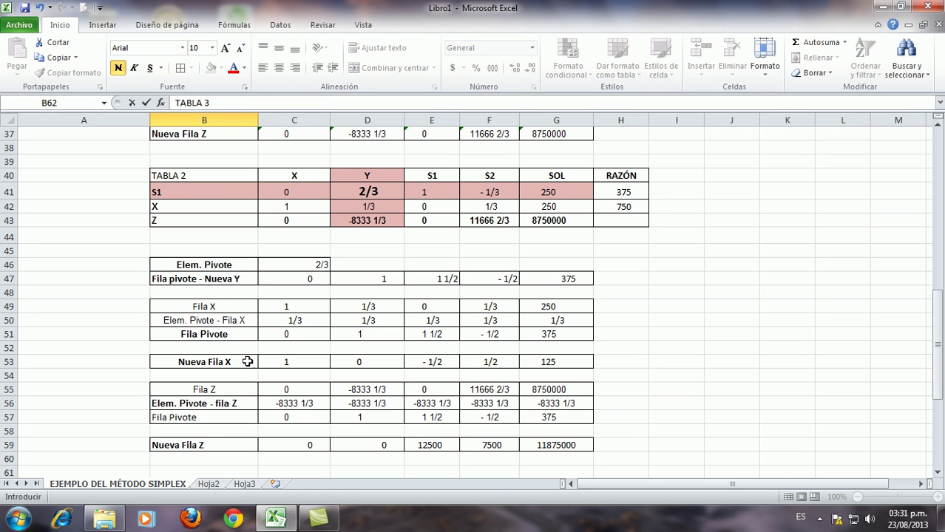
drag(303, 279, 551, 275)
right_click(551, 277)
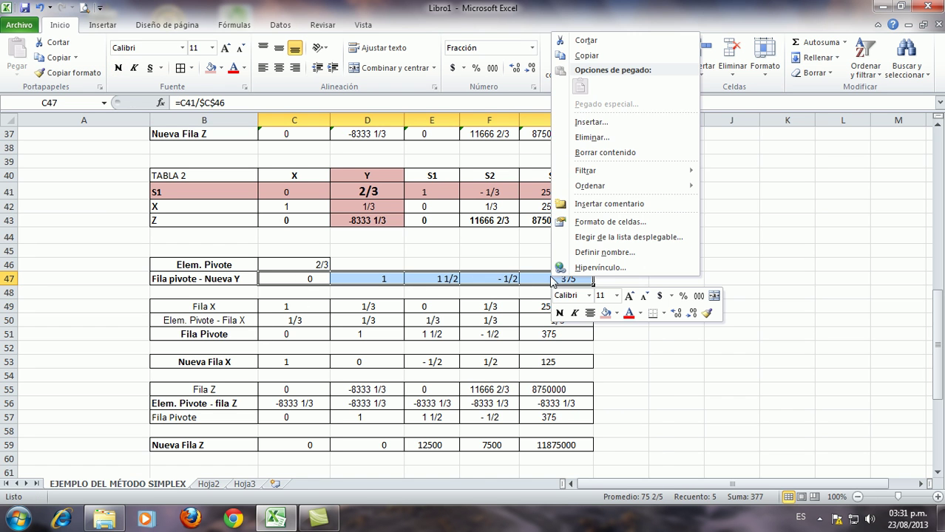
click(590, 56)
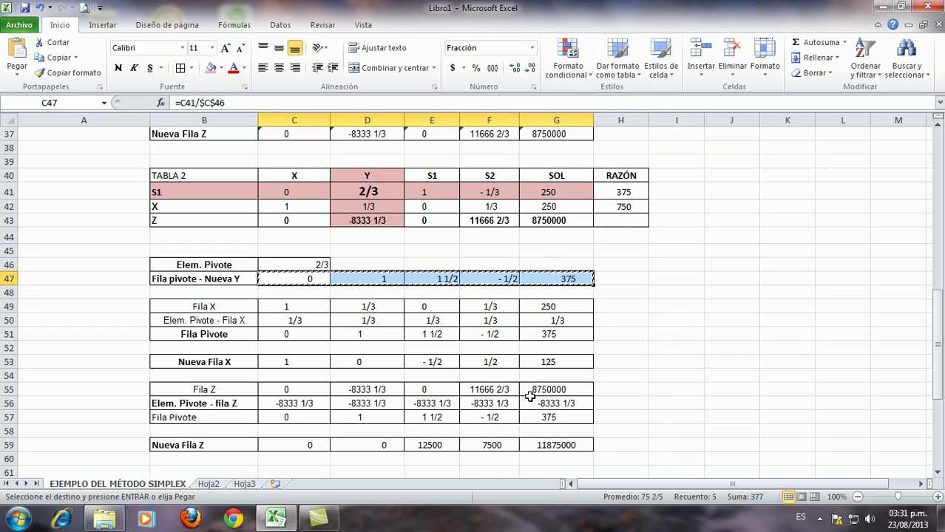
scroll(532, 355, down, 3)
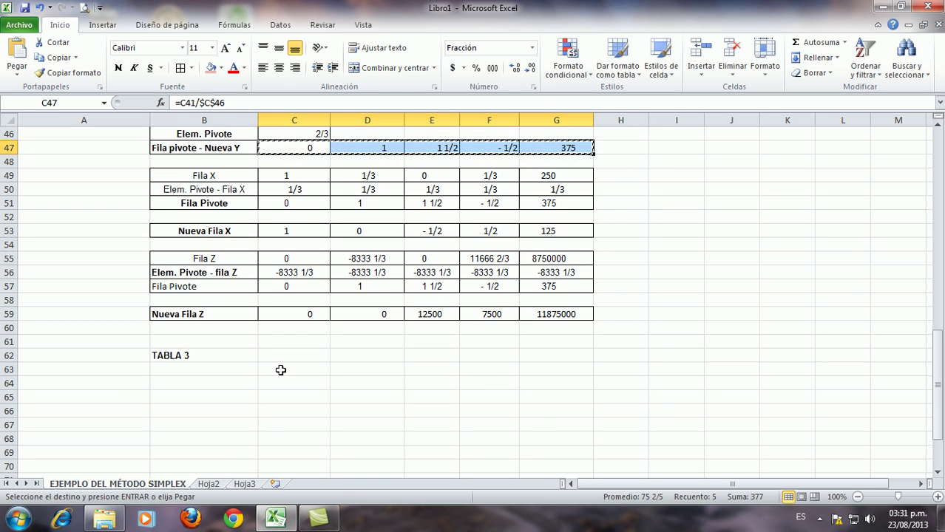
click(284, 369)
right_click(284, 369)
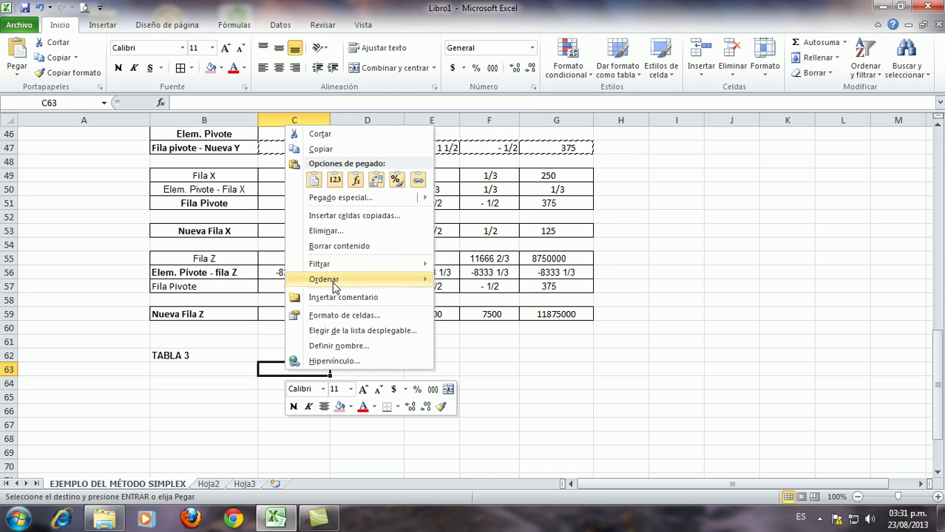
click(325, 200)
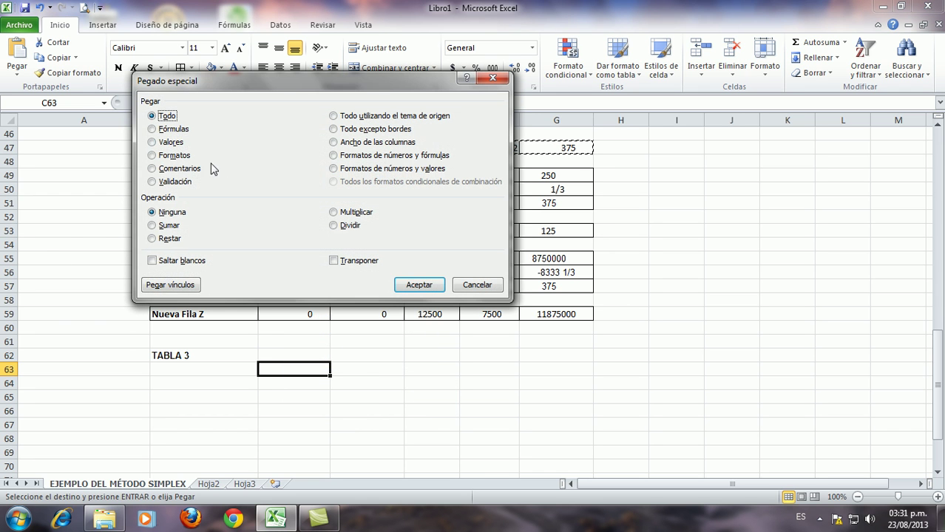
click(169, 143)
click(418, 284)
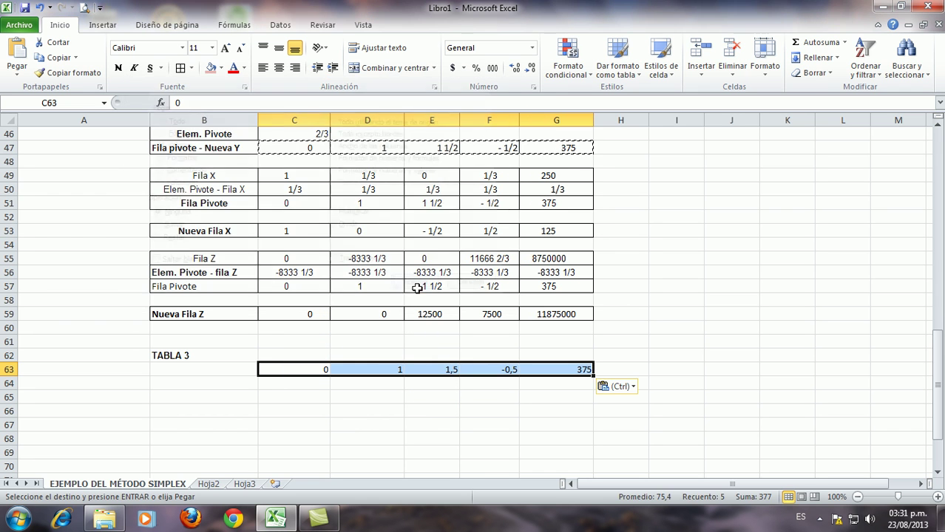
click(224, 368)
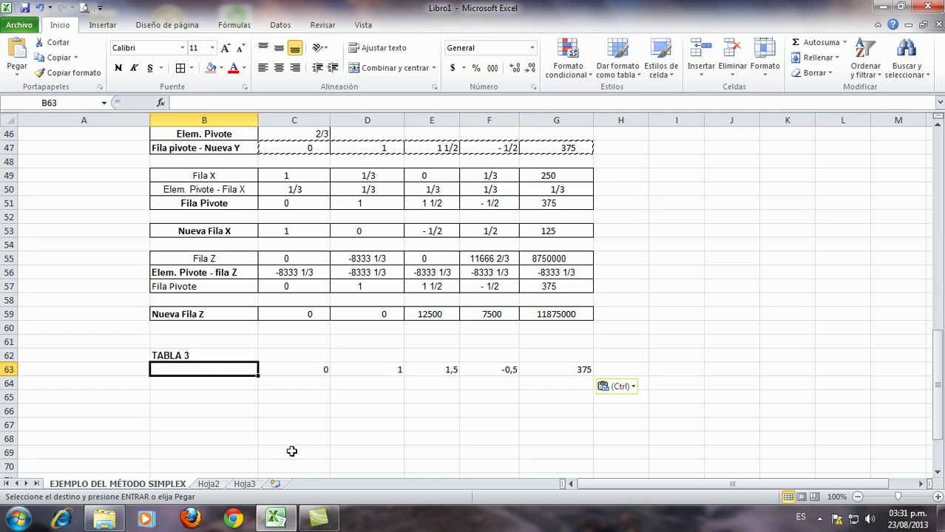
text(Y)
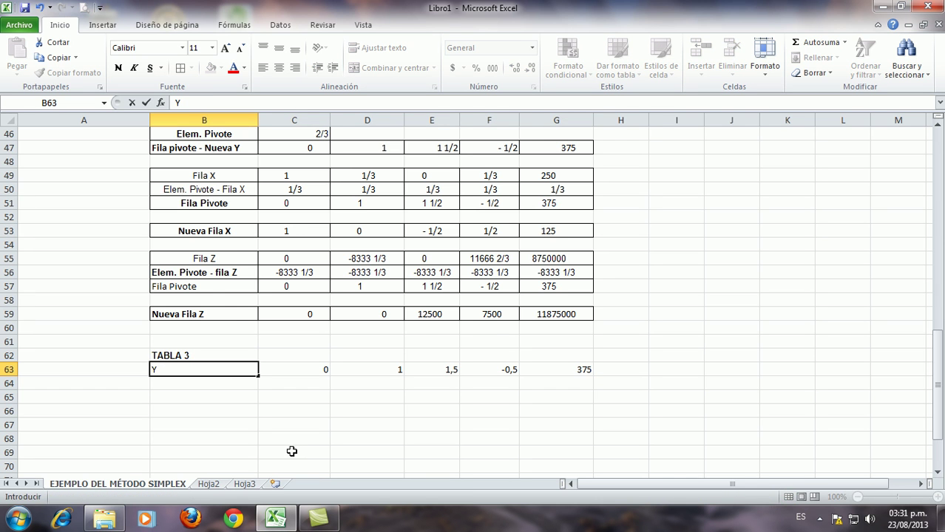
- Copy the Nueva Fila X values in C53:G53
scroll(292, 451, up, 2)
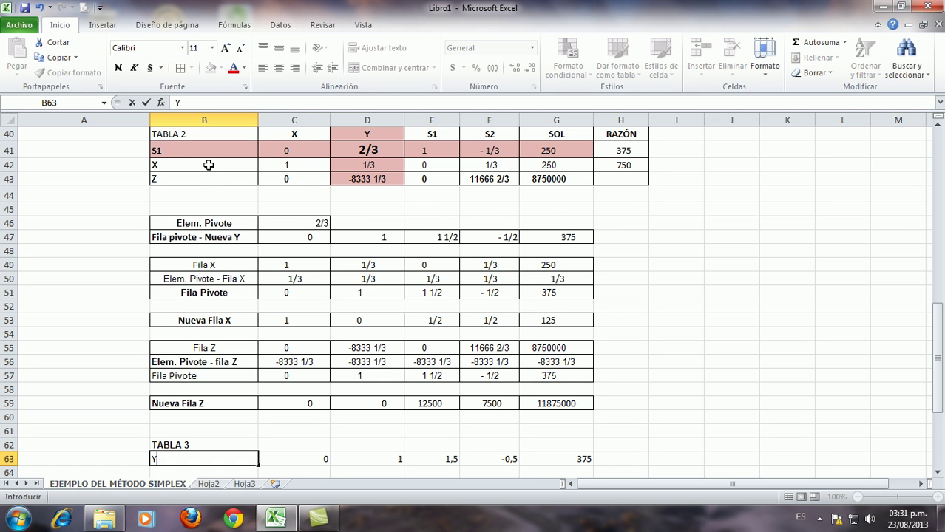
scroll(208, 165, down, 1)
drag(290, 275, 546, 275)
right_click(546, 275)
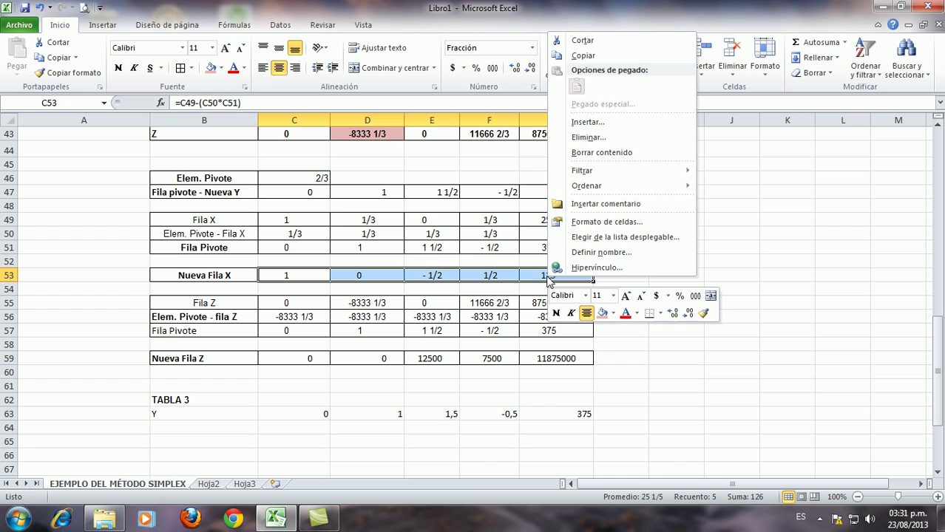
click(571, 56)
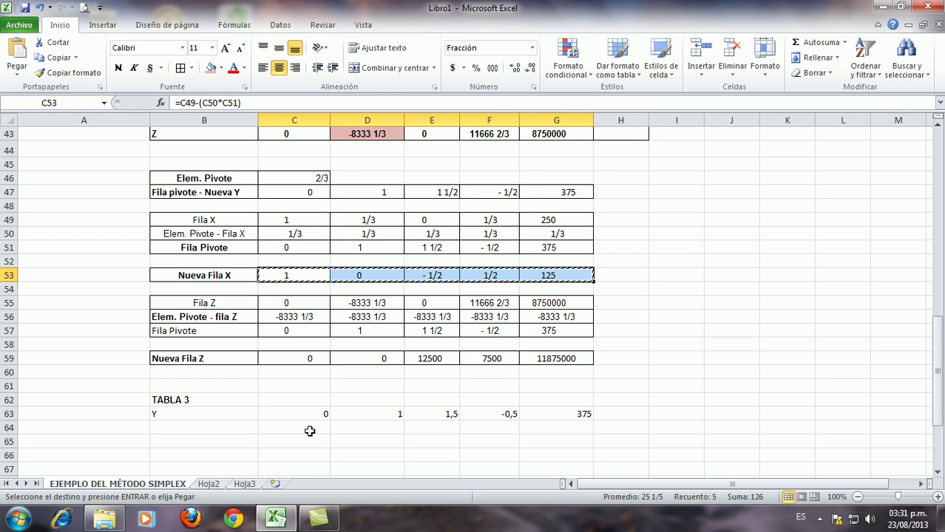
click(309, 430)
right_click(309, 430)
click(360, 242)
key(ctrl+z)
- Paste the copied Nueva Fila X row into C64:G64 as values only and label the row X in B64
right_click(311, 430)
click(362, 258)
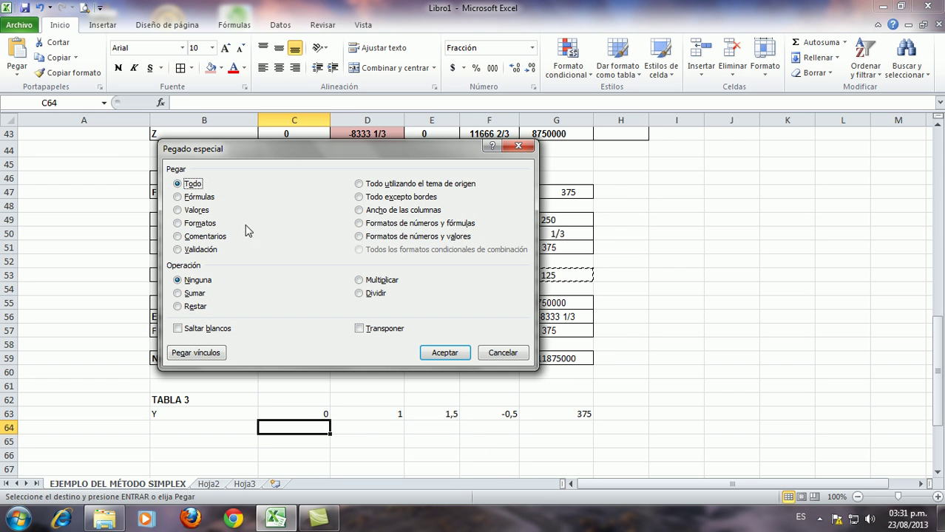
click(208, 214)
click(444, 352)
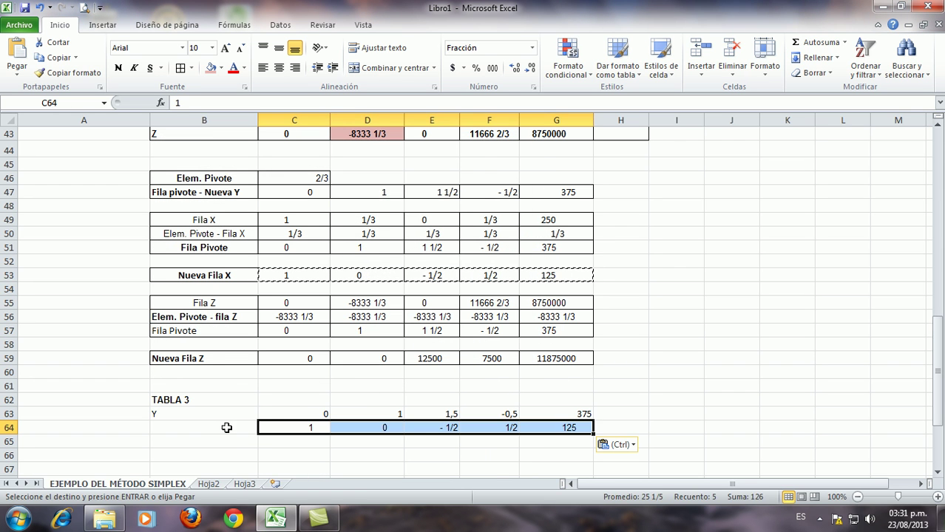
click(233, 429)
text(X)
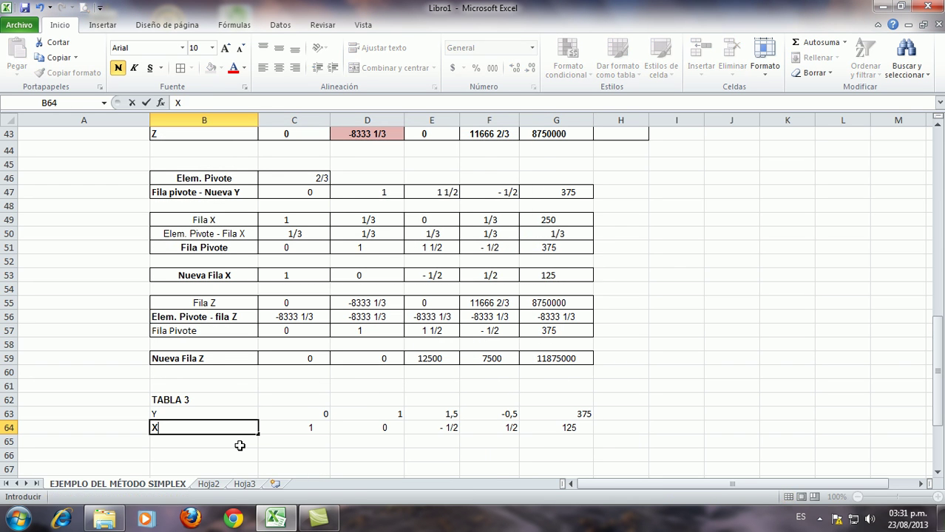
- Copy the Nueva Fila Z row C59:G59 into C65:G65 as values only and label the row Z in B65
click(310, 360)
drag(309, 360, 550, 359)
right_click(551, 359)
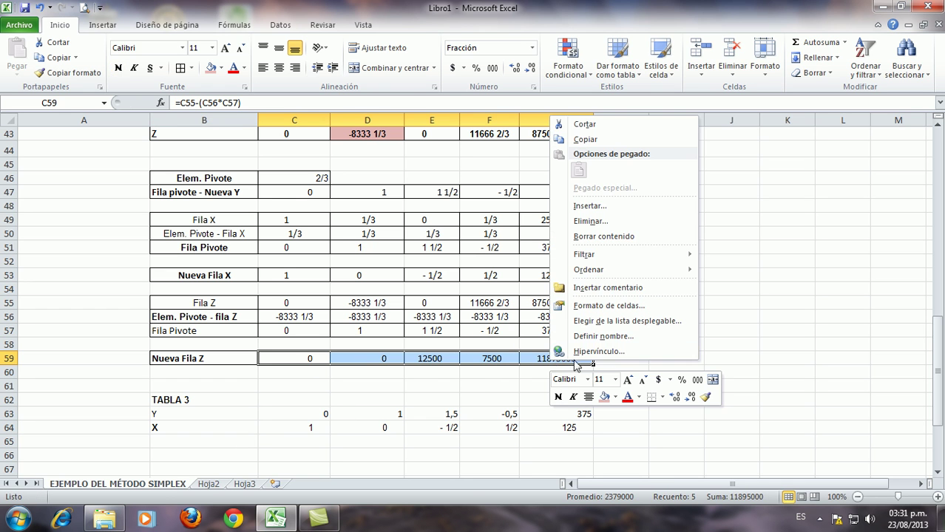
click(586, 139)
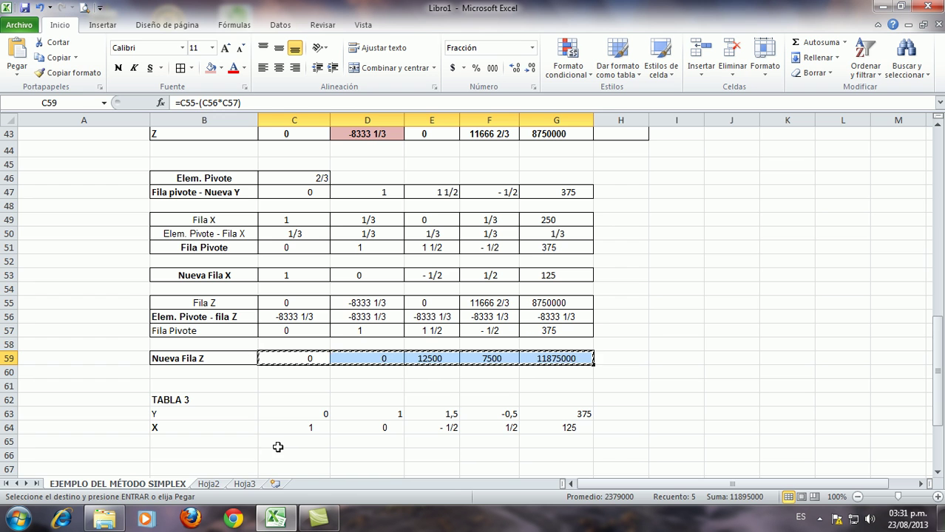
click(278, 442)
right_click(280, 442)
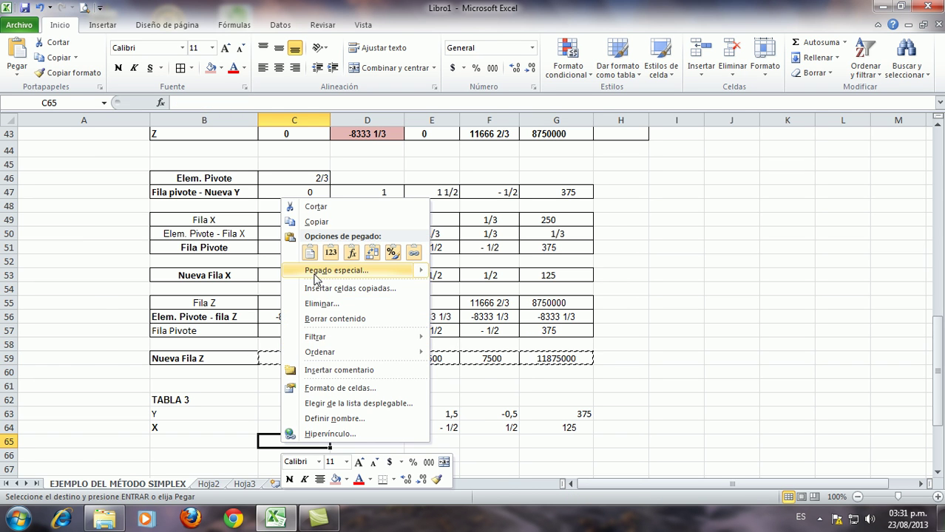
click(315, 278)
click(163, 222)
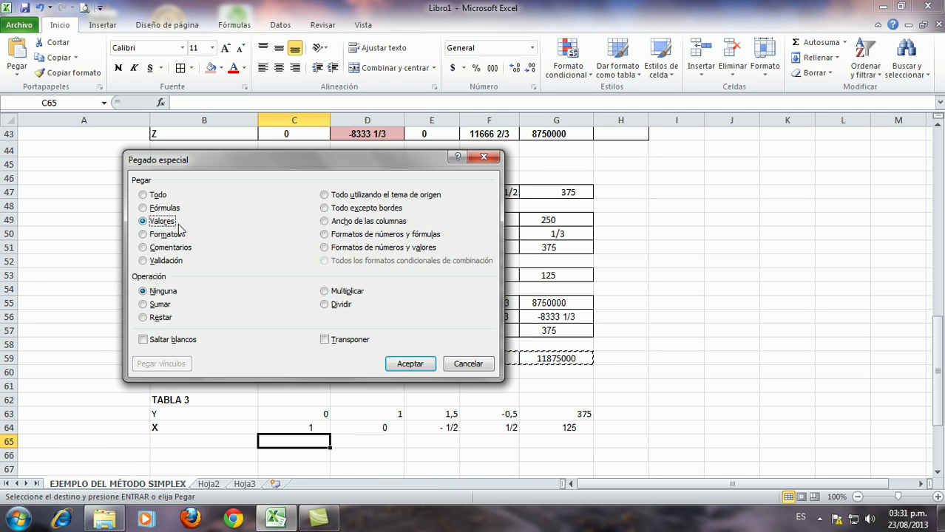
click(401, 363)
click(200, 441)
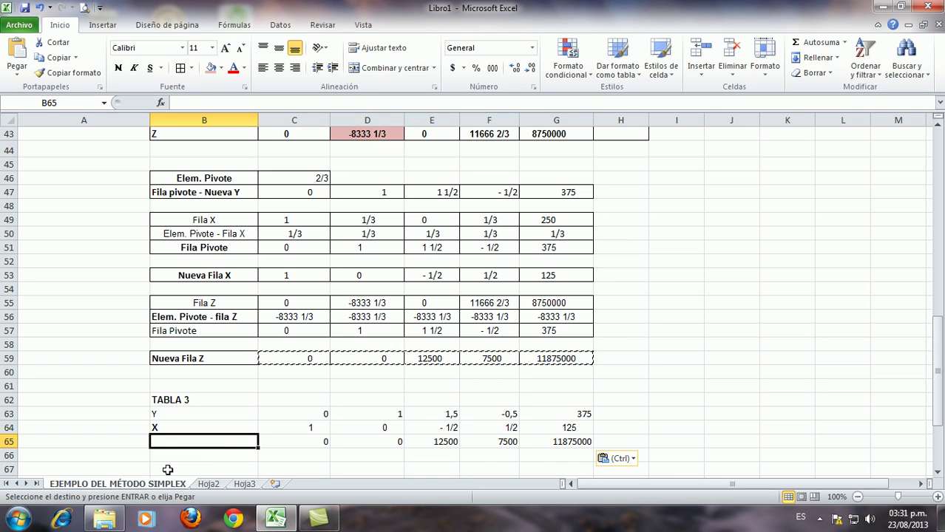
text(Z)
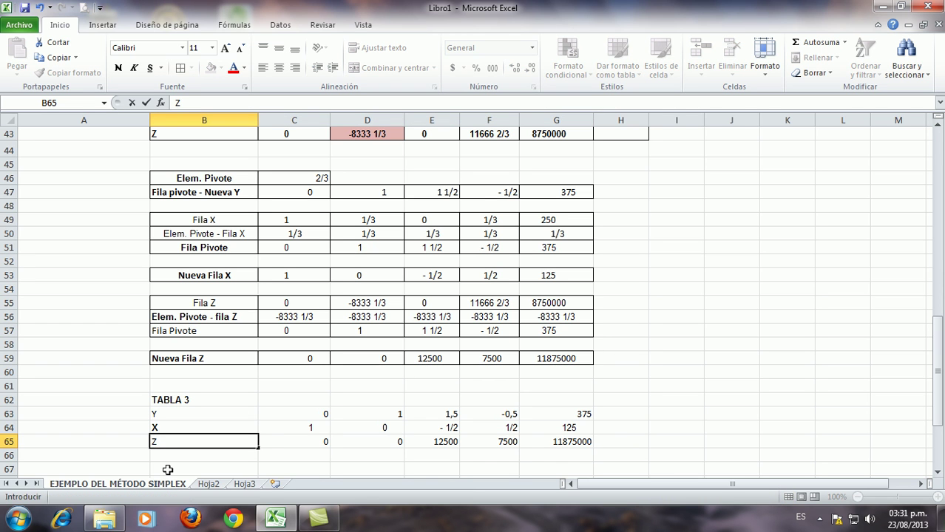
- Enter the TABLA 3 column headings X, Y, S1, S2 and SOL in C62:G62
click(292, 400)
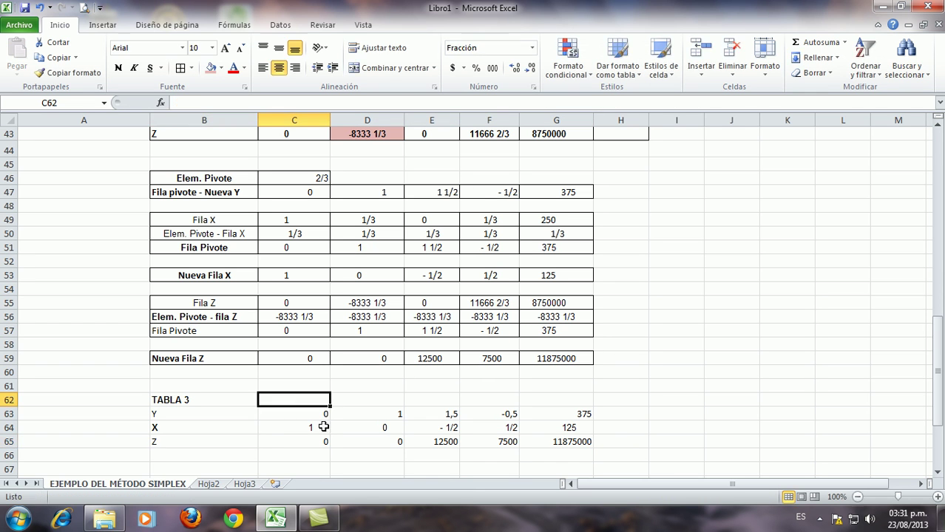
text(X)
key(Tab)
text(Y)
key(Tab)
text(S1)
key(Tab)
text(S2)
key(Tab)
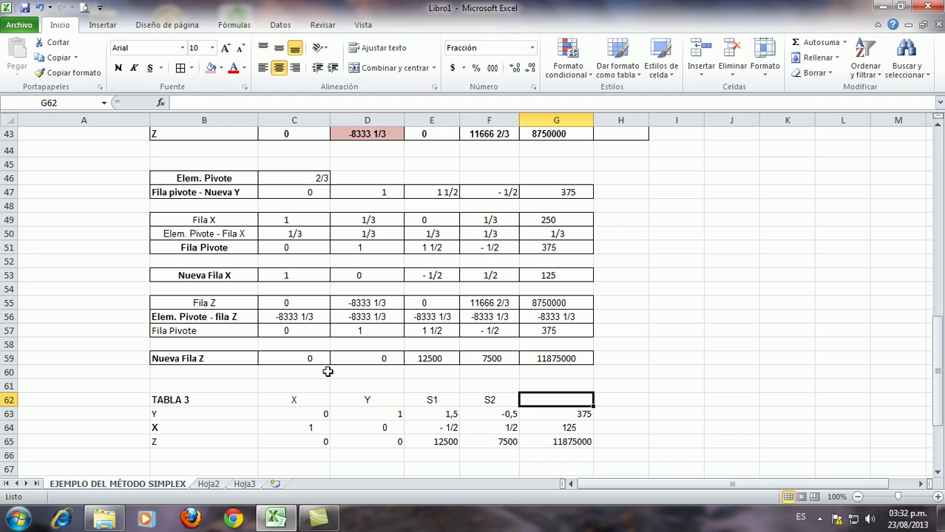
text(SOL)
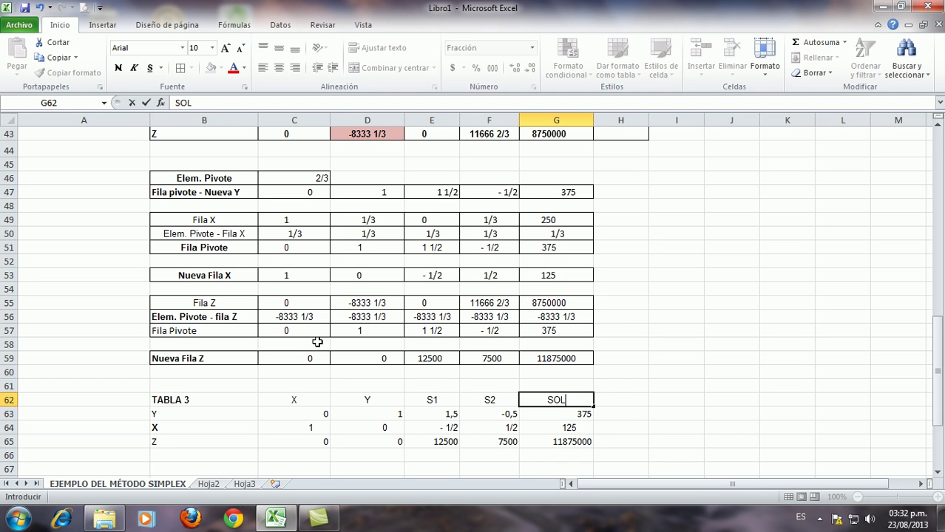
- Apply all borders to TABLA 3 in B62:G65 and centre its contents
drag(249, 400, 556, 447)
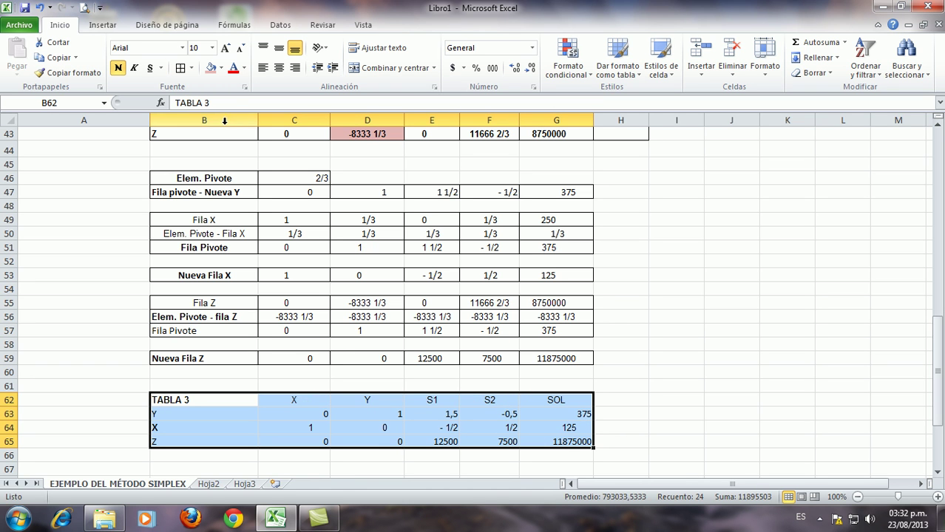
click(180, 68)
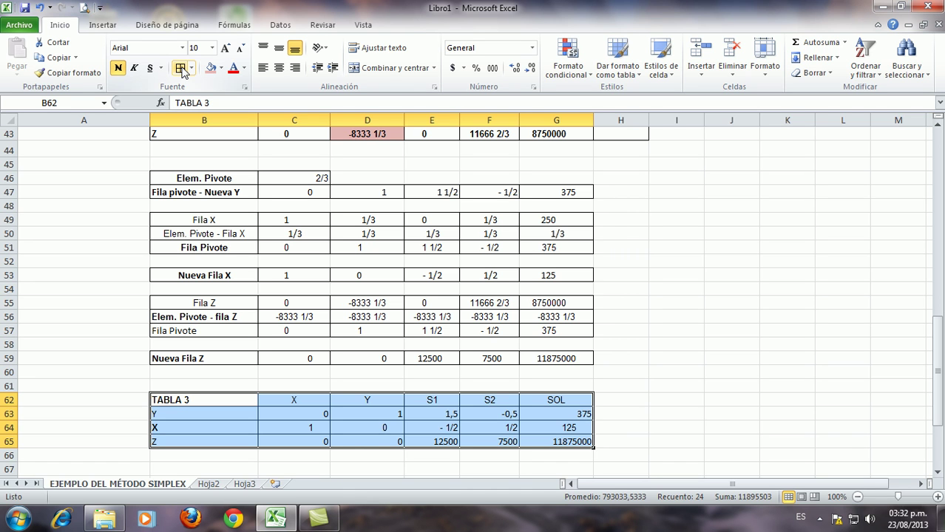
click(278, 68)
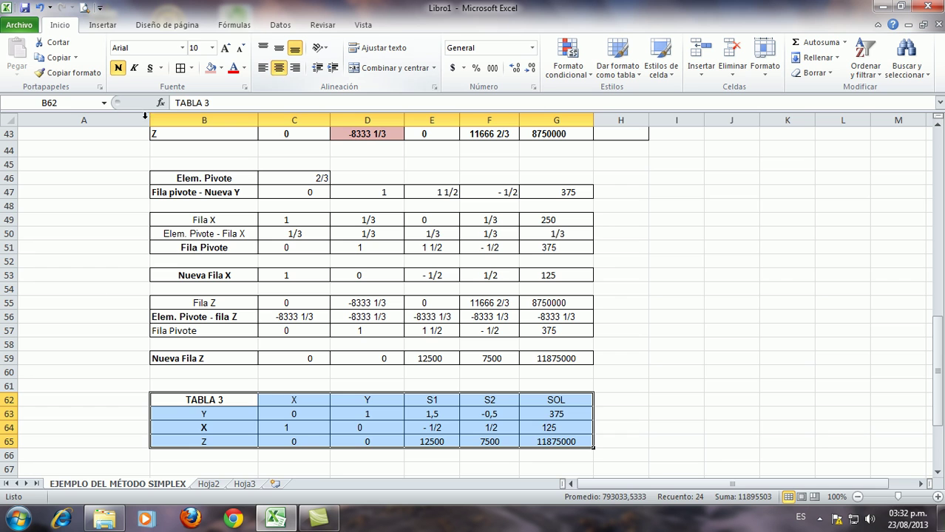
click(720, 414)
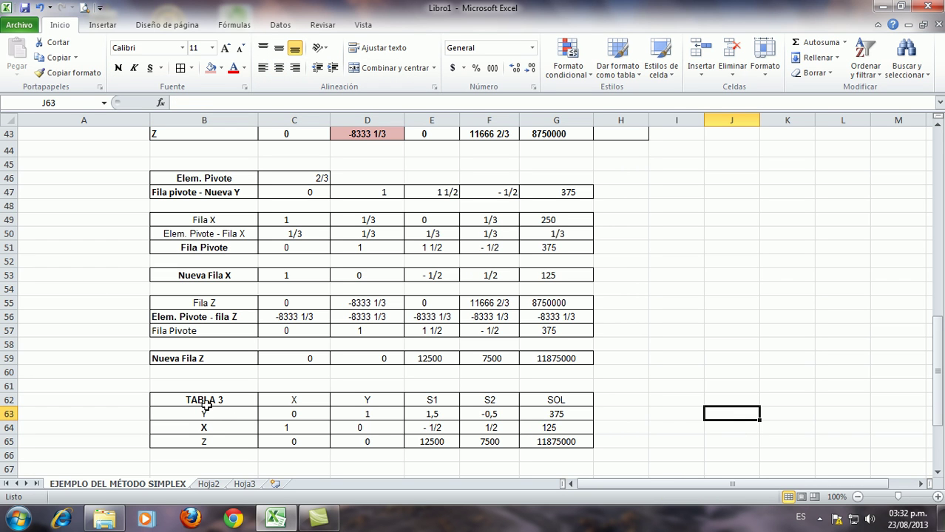
- Apply the light red fill and bold to the row labels B63:B65 and the SOL column G62:G65
drag(199, 415, 202, 439)
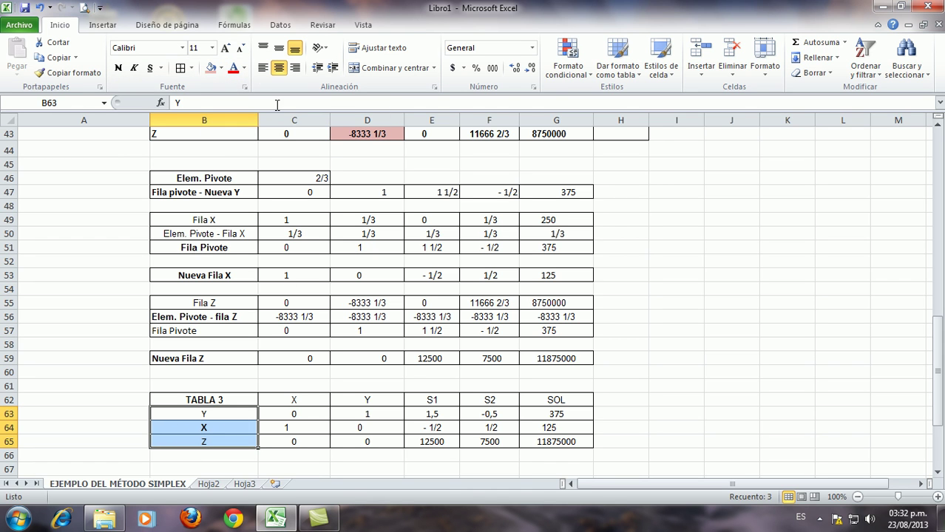
click(210, 69)
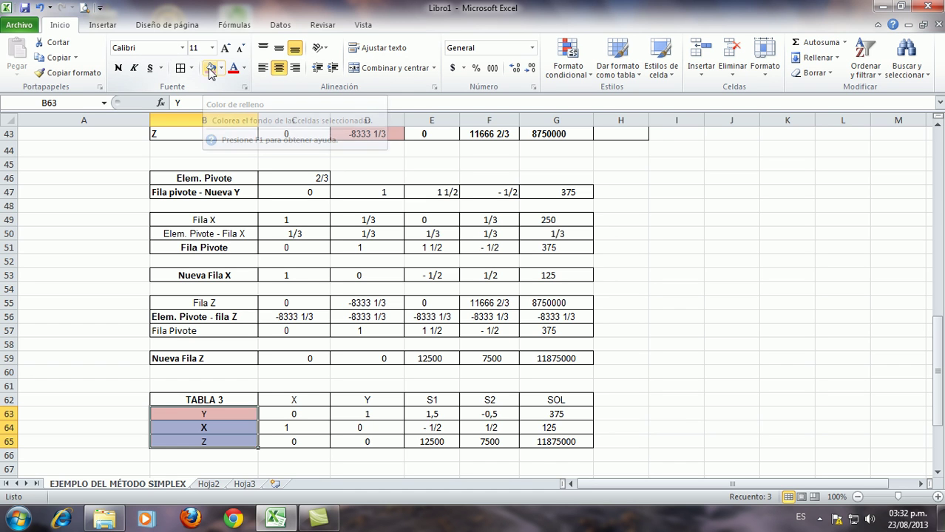
drag(553, 401, 556, 442)
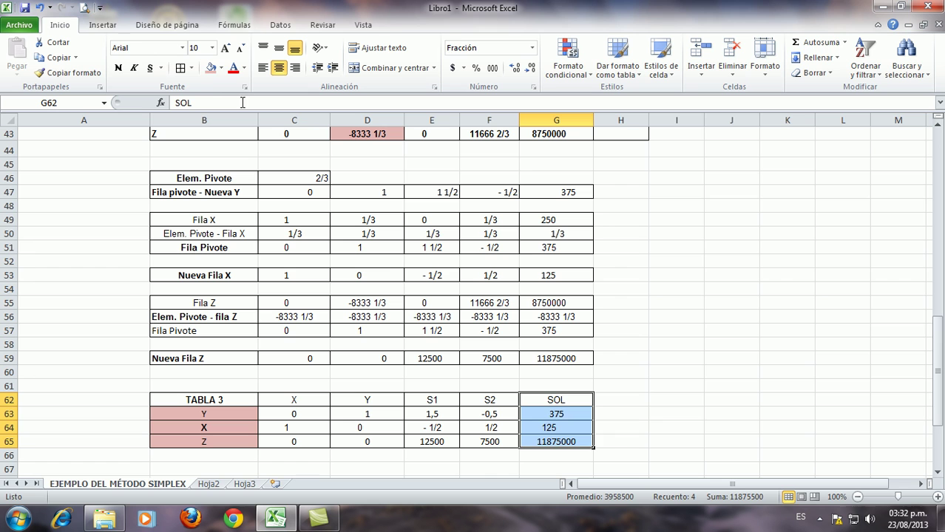
click(210, 69)
click(117, 68)
drag(226, 415, 226, 442)
click(117, 67)
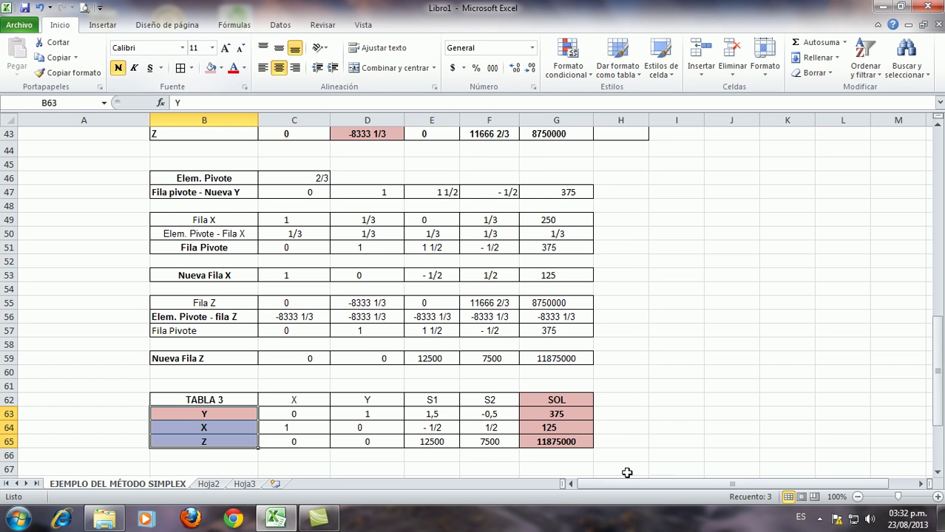
click(655, 438)
- Examine the SOL value of each variable Y, X and Z in TABLA 3
scroll(669, 444, down, 2)
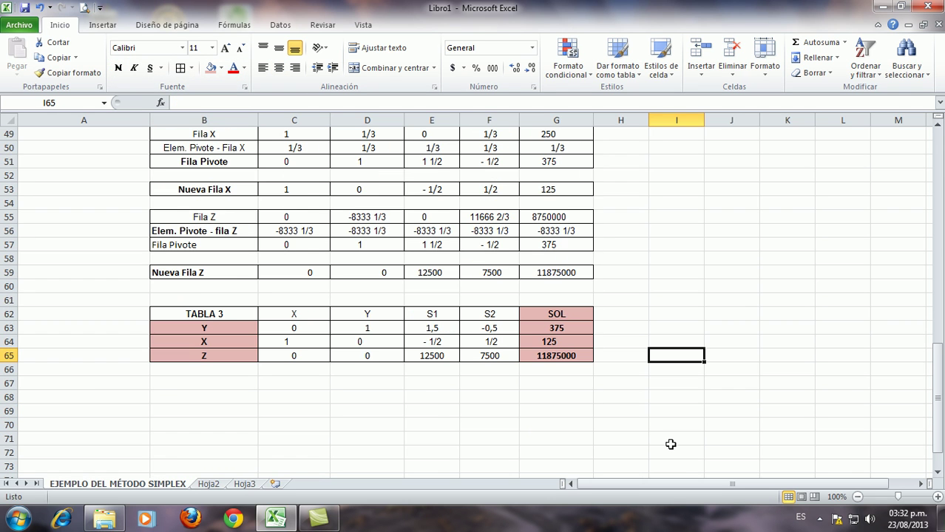
click(235, 333)
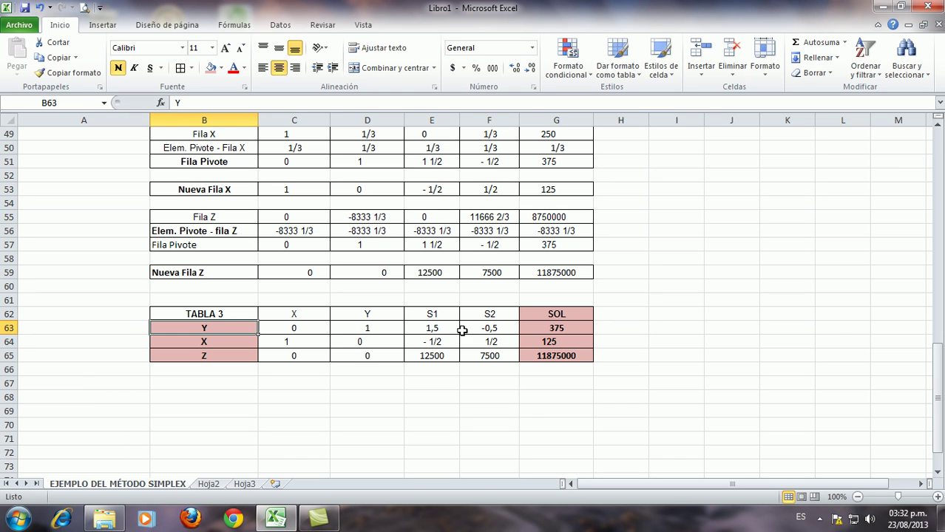
click(541, 331)
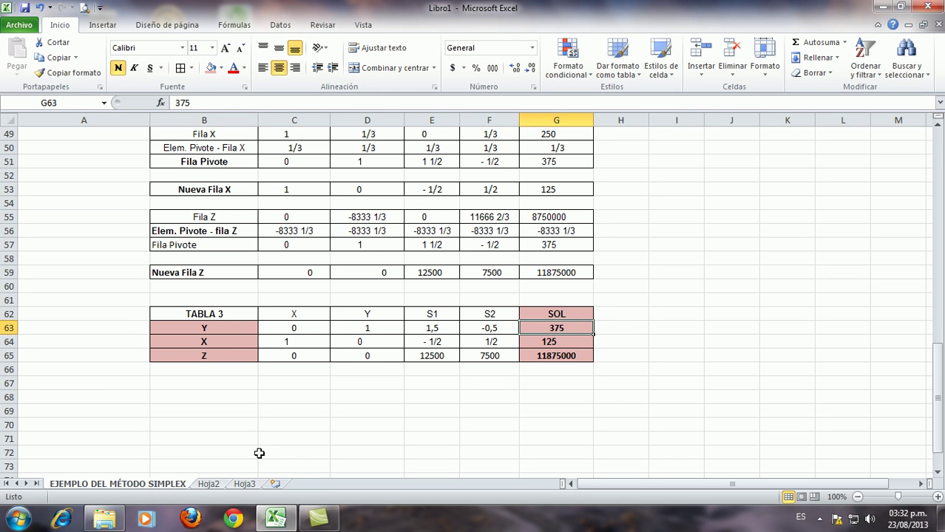
click(224, 342)
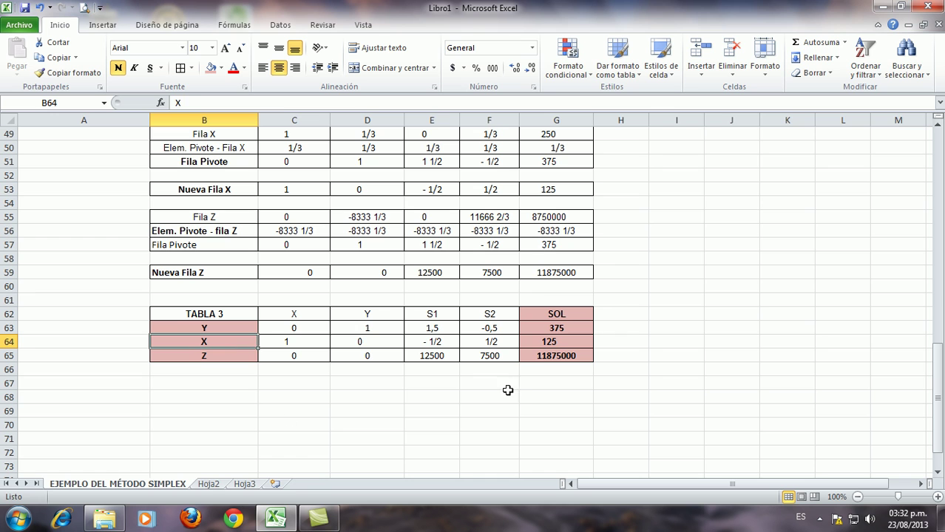
click(537, 343)
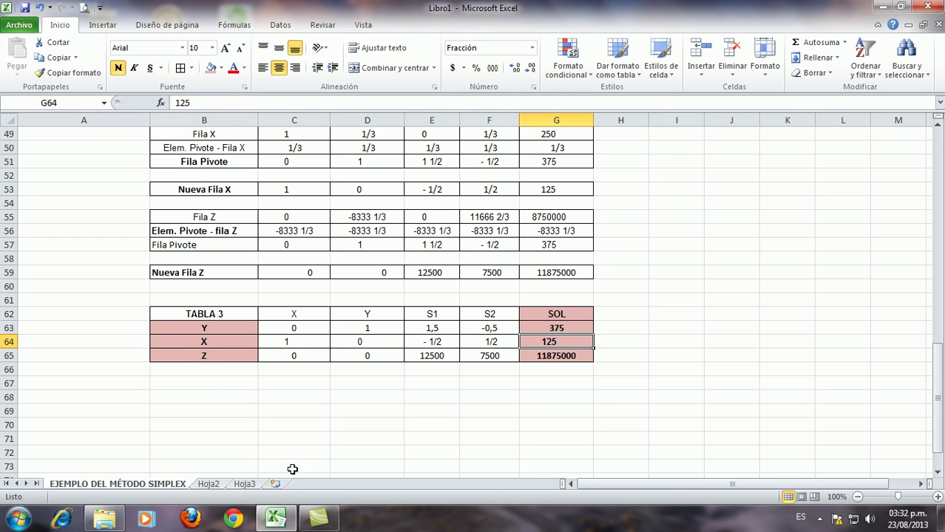
click(200, 356)
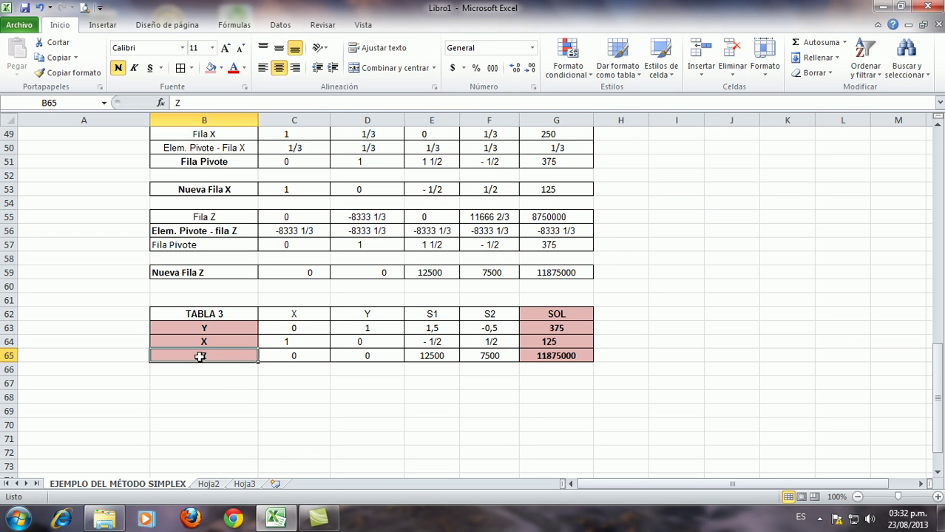
click(551, 358)
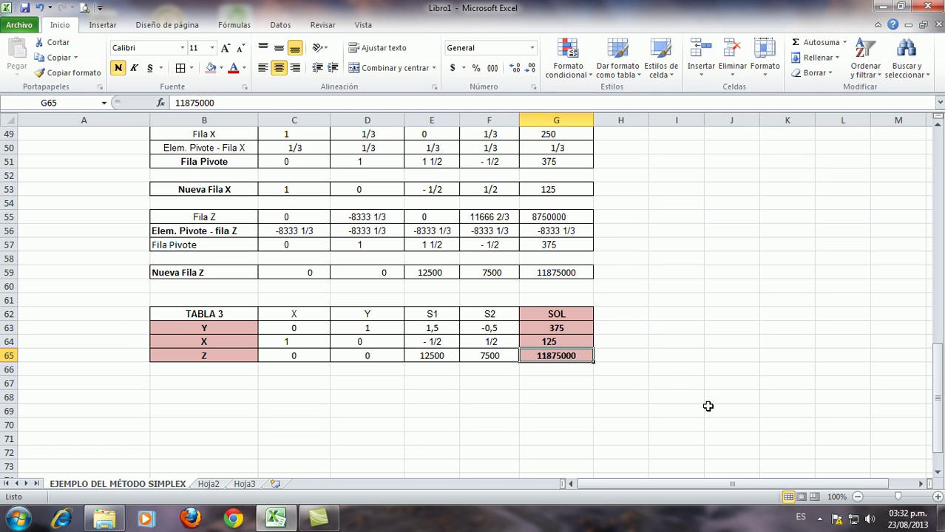
- Copy the objective function Z max = 35000X + 20000Y from B11 into B68 below TABLA 3
scroll(736, 381, up, 7)
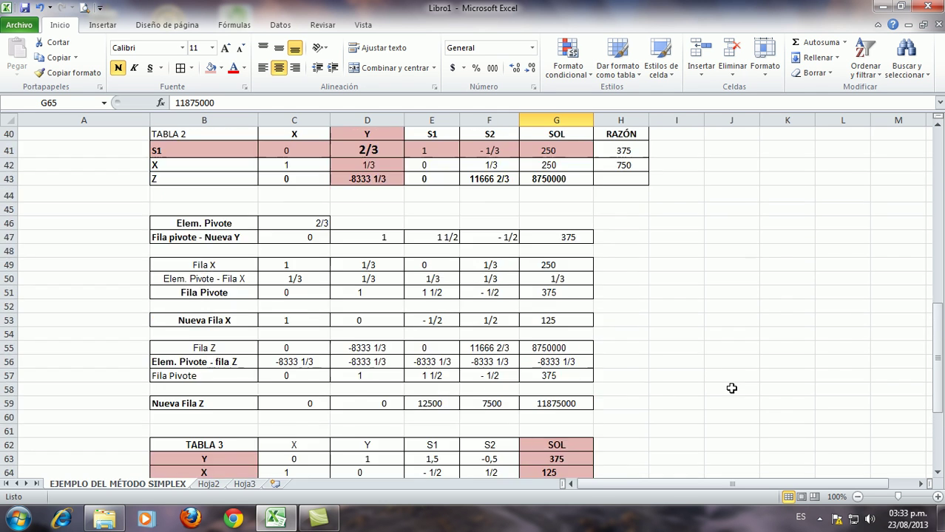
scroll(741, 375, up, 7)
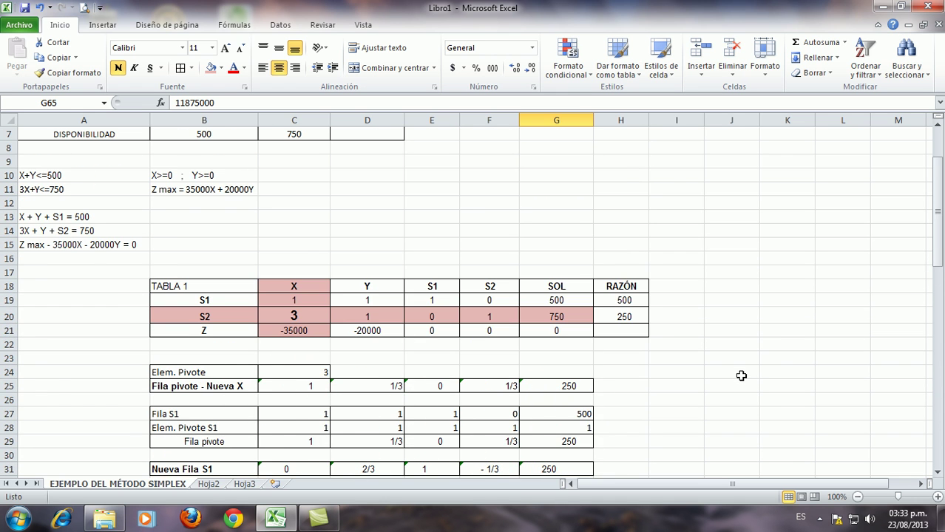
scroll(741, 375, up, 2)
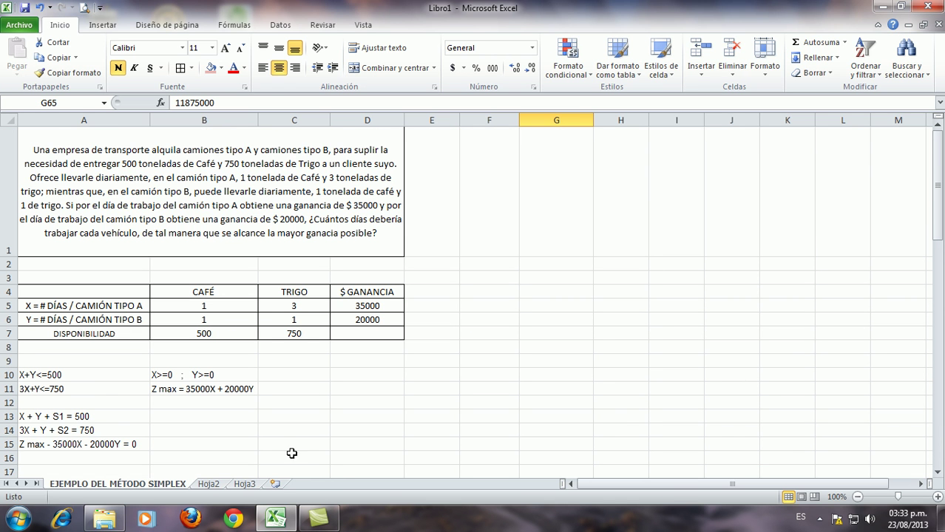
click(196, 387)
right_click(196, 388)
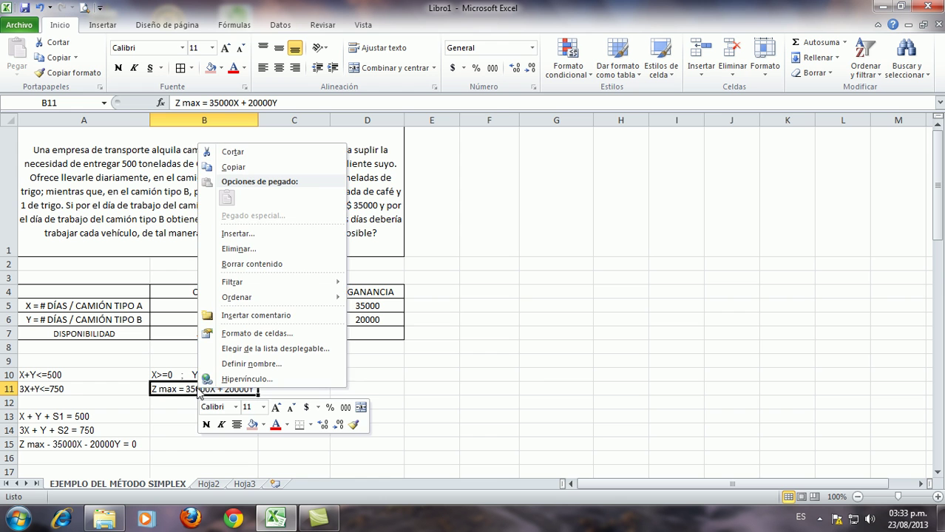
click(263, 166)
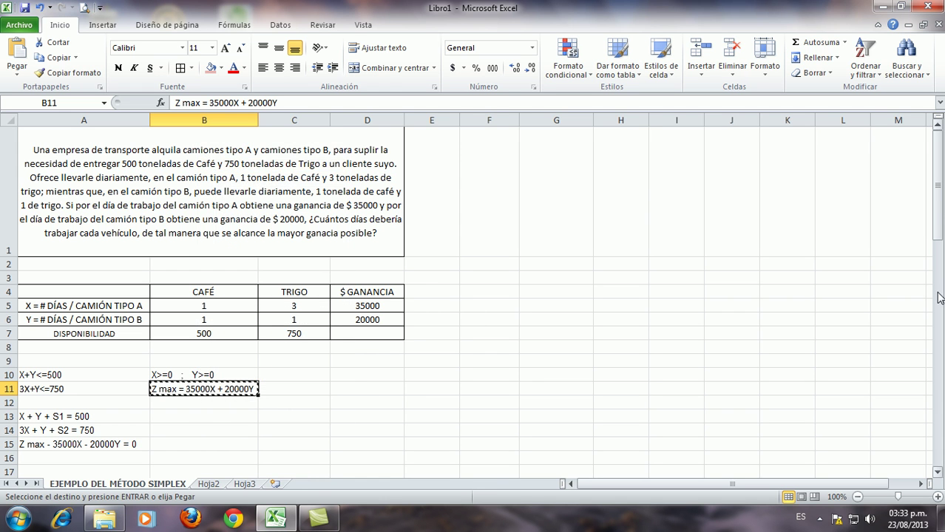
drag(937, 210, 934, 440)
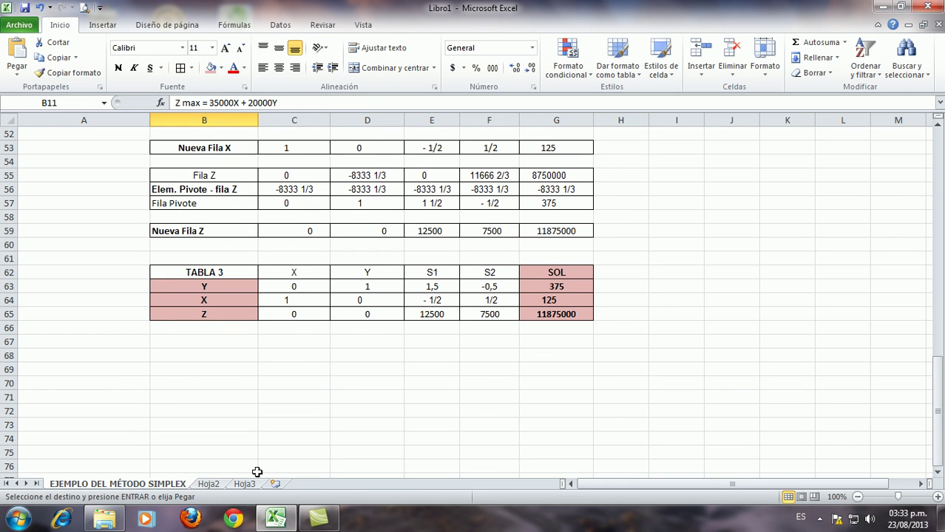
click(168, 355)
right_click(168, 355)
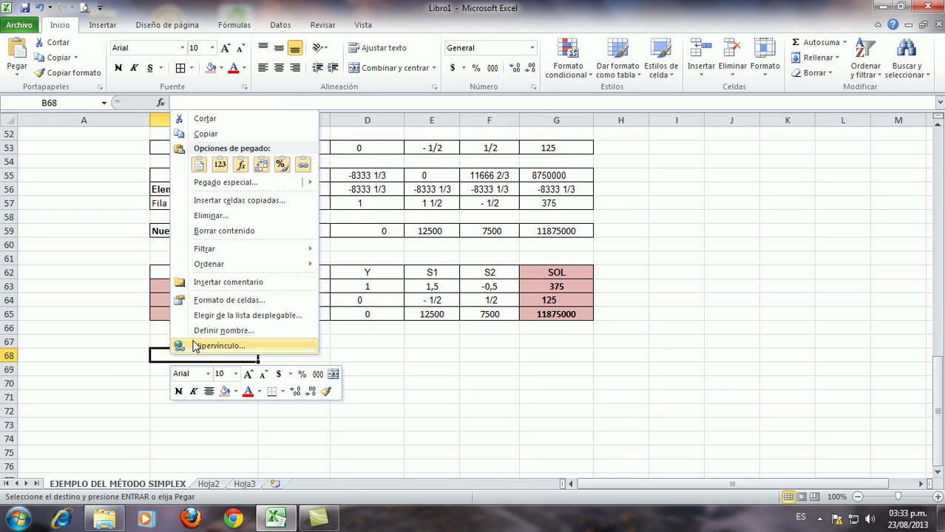
mouse_move(205, 183)
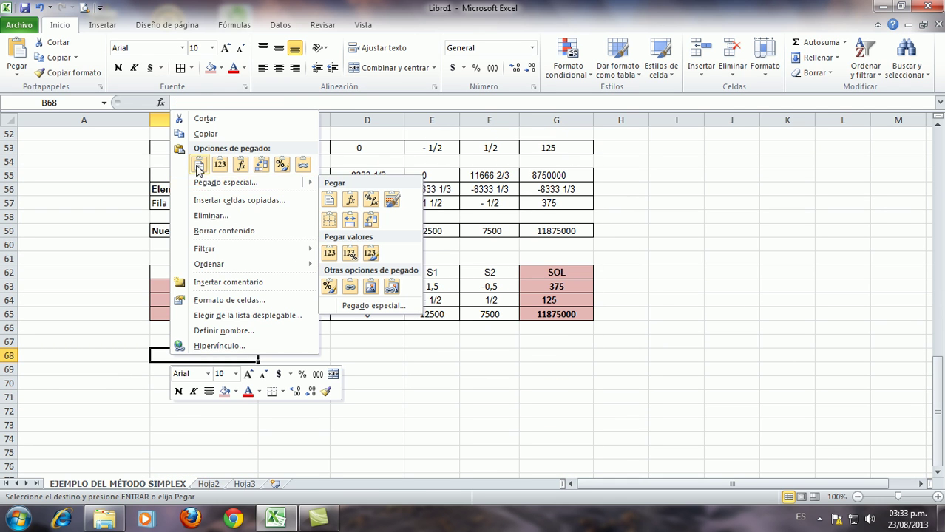
click(198, 164)
click(269, 433)
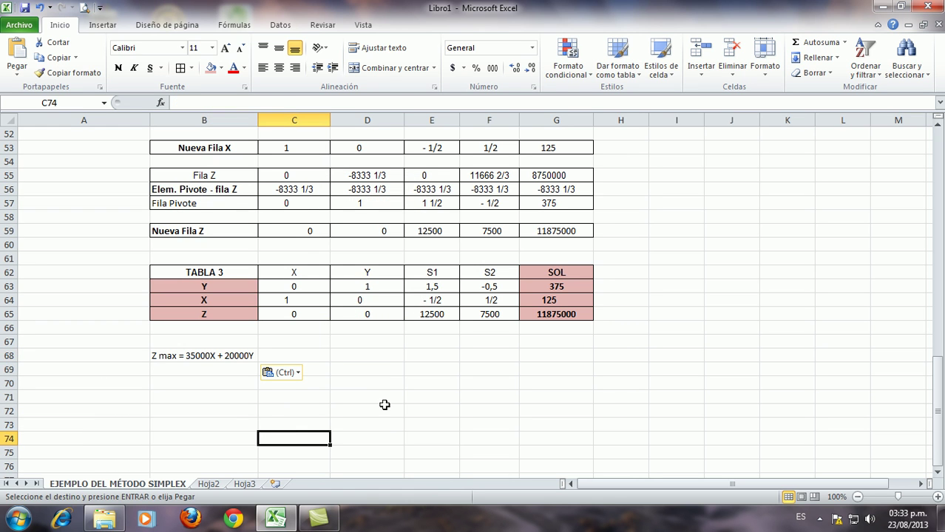
- Enter the formula =35000*G64+20000*G63 in D68 to evaluate the objective function with the solution values
click(360, 356)
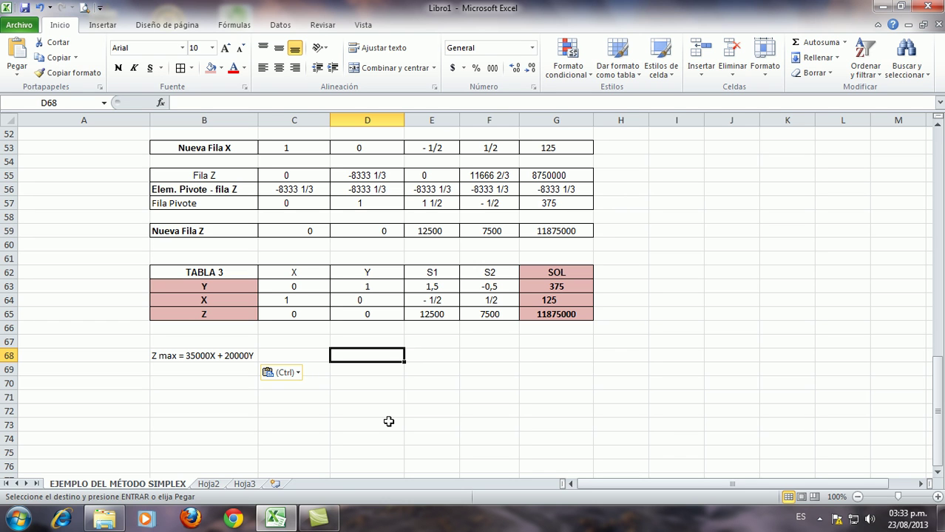
text(=)
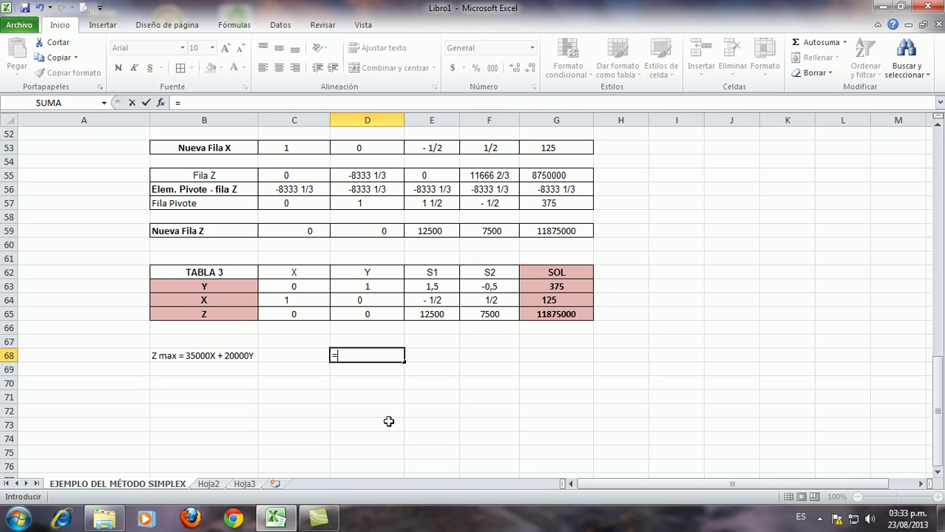
text(35000)
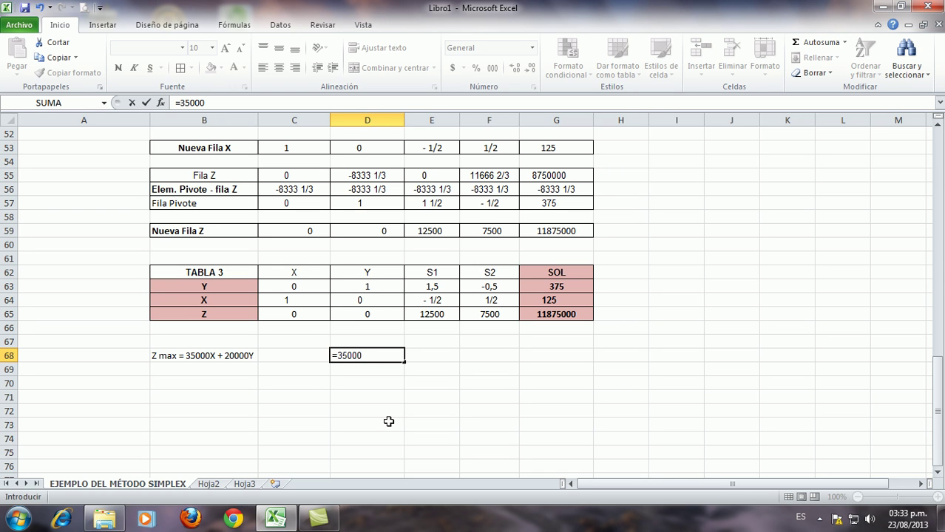
text(*)
click(543, 299)
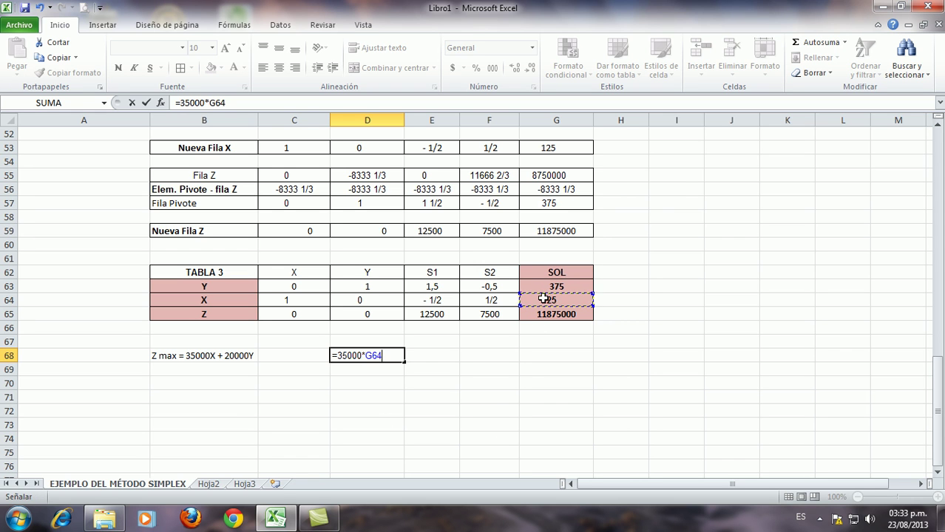
text(+200)
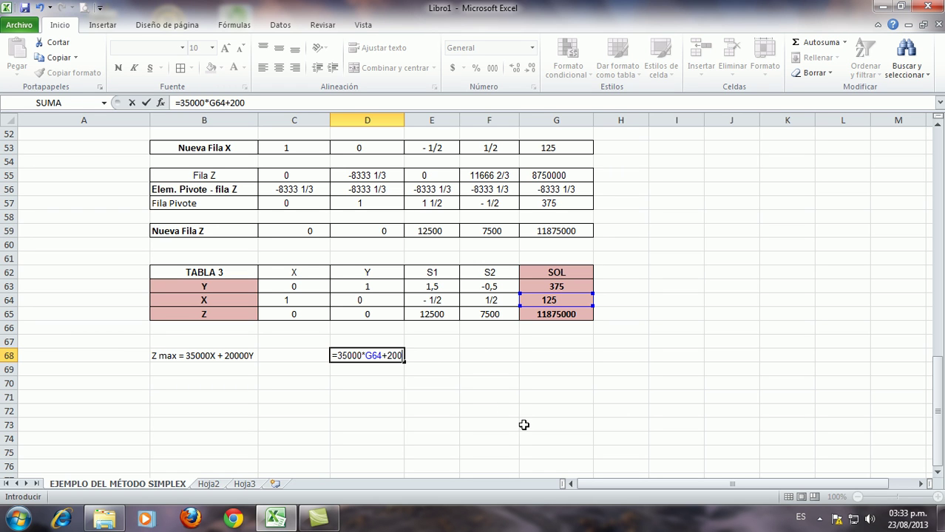
text(00*)
click(562, 286)
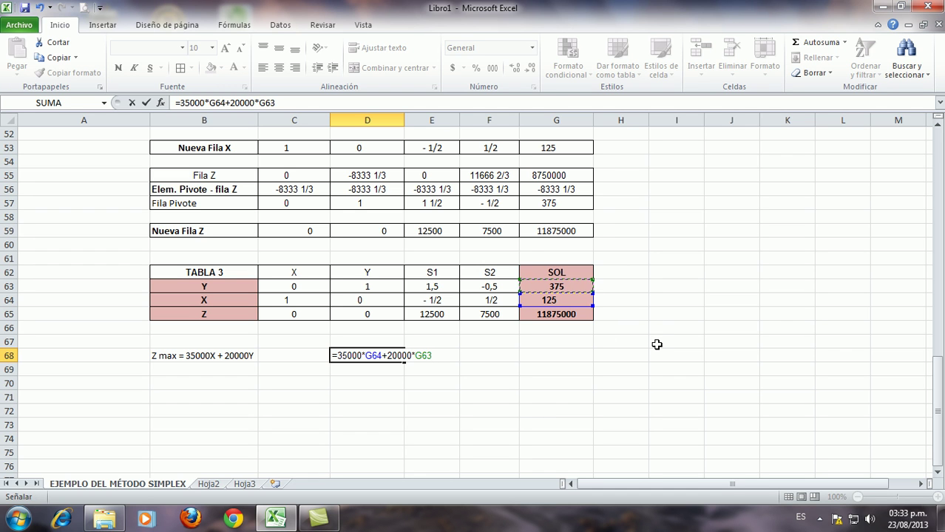
key(Return)
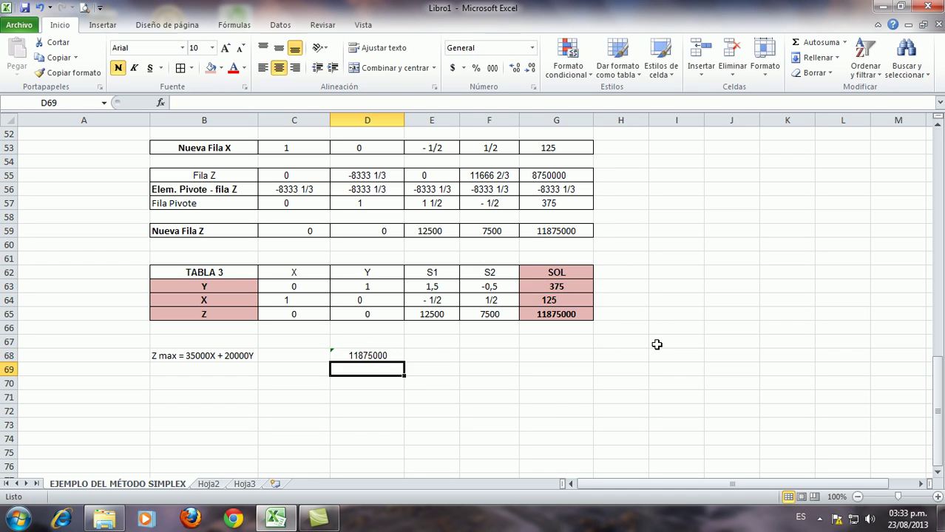
- Make the Z max result in D68 bold
click(368, 353)
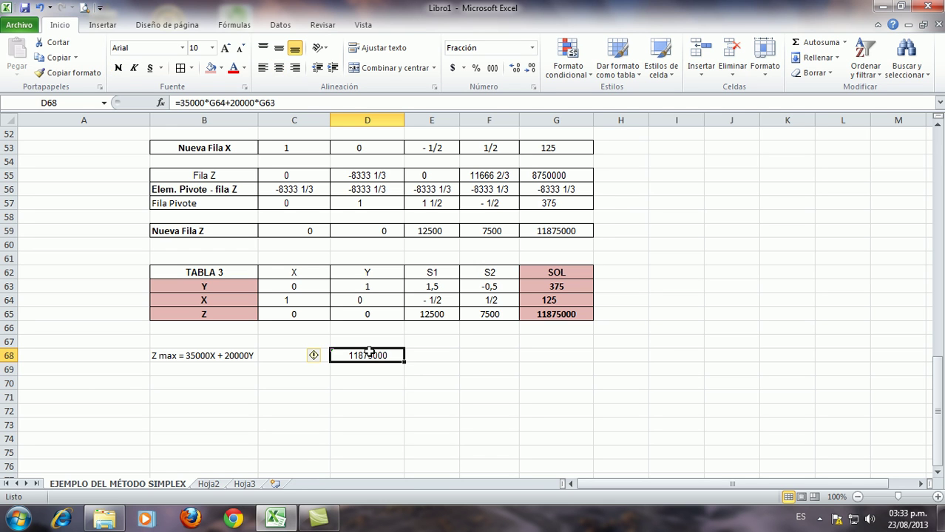
click(118, 68)
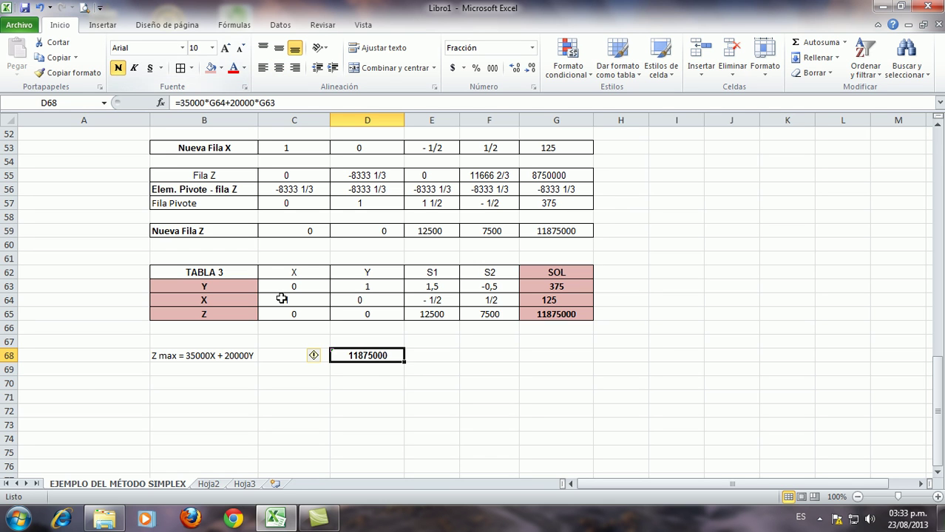
click(392, 396)
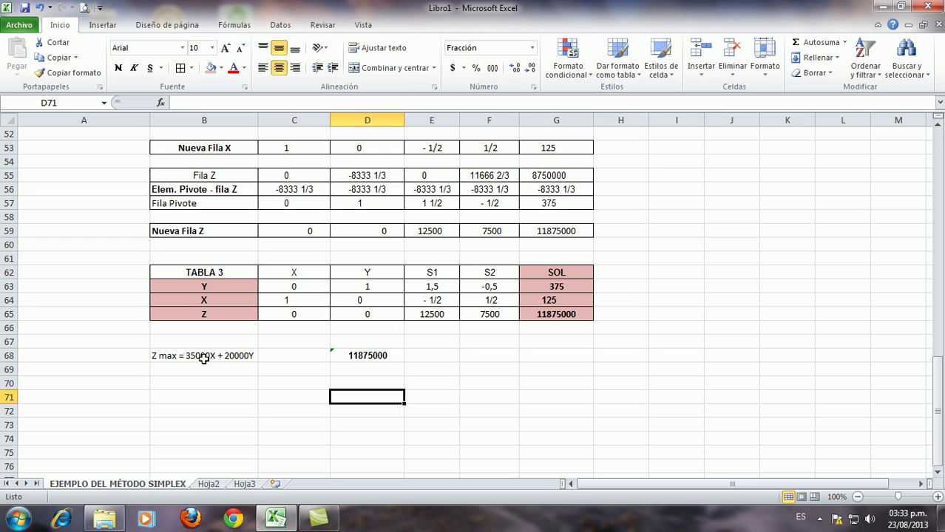